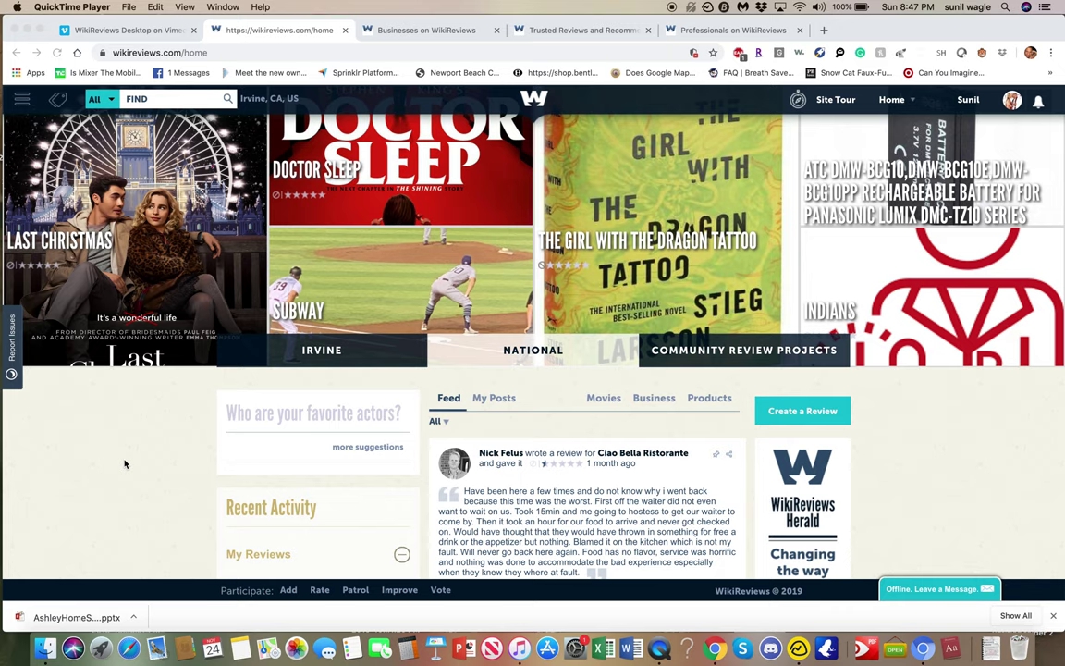
Make the Chrome window with the WikiReviews home page active instead of QuickTime Player.
left_click(57, 109)
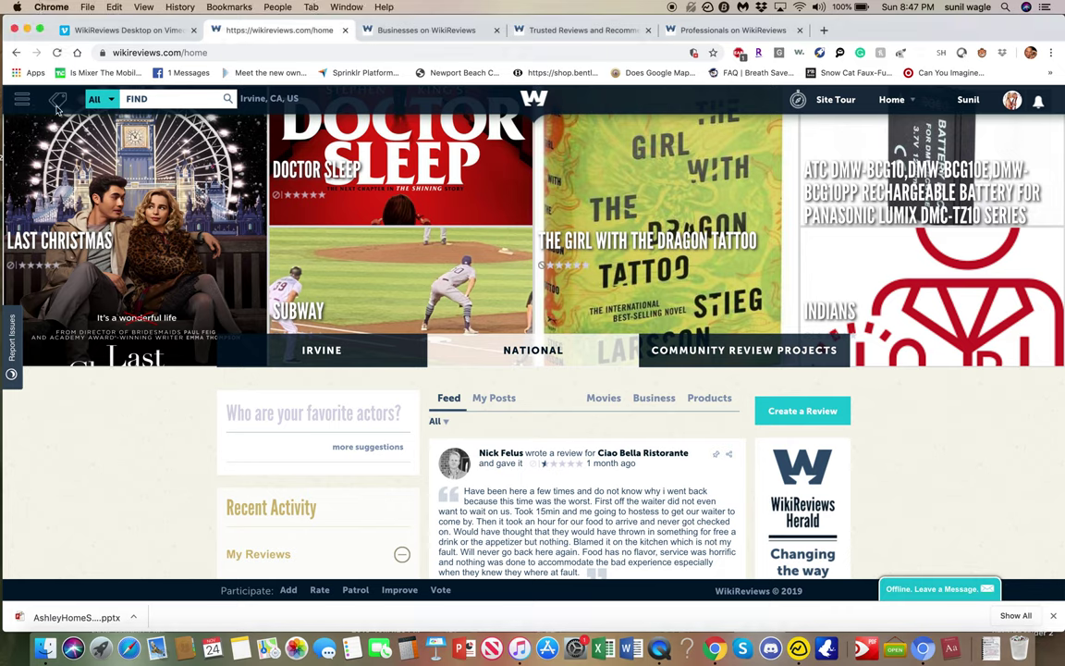
Show the Main Categories menu and browse the Products, Business and Professionals submenus.
mouse_move(59, 106)
mouse_move(83, 150)
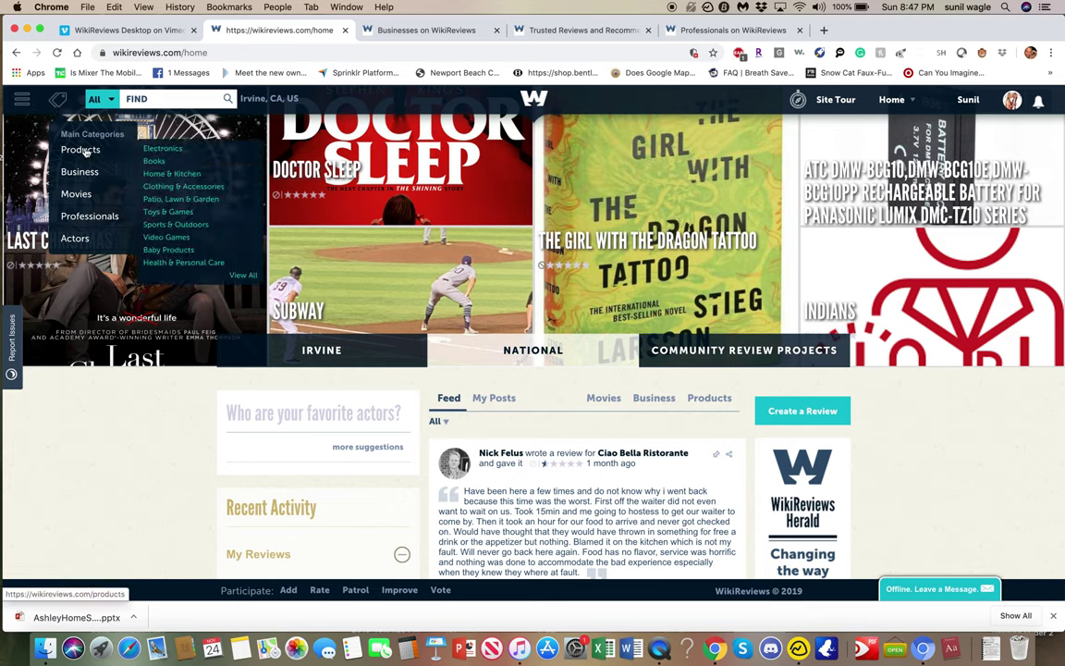
mouse_move(88, 173)
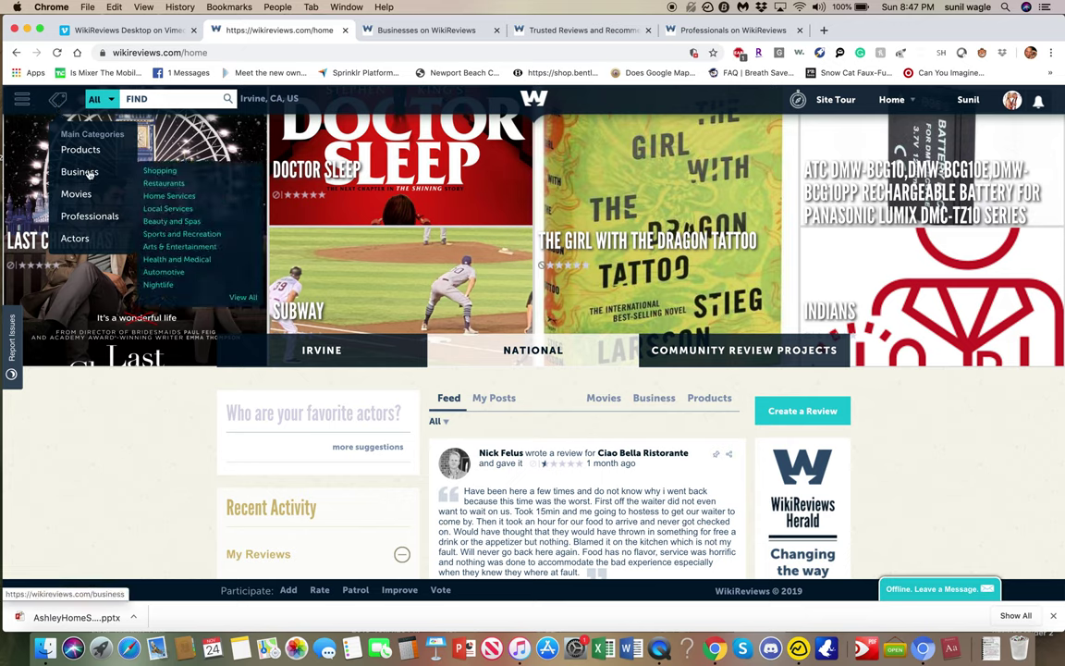
mouse_move(84, 216)
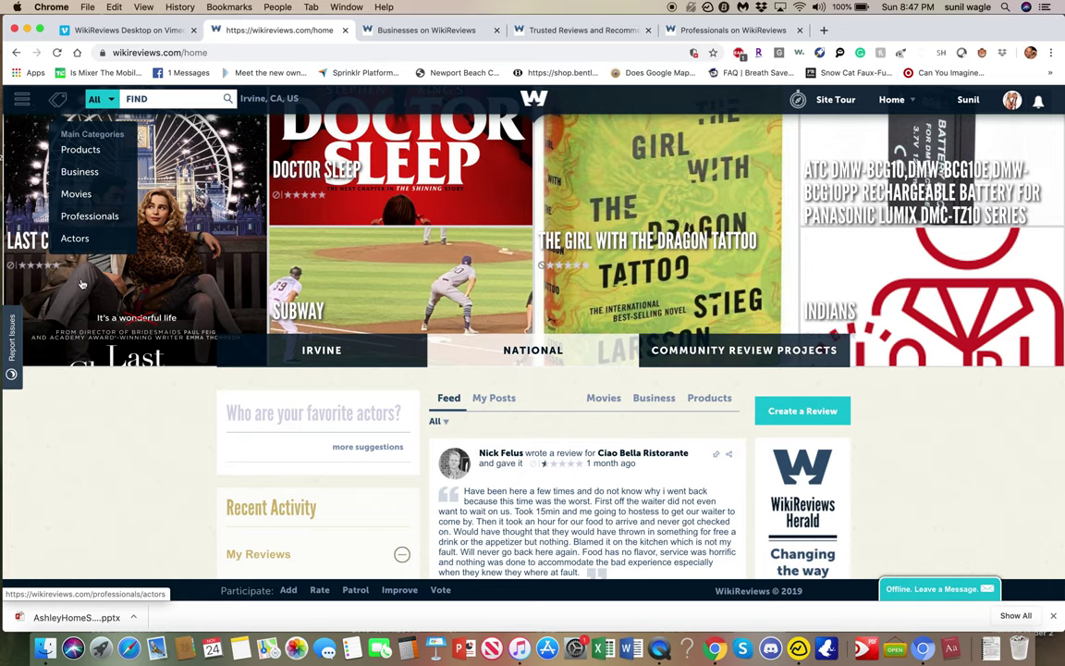
scroll(139, 419, "down", 2)
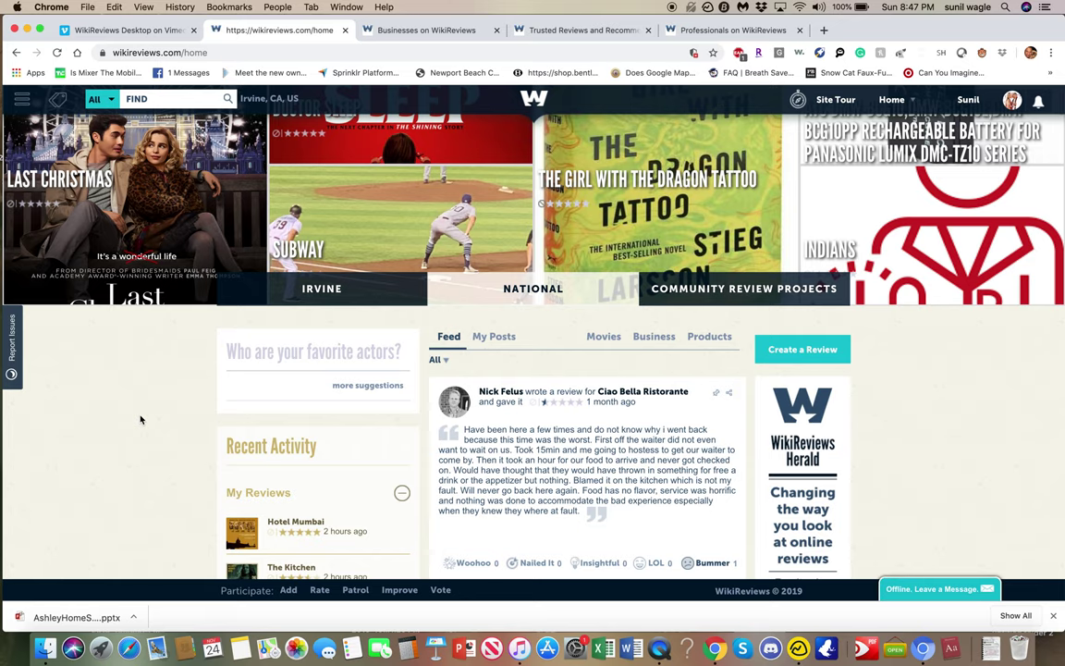
scroll(140, 418, "down", 3)
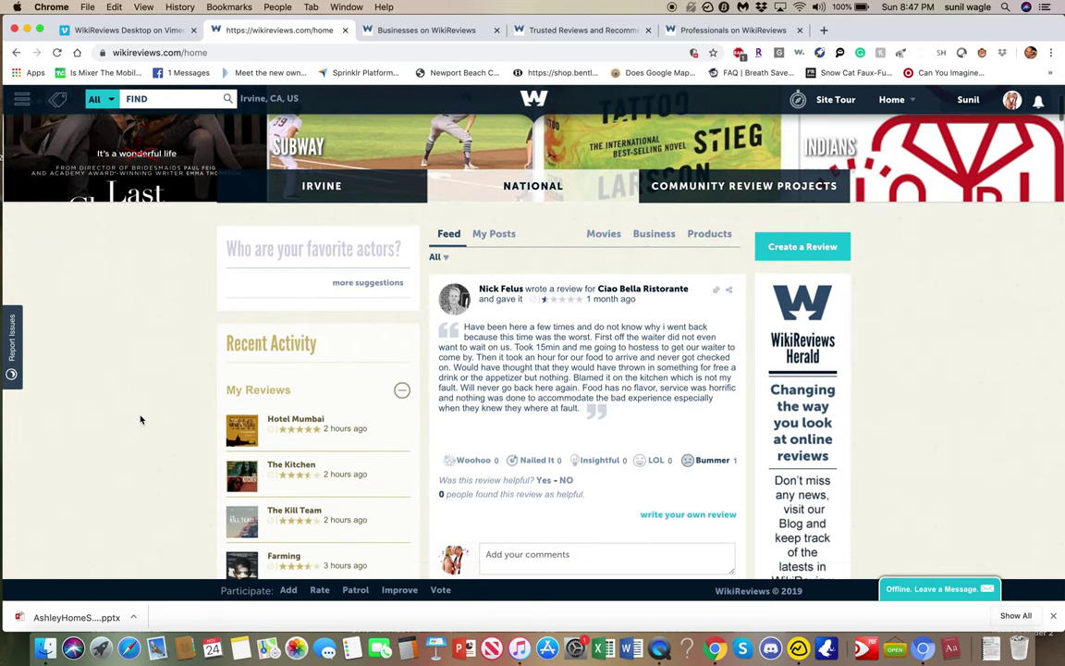
scroll(140, 419, "down", 5)
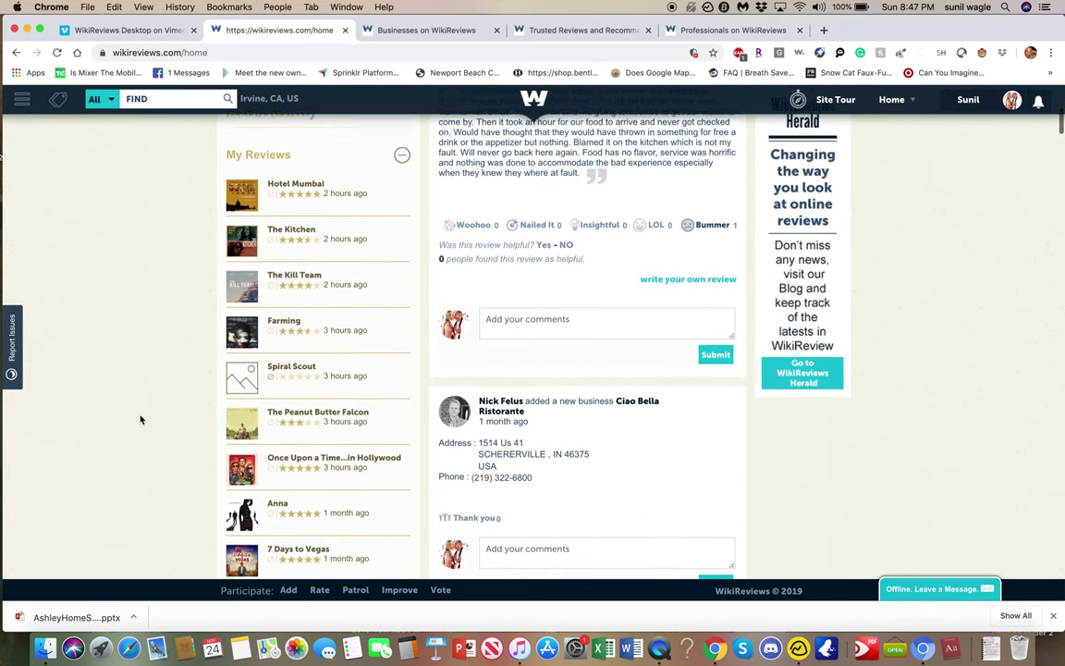
scroll(141, 419, "down", 8)
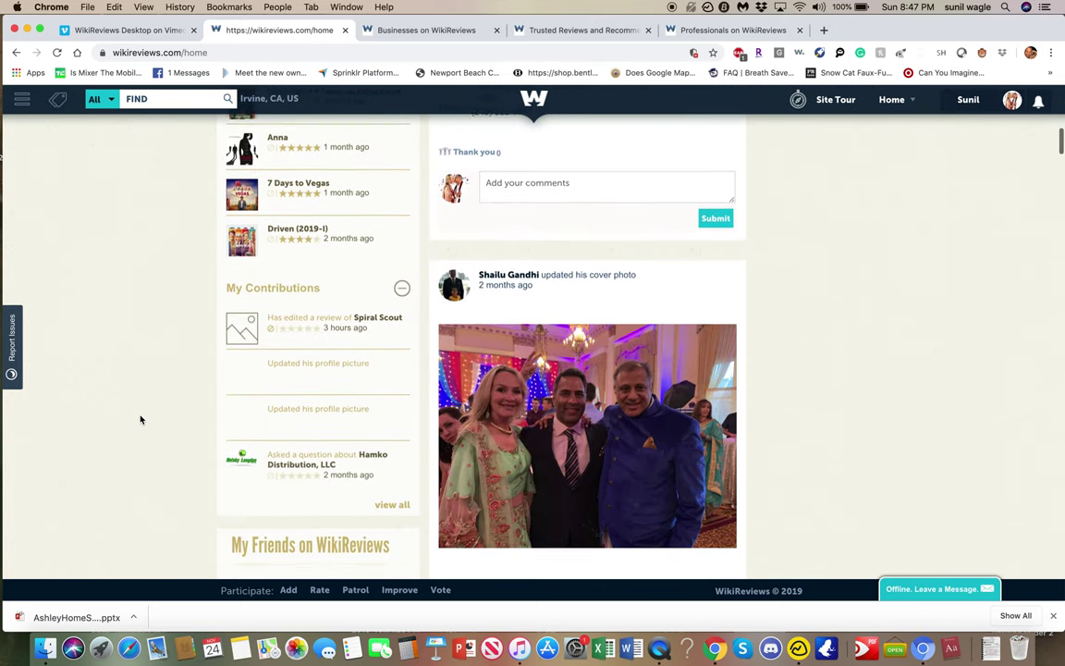
scroll(140, 419, "down", 7)
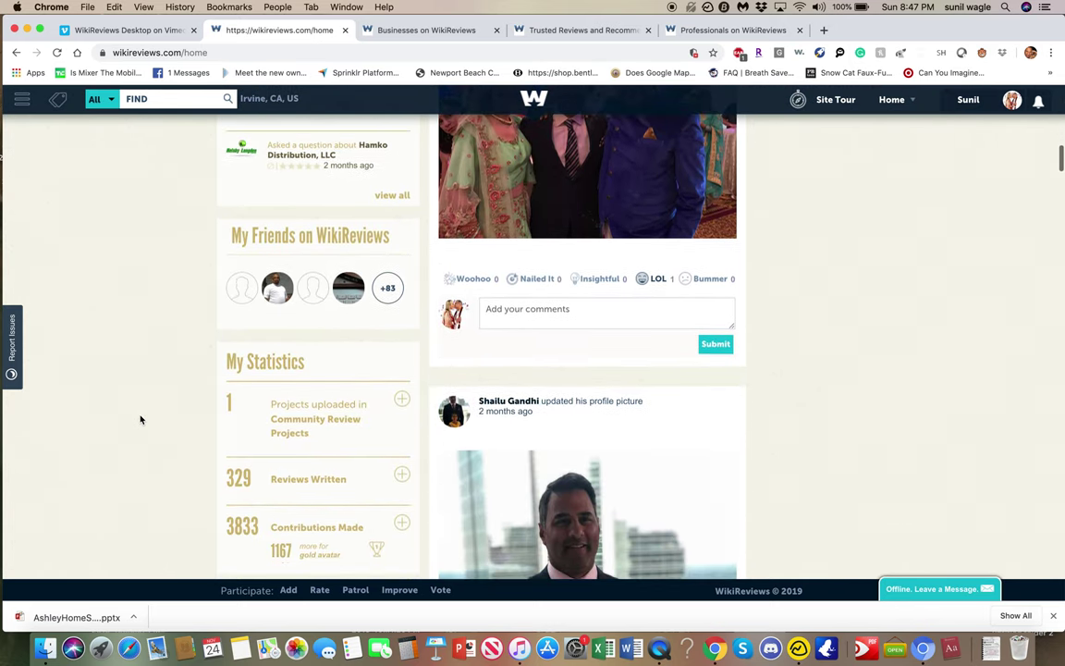
scroll(141, 418, "down", 7)
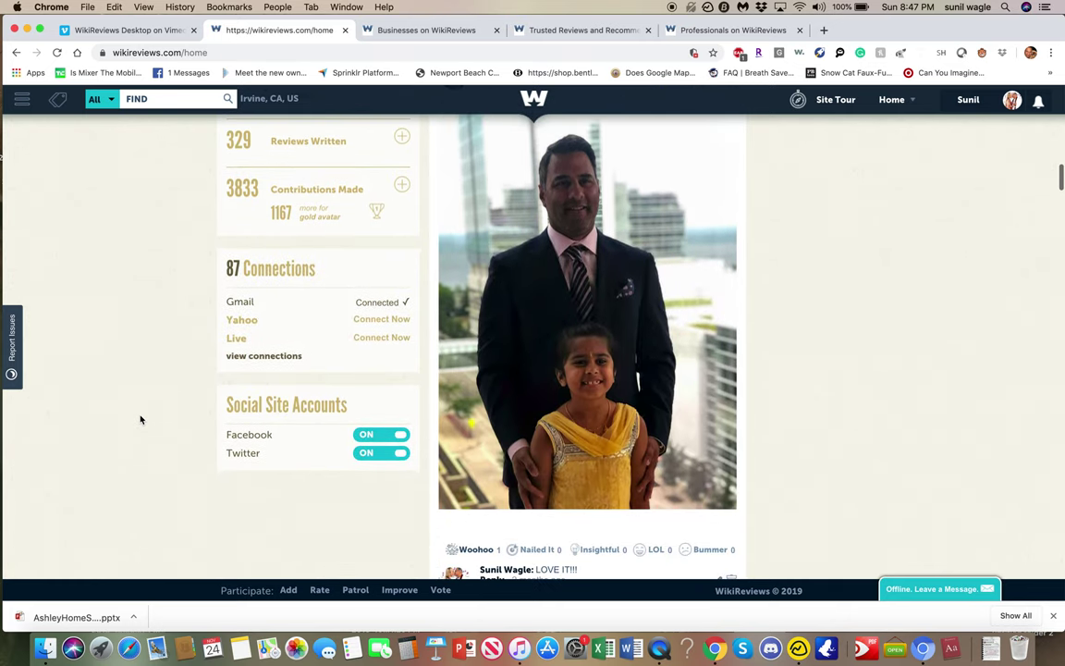
scroll(141, 418, "down", 1)
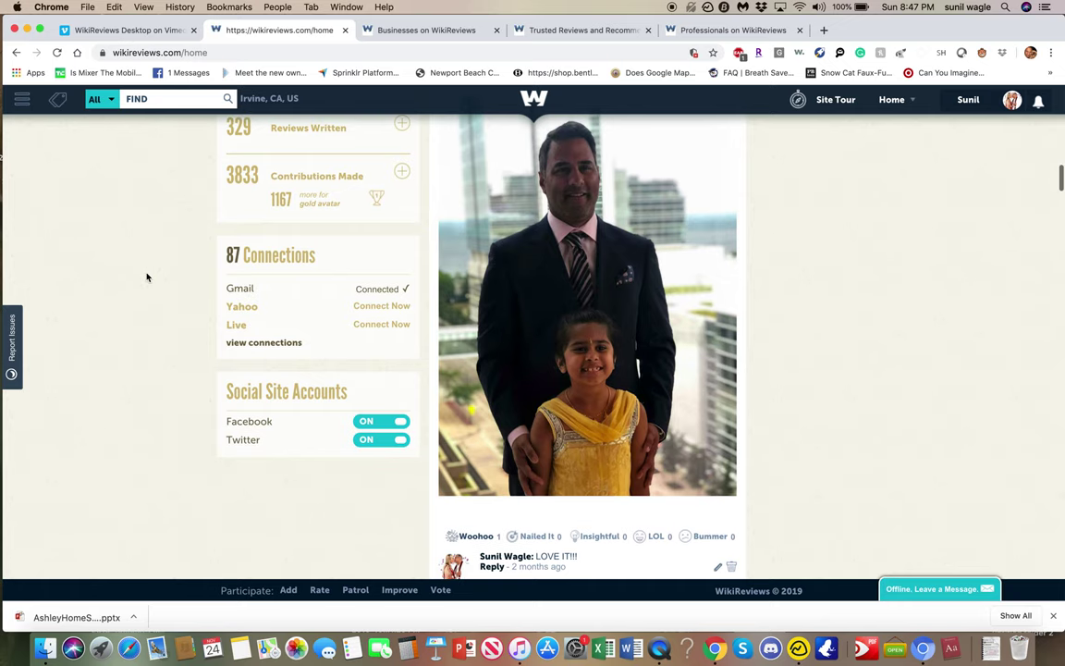
scroll(146, 277, "up", 8)
scroll(146, 276, "up", 10)
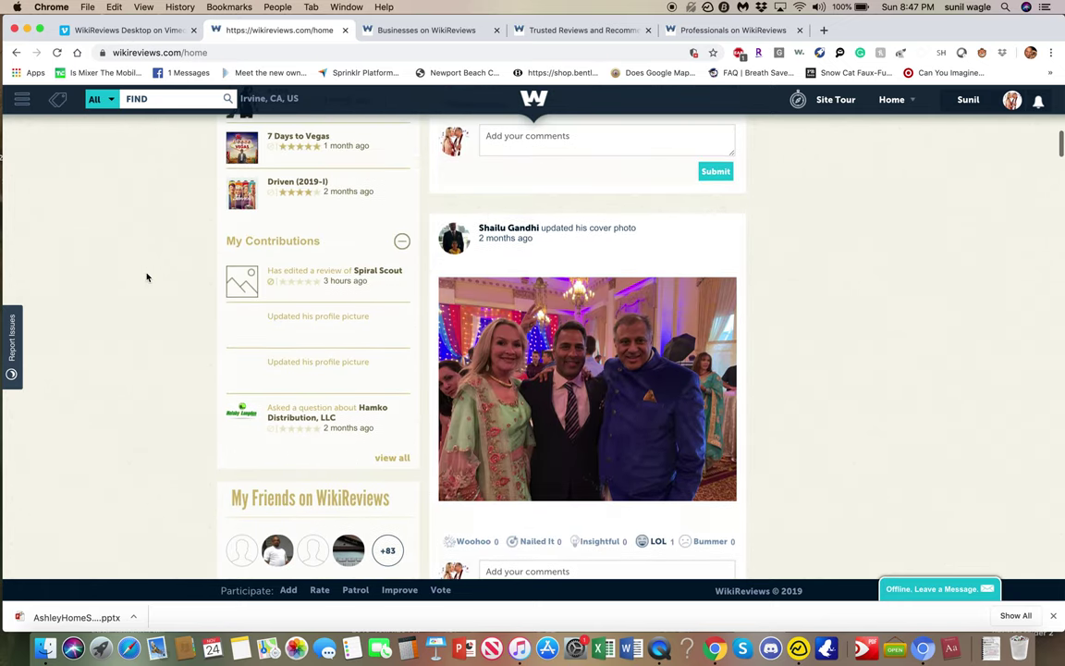
scroll(146, 277, "up", 5)
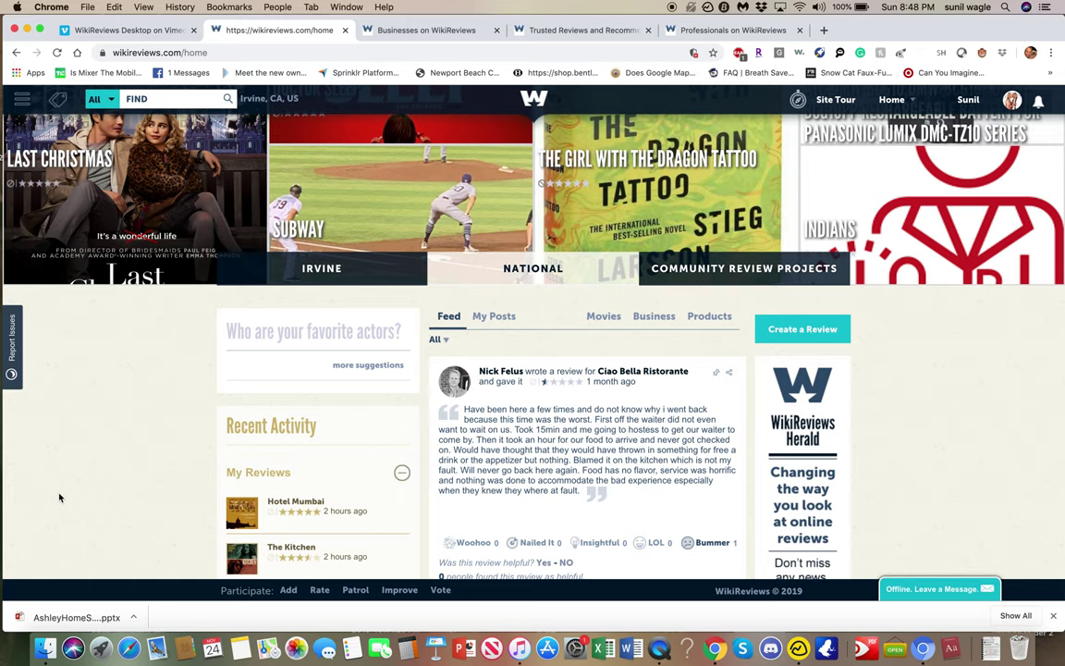
left_click(381, 368)
left_click(359, 352)
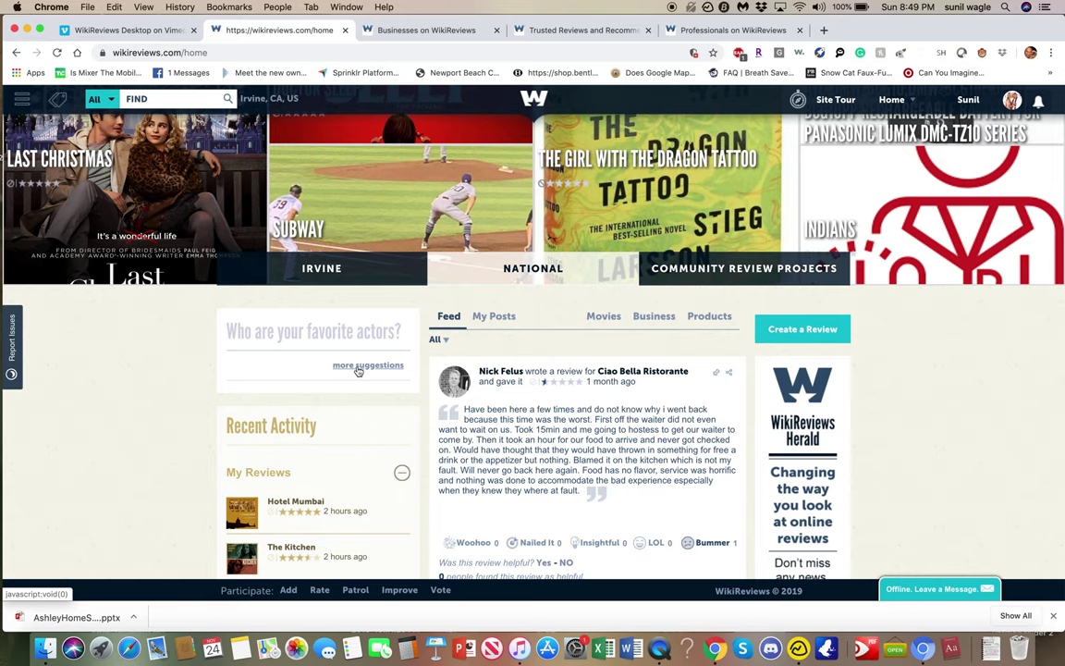
left_click(438, 340)
left_click(441, 351)
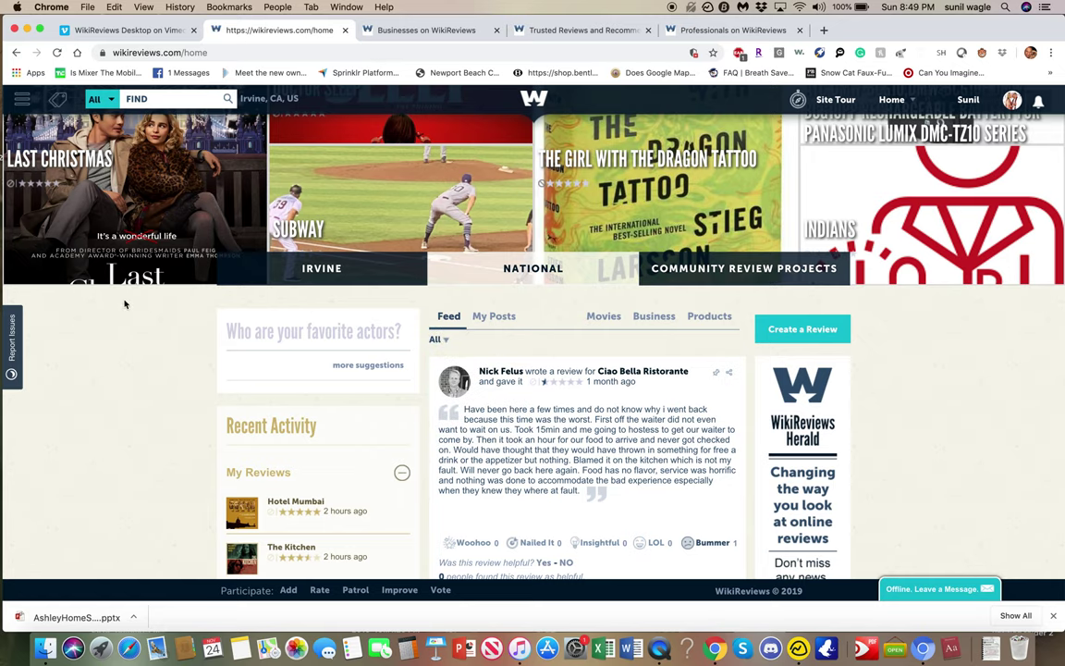
Browse the Business and Professionals categories, then switch to the 'Businesses on WikiReviews' tab.
mouse_move(57, 103)
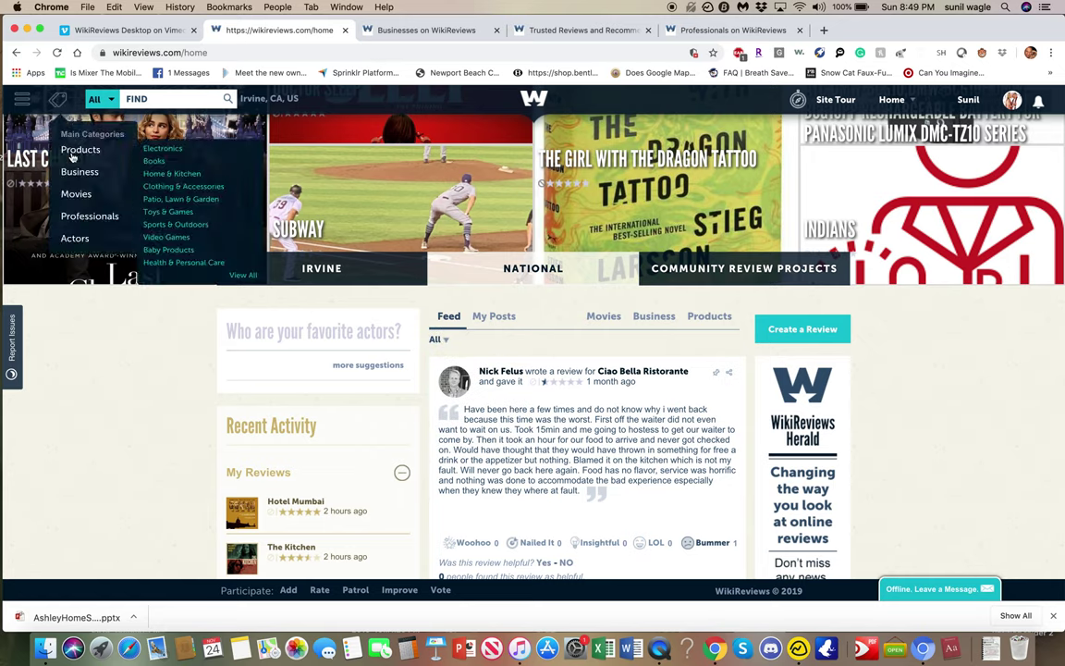
mouse_move(83, 178)
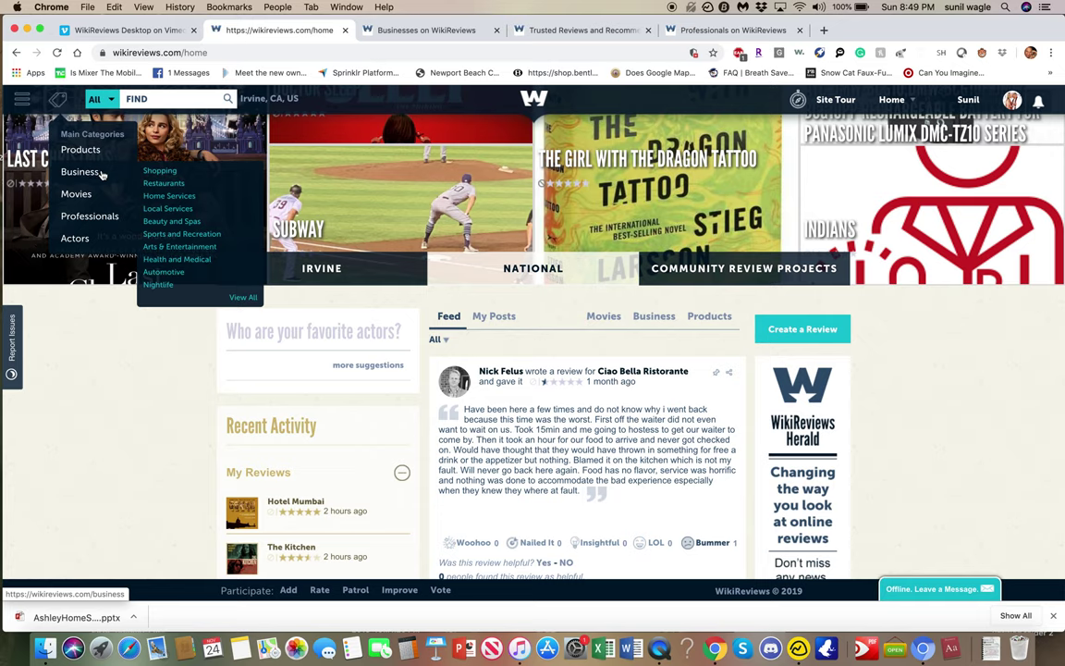
mouse_move(103, 215)
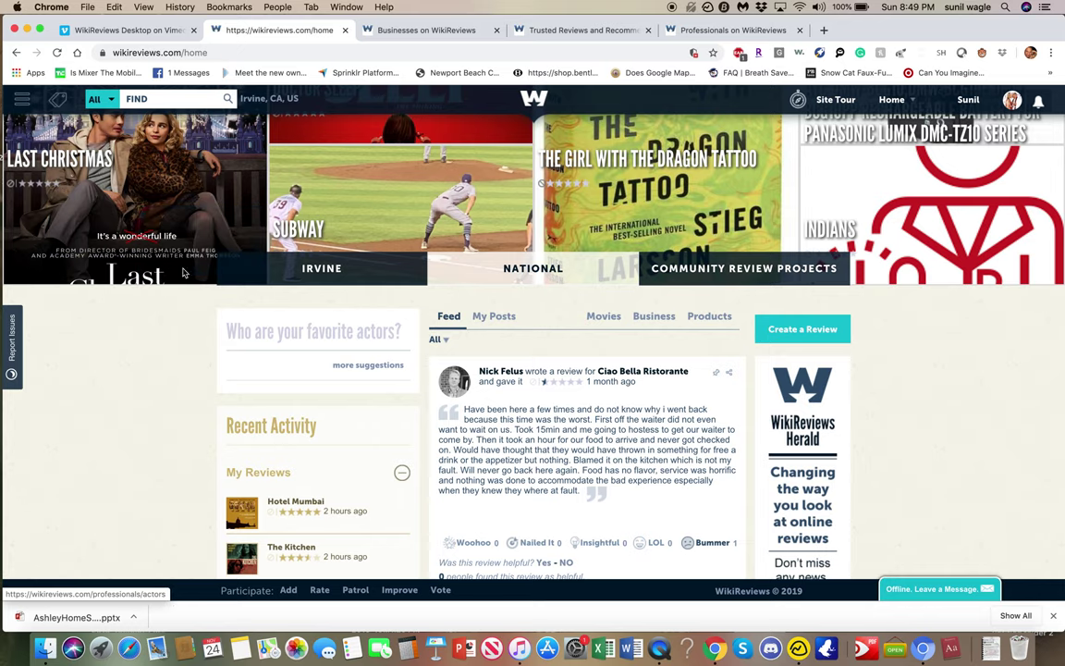
left_click(438, 31)
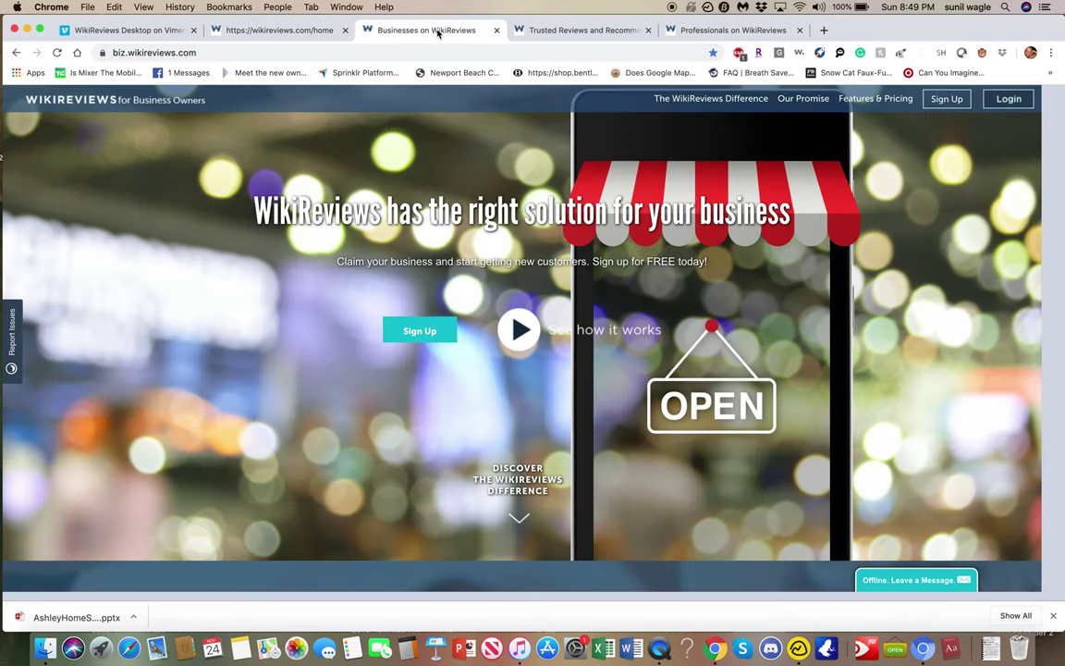
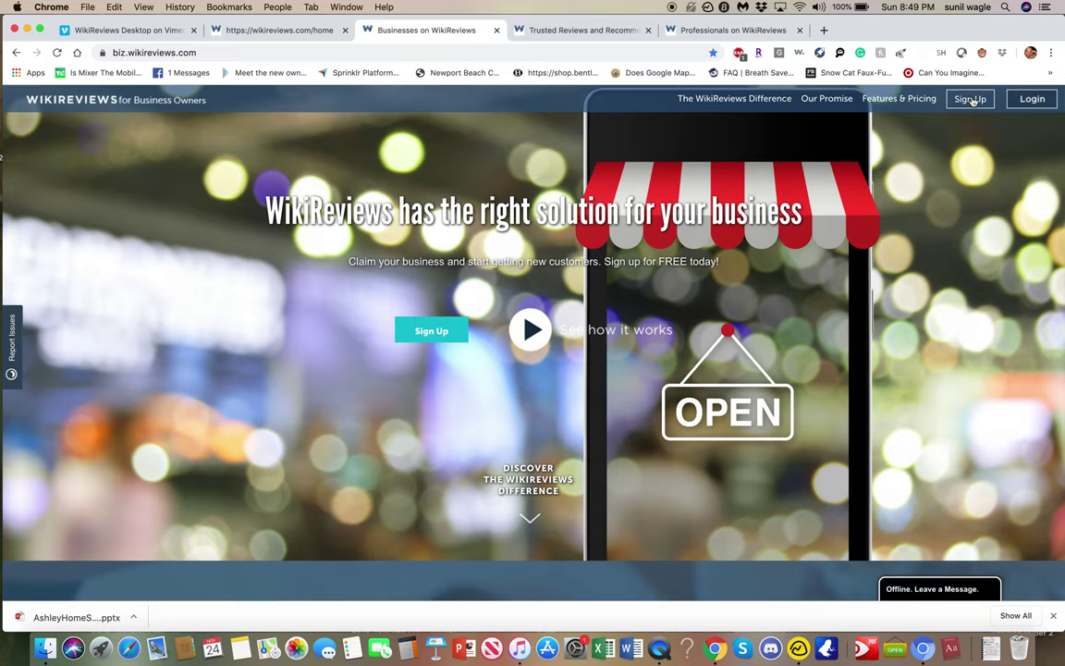
Start the free business signup and try the Zipcode and Business Name fields.
left_click(971, 99)
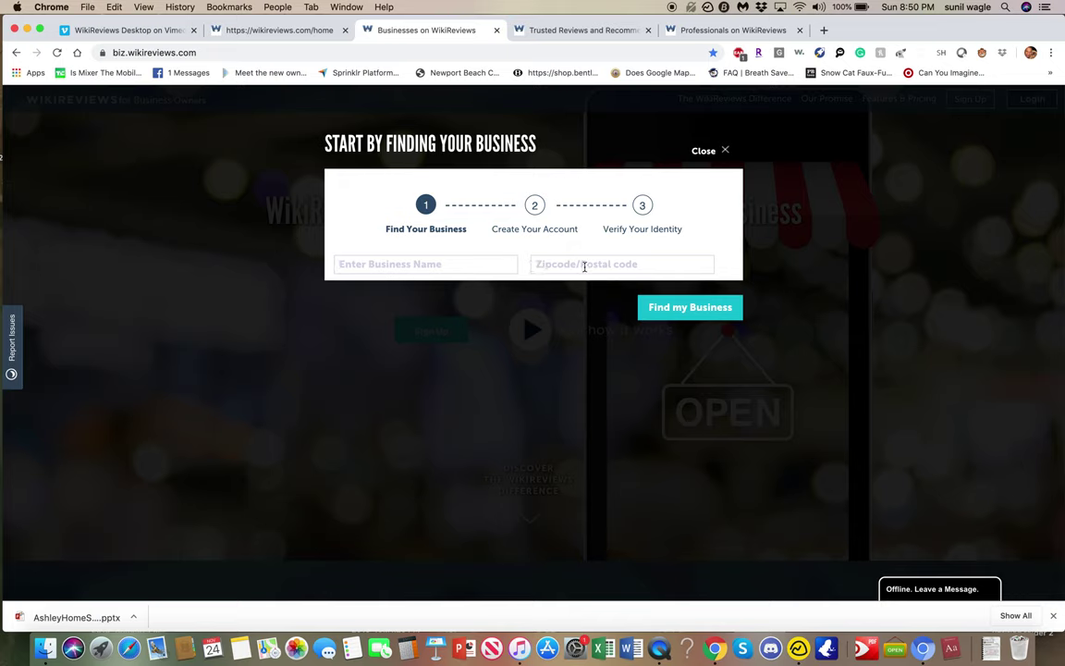
left_click(597, 265)
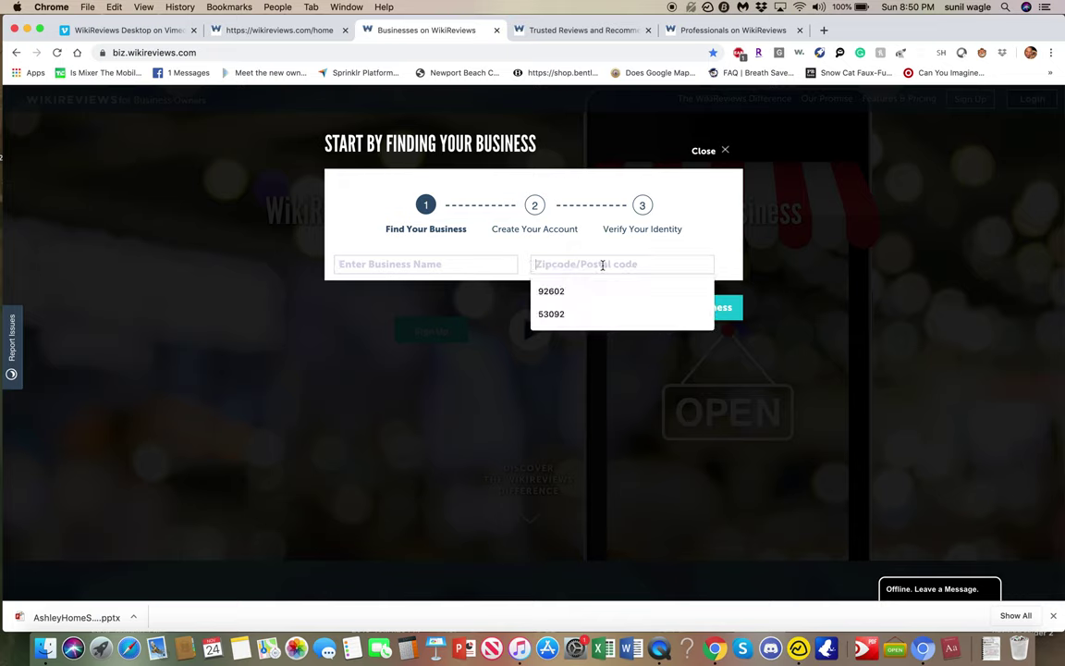
left_click(452, 259)
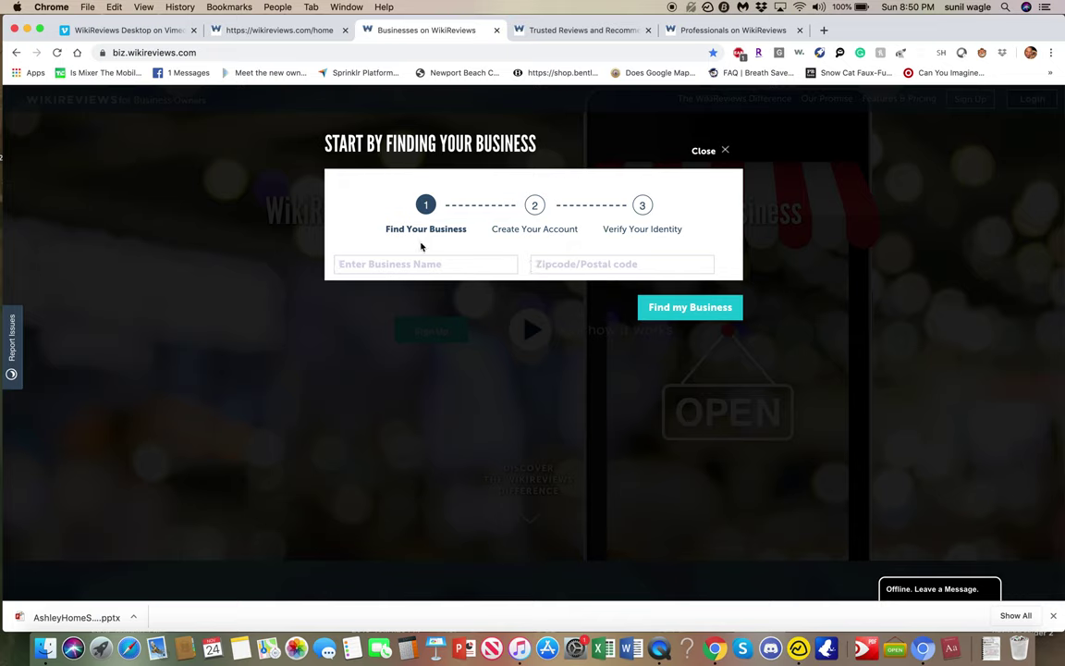
Compare with the home feed's search categories, limiting to Business, then return to signup.
left_click(282, 31)
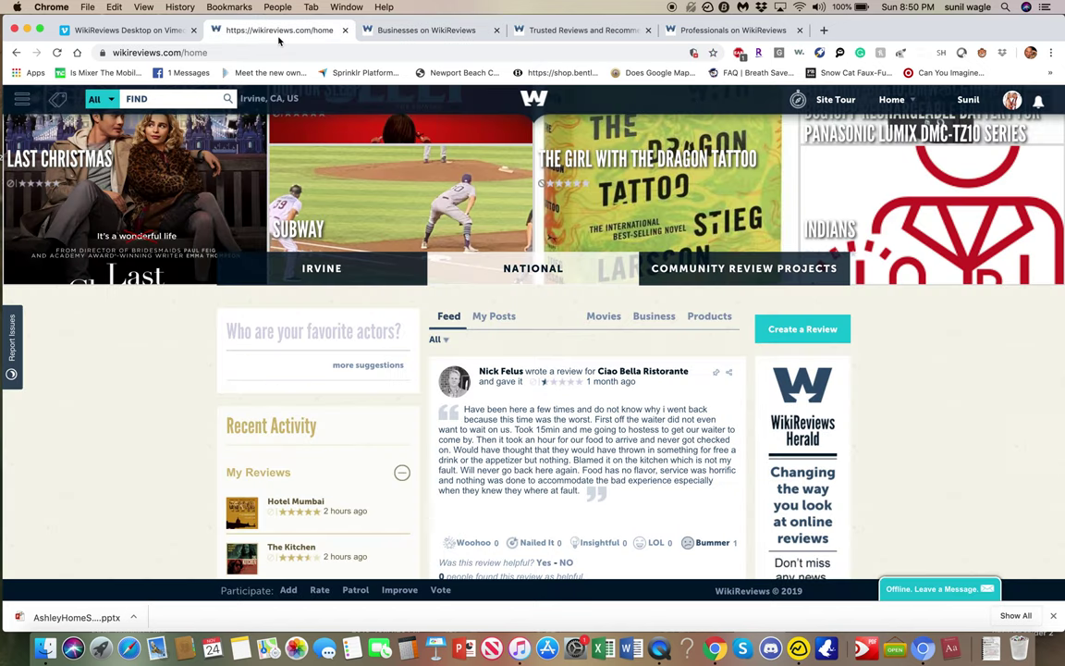
left_click(95, 99)
left_click(127, 148)
left_click(444, 33)
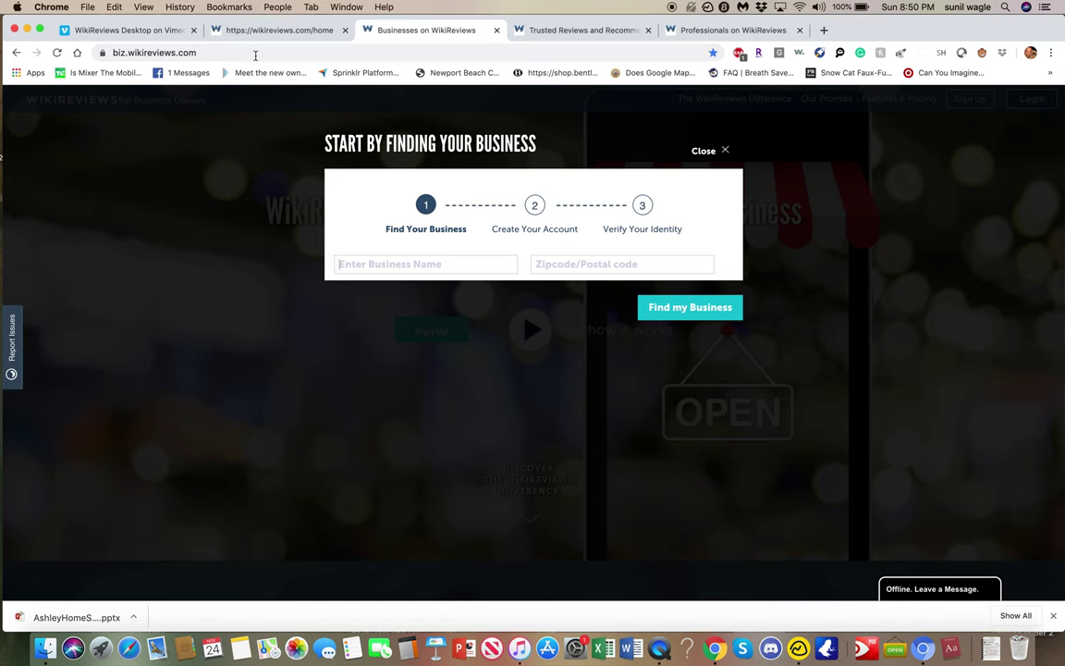
left_click(231, 30)
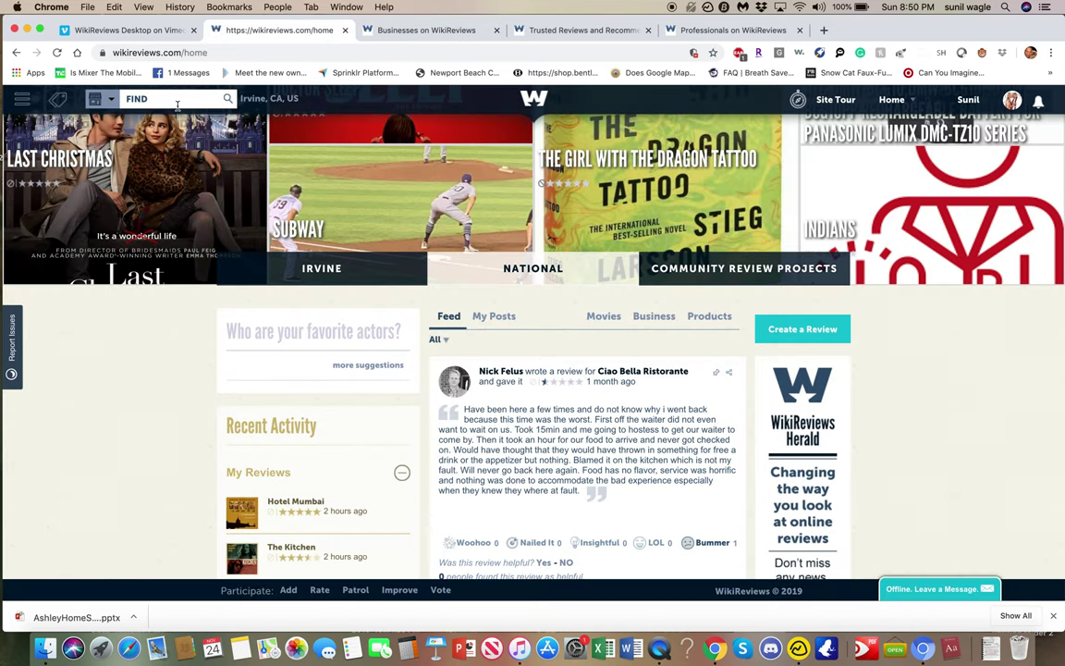
left_click(100, 98)
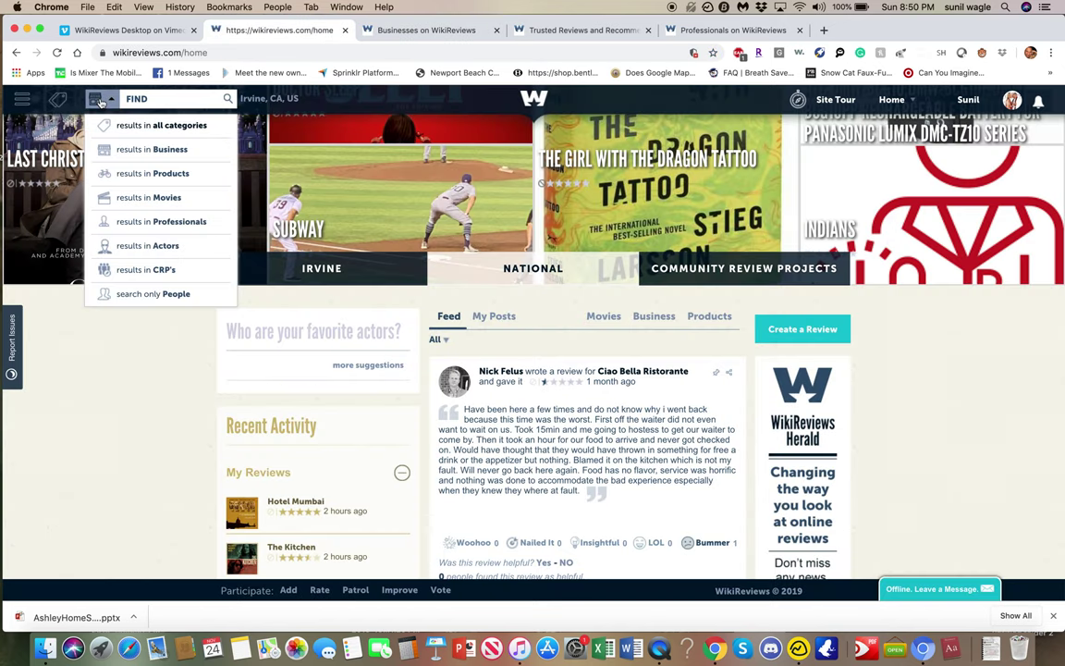
left_click(129, 149)
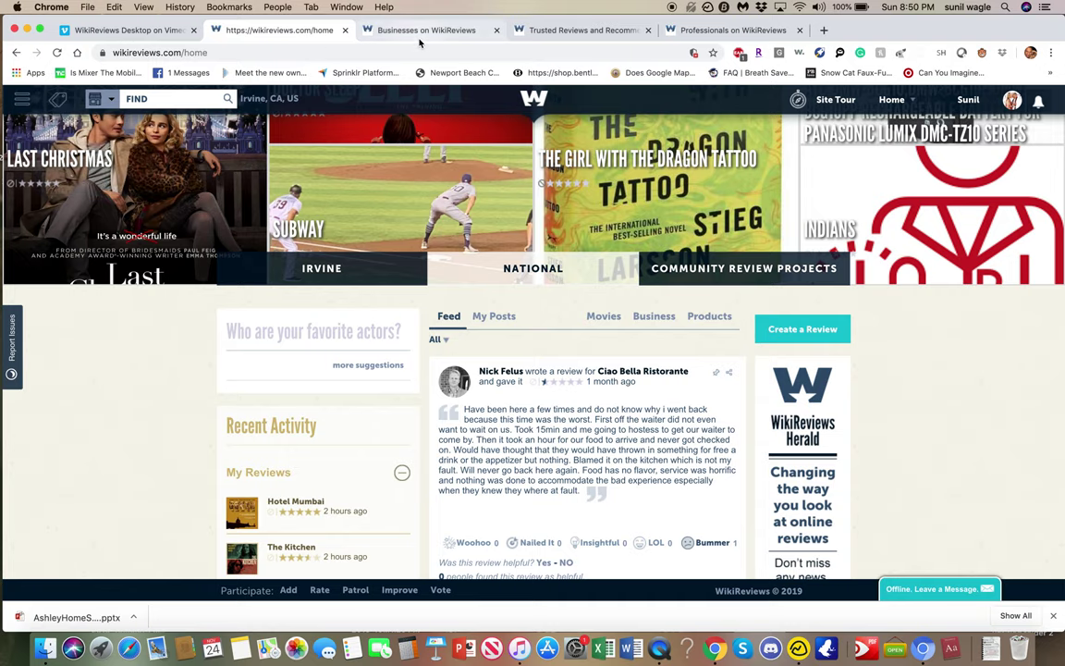
left_click(420, 31)
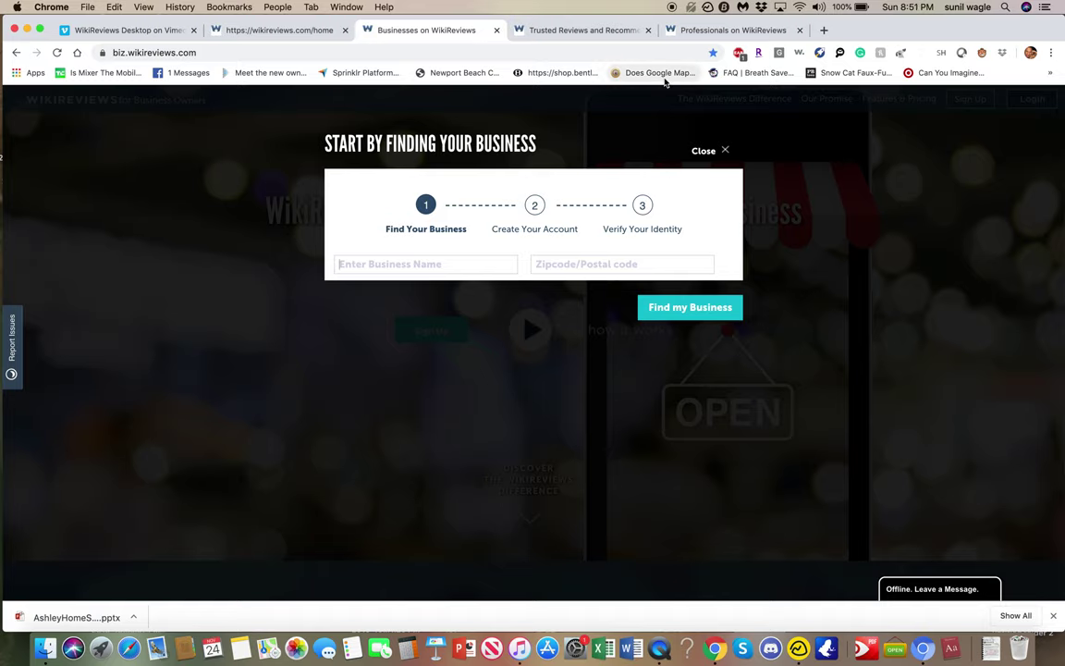
Close the Find Your Business step, accept the Terms & Conditions, and log in as owner.
left_click(707, 156)
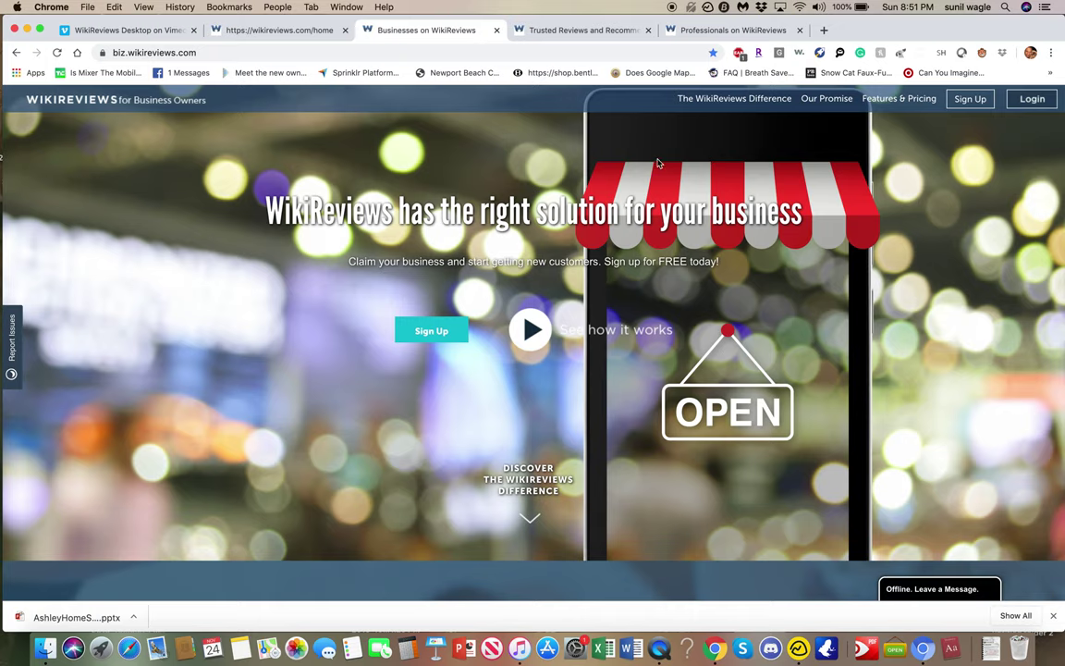
left_click(1030, 99)
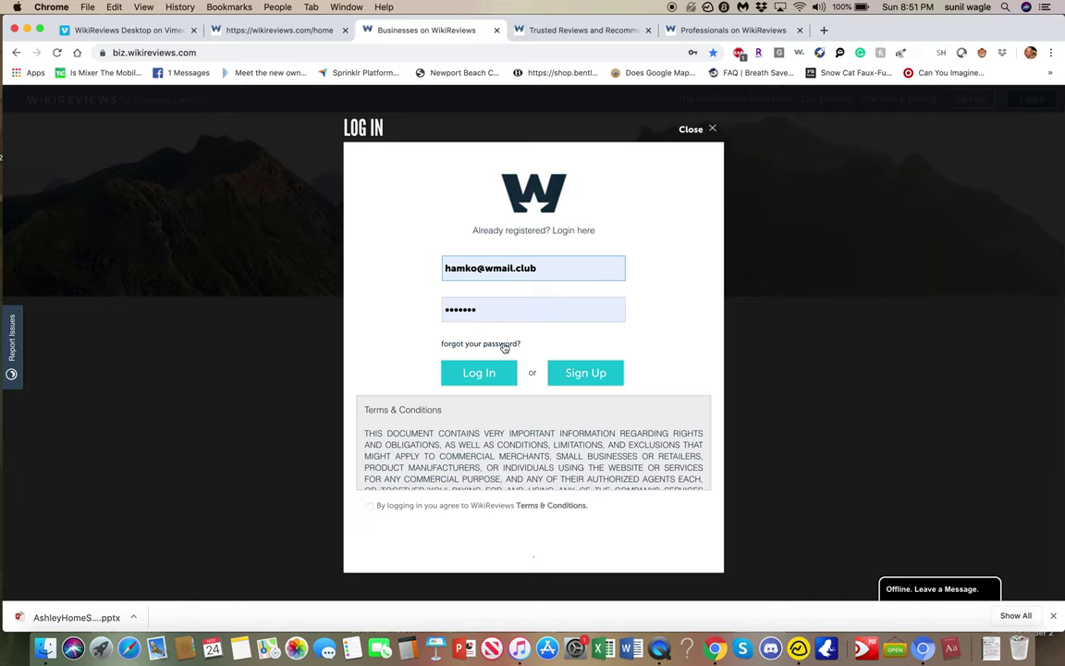
left_click(482, 373)
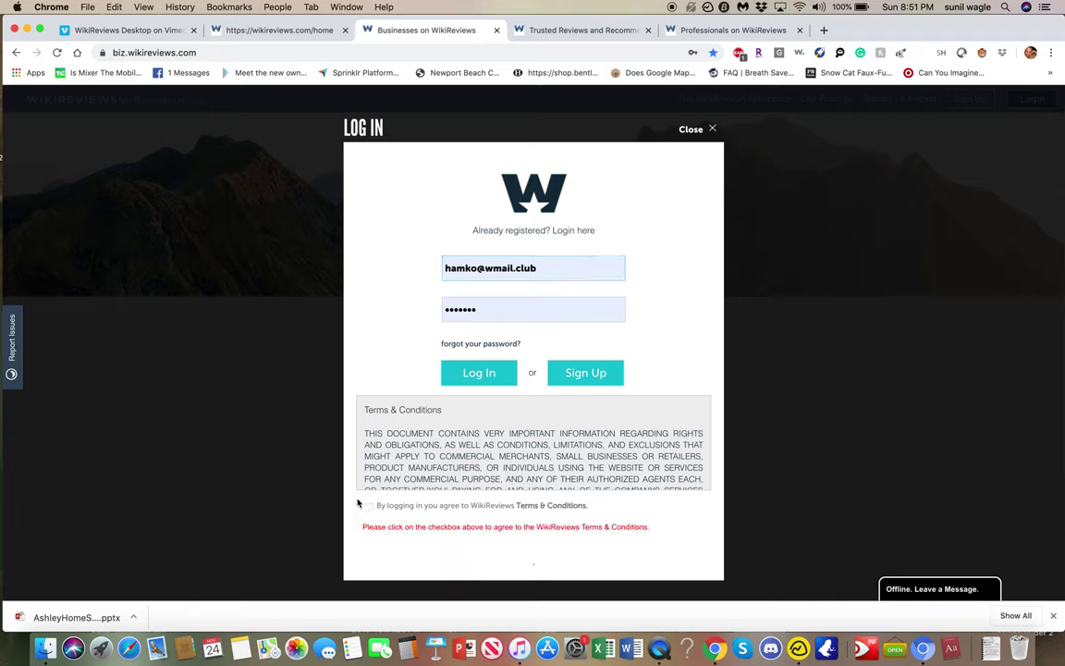
scroll(392, 465, "down", 20)
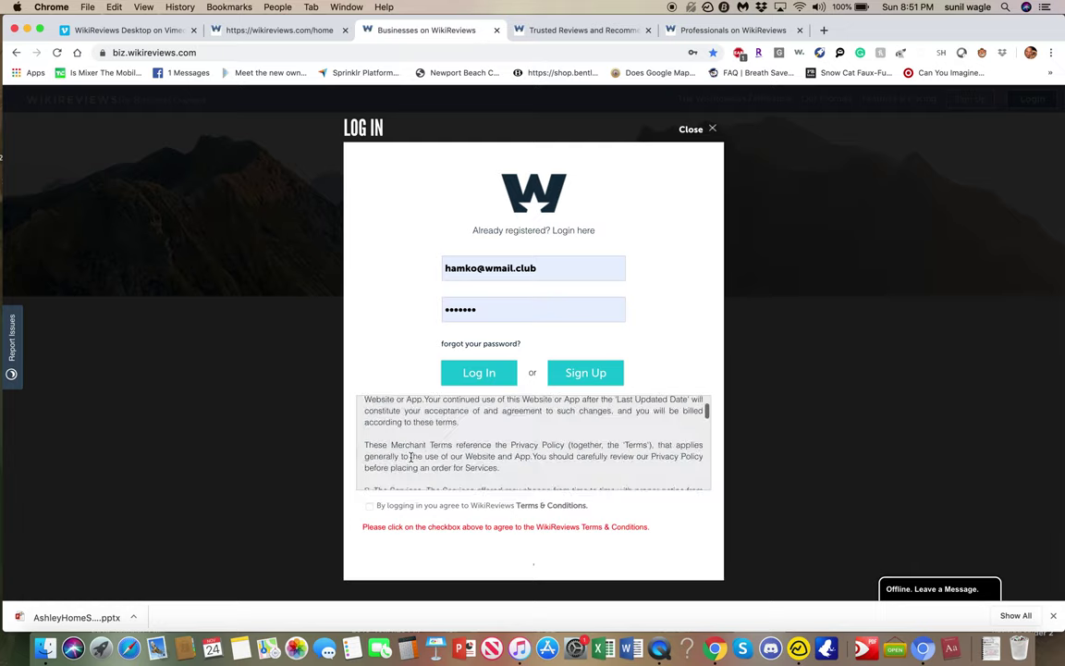
left_click(369, 505)
left_click(490, 373)
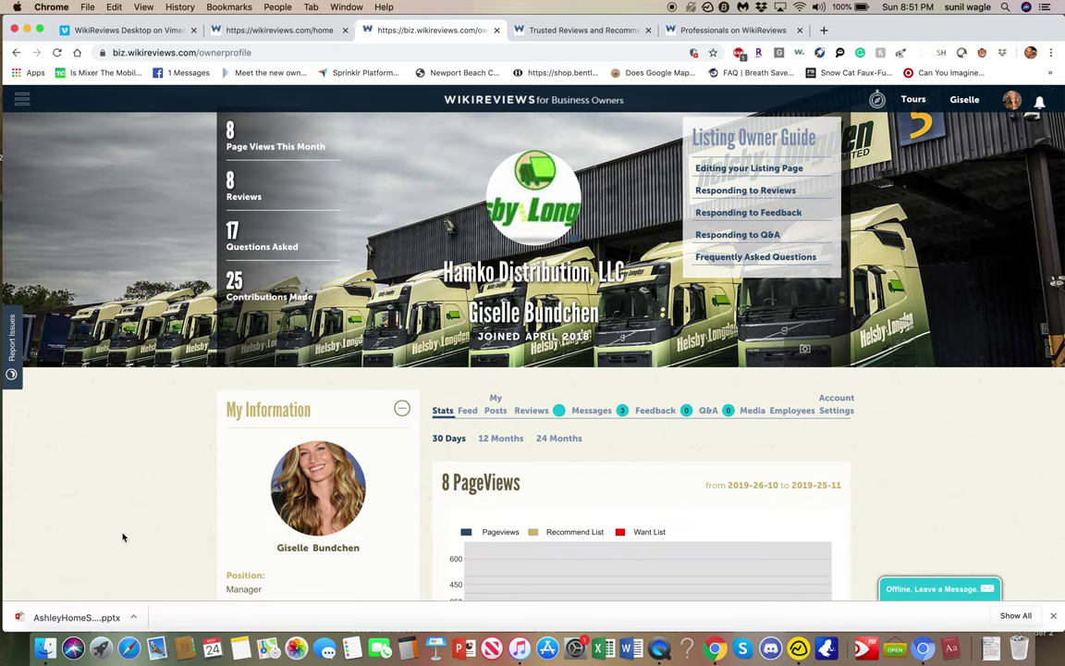
Scroll through Stats, Business Info, Categories and Hours down to Additional Information.
scroll(120, 442, "down", 5)
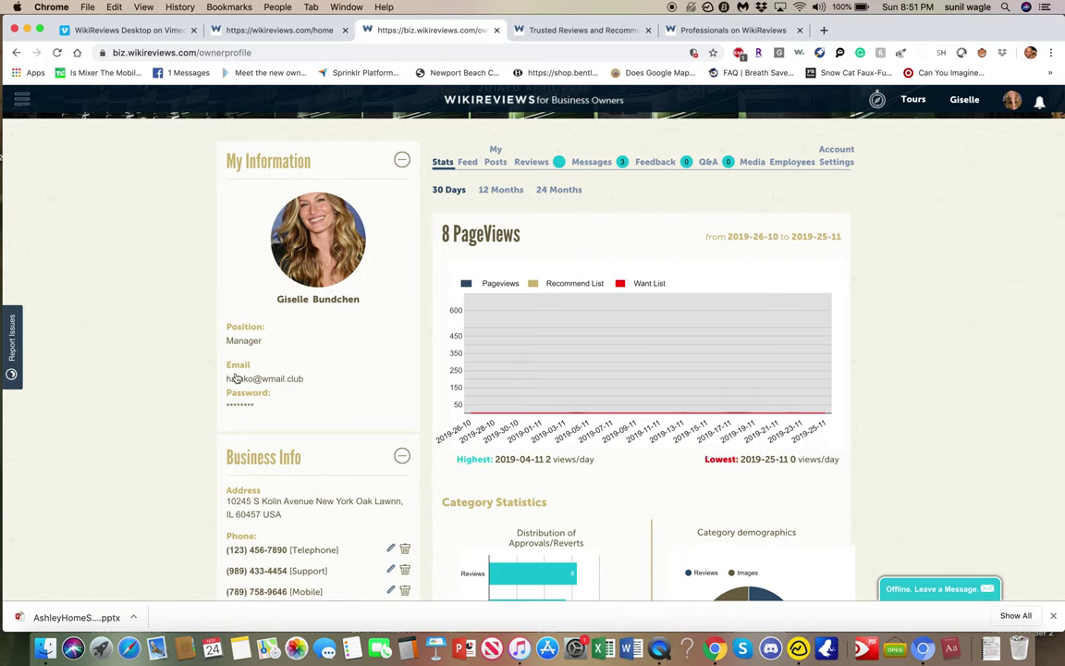
scroll(187, 382, "down", 4)
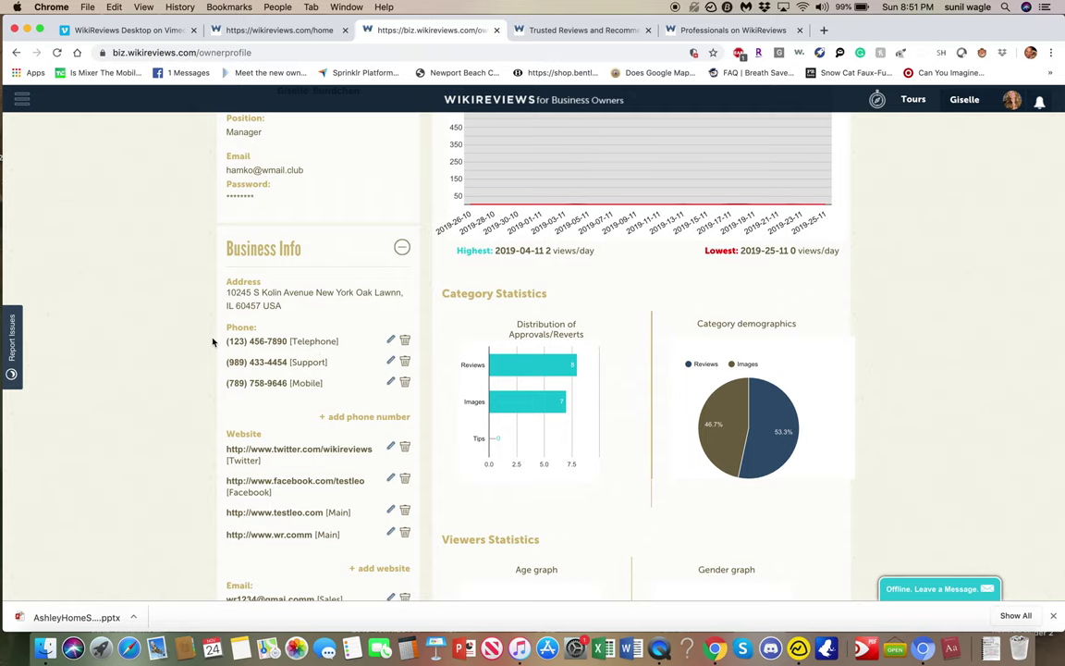
scroll(299, 309, "down", 3)
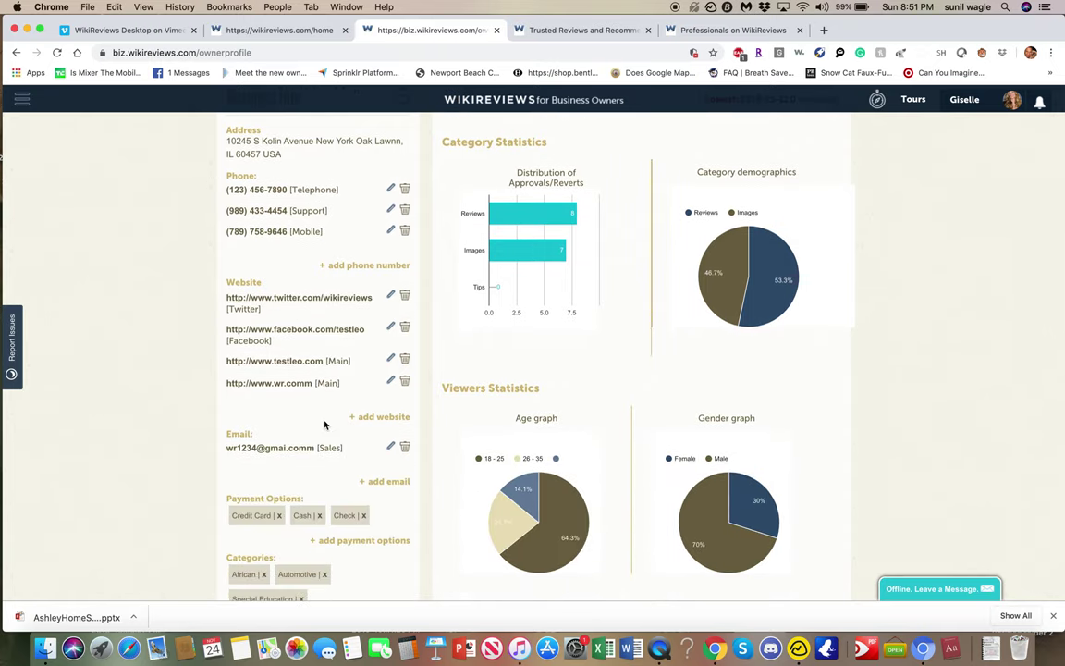
scroll(324, 425, "down", 3)
scroll(324, 424, "down", 1)
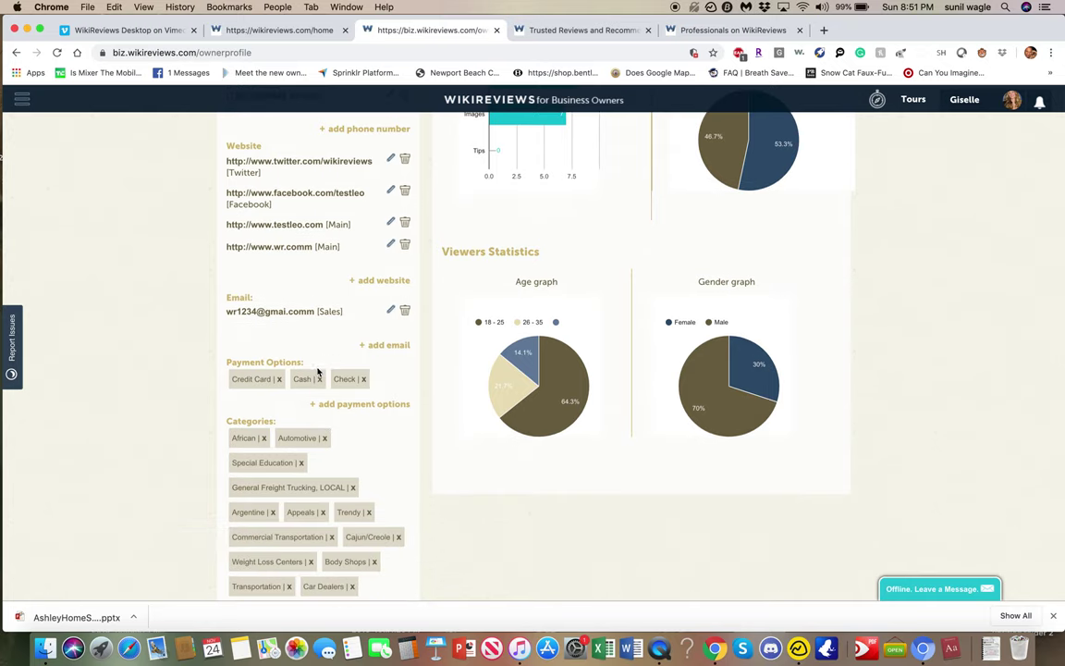
scroll(321, 481, "down", 2)
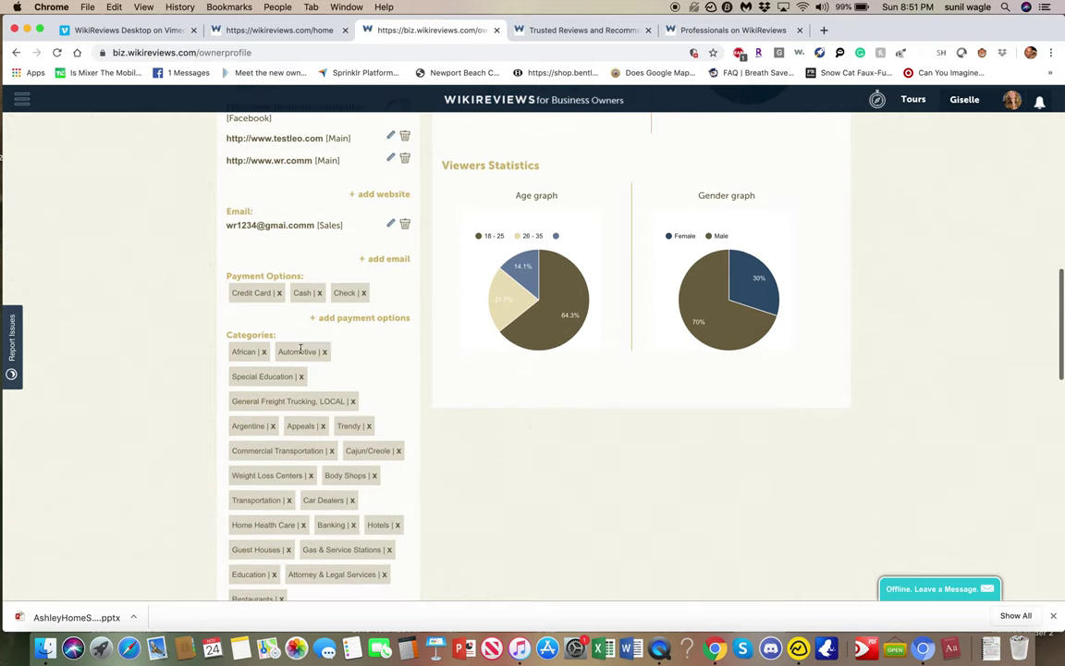
scroll(310, 498, "up", 4)
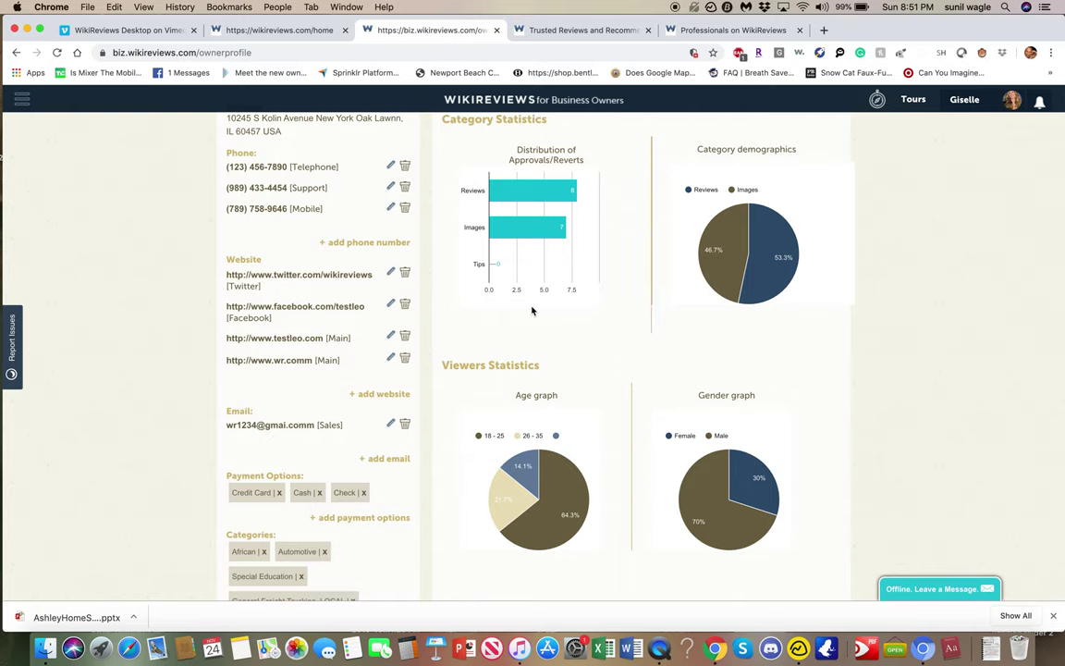
scroll(545, 283, "up", 2)
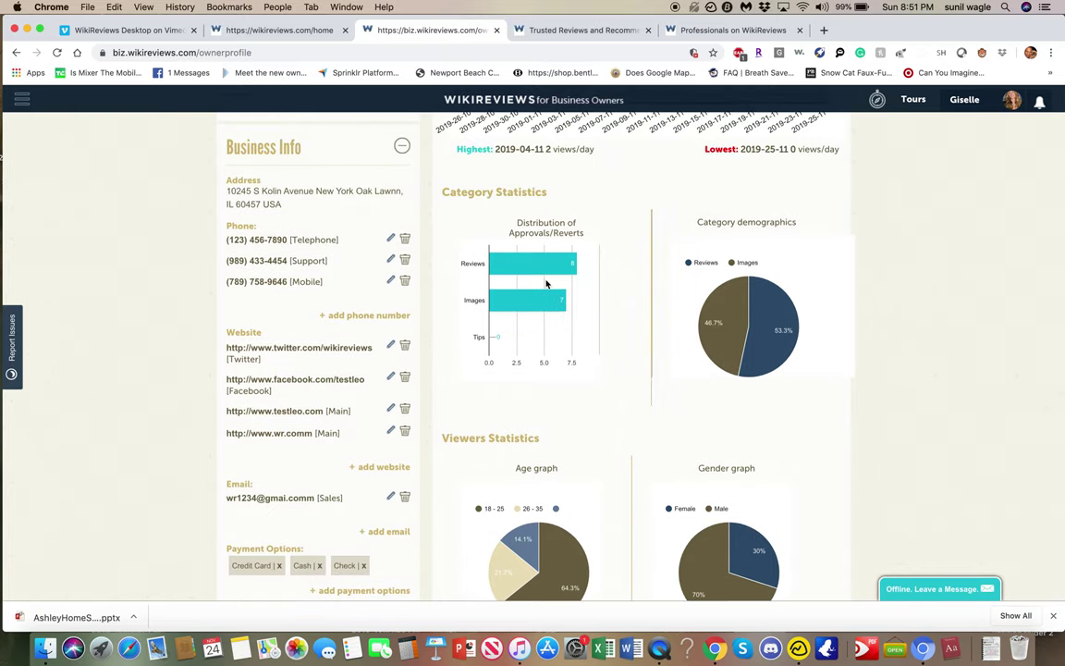
scroll(546, 284, "down", 1)
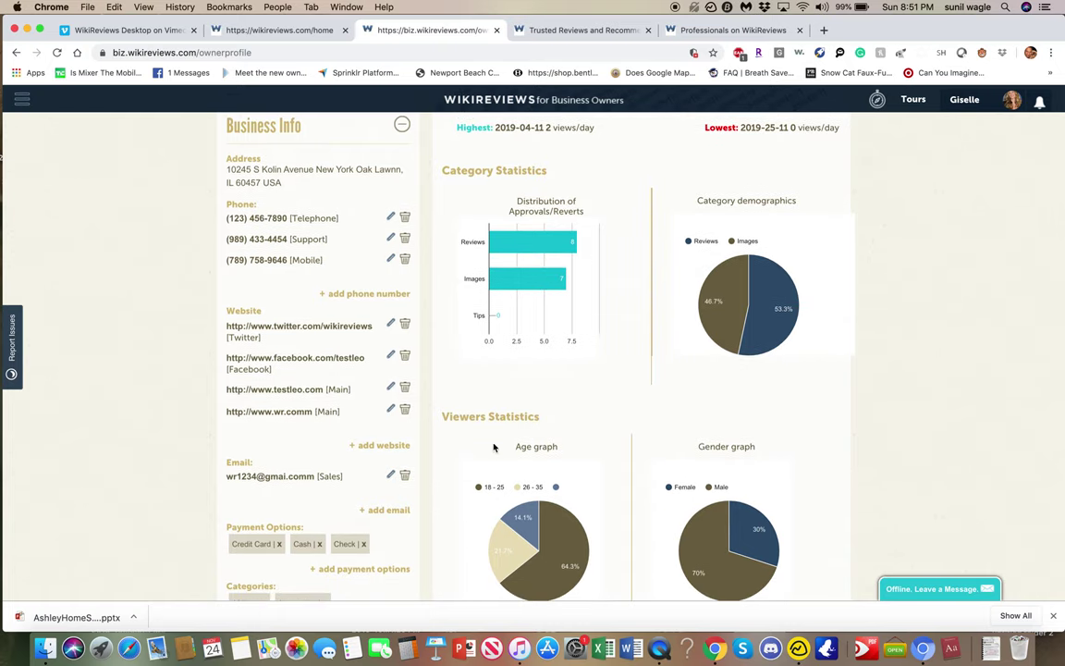
scroll(554, 347, "down", 2)
scroll(553, 346, "down", 10)
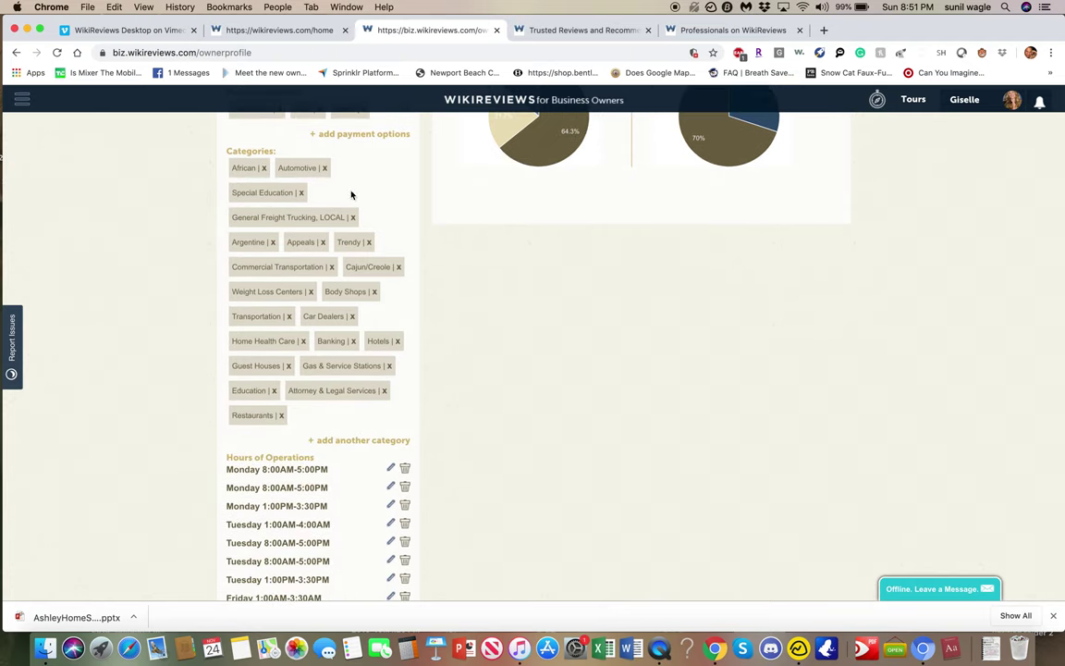
scroll(341, 337, "down", 4)
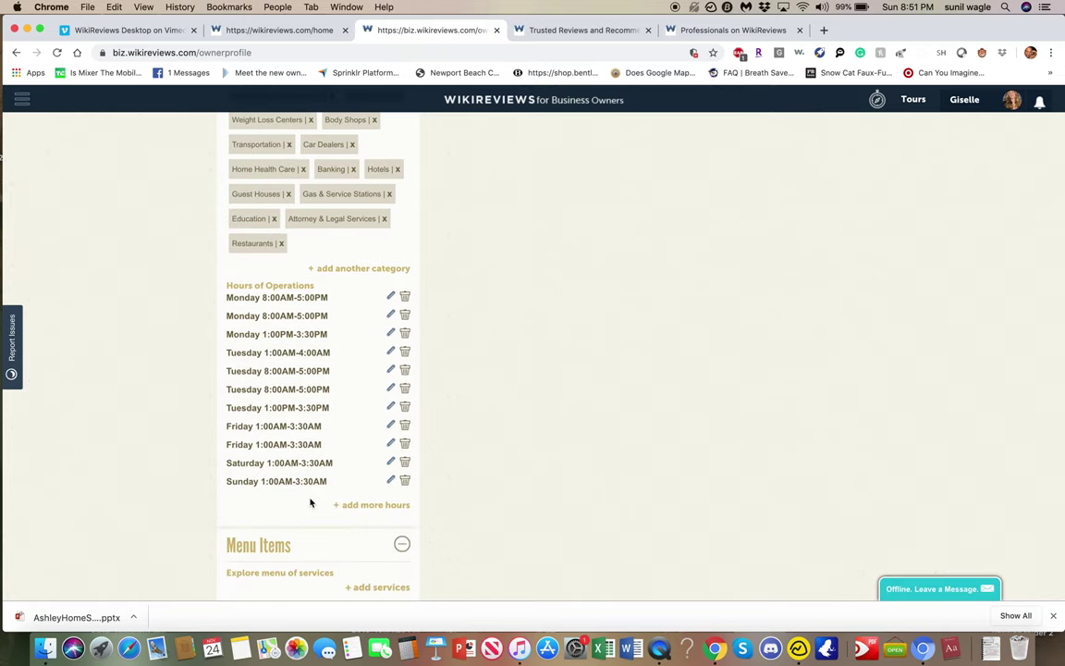
scroll(310, 502, "down", 2)
scroll(309, 502, "down", 3)
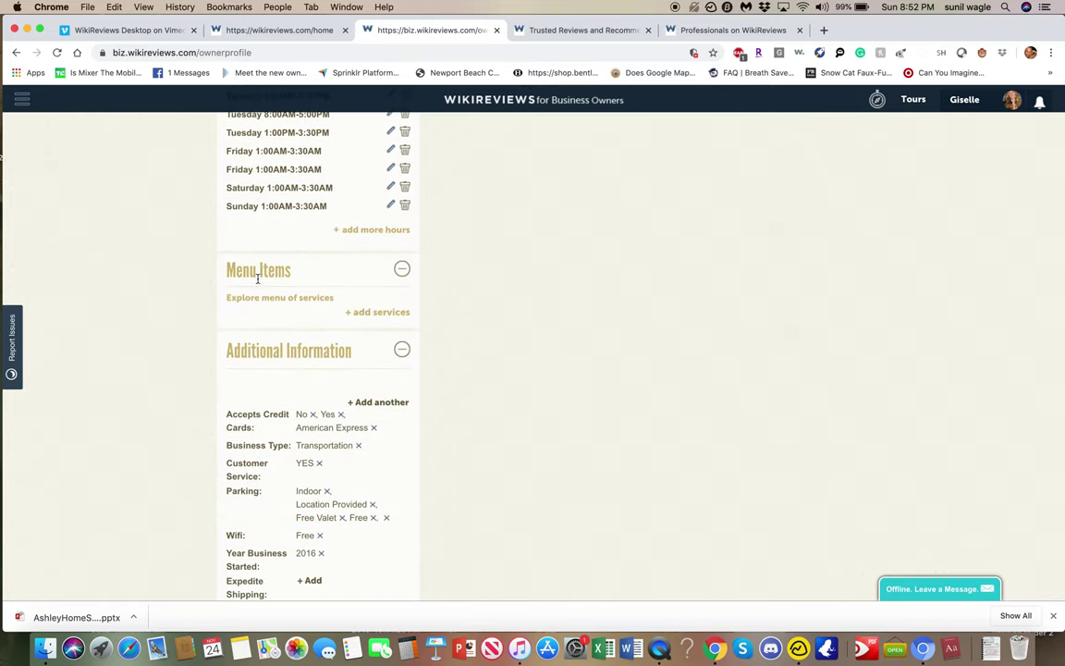
Scroll back to the top, where the Stats tab shows 8 PageViews for the last 30 days.
scroll(415, 421, "down", 4)
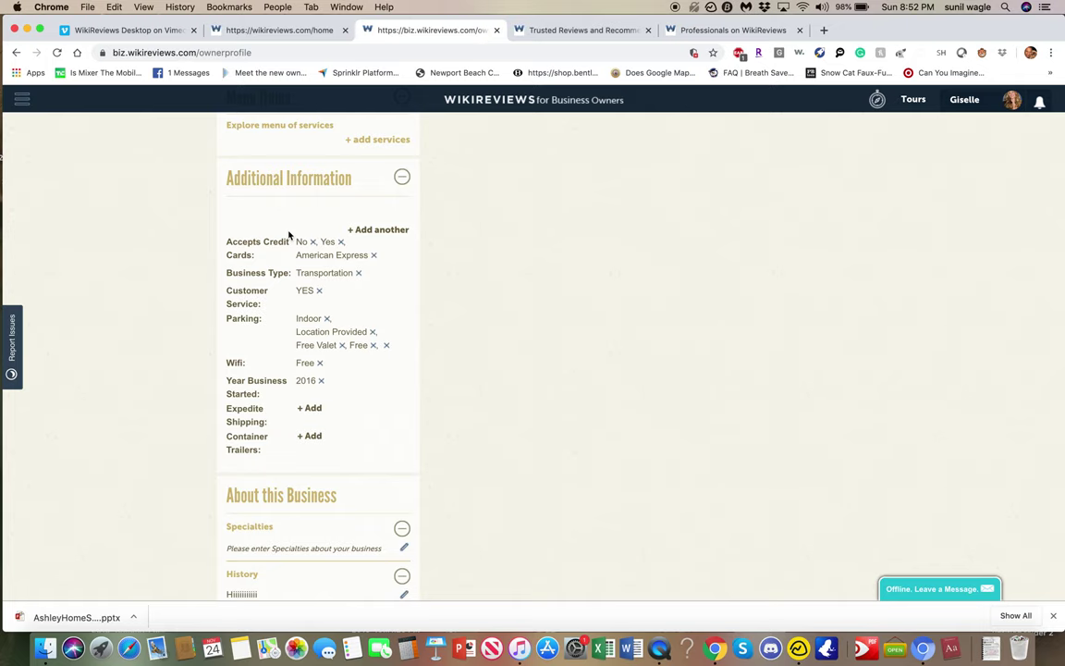
scroll(289, 235, "down", 3)
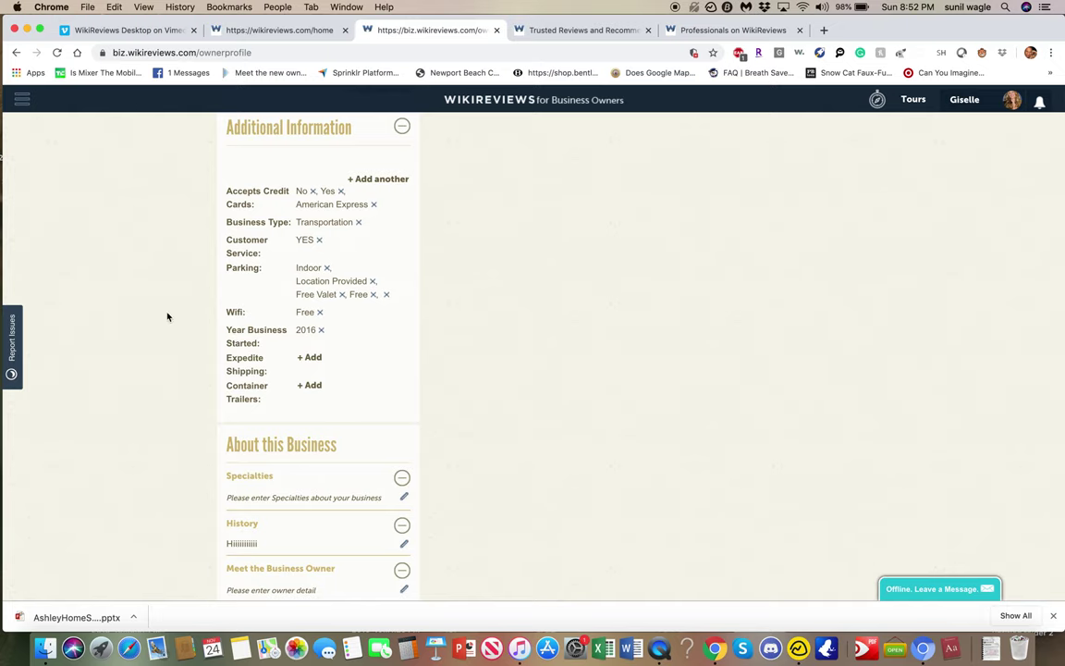
scroll(167, 317, "down", 5)
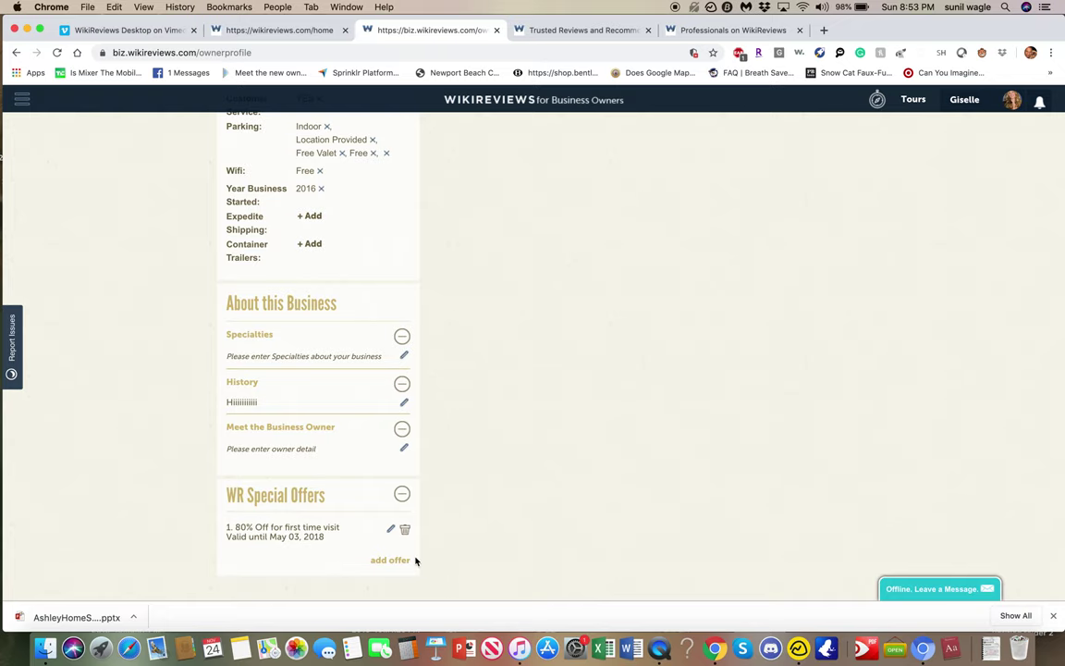
scroll(415, 560, "up", 15)
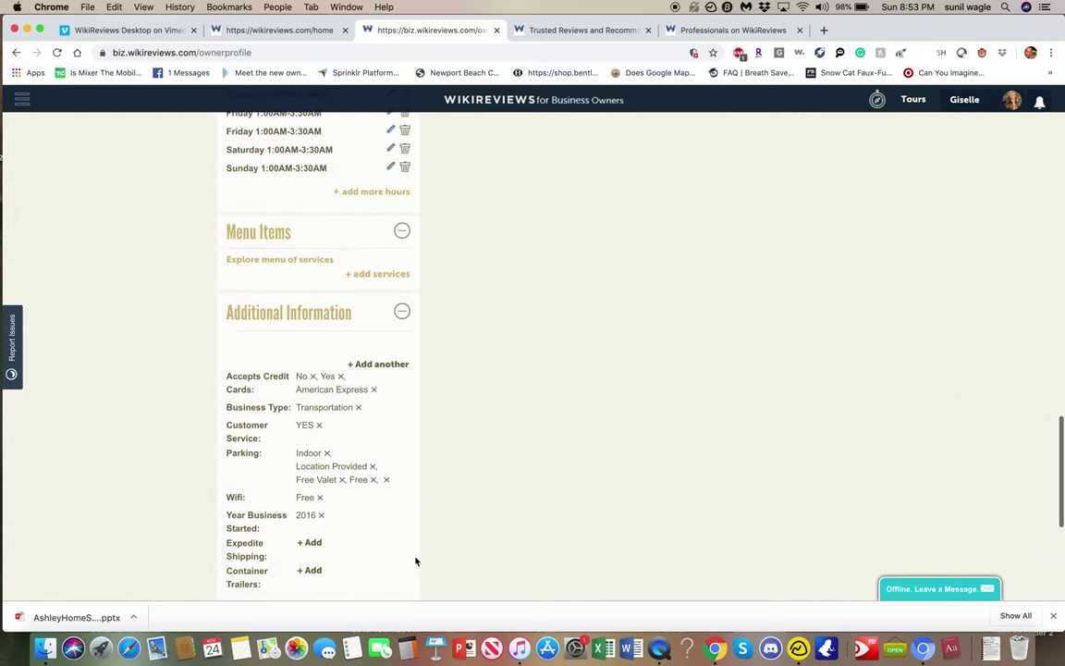
scroll(415, 560, "up", 6)
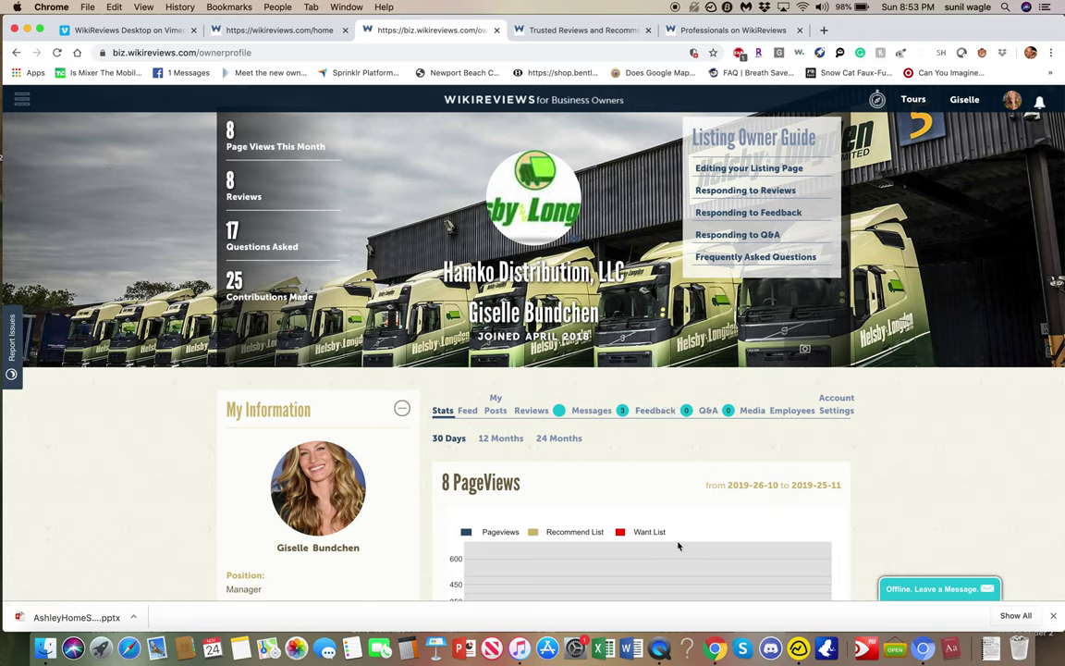
Show the Answered reviews and read through them with the owner's replies.
left_click(533, 415)
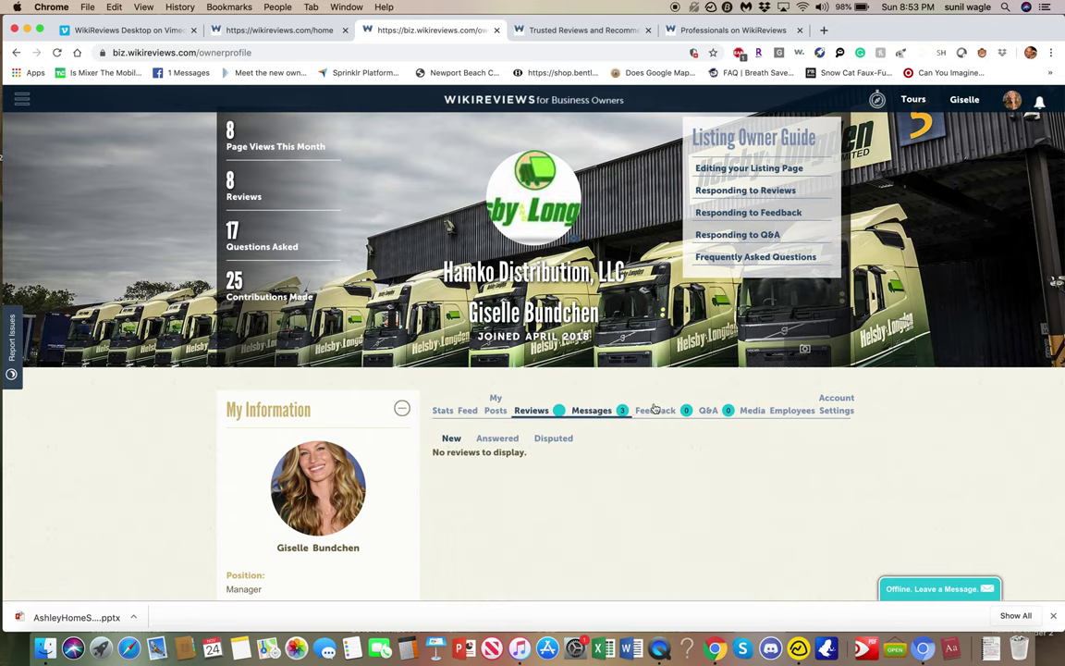
scroll(820, 421, "down", 5)
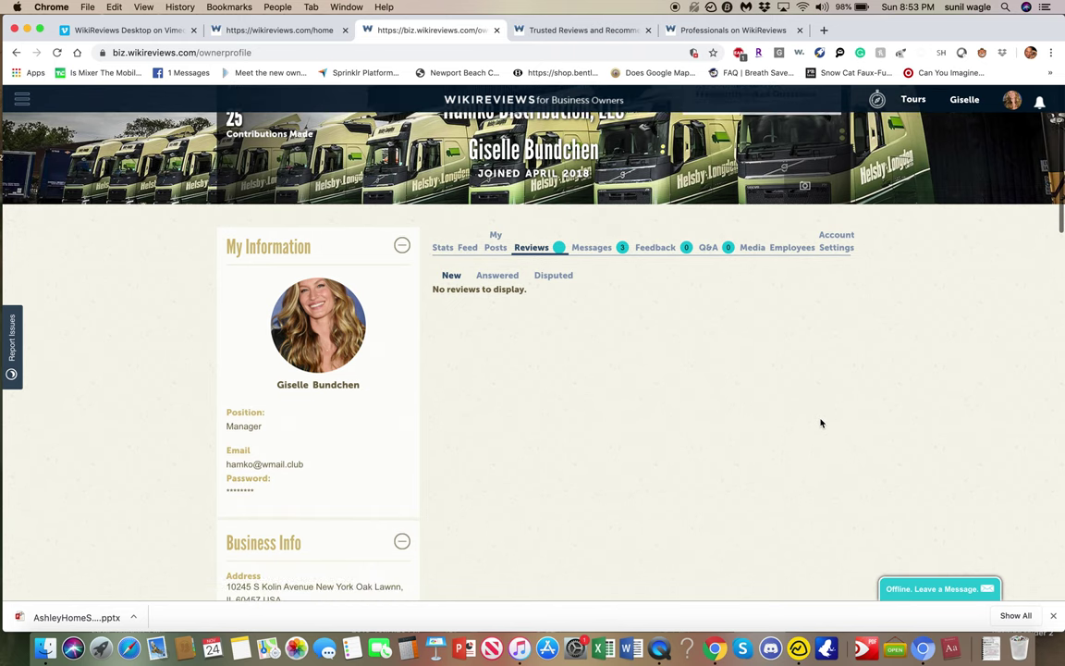
left_click(499, 277)
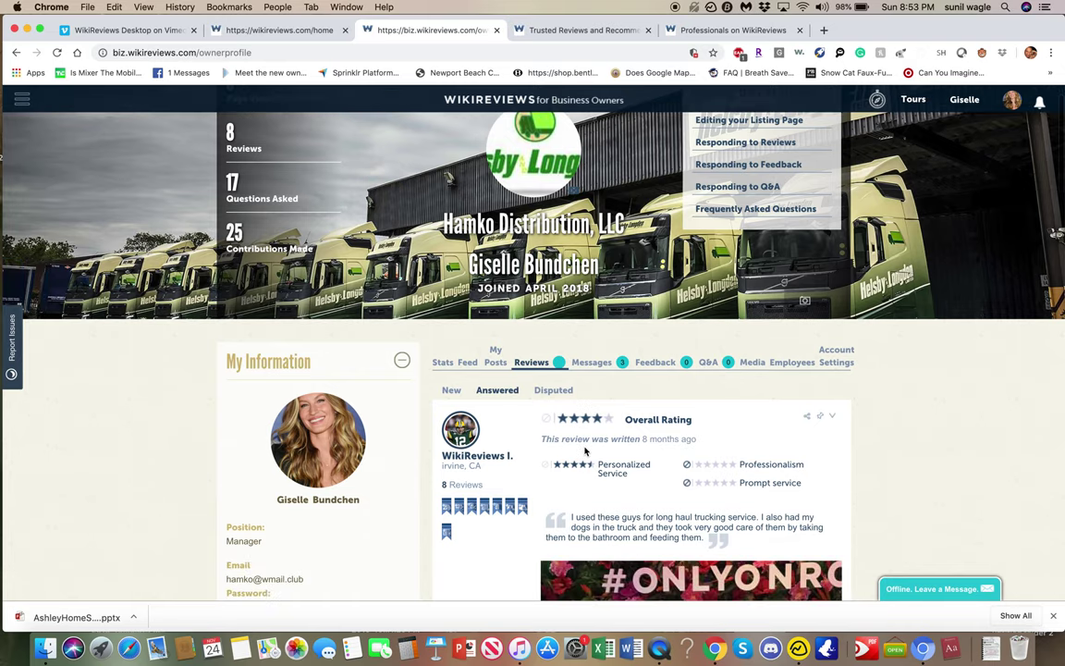
scroll(582, 435, "down", 5)
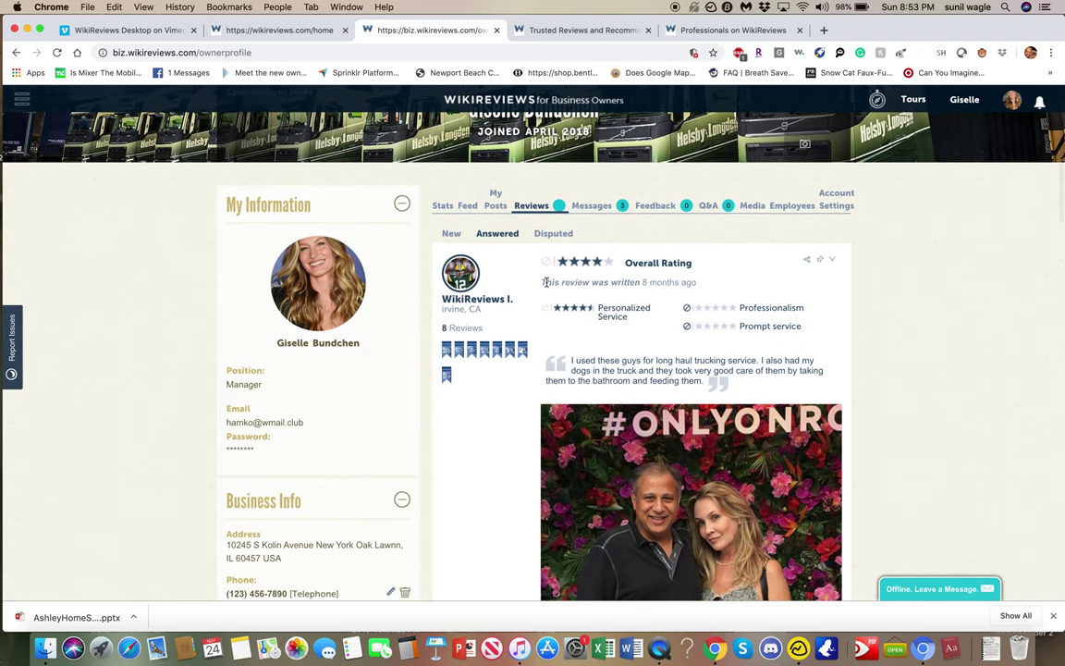
scroll(582, 435, "down", 15)
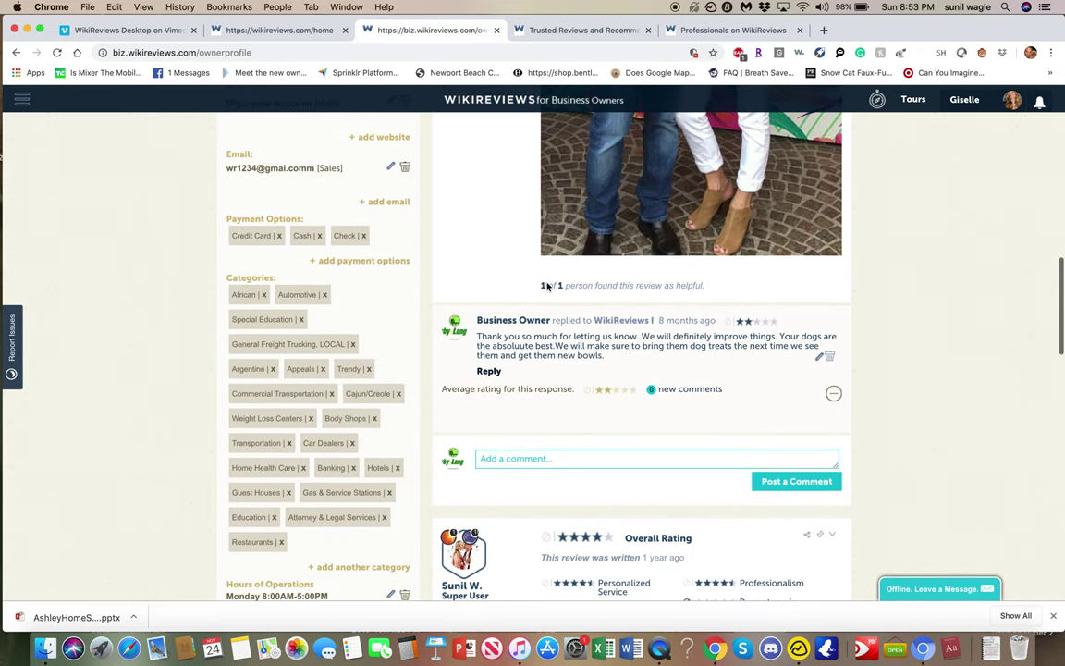
scroll(665, 407, "down", 5)
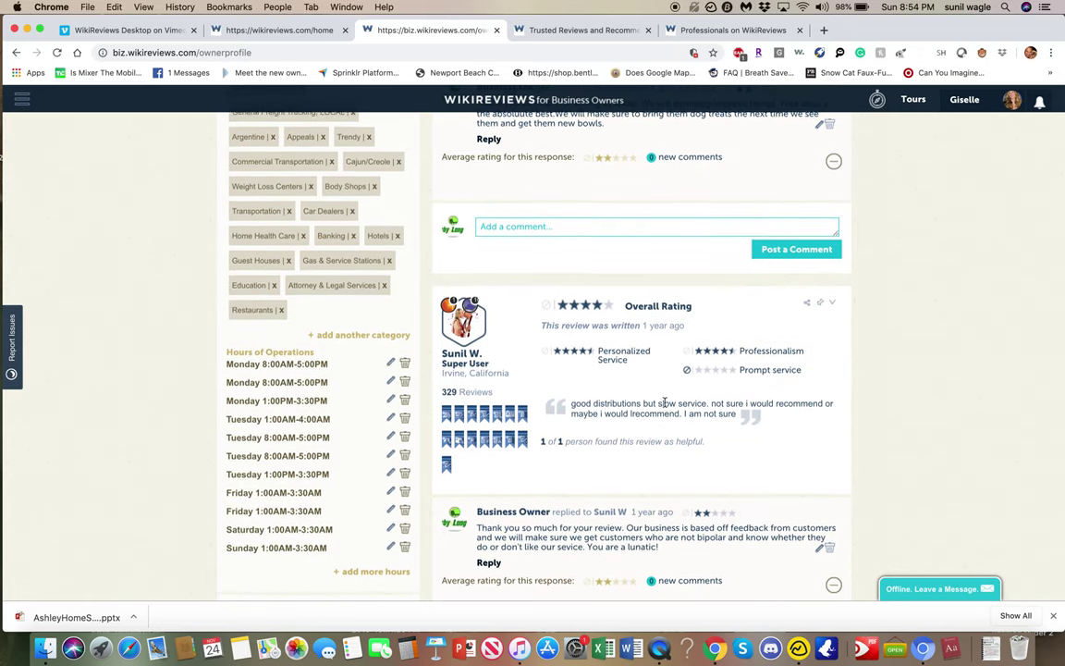
scroll(665, 404, "up", 20)
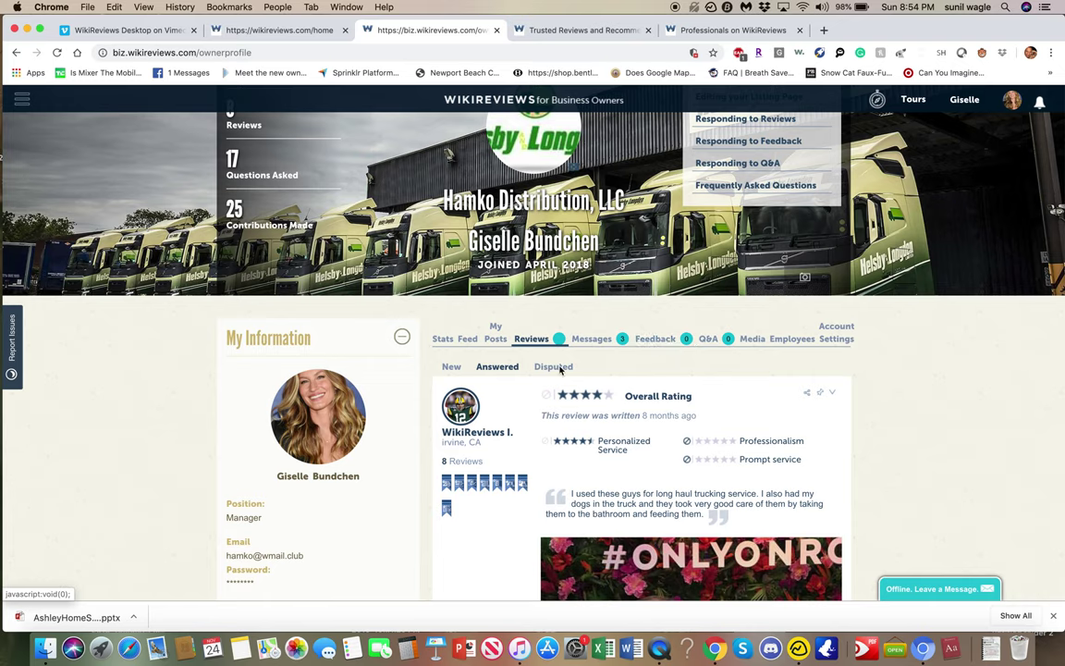
Open My Posts, start a new post, and view the 'public' sharing options.
left_click(492, 339)
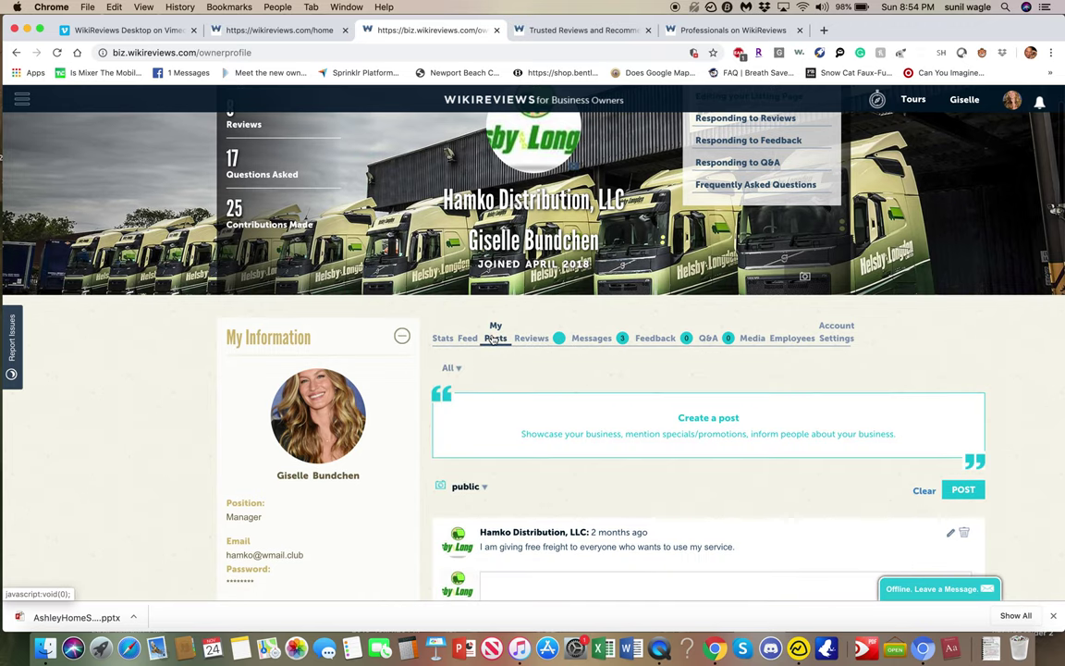
left_click(658, 403)
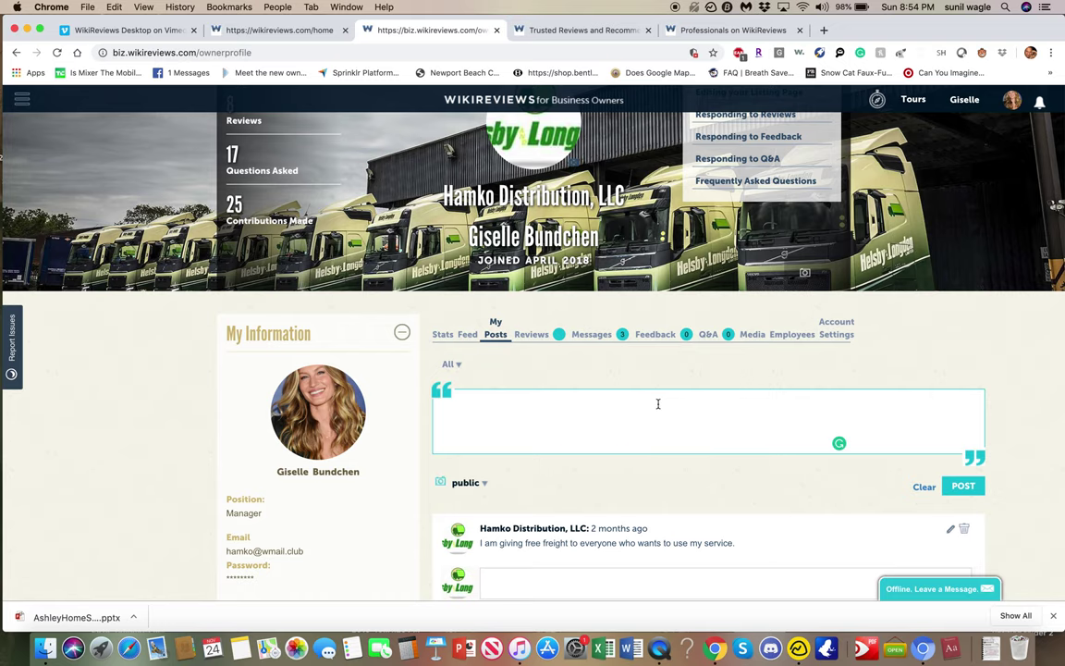
scroll(560, 420, "down", 2)
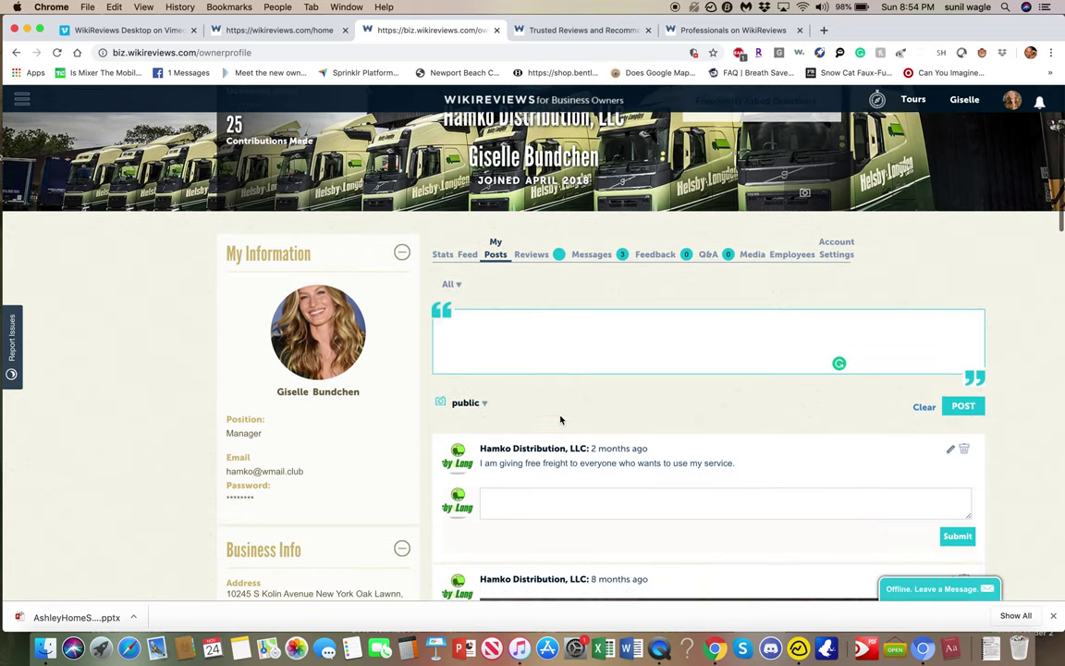
left_click(467, 402)
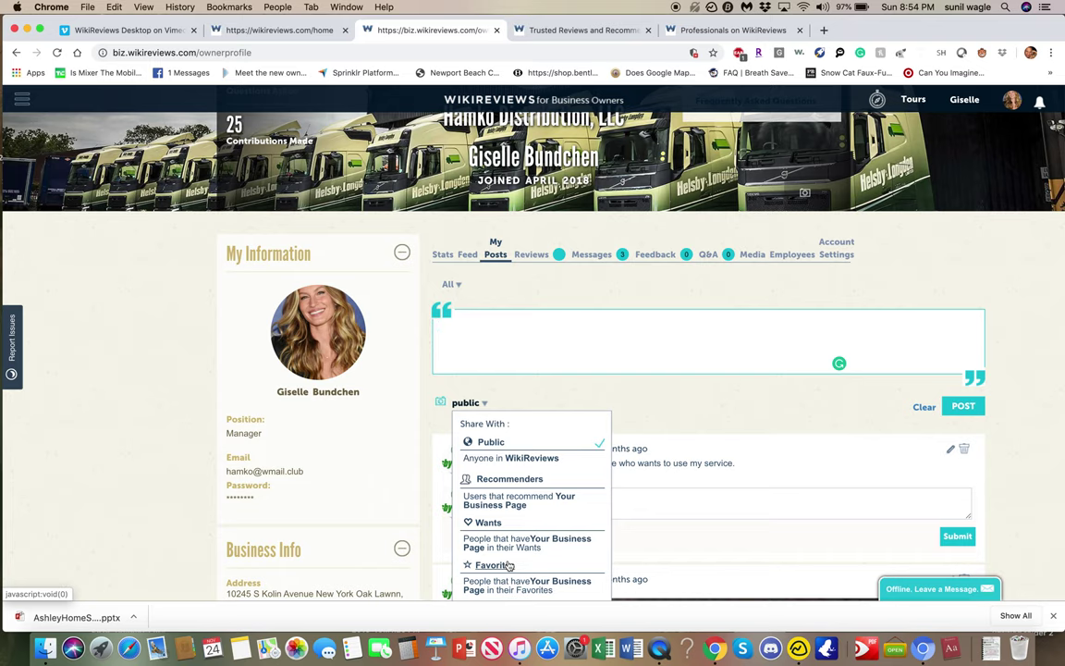
scroll(502, 513, "down", 2)
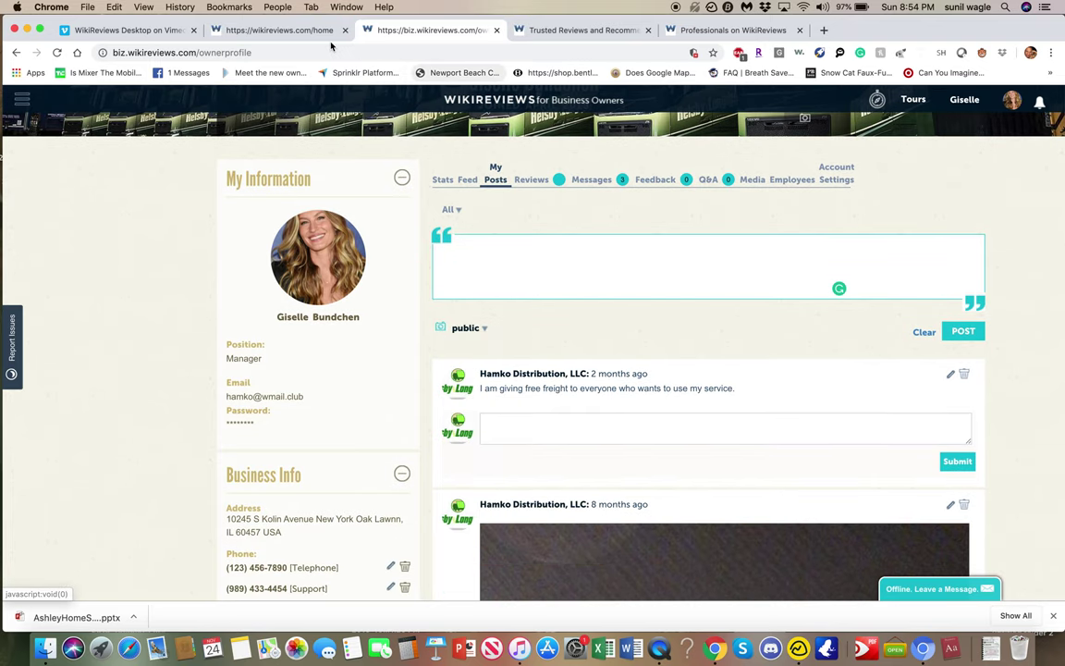
On the consumer home page's Business listings, open the Pieology Pizzeria page via 'view more'.
left_click(270, 31)
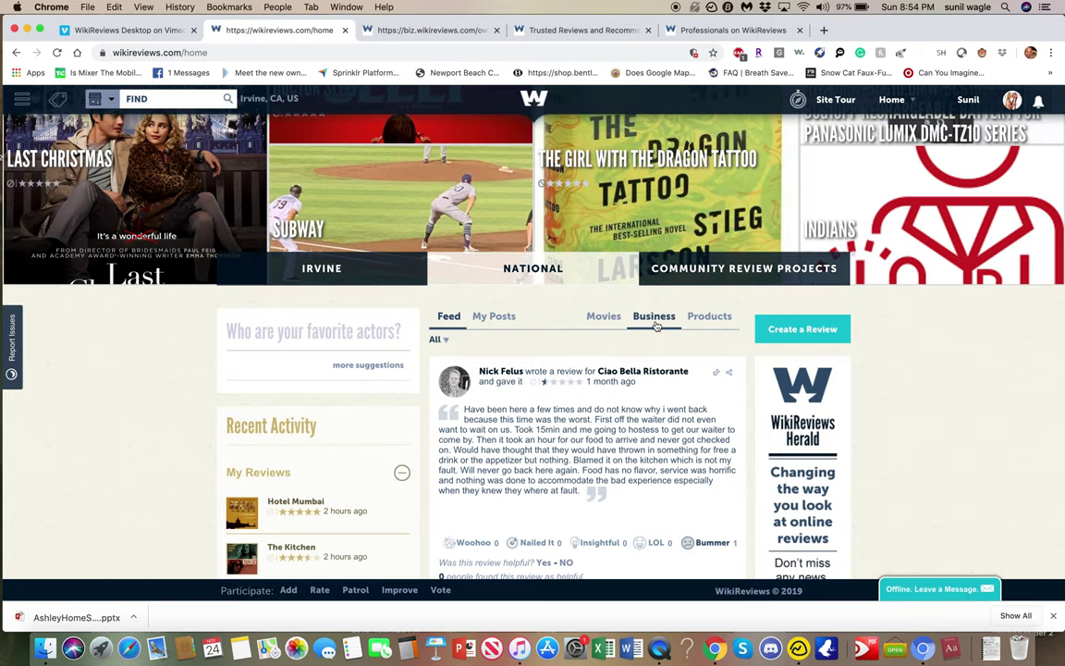
left_click(653, 317)
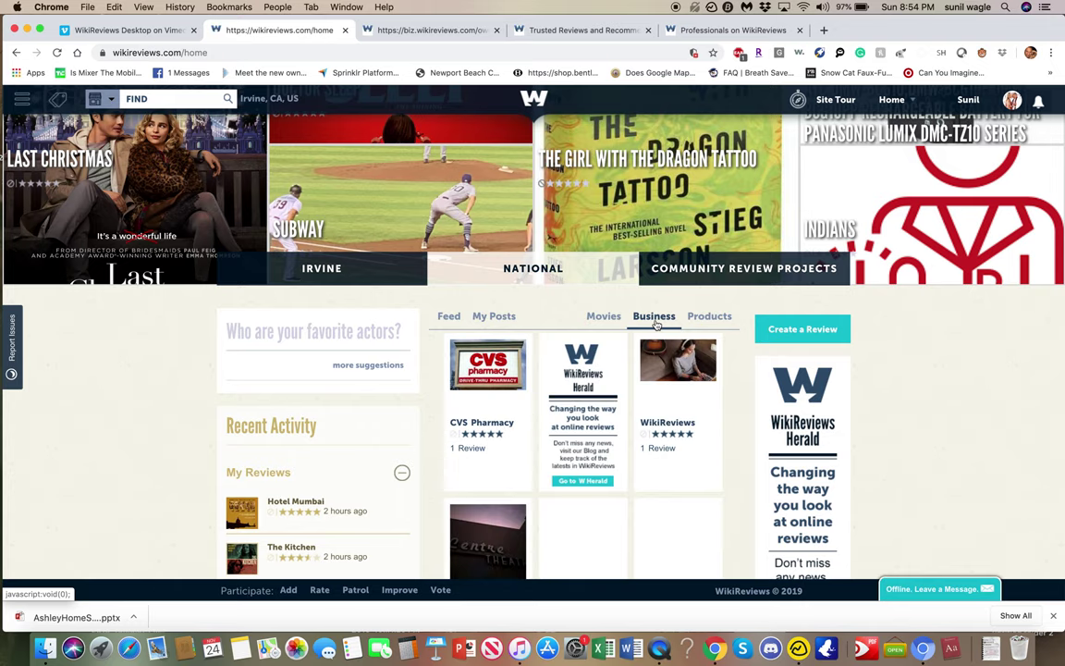
scroll(569, 474, "down", 5)
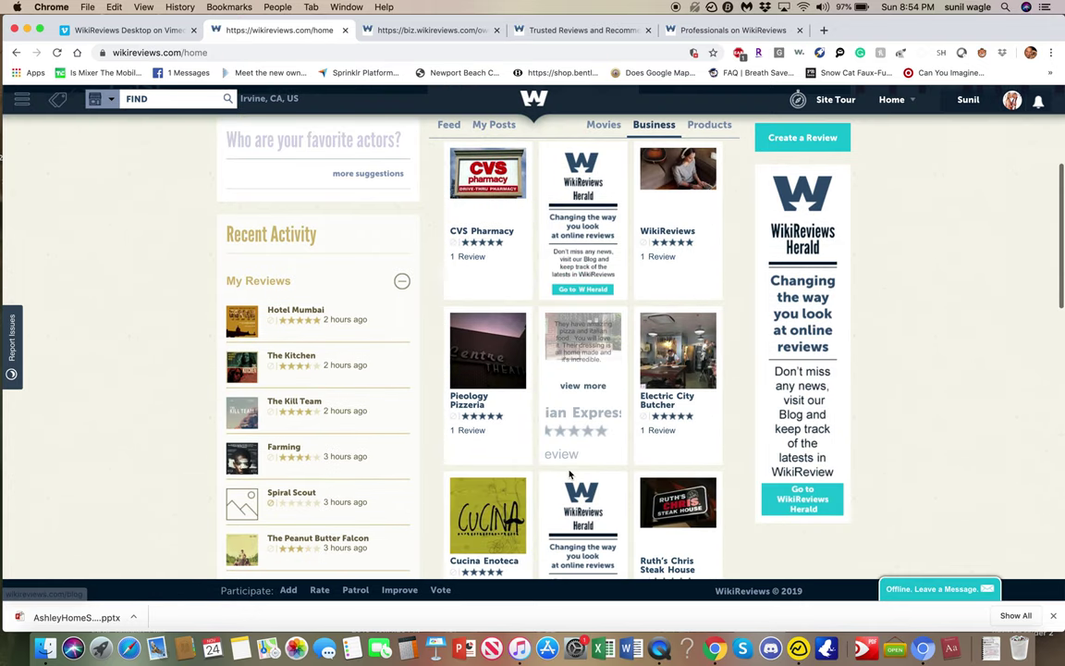
left_click(482, 414)
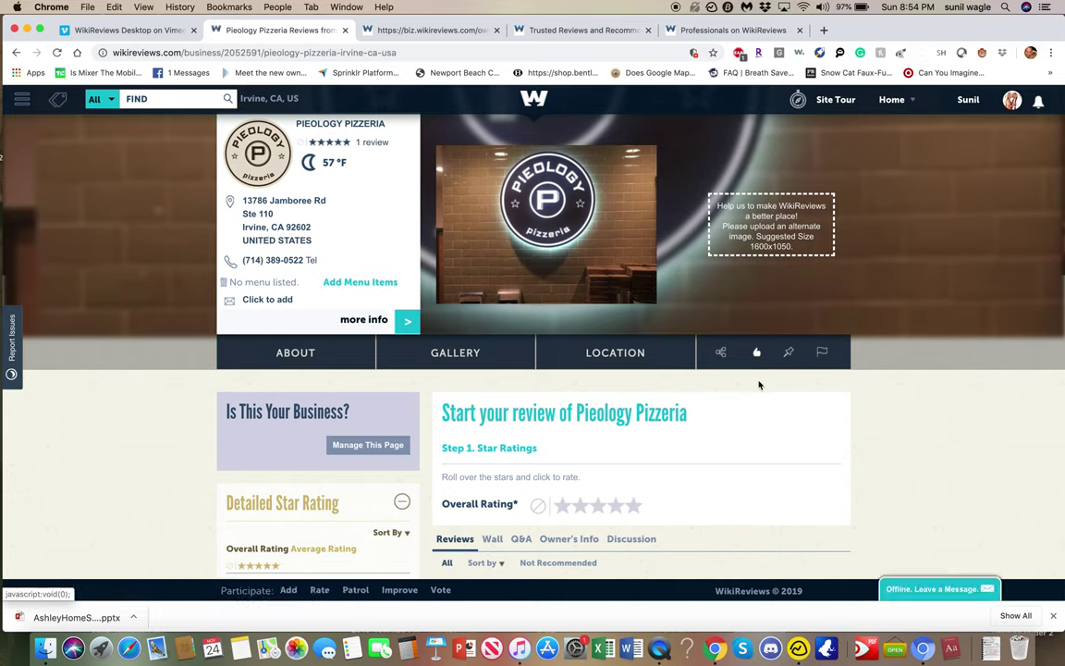
Add Pieology Pizzeria to favorites, recommend it, and return to the owner's empty new post.
mouse_move(788, 351)
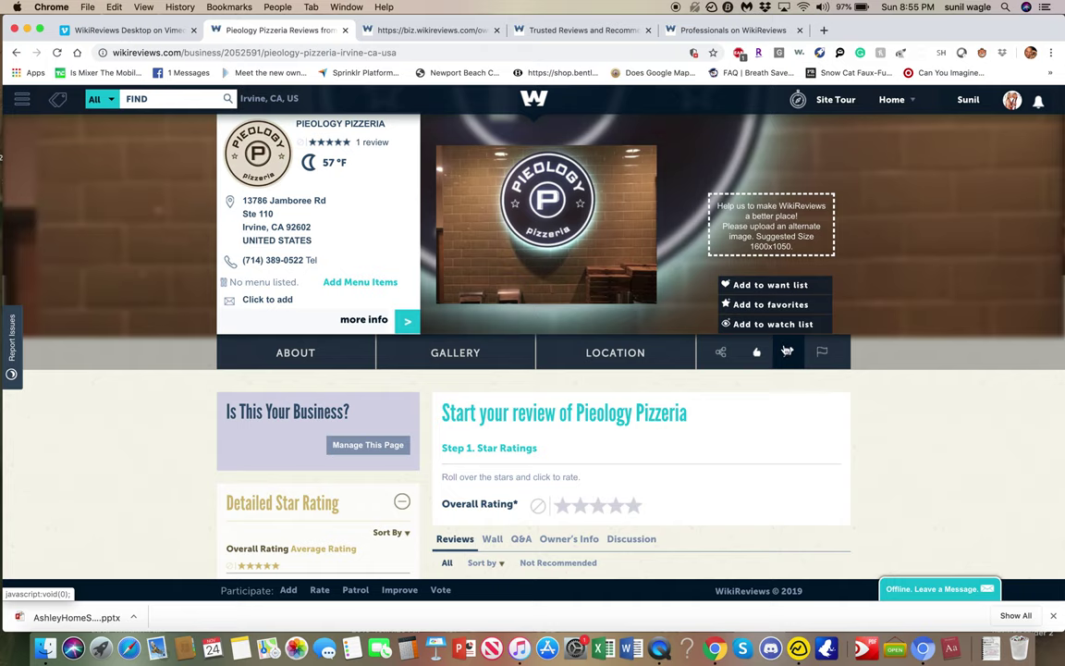
left_click(781, 305)
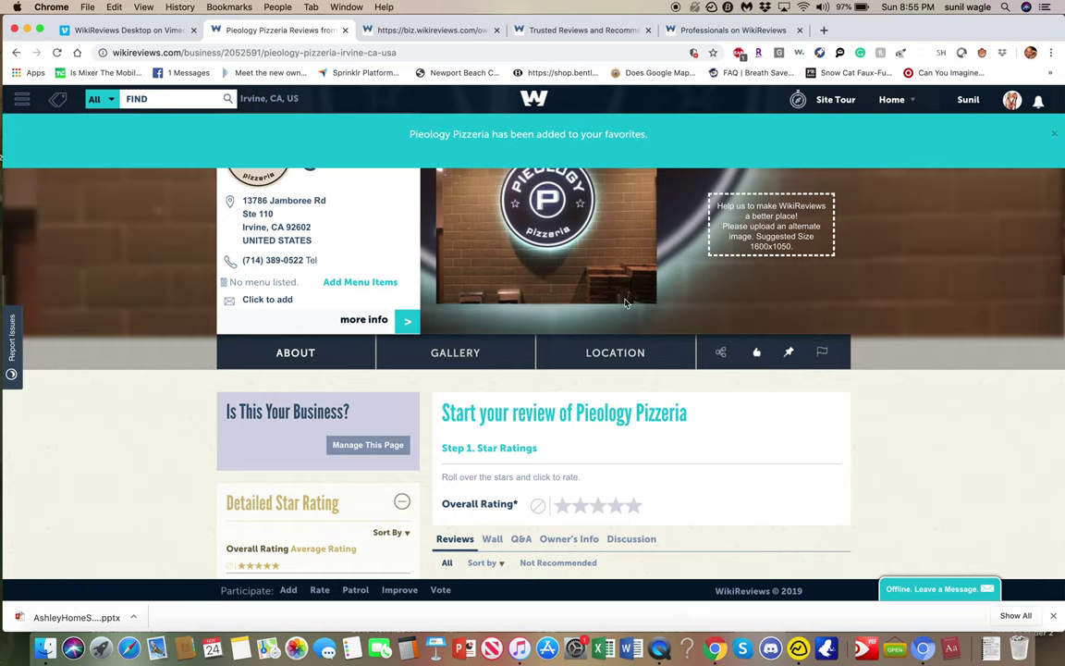
left_click(756, 352)
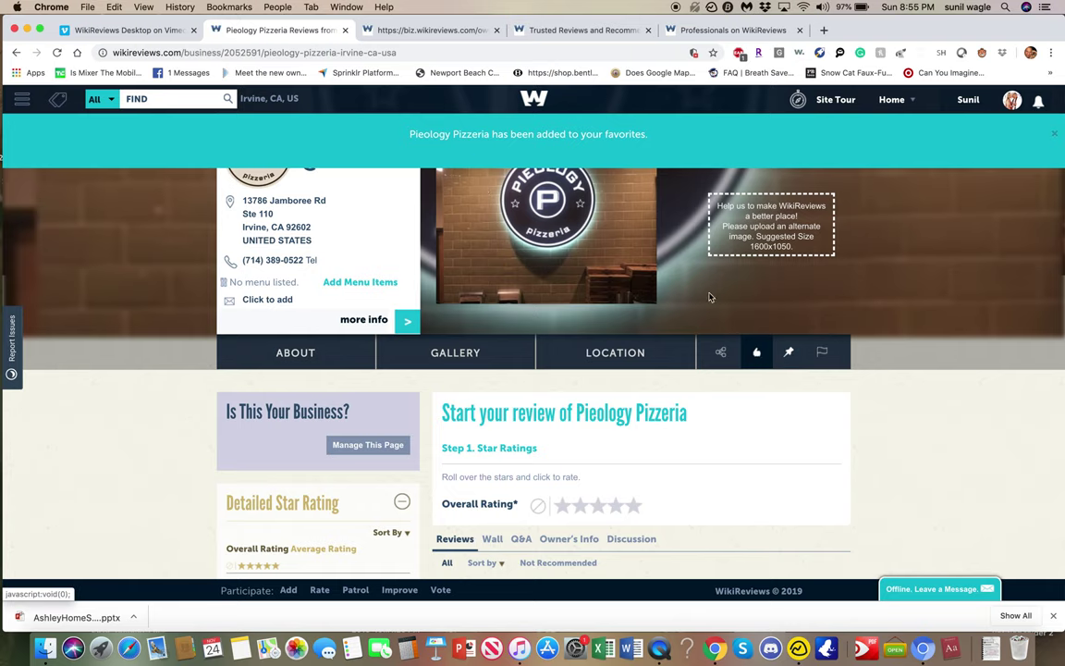
left_click(446, 30)
left_click(777, 257)
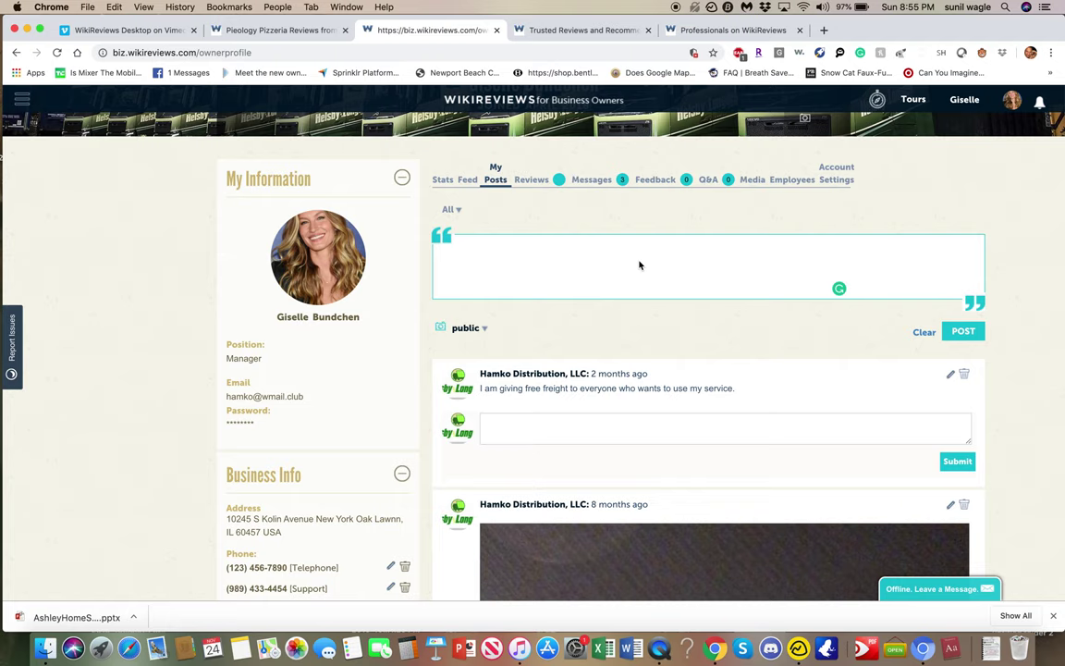
Change the new post's audience from public to Wants and close the contacts list.
left_click(467, 342)
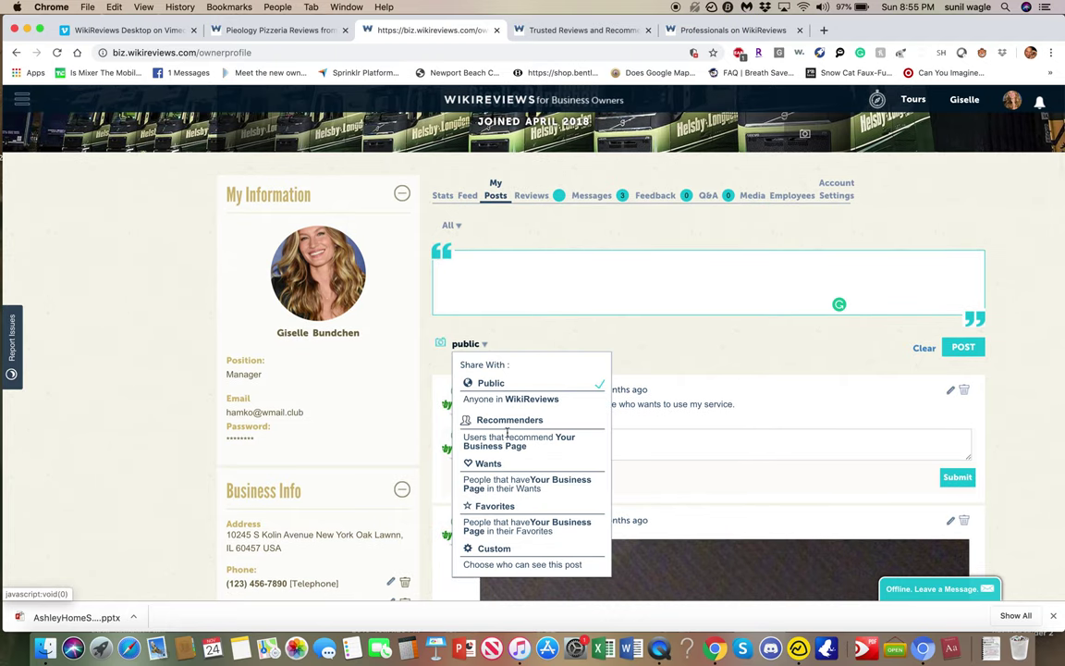
left_click(490, 463)
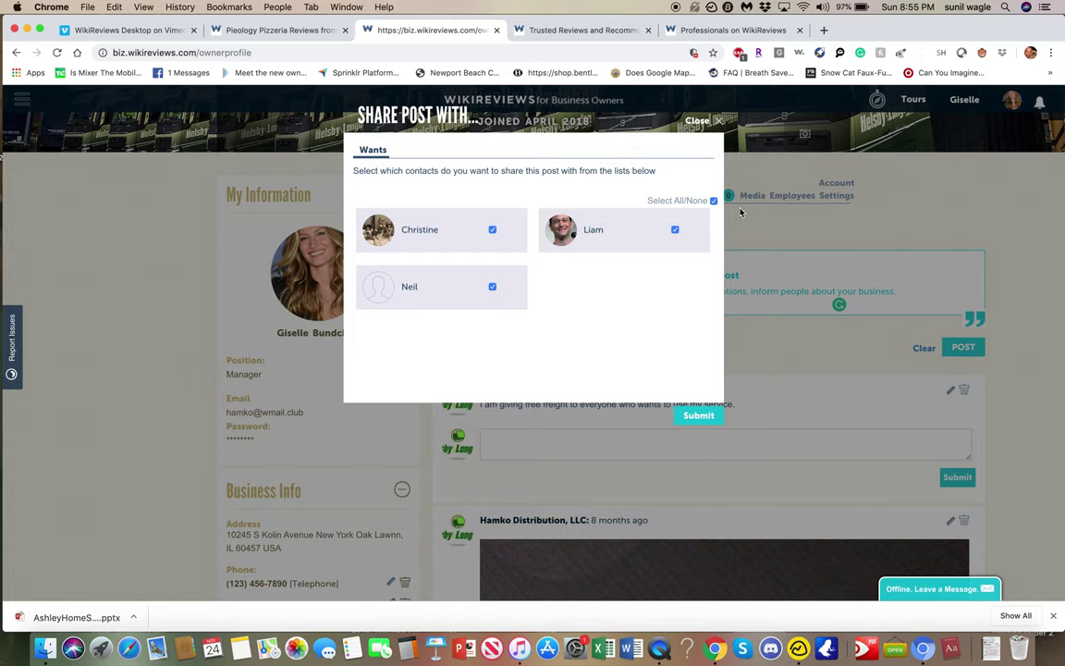
left_click(716, 123)
scroll(647, 388, "down", 4)
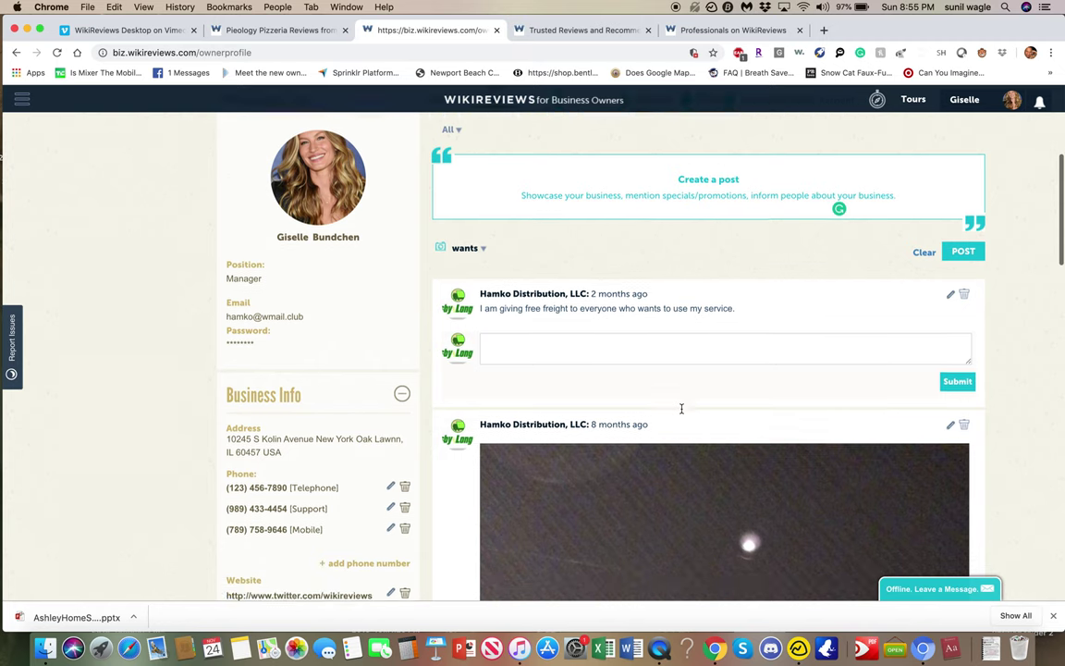
scroll(682, 413, "down", 10)
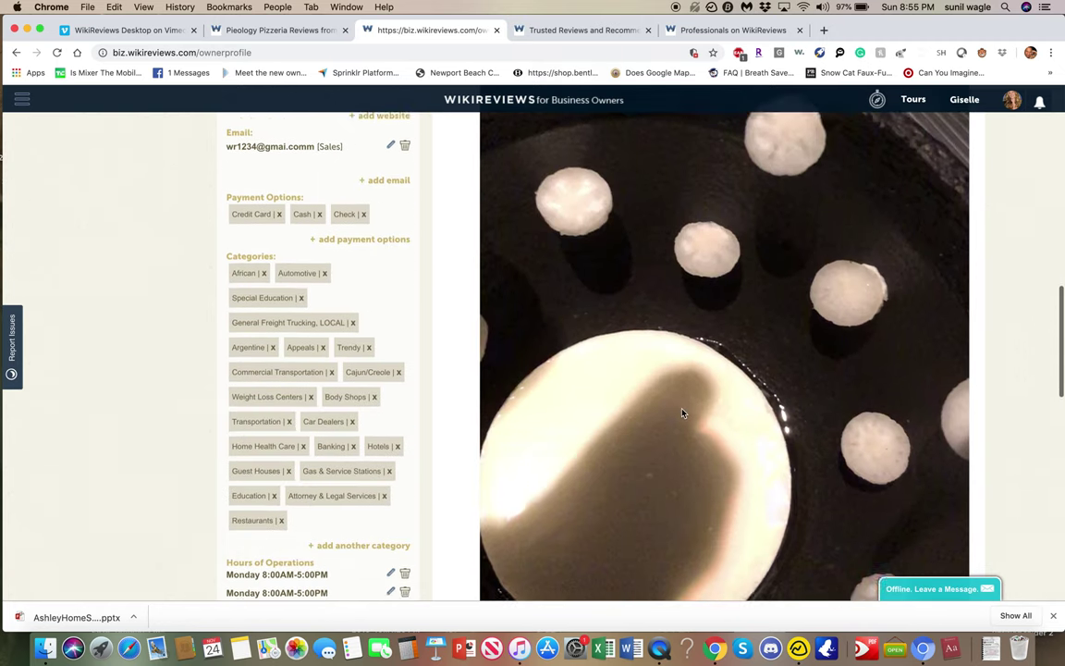
scroll(682, 413, "up", 8)
scroll(683, 413, "up", 8)
left_click(658, 314)
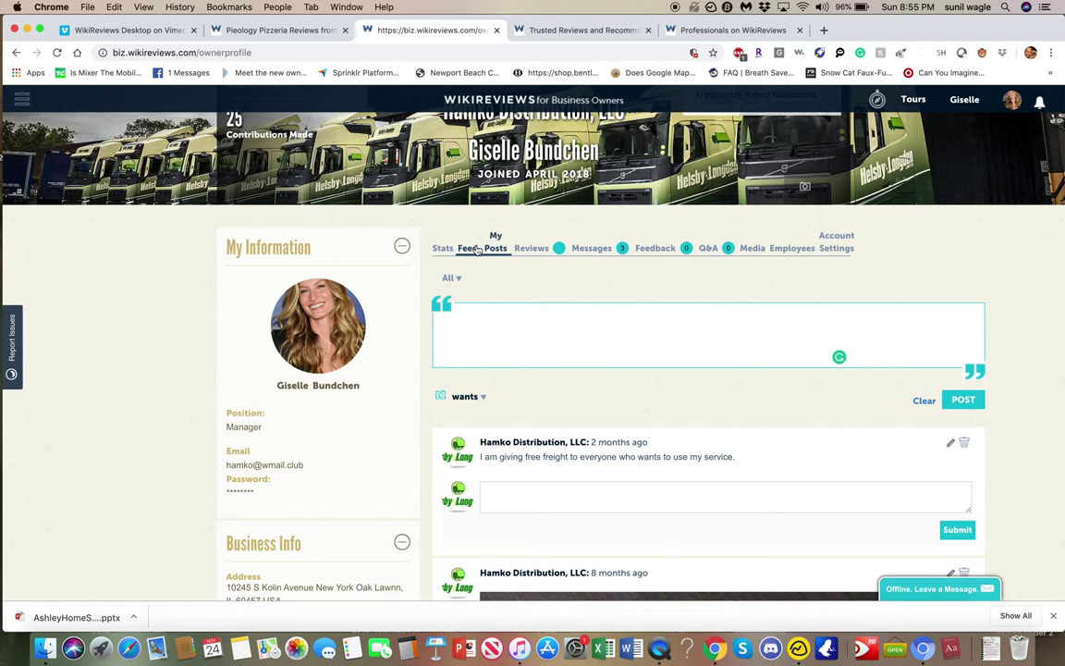
Check for new reviews, then open the Call To Action inbox with 3 Schedule Appointment requests.
left_click(467, 248)
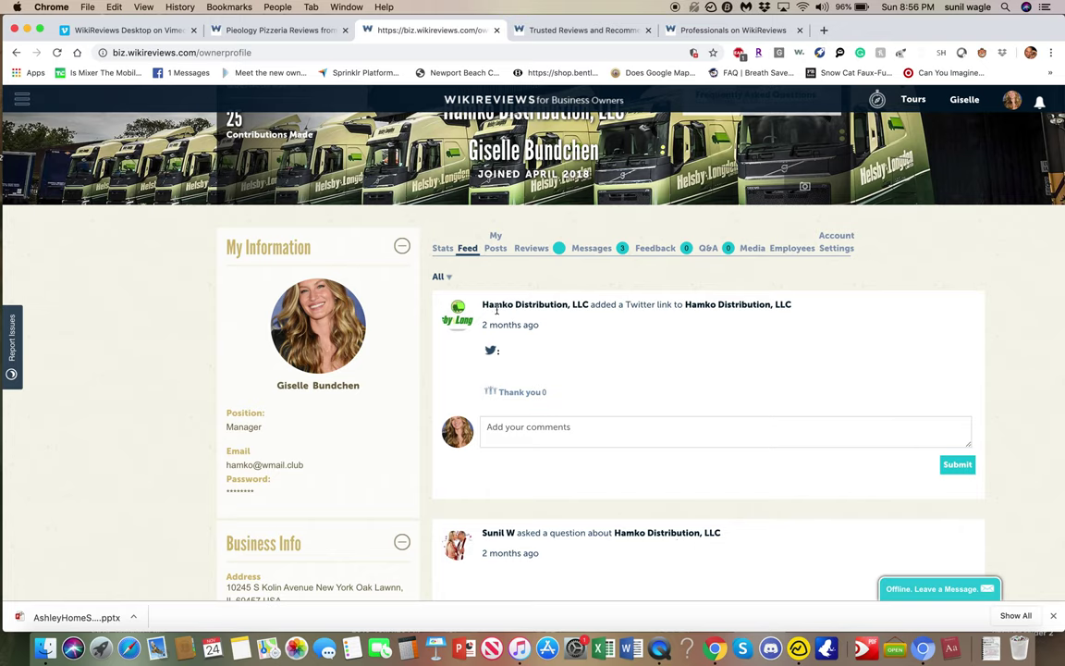
left_click(534, 249)
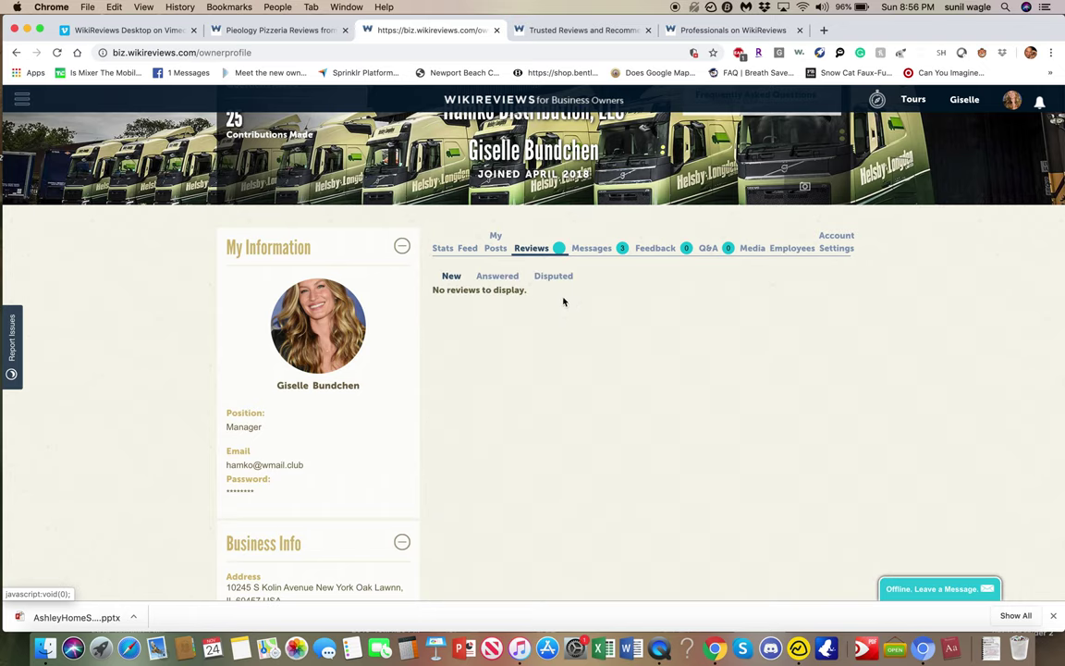
left_click(598, 250)
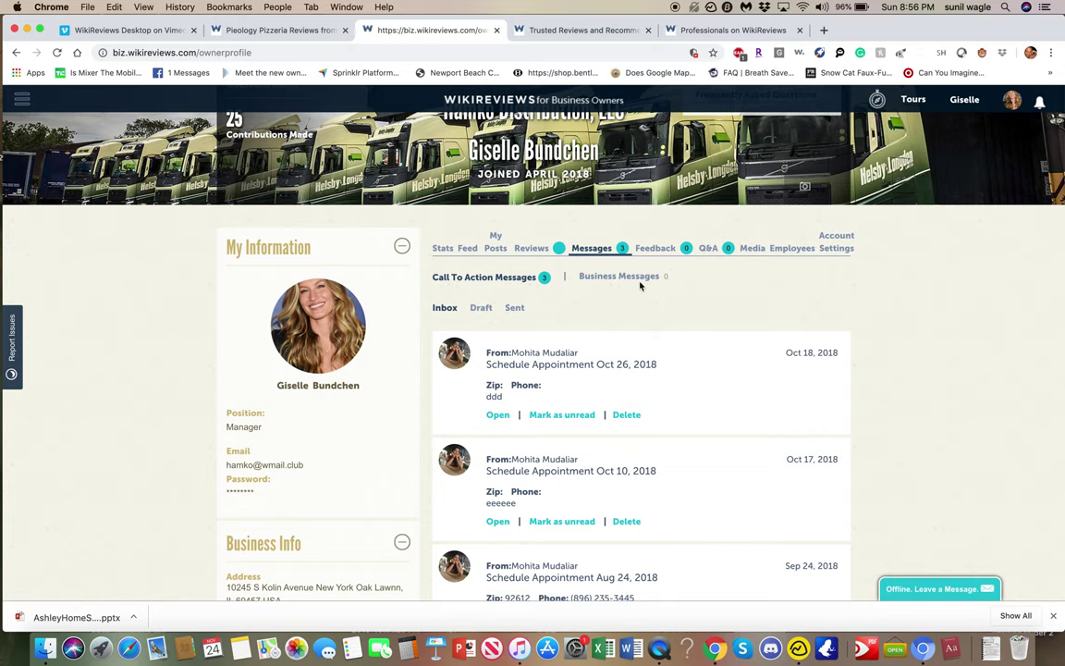
scroll(614, 229, "up", 2)
scroll(614, 229, "up", 1)
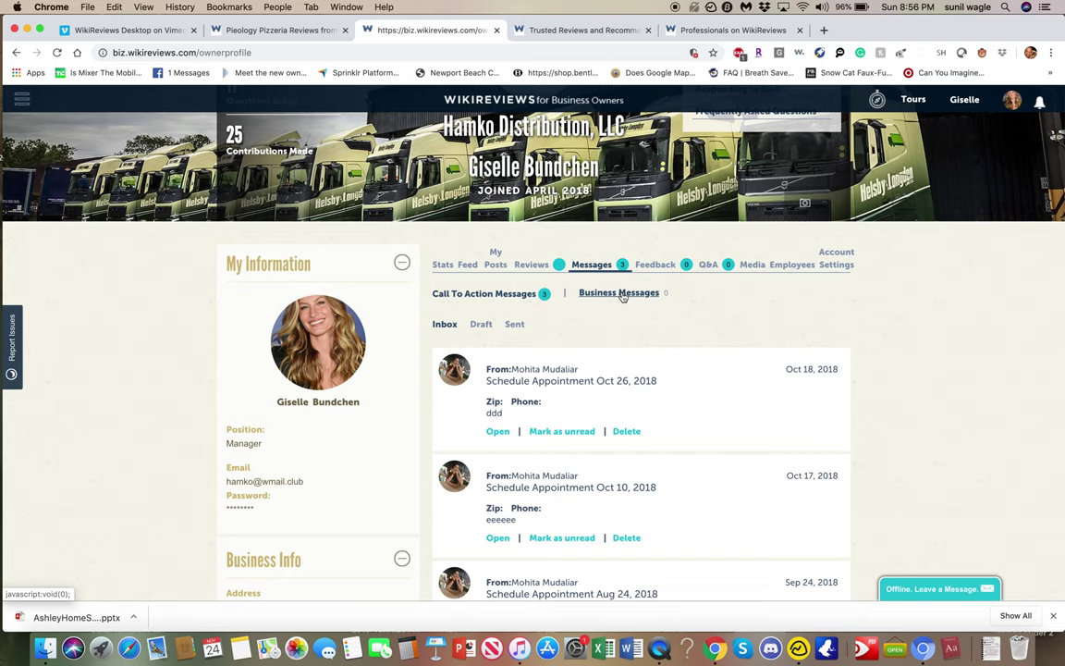
Search 'ham' in FIND and open the Hamko Distribution, LLC listing.
left_click(274, 30)
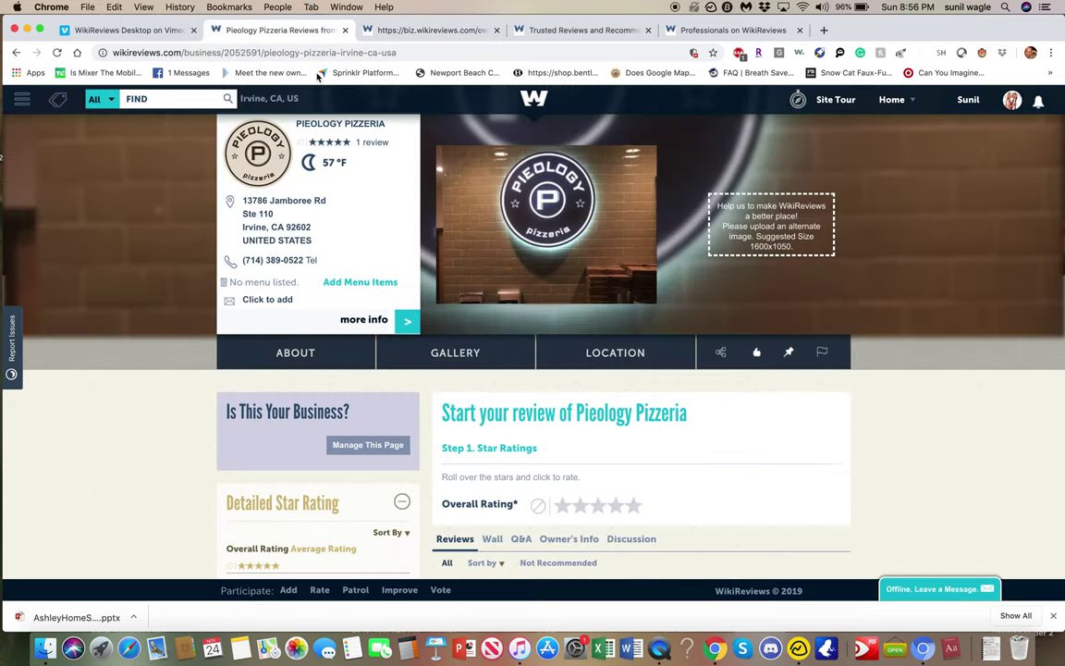
left_click(172, 100)
type("hamko")
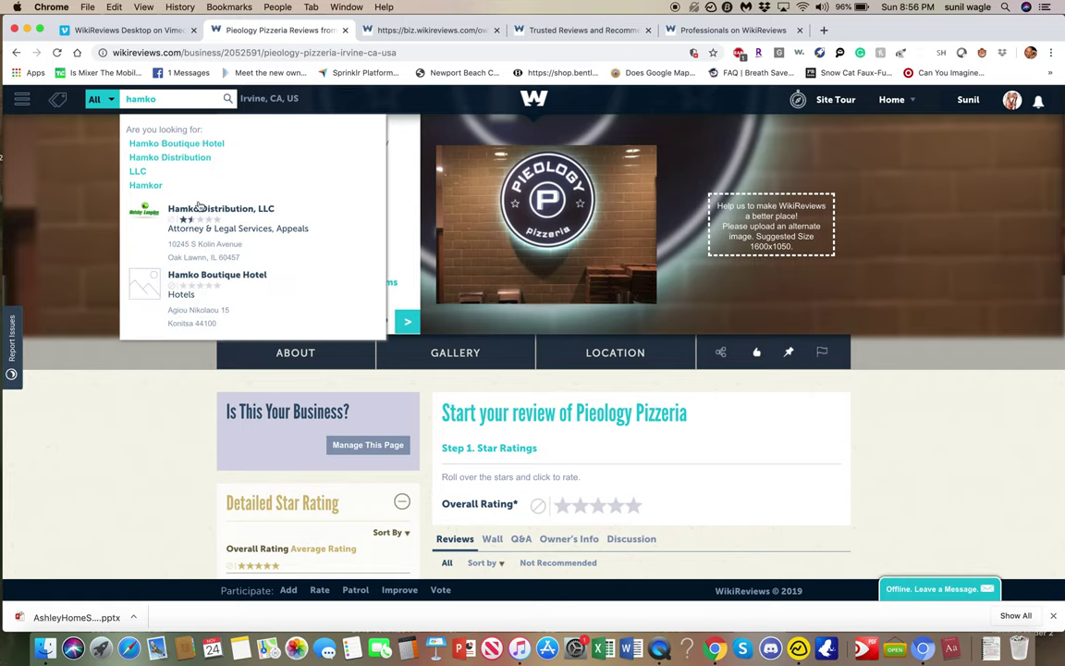
left_click(185, 203)
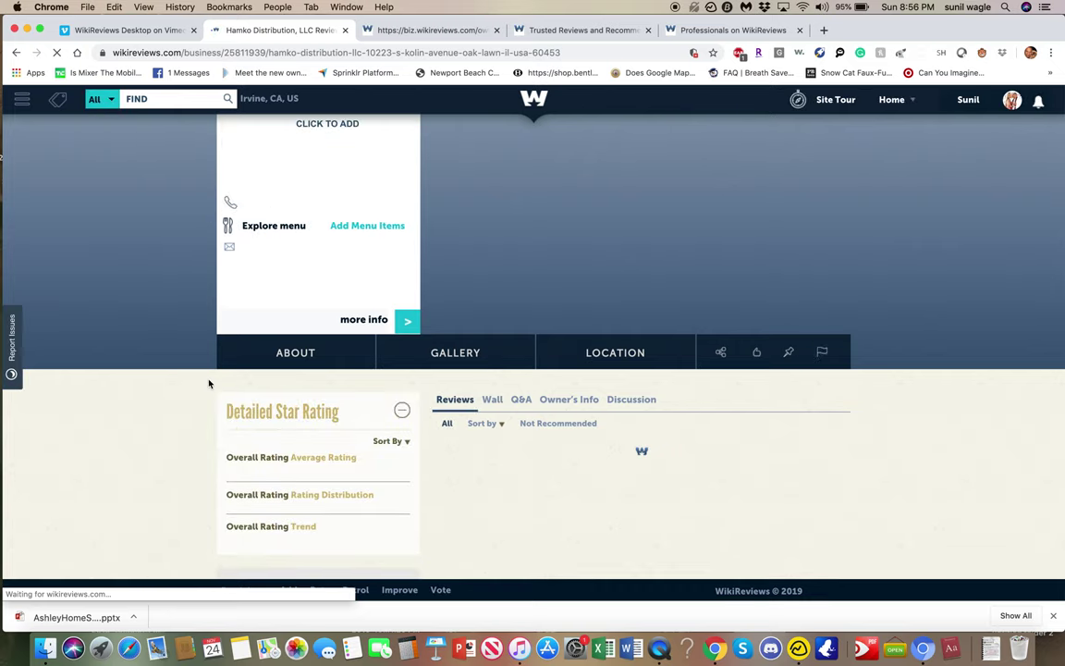
Expand the listing's more info details and read through them.
scroll(155, 398, "down", 3)
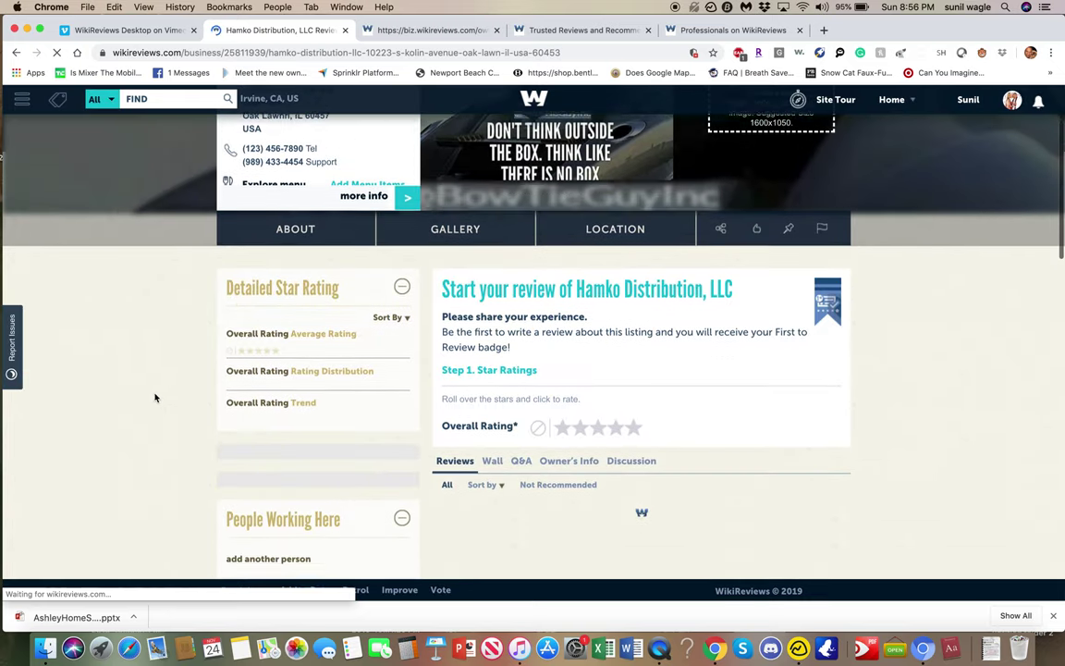
scroll(155, 398, "down", 5)
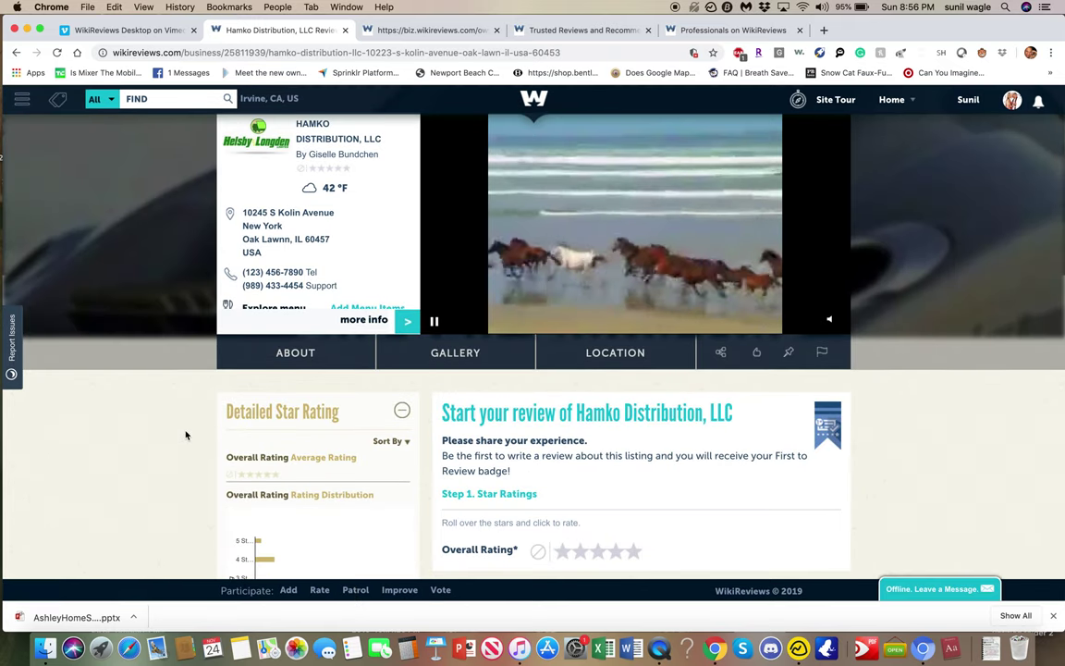
left_click(414, 320)
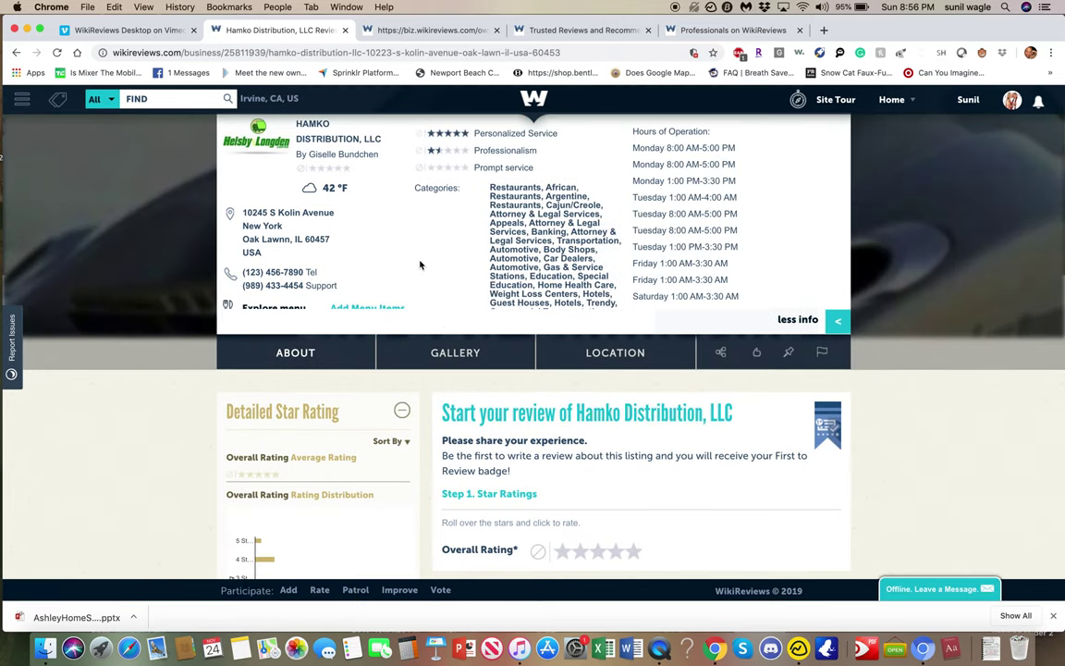
scroll(419, 266, "down", 2)
scroll(419, 265, "down", 2)
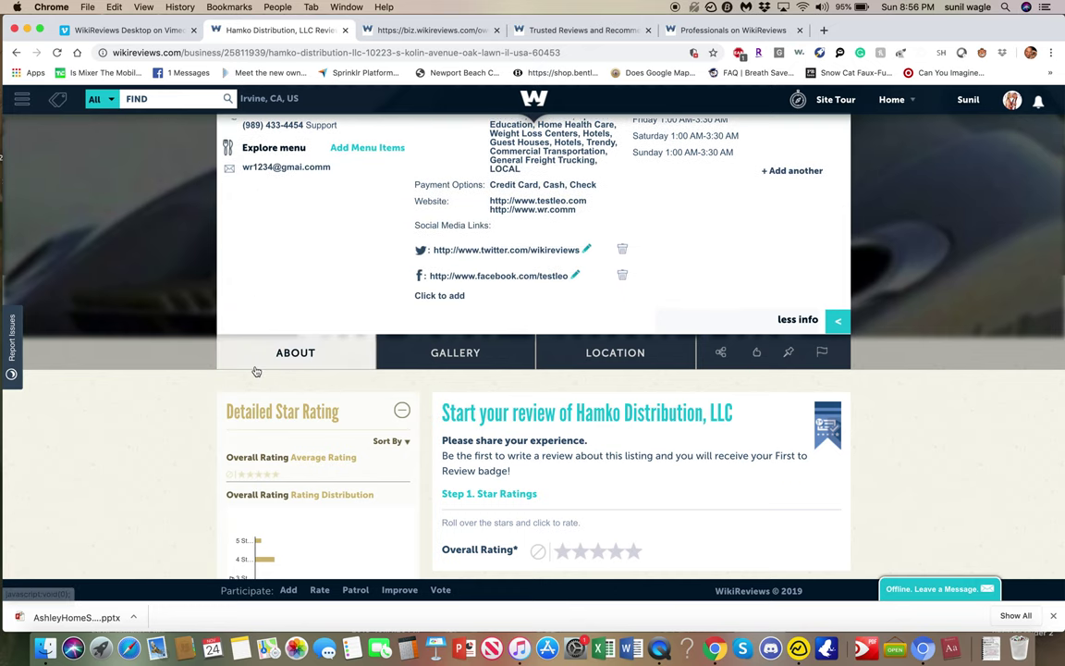
left_click(255, 367)
scroll(256, 370, "down", 10)
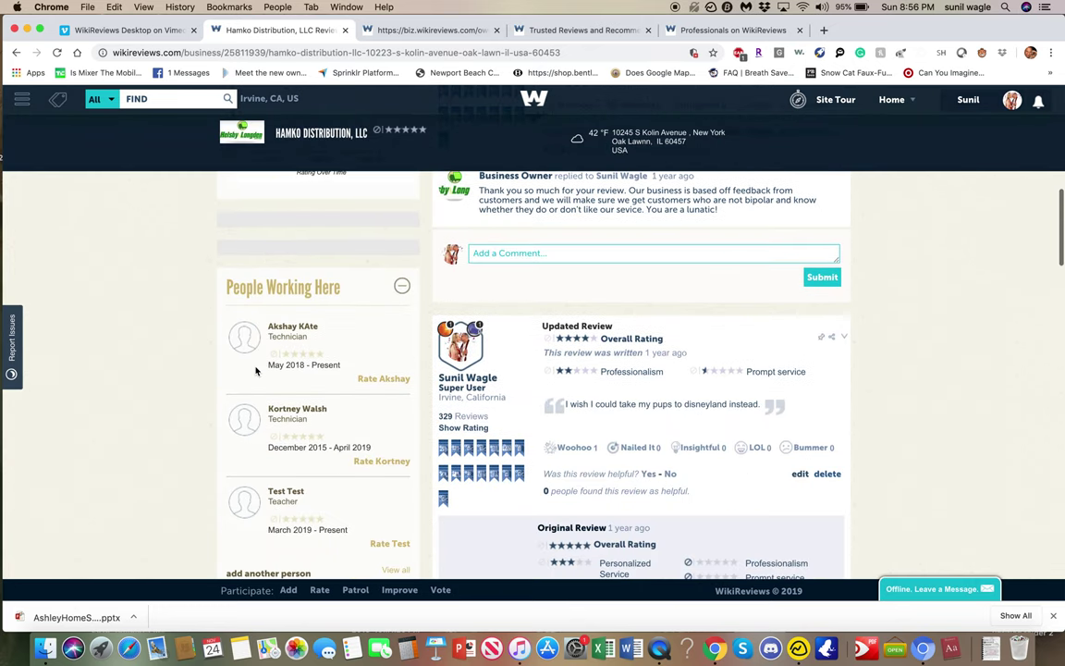
scroll(256, 370, "down", 3)
scroll(256, 371, "up", 8)
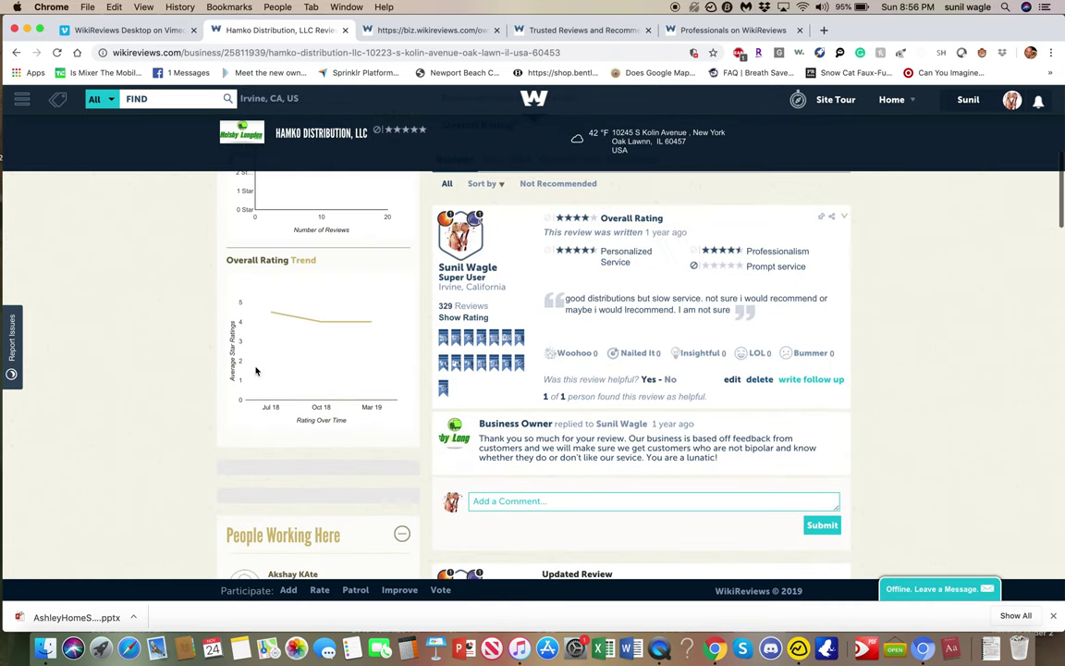
scroll(256, 371, "up", 3)
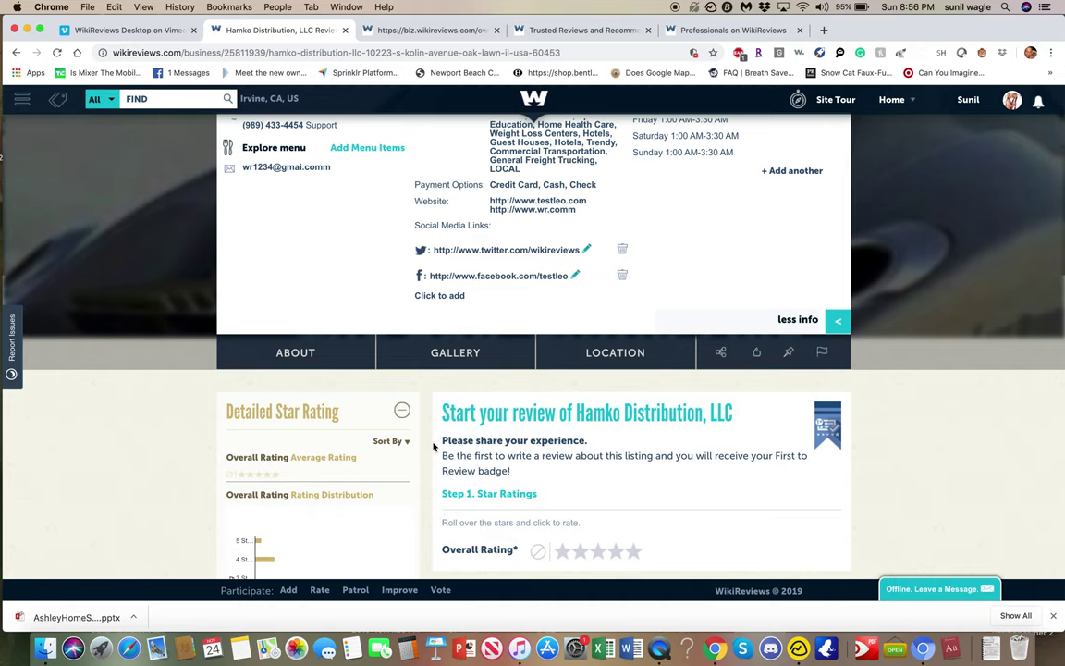
View the listing's Gallery, Location and About sections, then go to the Professionals page.
left_click(385, 354)
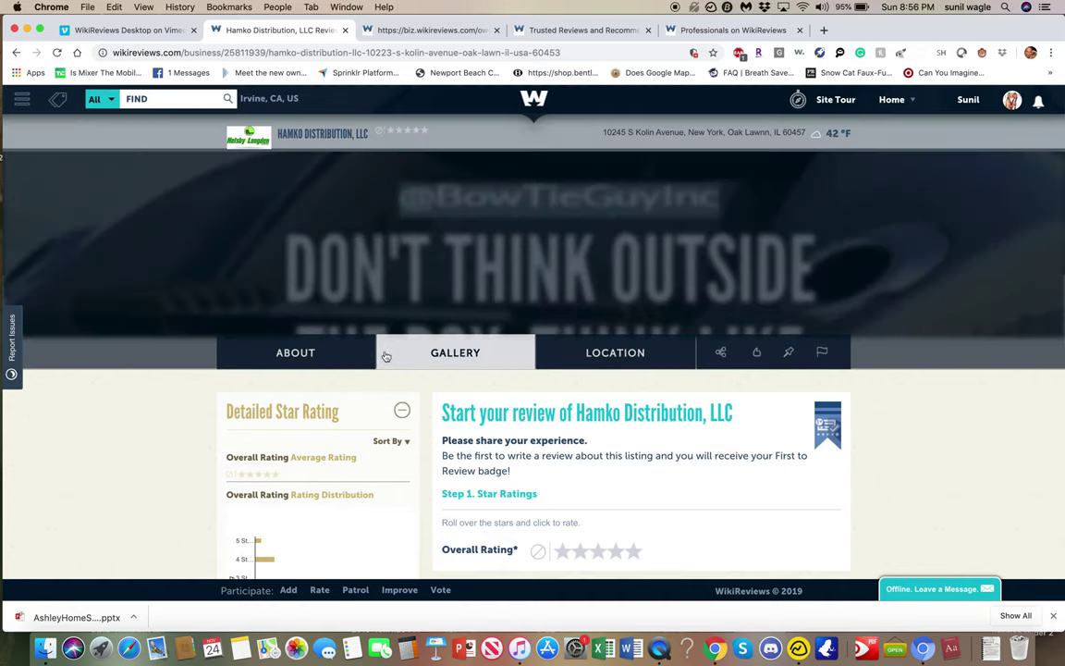
left_click(629, 356)
left_click(455, 352)
left_click(295, 352)
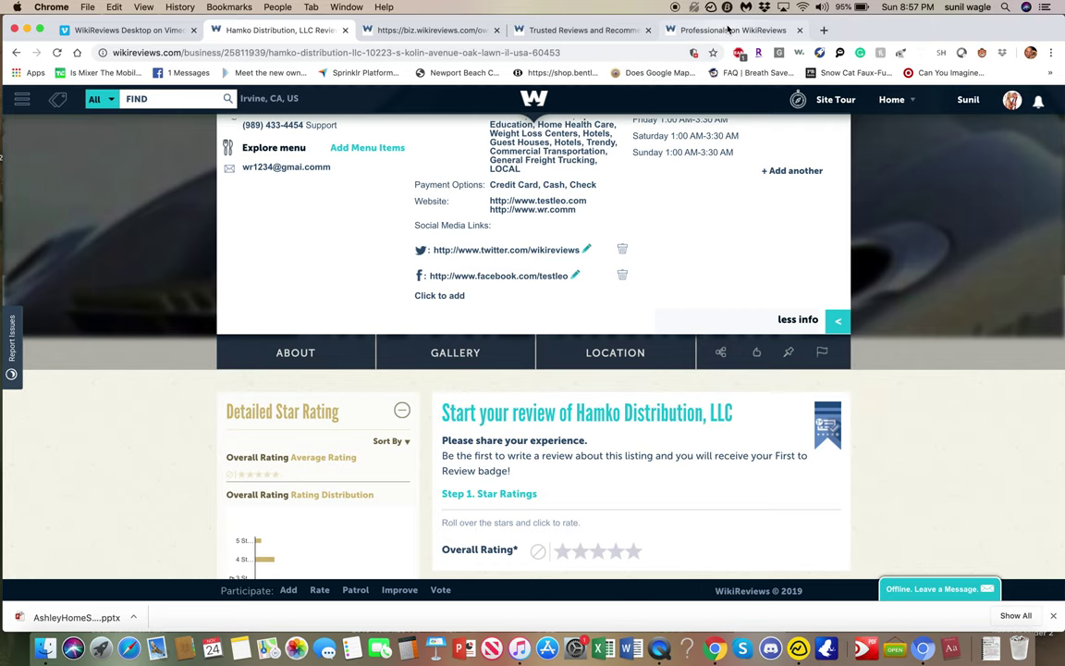
left_click(727, 29)
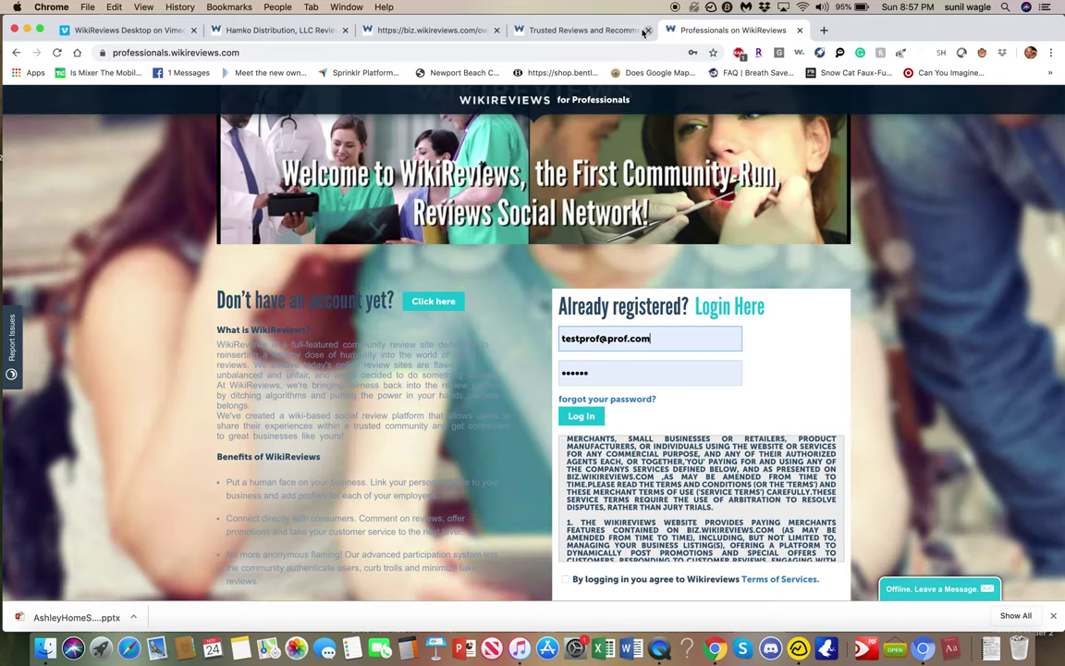
Open the Hamko owner's Account Settings and review the Free versus $79/month Premium plan table.
left_click(547, 29)
left_click(429, 30)
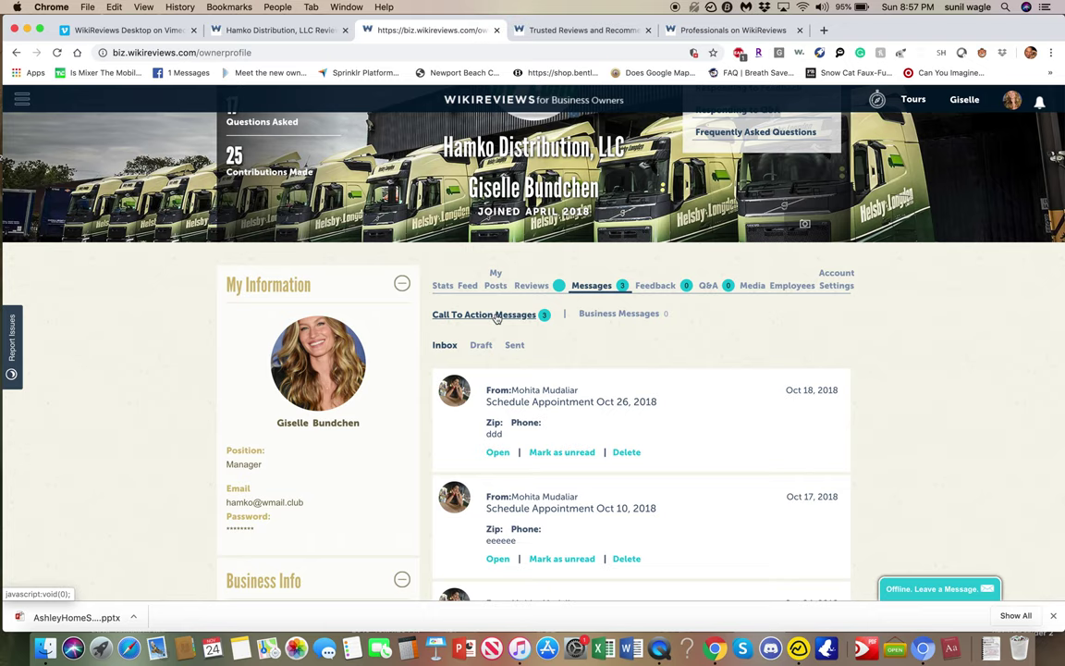
left_click(830, 285)
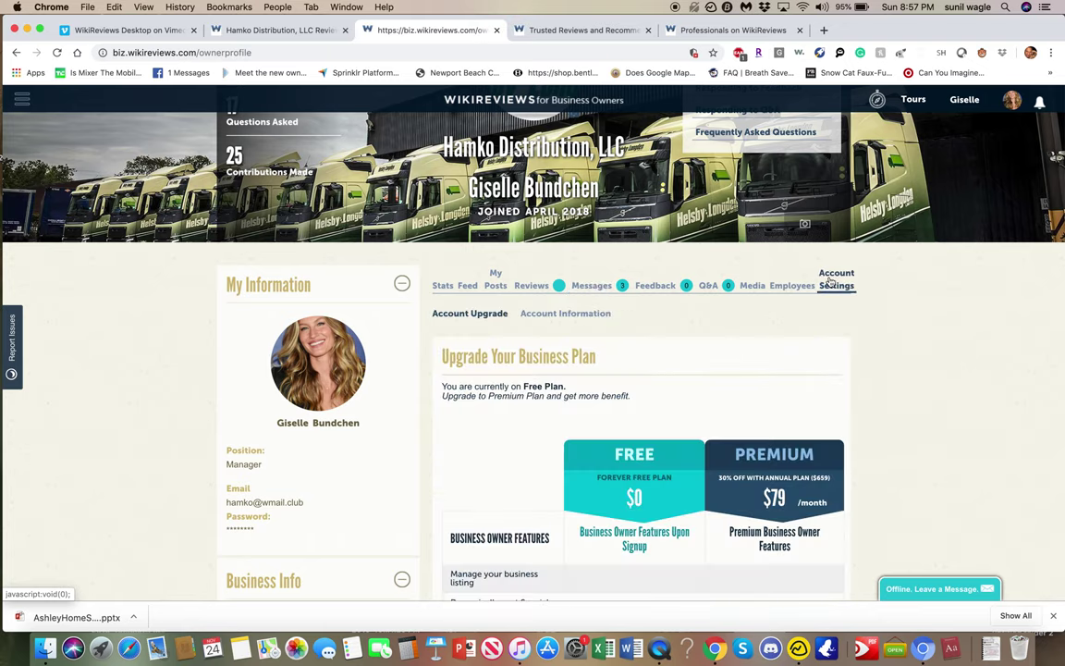
scroll(898, 373, "down", 4)
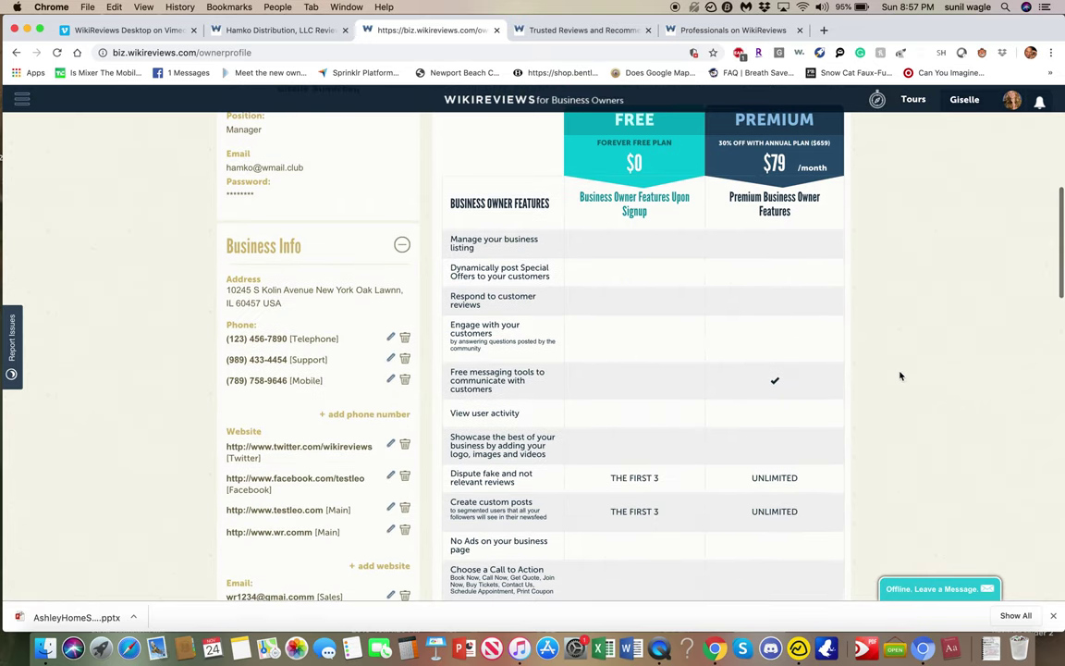
scroll(900, 375, "up", 2)
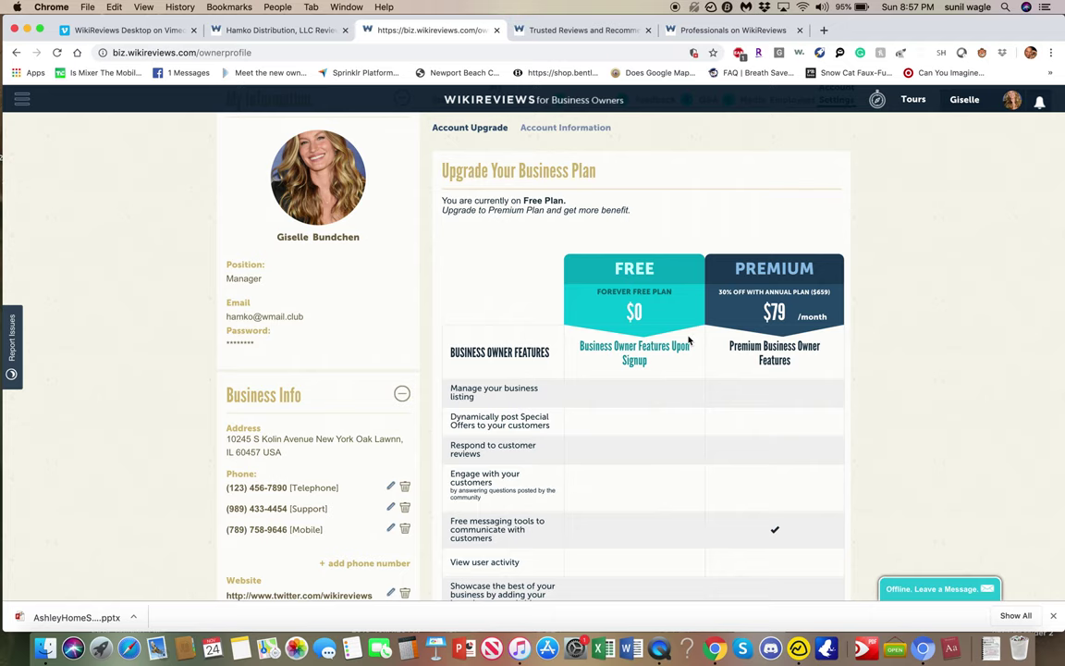
scroll(688, 342, "down", 5)
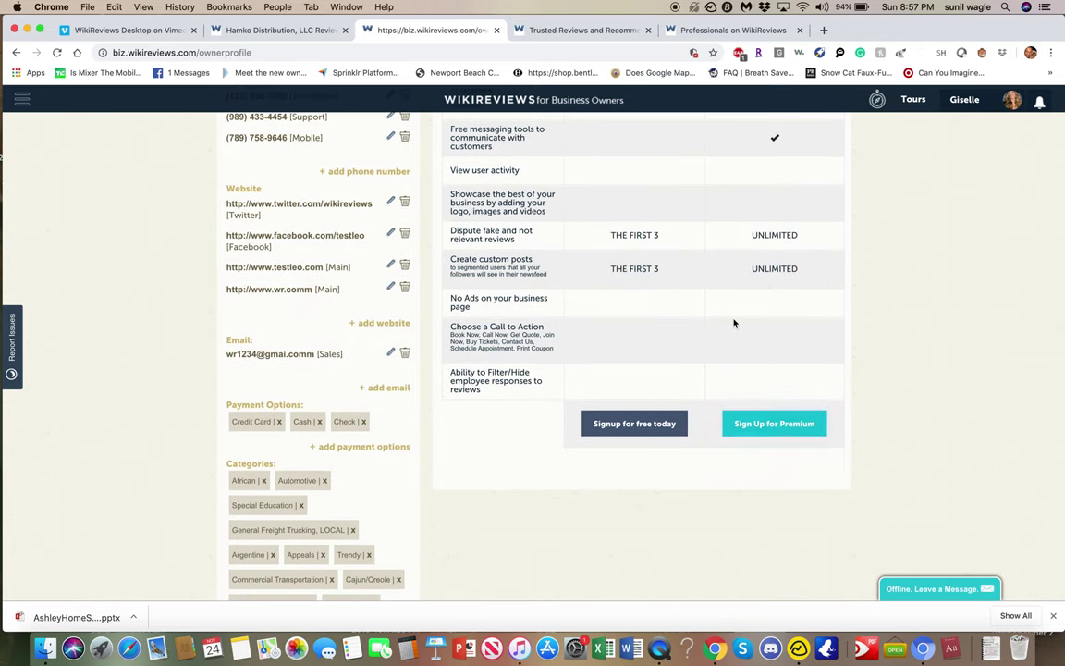
Start the Premium sign-up at $79/month and autofill the cardholder name and zip code.
left_click(773, 424)
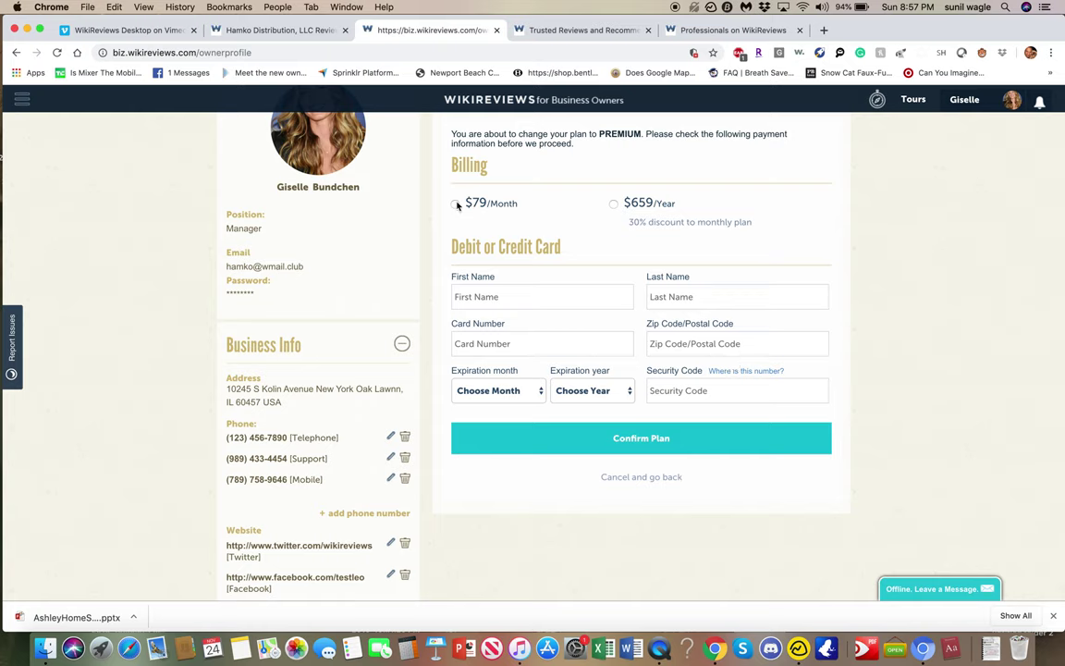
left_click(455, 204)
left_click(511, 290)
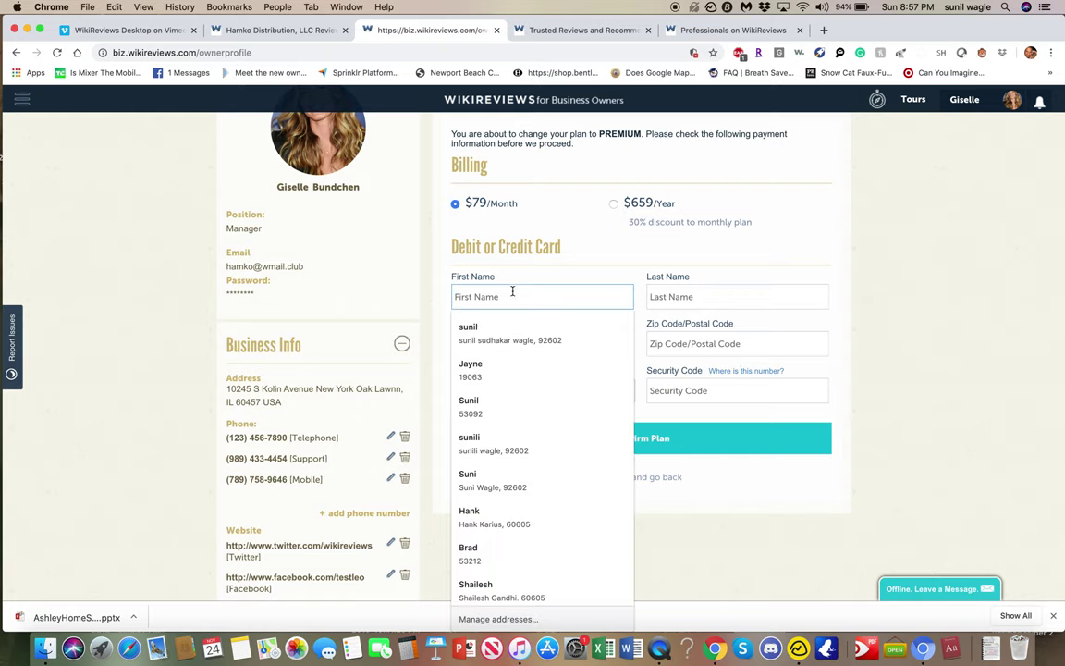
left_click(515, 338)
Enter the test card number, expiry 02/2021 and security code, and confirm the plan.
left_click(516, 343)
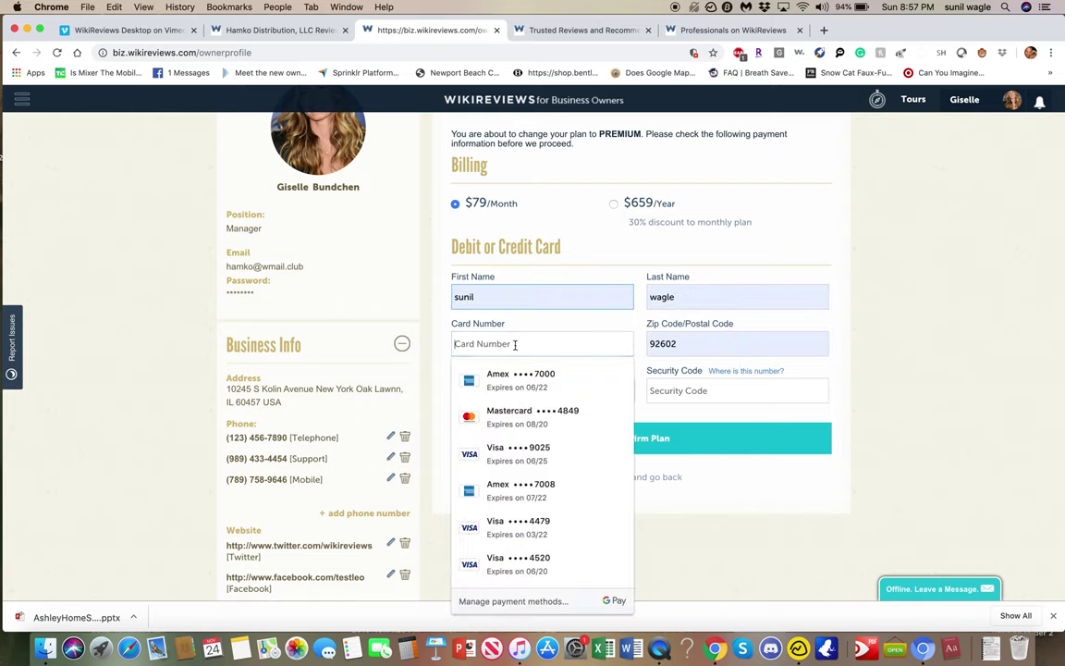
type("4111 1111 1111 1111")
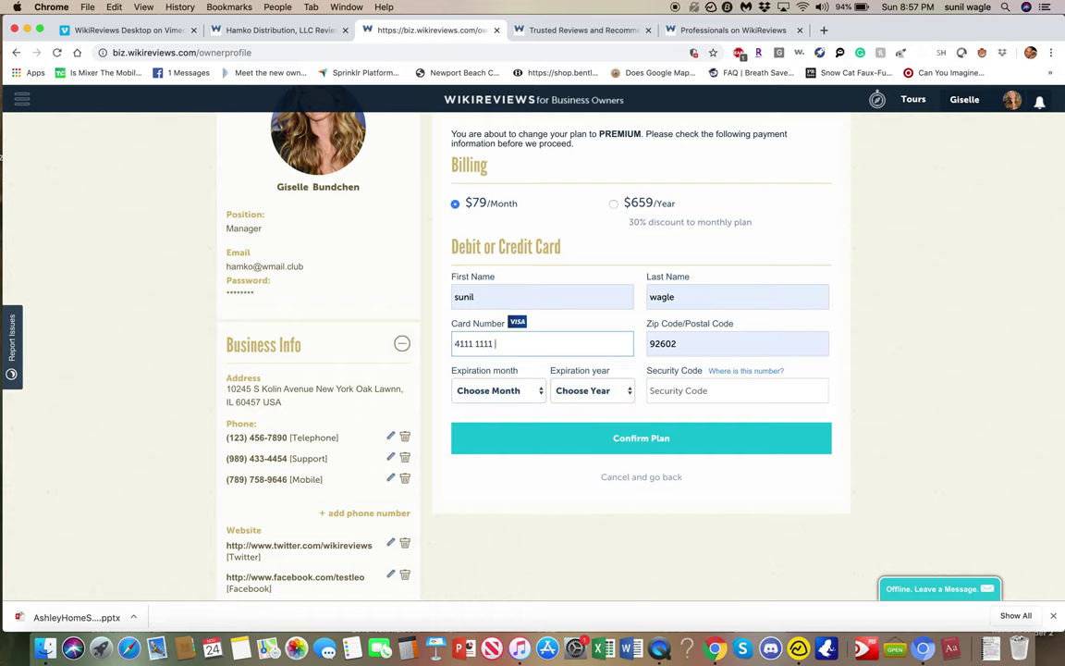
left_click(512, 396)
left_click(511, 413)
left_click(593, 394)
left_click(596, 439)
left_click(709, 399)
type("123")
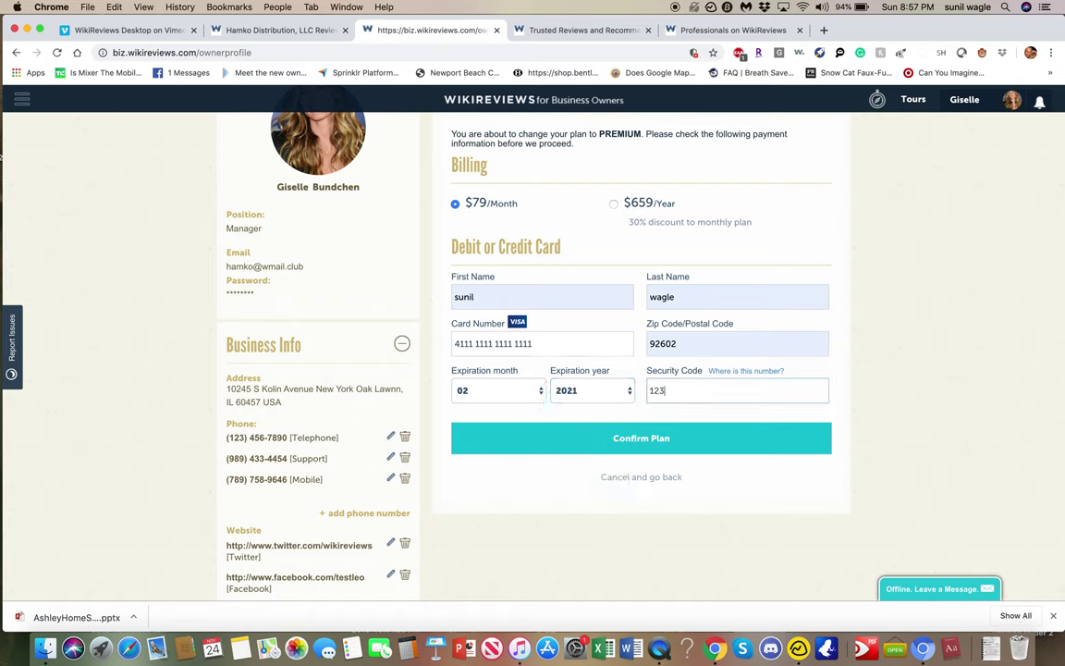
left_click(645, 440)
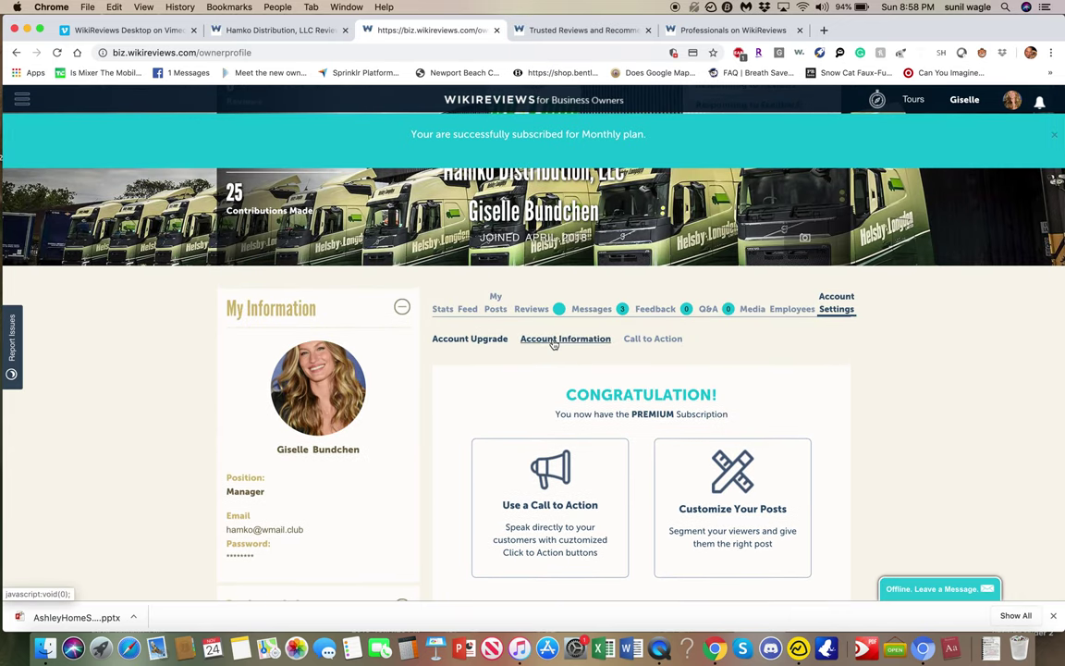
scroll(555, 335, "down", 5)
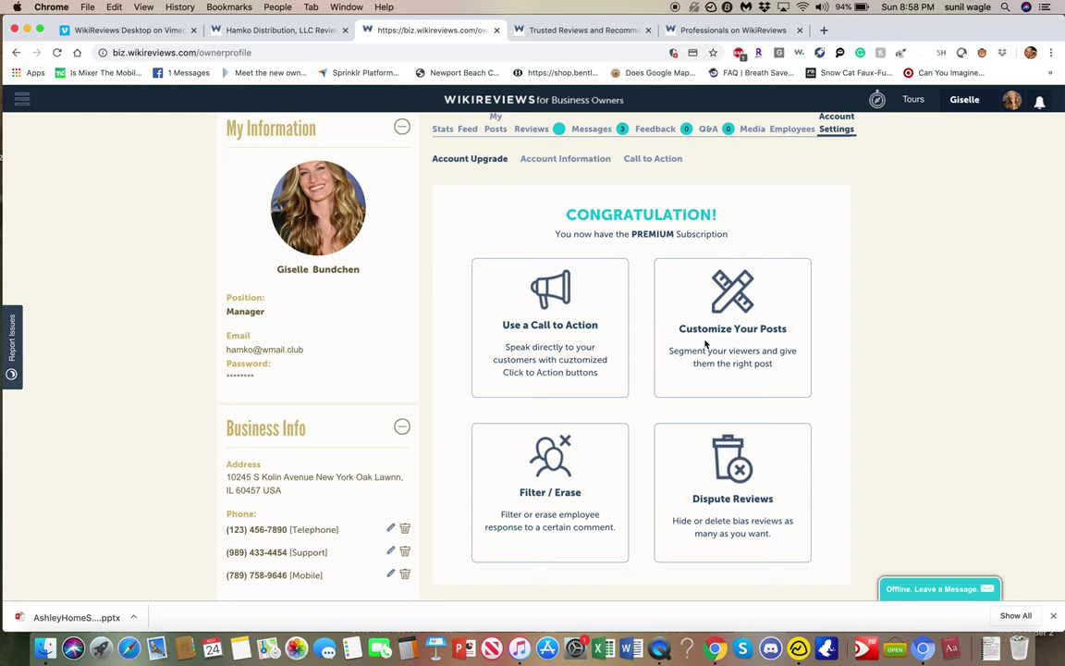
scroll(816, 573, "down", 2)
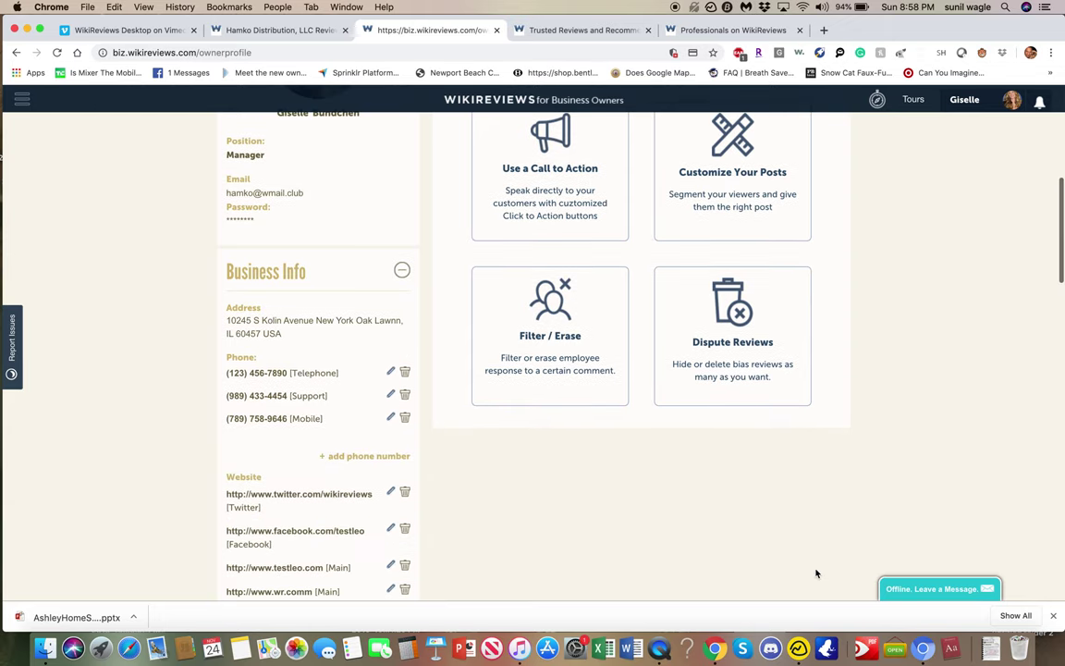
scroll(816, 573, "up", 4)
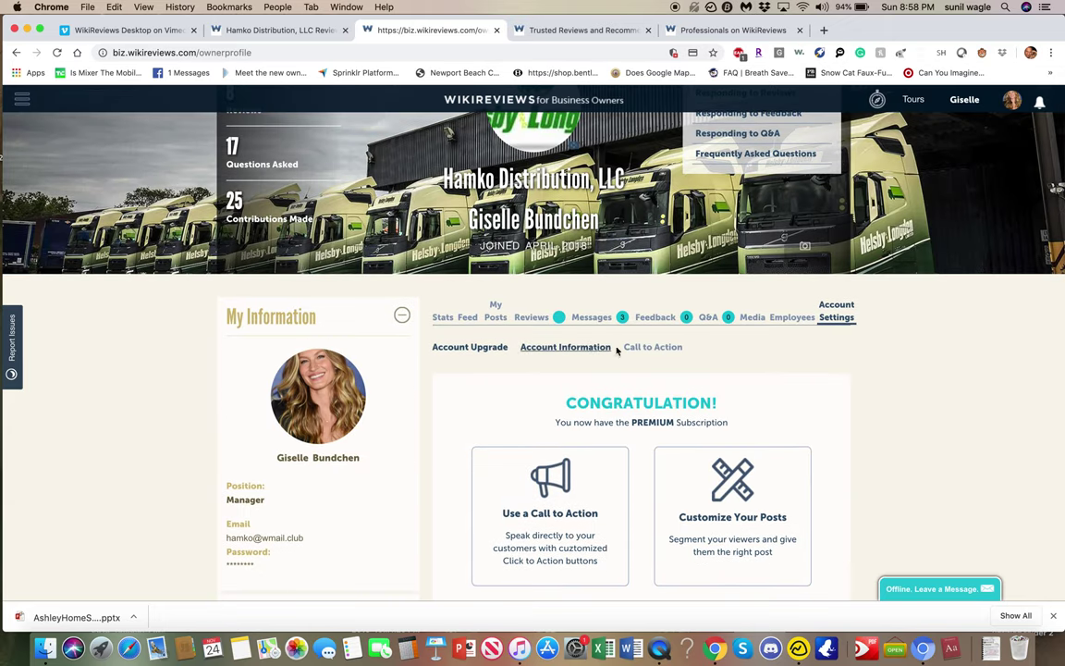
left_click(661, 350)
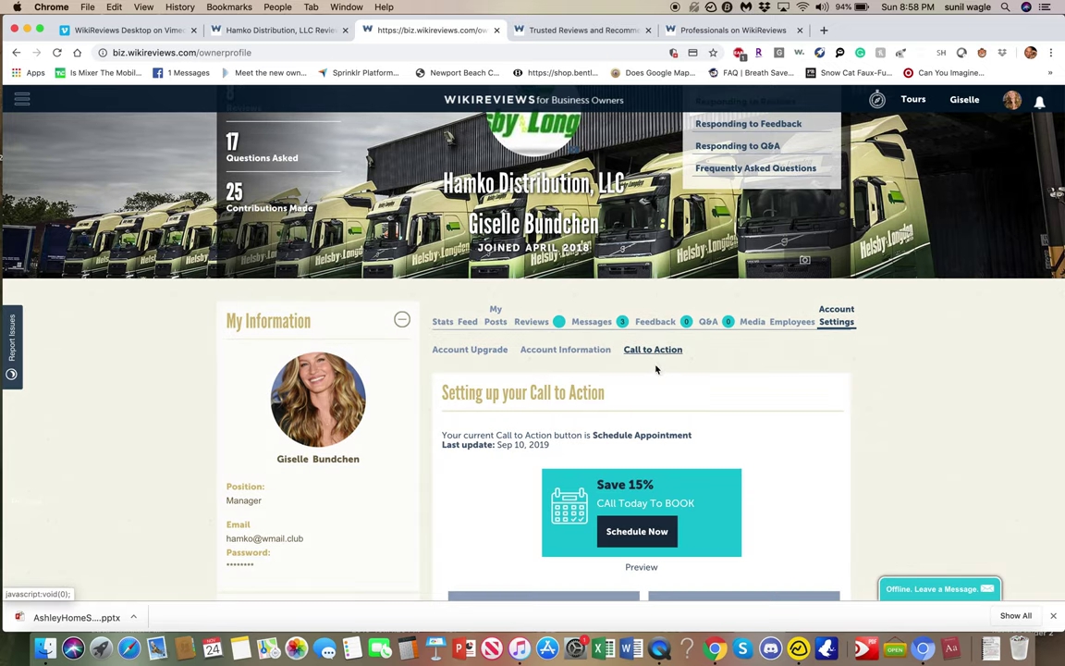
Start changing the call to action and choose Book Now as the action type.
scroll(663, 539, "down", 4)
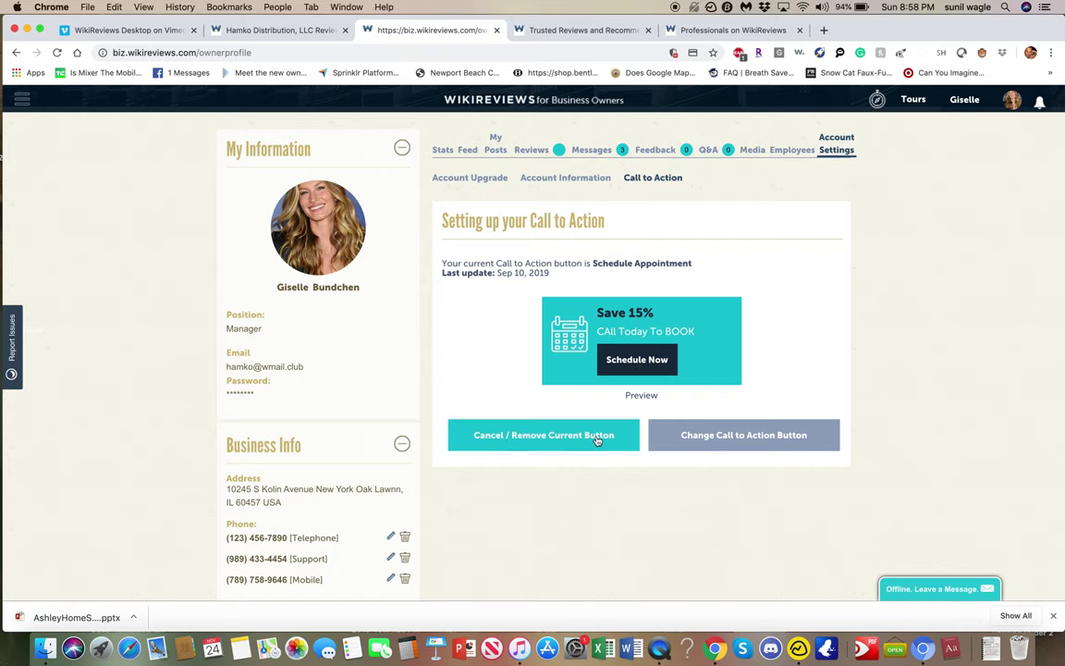
left_click(698, 435)
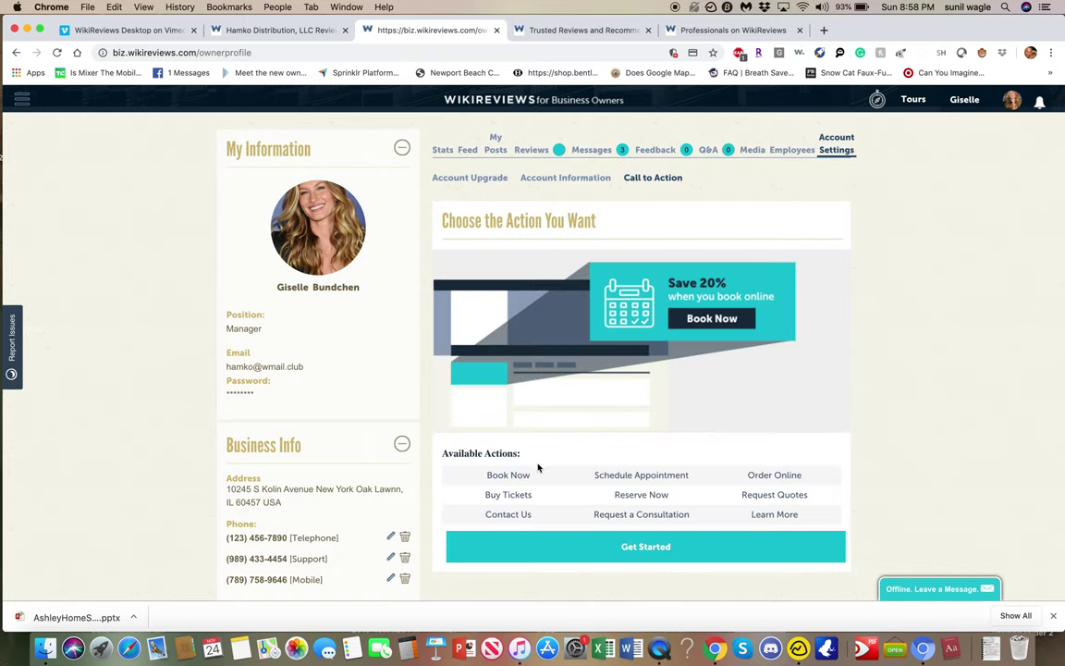
scroll(538, 466, "down", 2)
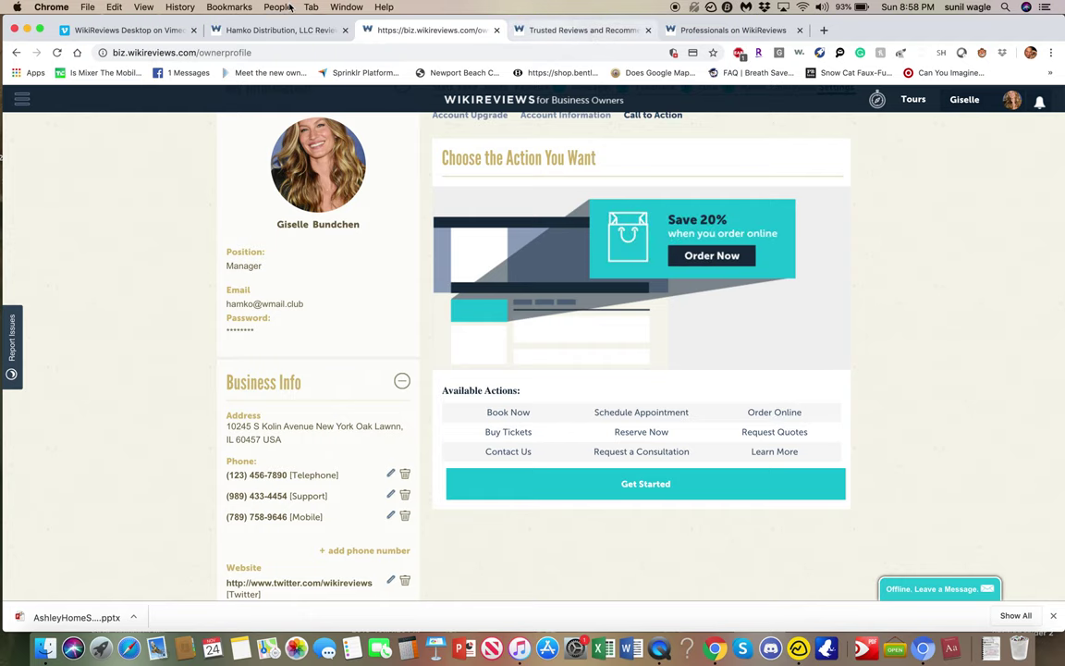
left_click(283, 33)
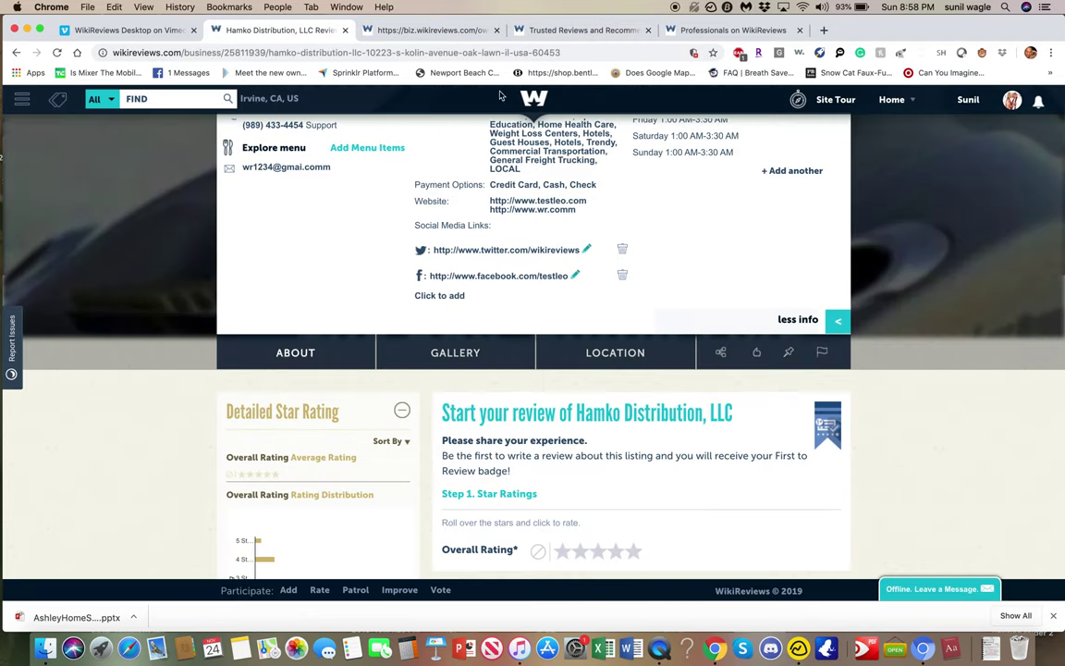
left_click(558, 33)
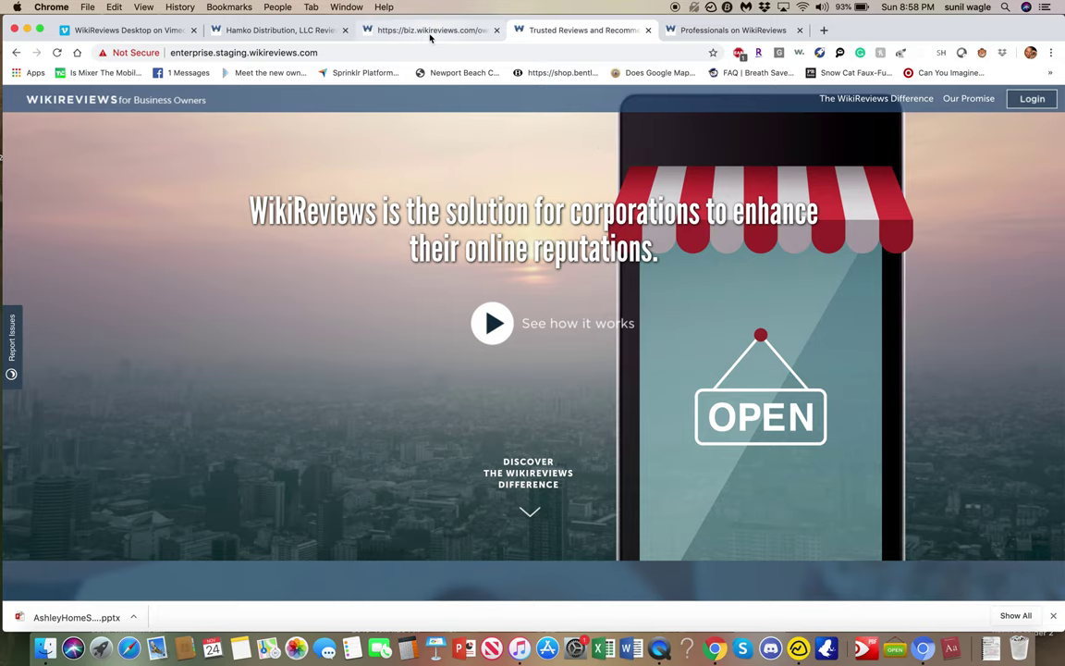
left_click(430, 33)
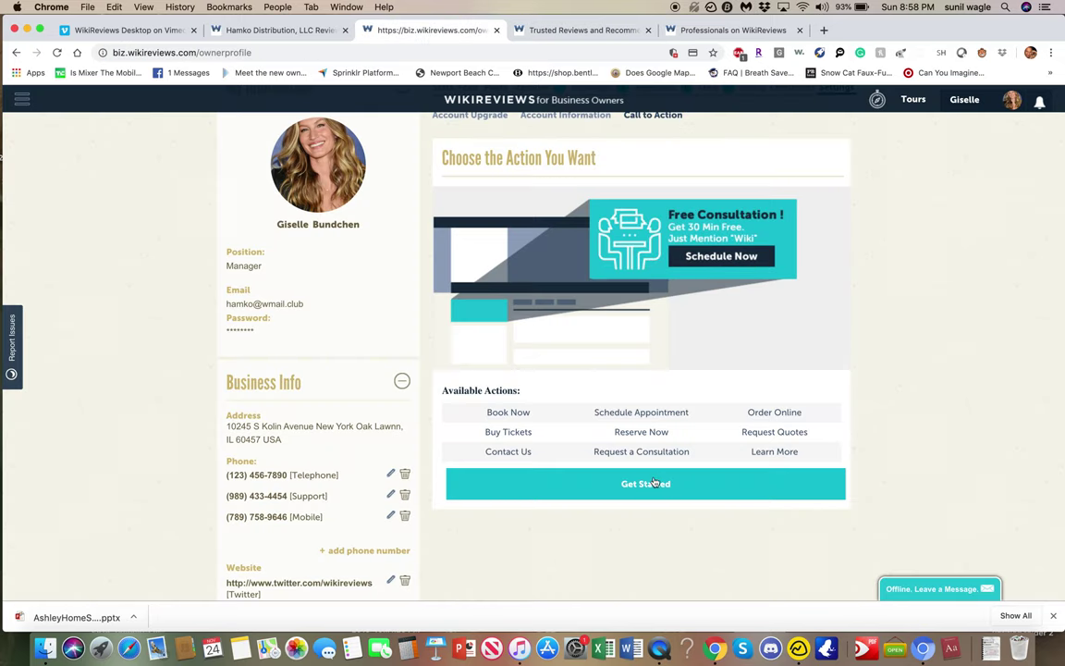
left_click(657, 484)
left_click(606, 209)
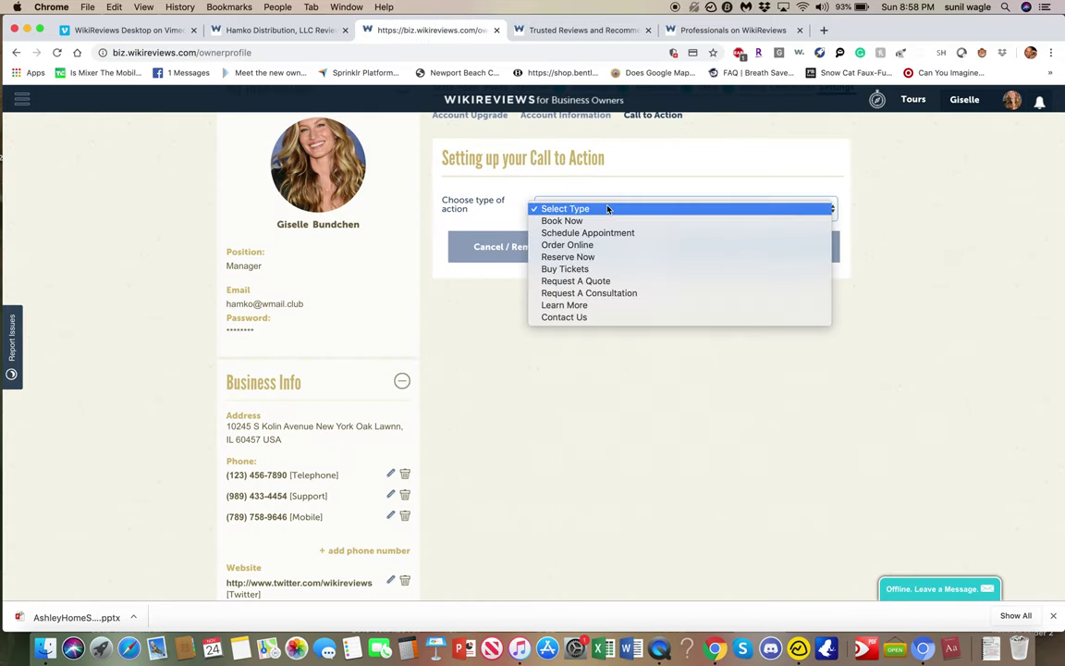
left_click(609, 221)
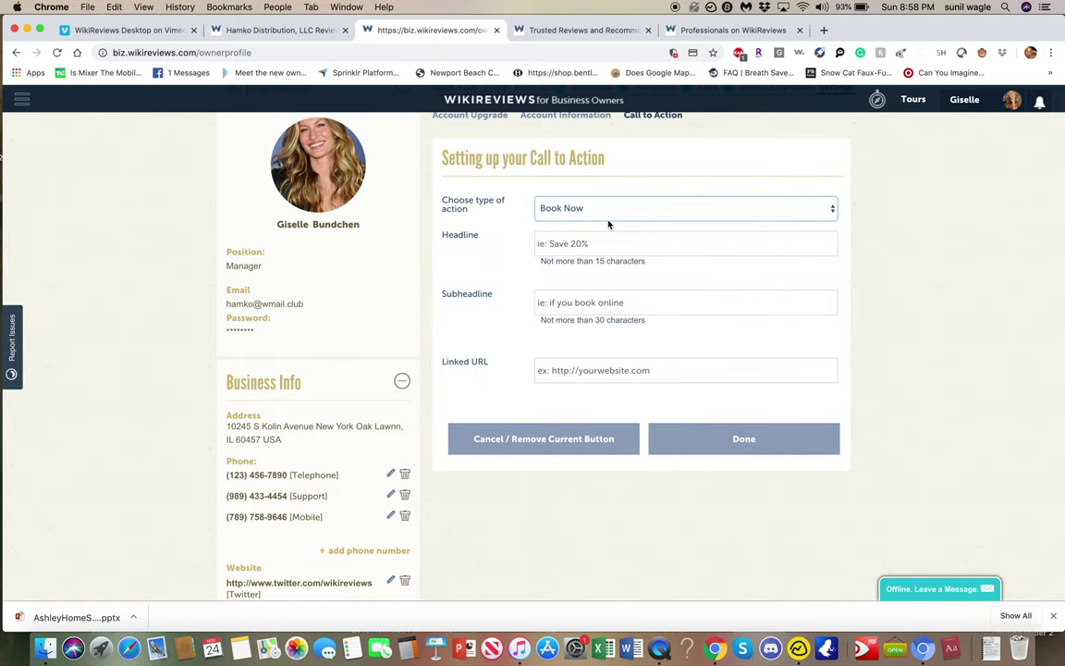
left_click(605, 244)
type("SAve")
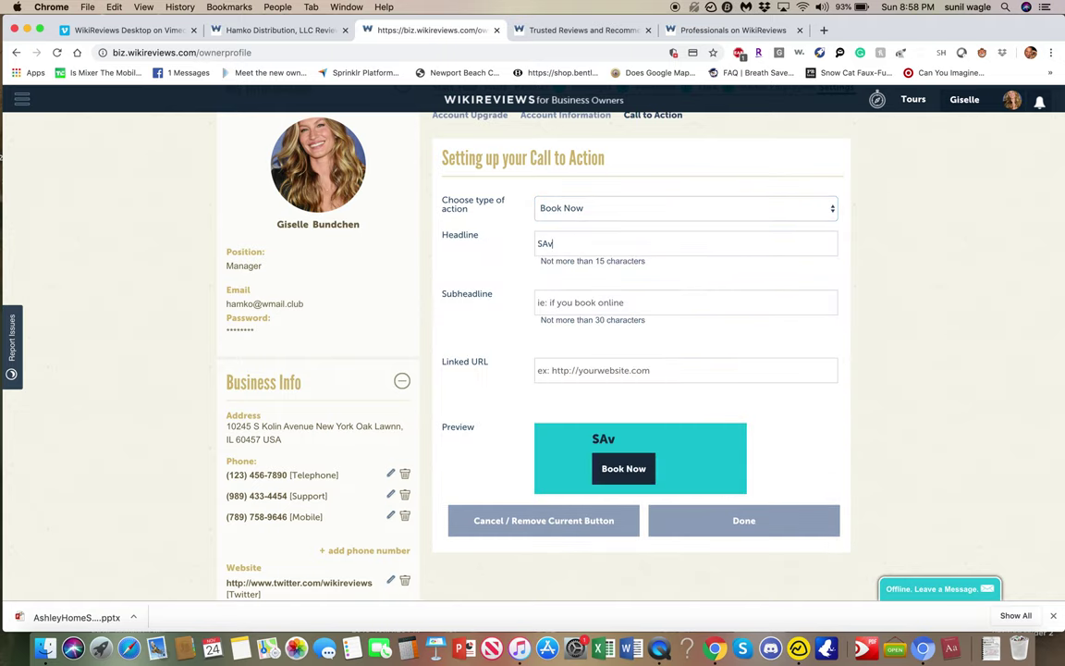
key("BackSpace")
key("BackSpace")
key("BackSpace")
type("ave")
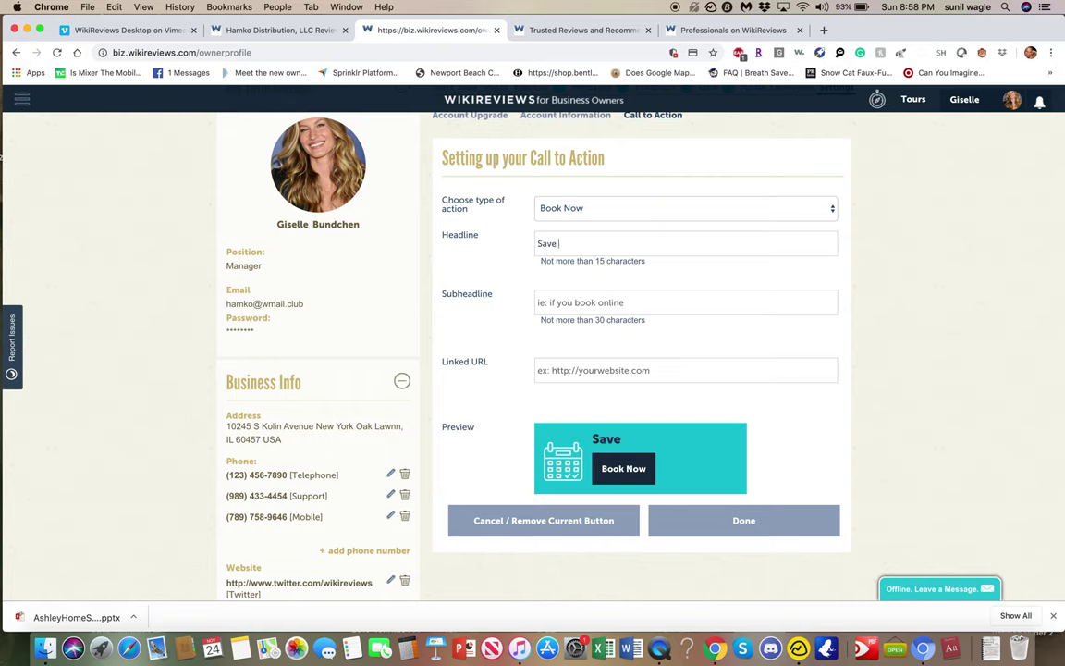
type(" 40% o")
key("BackSpace")
key("BackSpace")
type("Off")
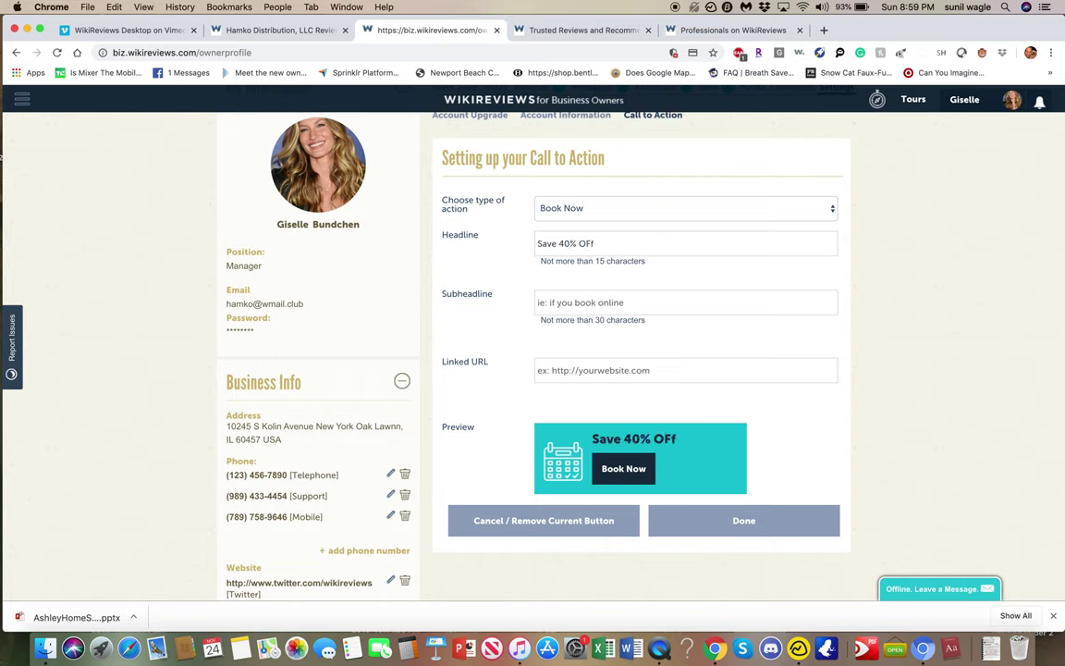
key("BackSpace")
type("F")
left_click(599, 302)
type("on B")
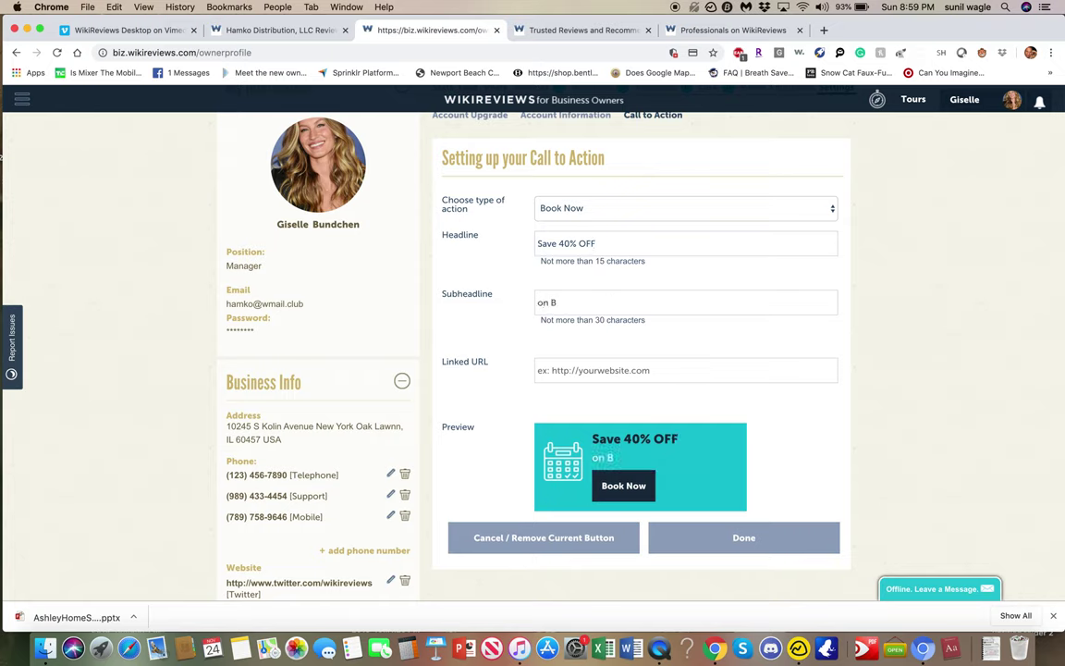
type("LACK FRIDAY ONLY")
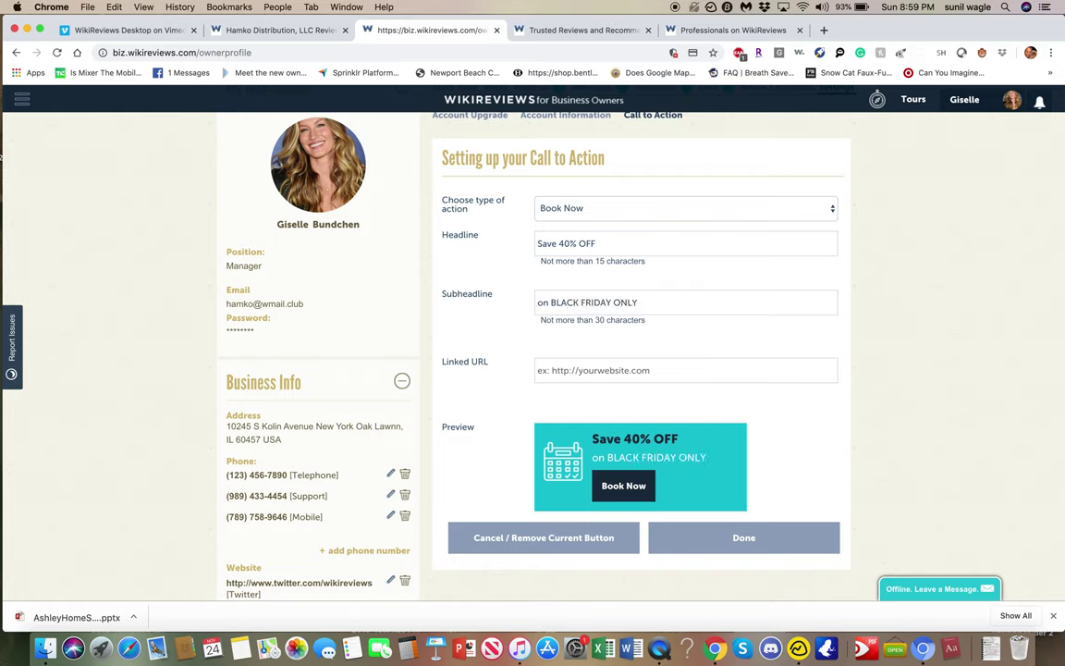
type("www.")
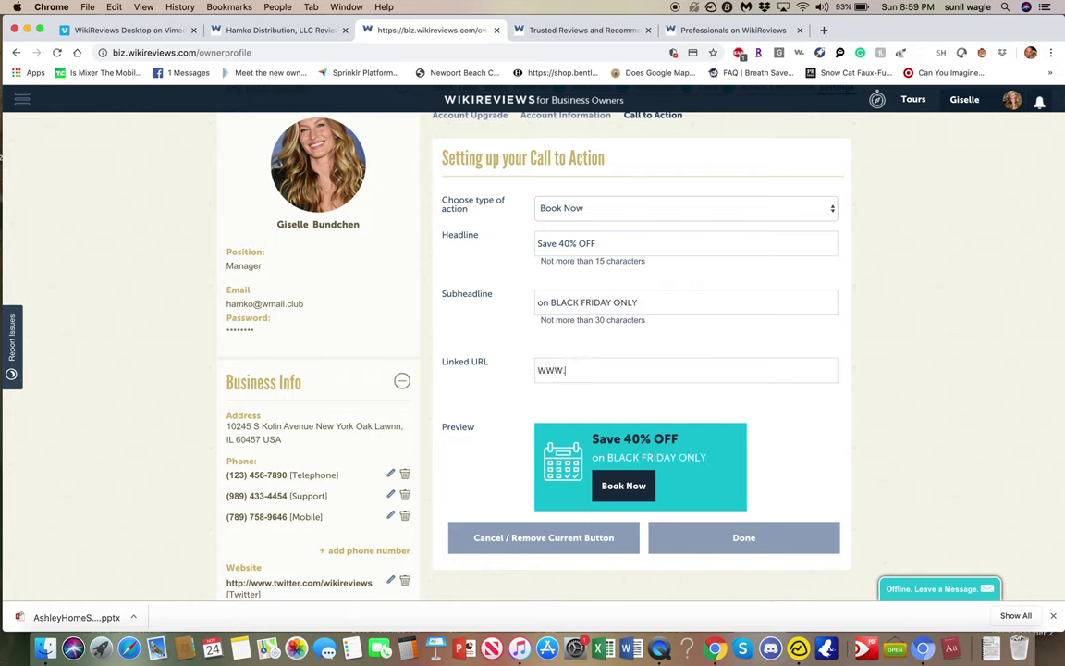
type("wikireviews.com")
left_click(743, 538)
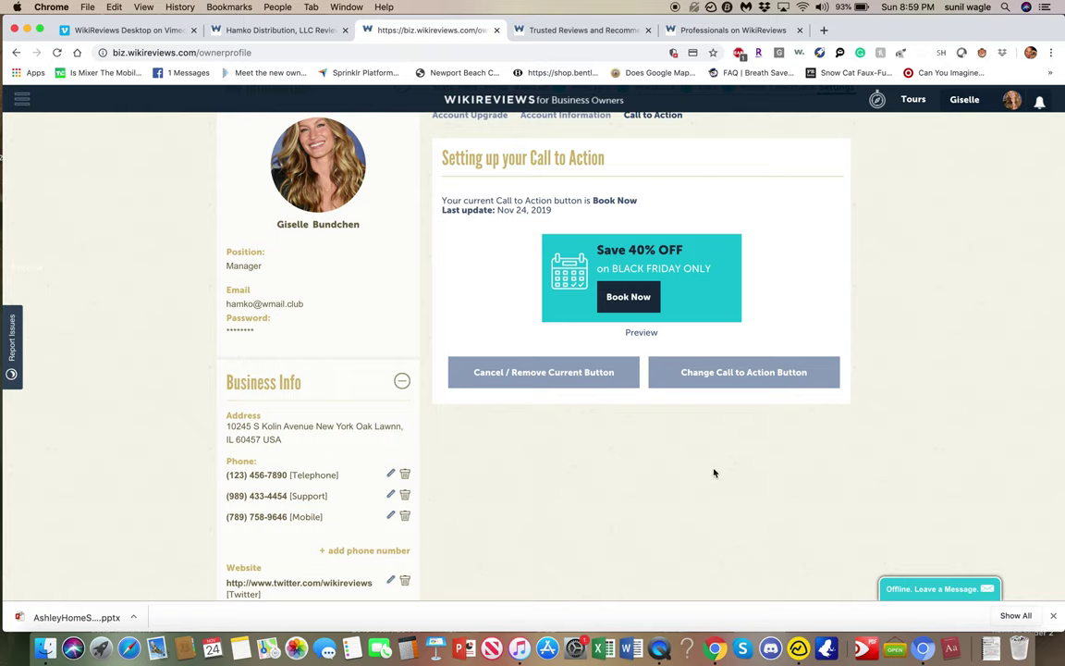
Reload the Hamko listing, check its Save 40% OFF Book Now card, and start a business message.
left_click(253, 30)
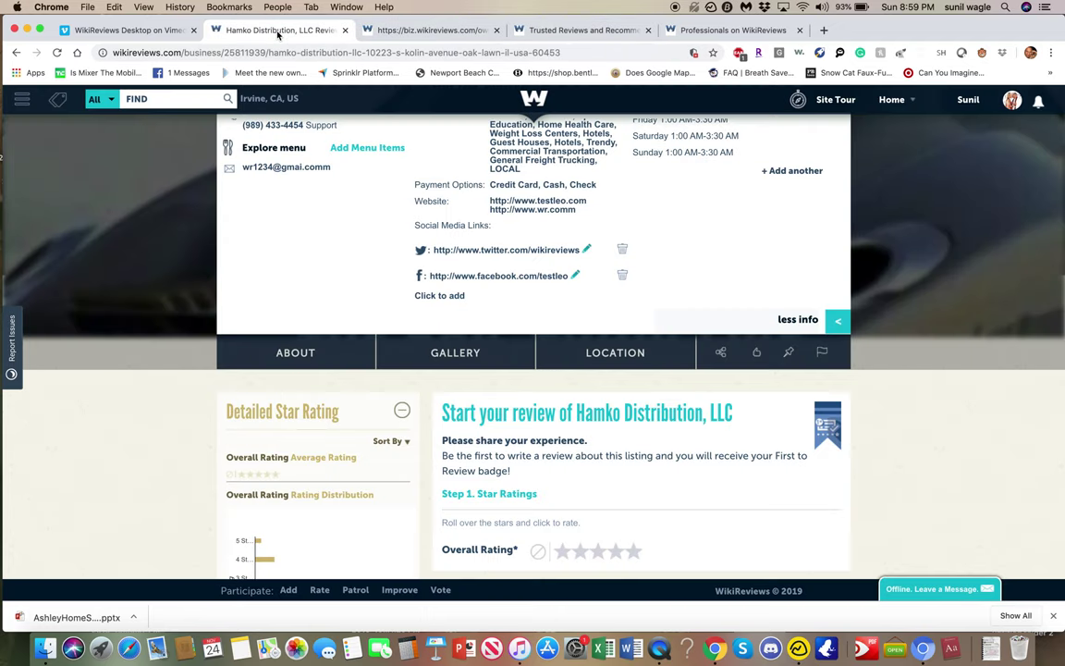
left_click(56, 52)
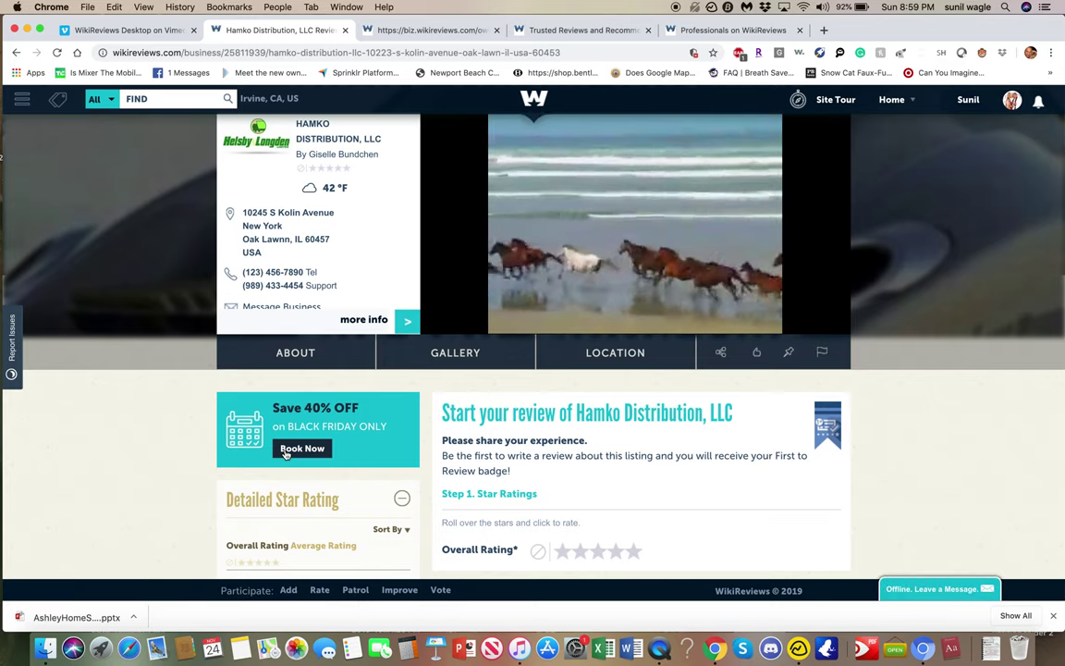
scroll(287, 454, "down", 1)
scroll(287, 454, "down", 3)
scroll(287, 454, "up", 2)
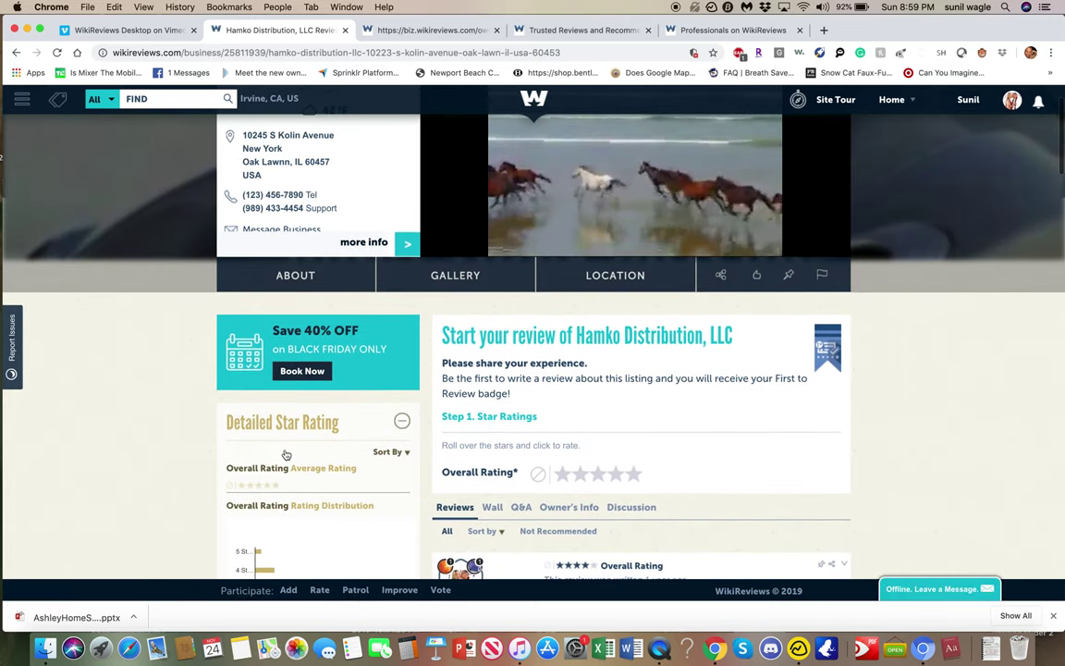
scroll(286, 455, "down", 3)
scroll(286, 453, "up", 5)
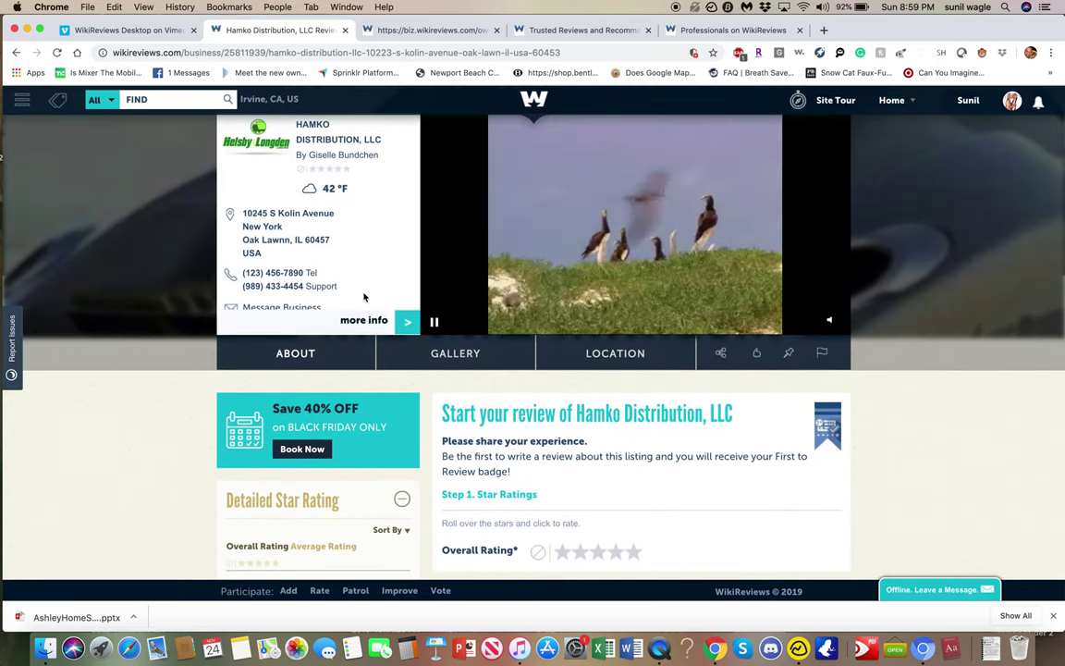
scroll(342, 258, "down", 2)
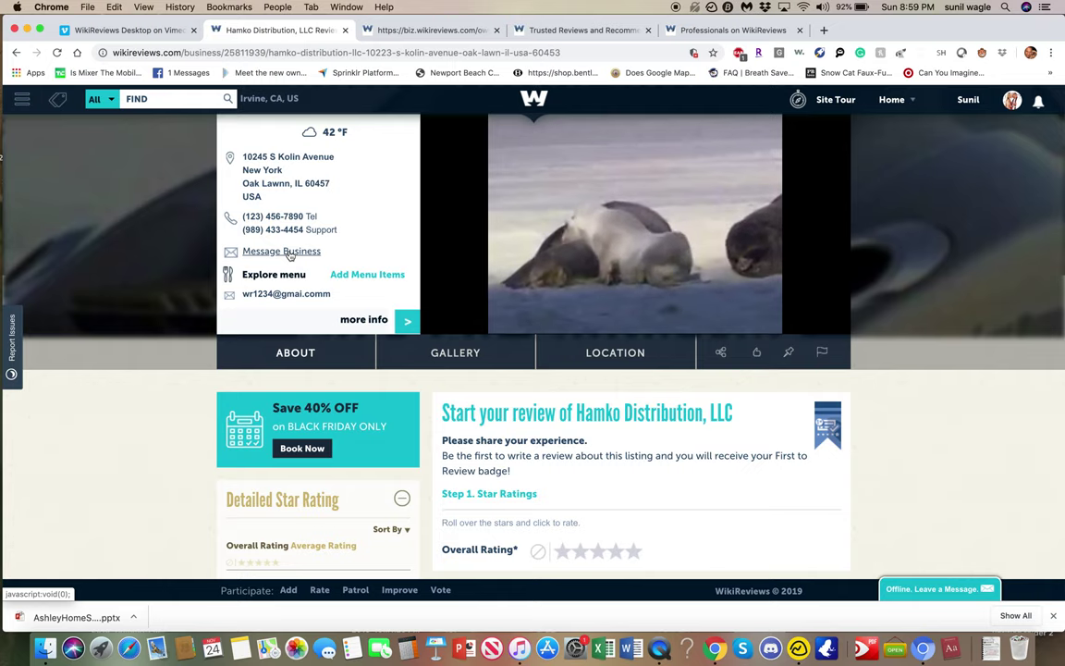
left_click(282, 252)
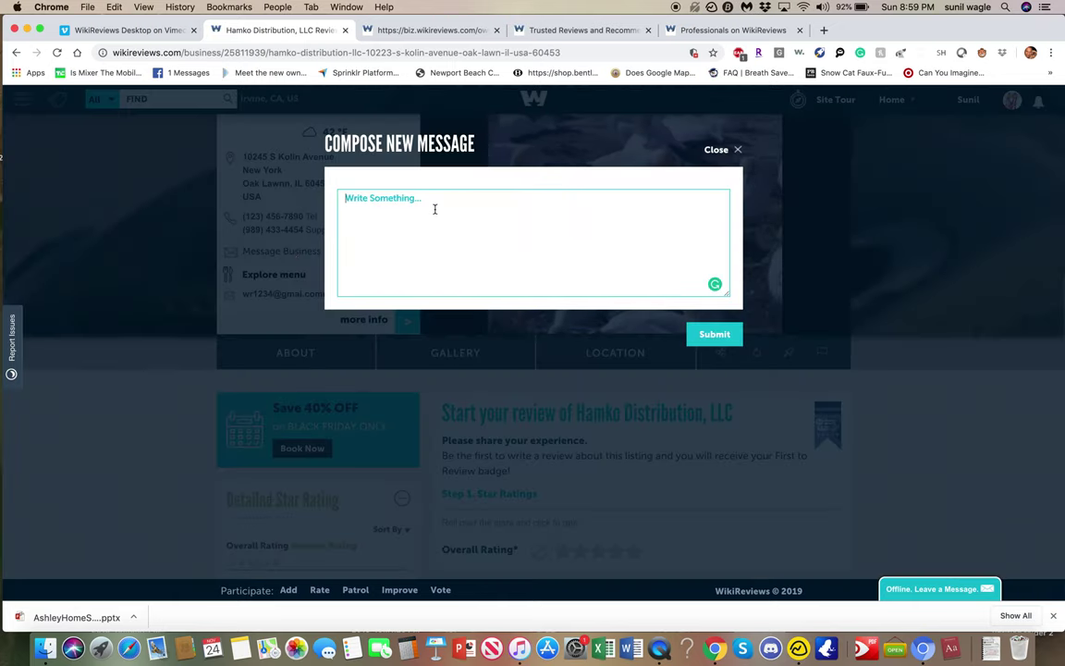
Send a HELLO message to the business and return to the owner profile.
type("HELLO")
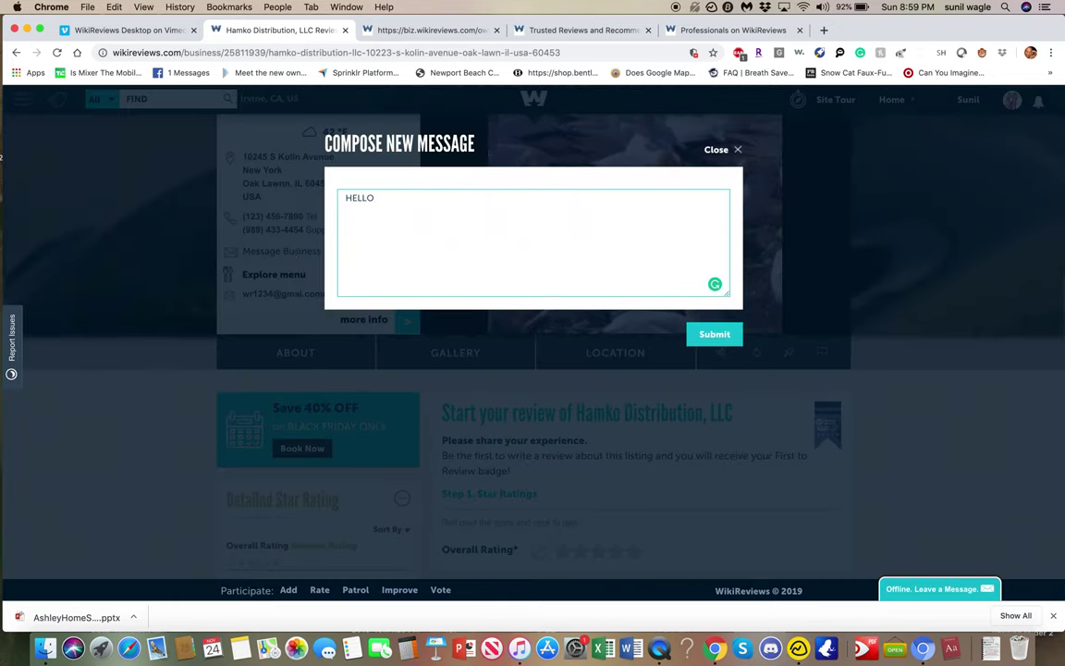
left_click(728, 337)
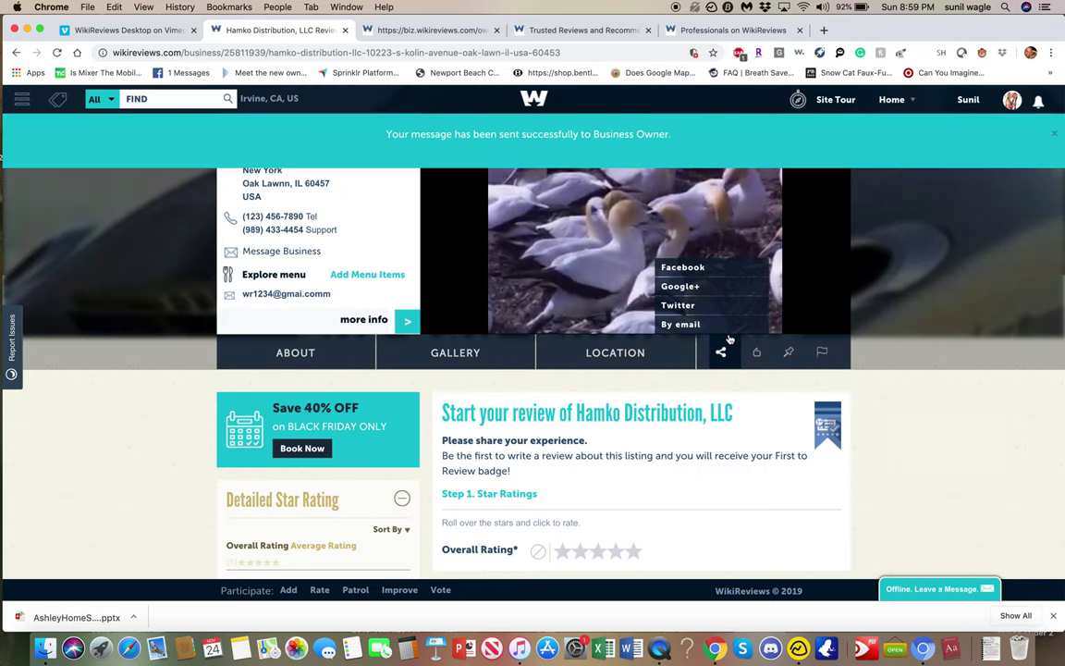
left_click(727, 30)
left_click(583, 35)
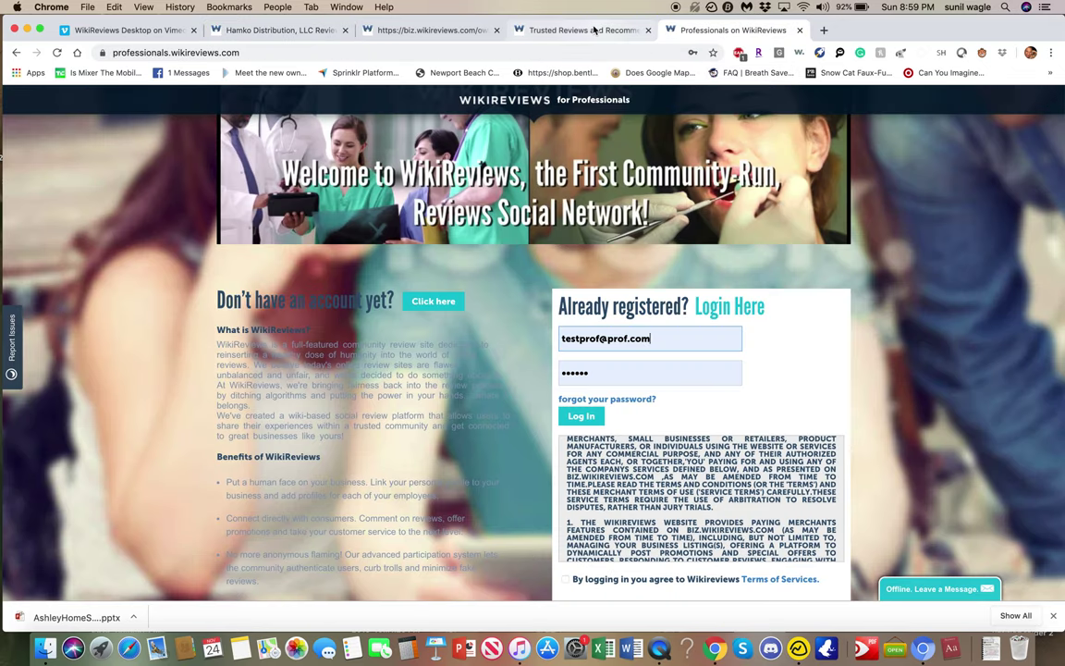
left_click(417, 35)
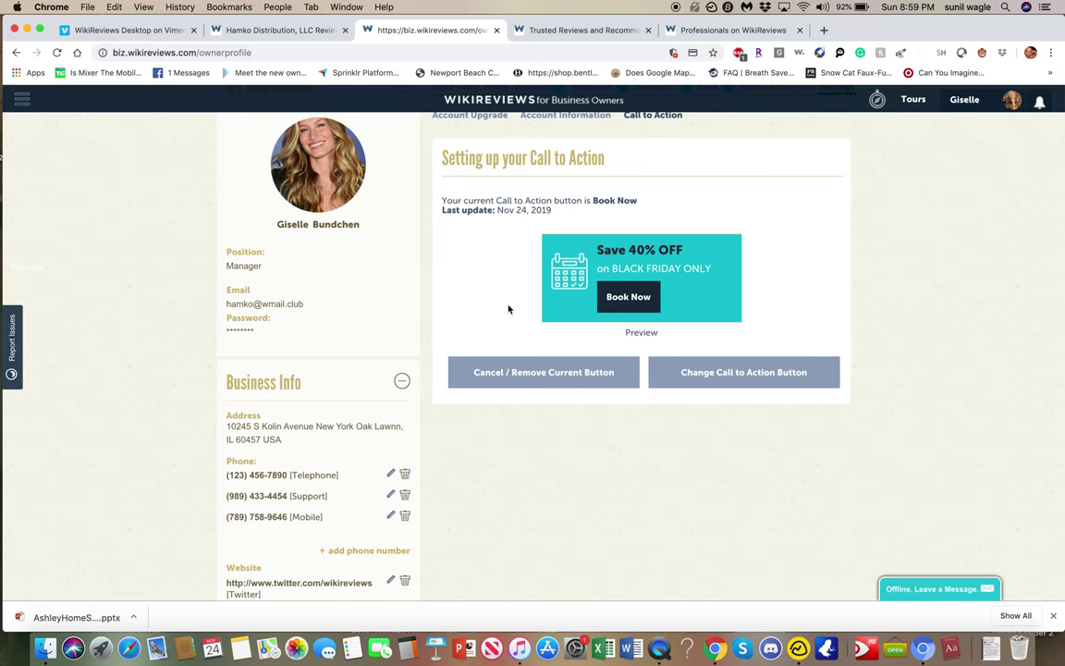
Check the new HELLO in the owner's business messages, then bring up the enterprise page.
scroll(508, 309, "up", 5)
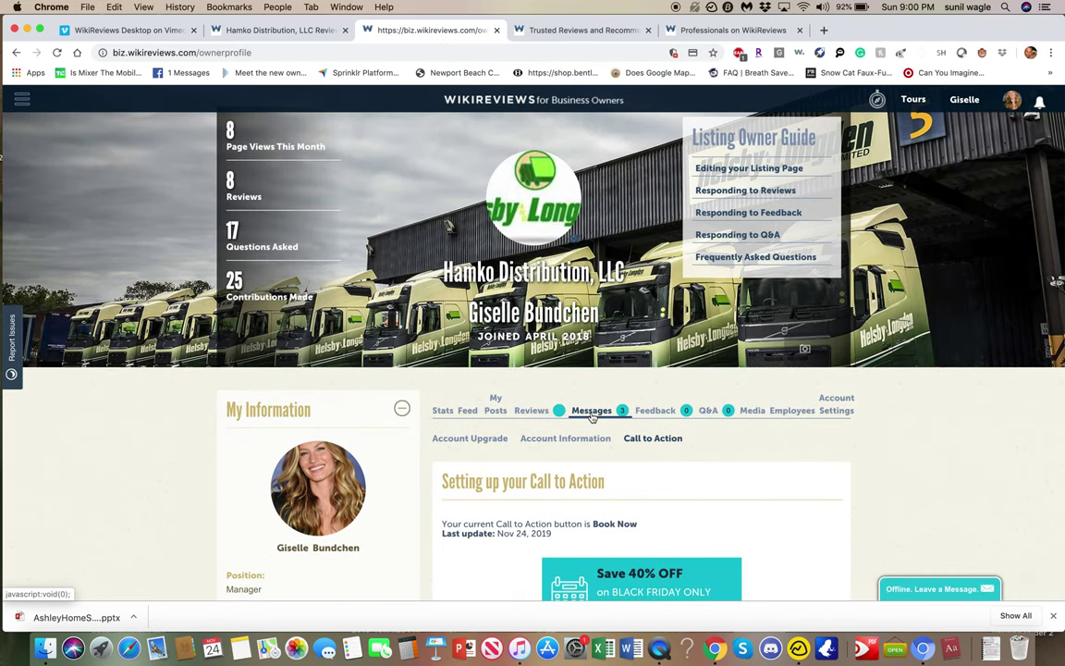
left_click(592, 412)
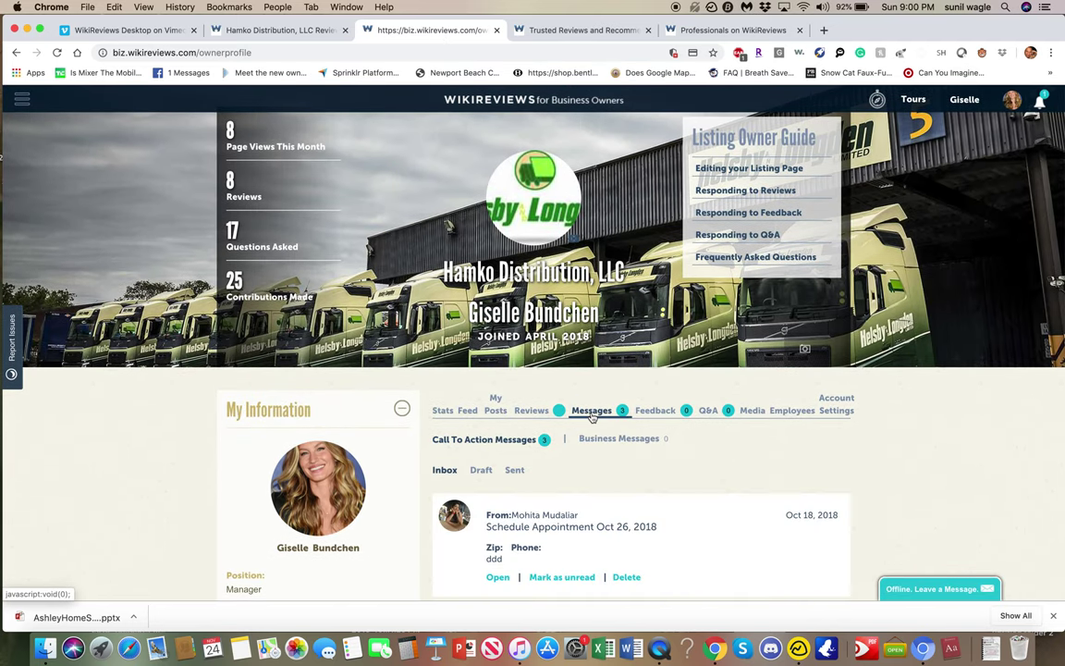
left_click(618, 438)
scroll(619, 441, "down", 2)
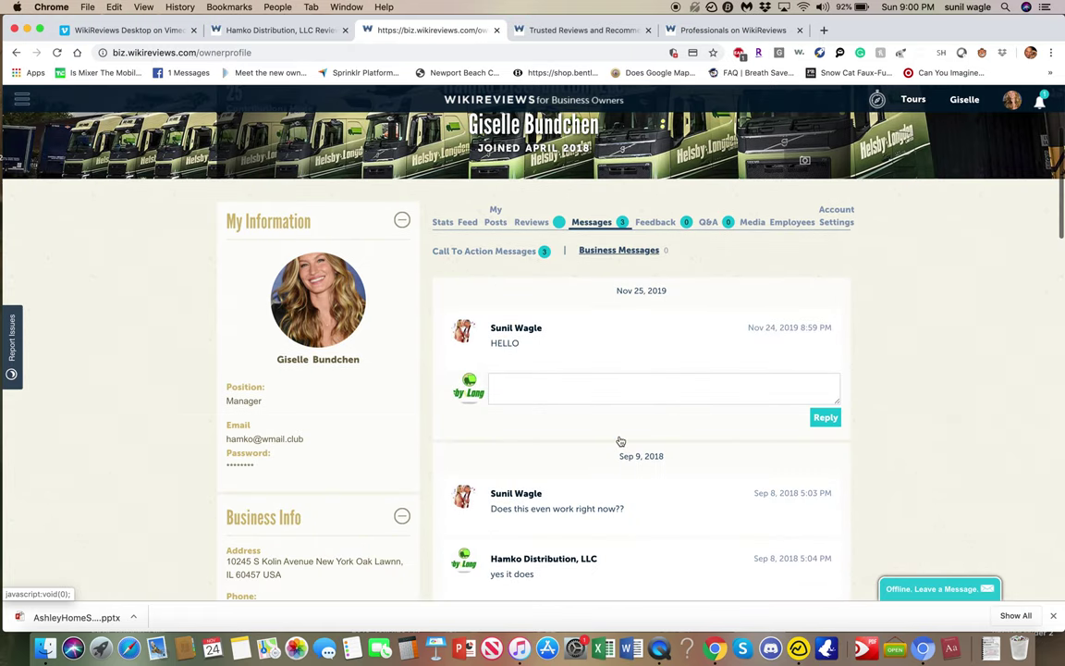
scroll(620, 441, "down", 1)
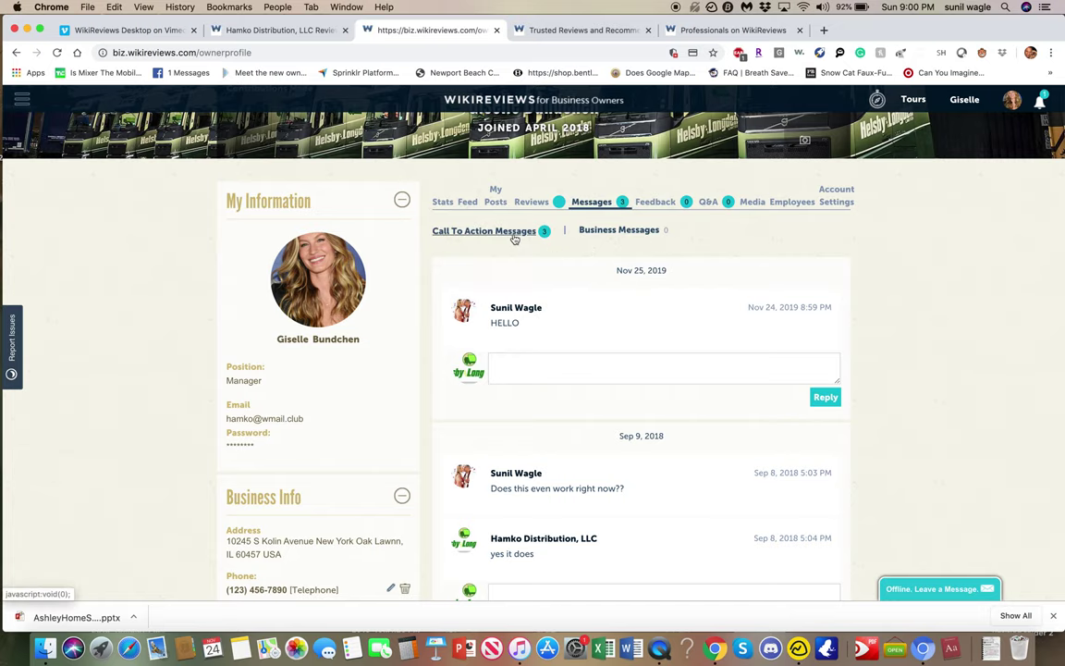
left_click(566, 30)
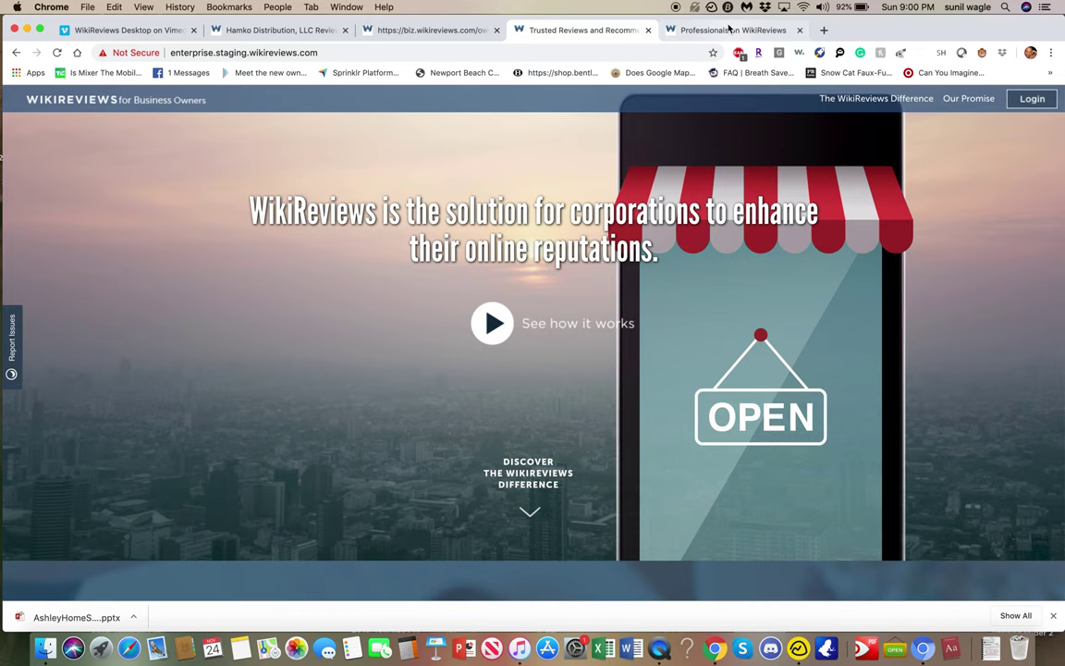
Open the Hamko listing and try its Black Friday Book Now offer.
left_click(725, 29)
left_click(425, 31)
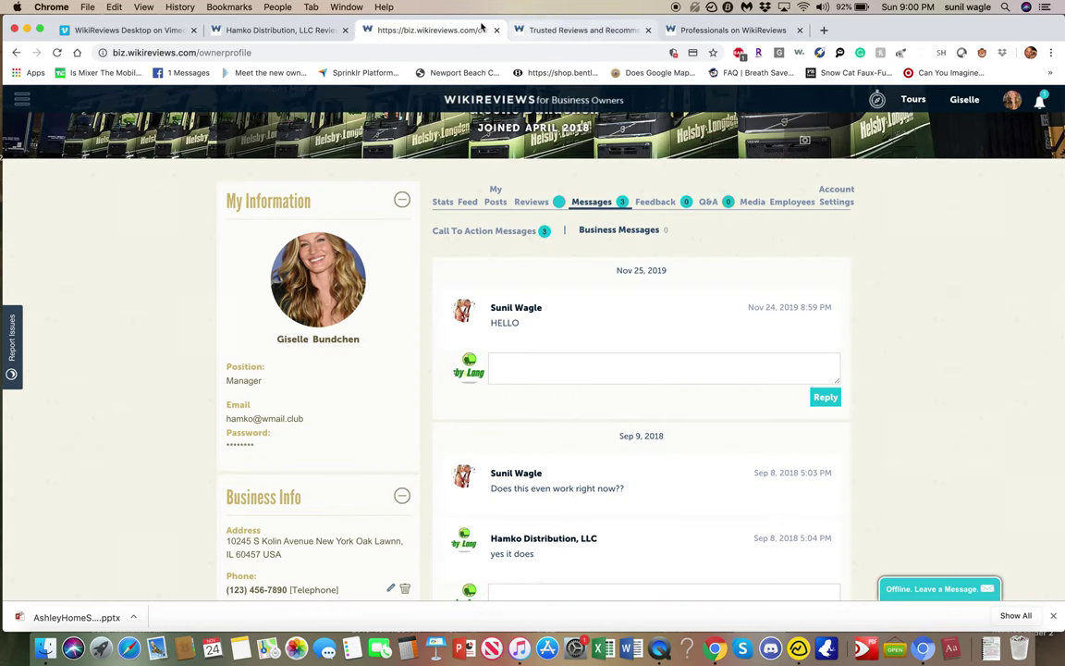
left_click(278, 29)
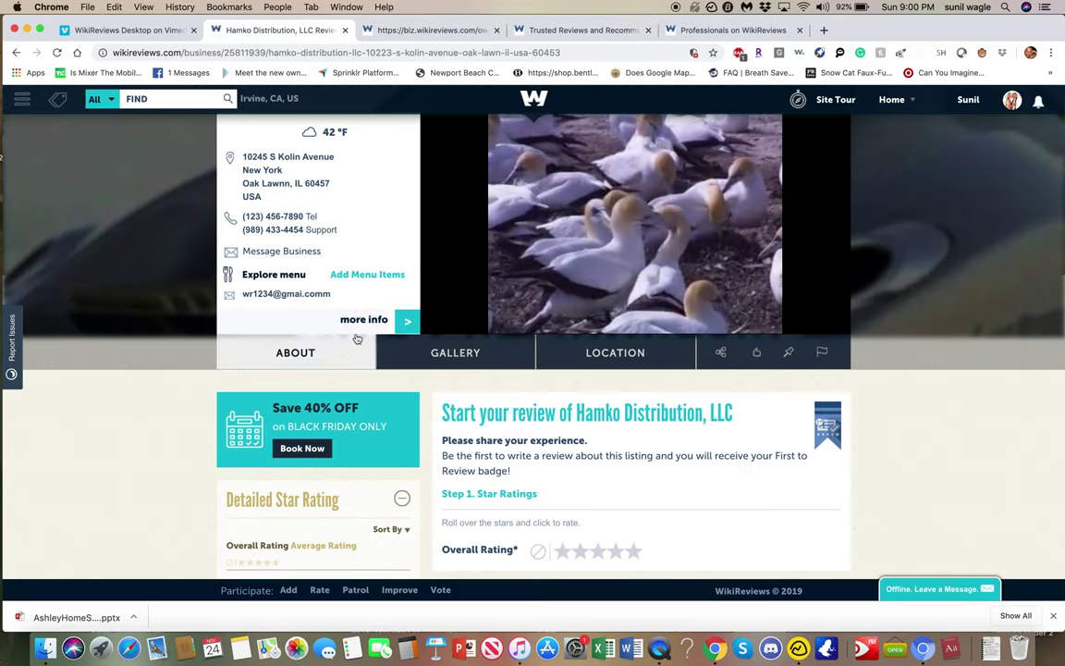
left_click(302, 449)
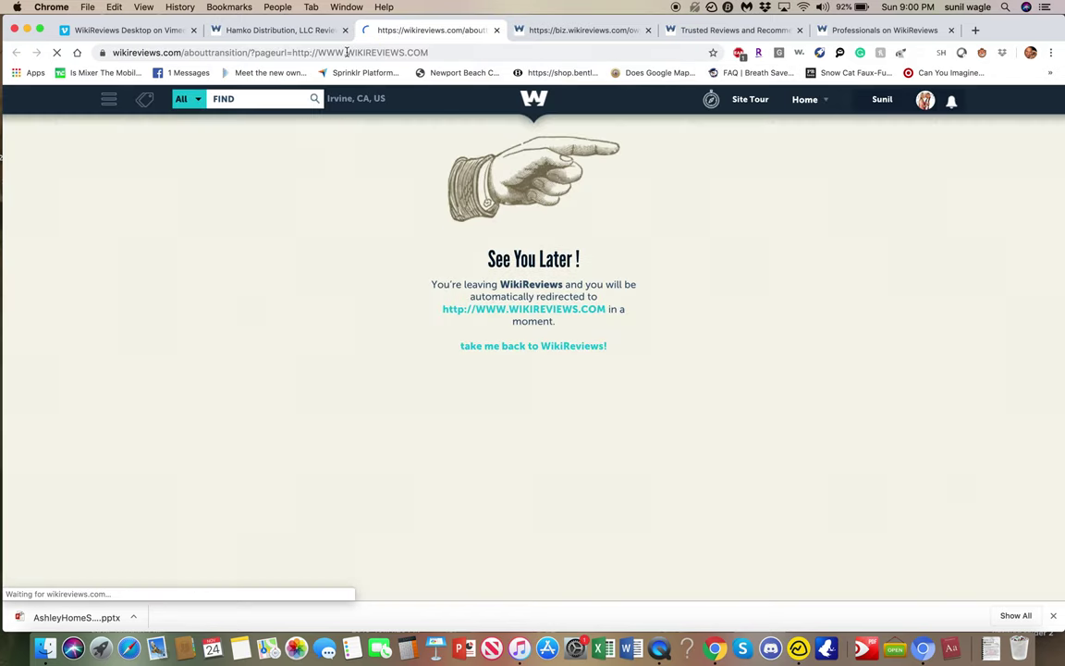
Return to the owner profile and open its Account Settings.
left_click(296, 31)
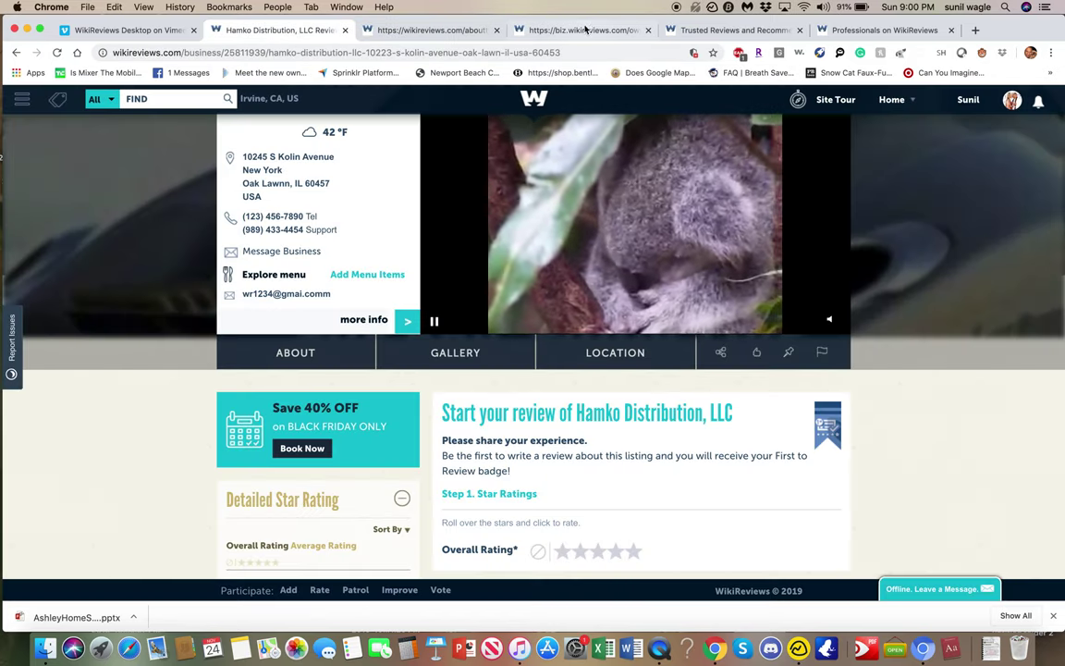
left_click(584, 30)
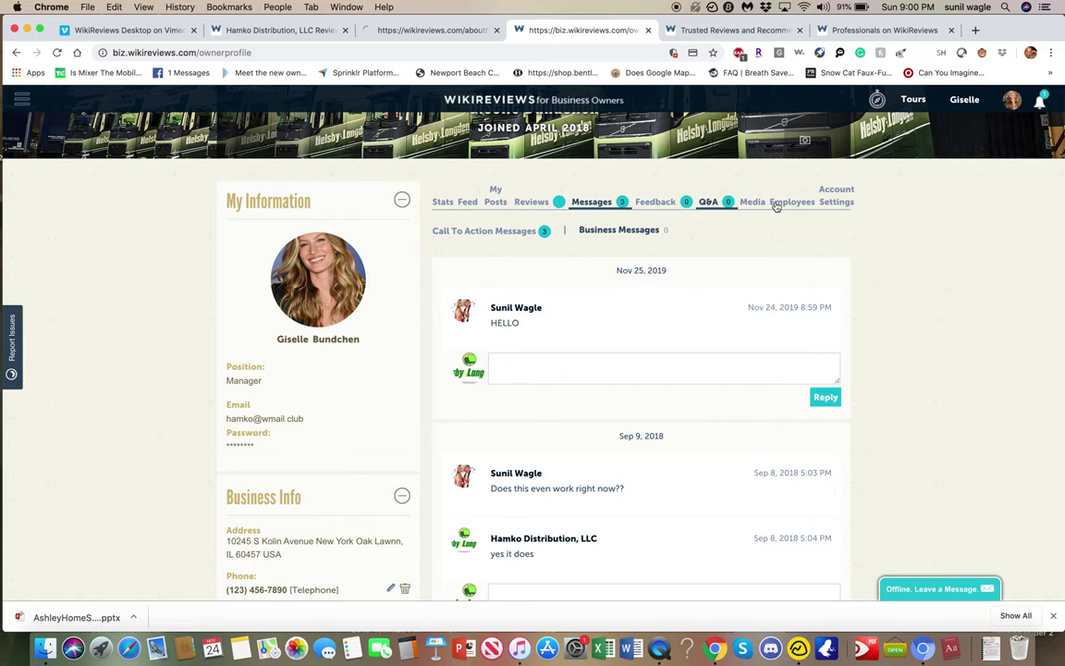
left_click(825, 201)
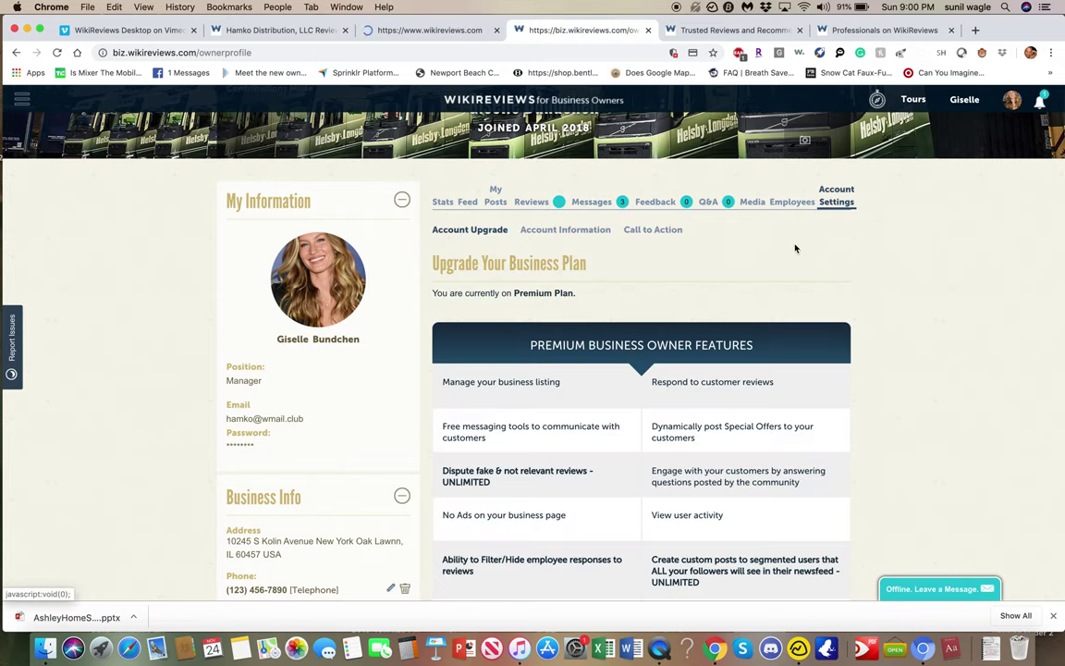
Start changing the call to action and choose Request A Quote as the action type.
scroll(689, 305, "down", 10)
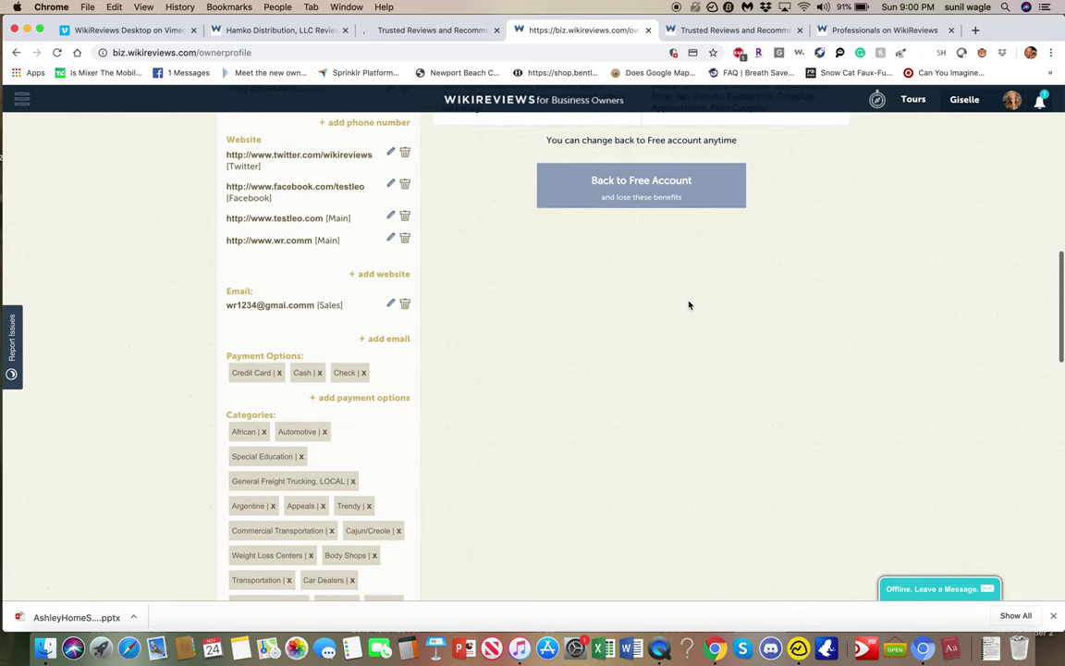
scroll(688, 305, "up", 5)
scroll(663, 220, "up", 5)
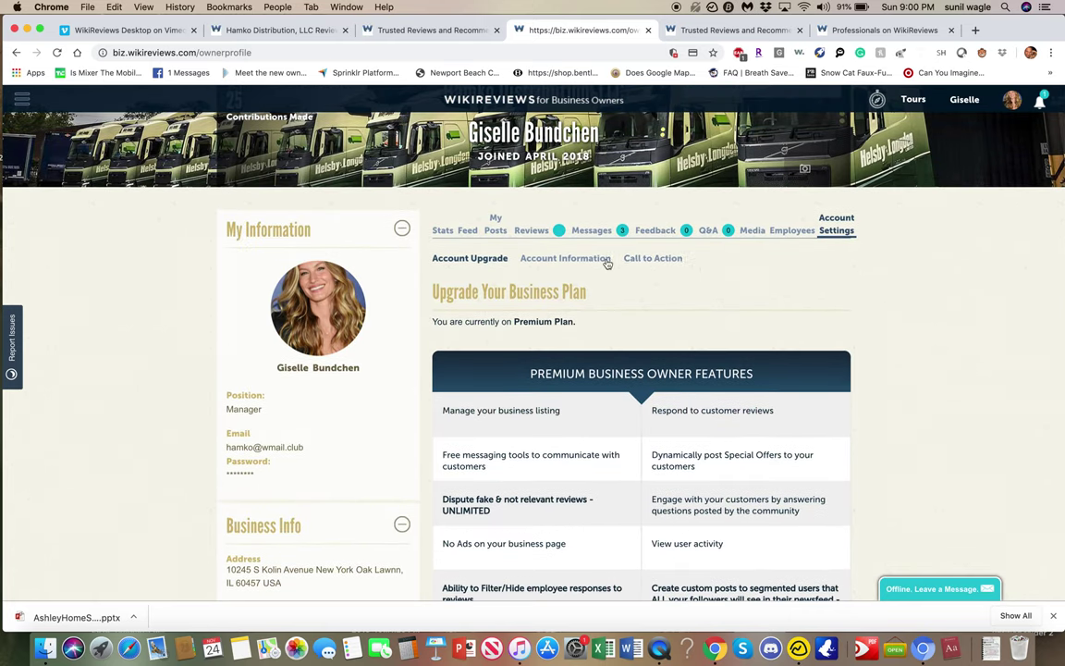
left_click(653, 258)
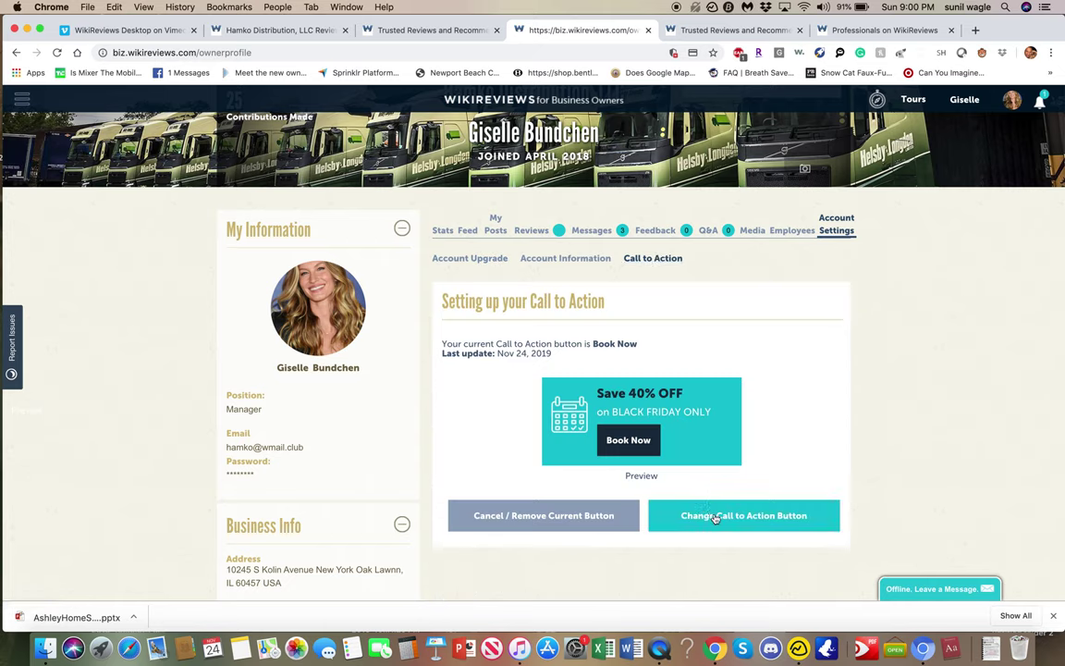
left_click(713, 518)
left_click(633, 352)
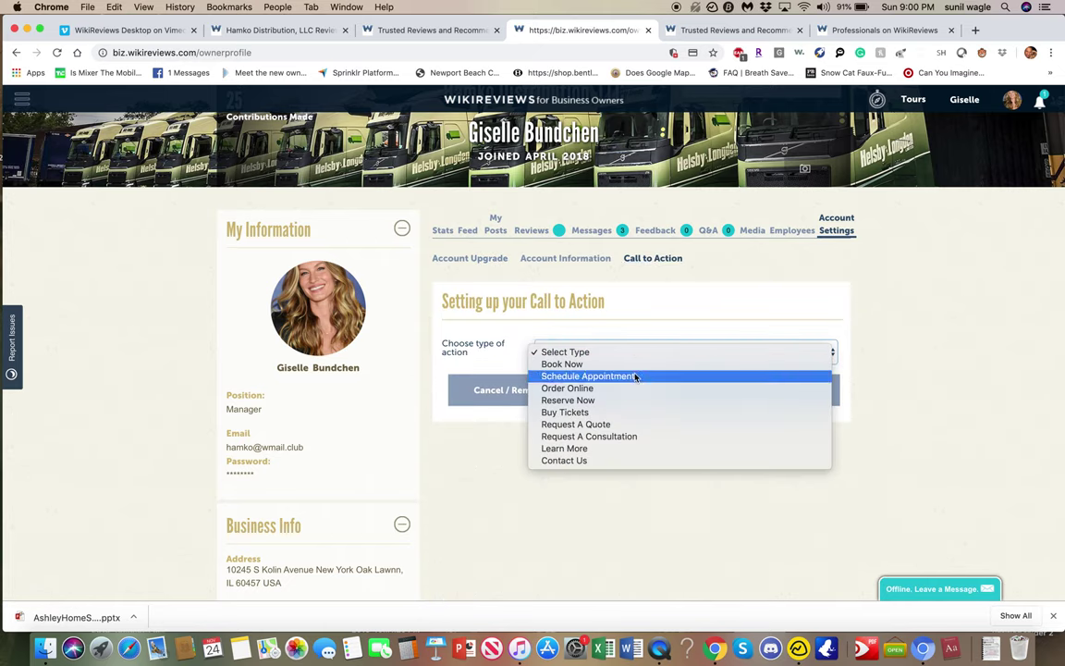
left_click(641, 425)
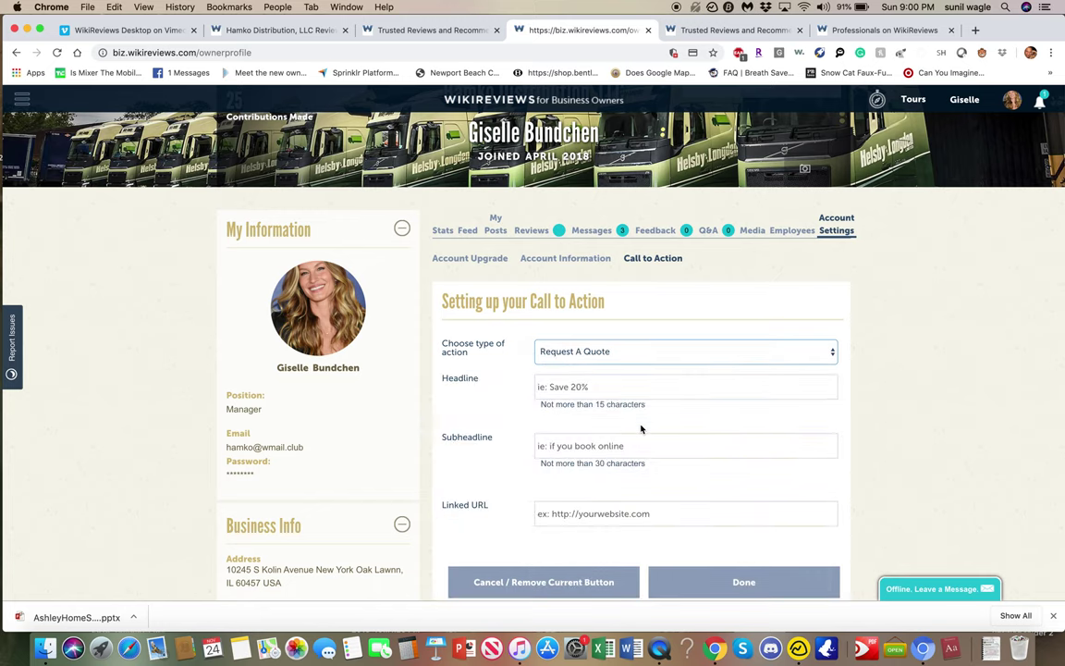
left_click(634, 377)
type("SAE ")
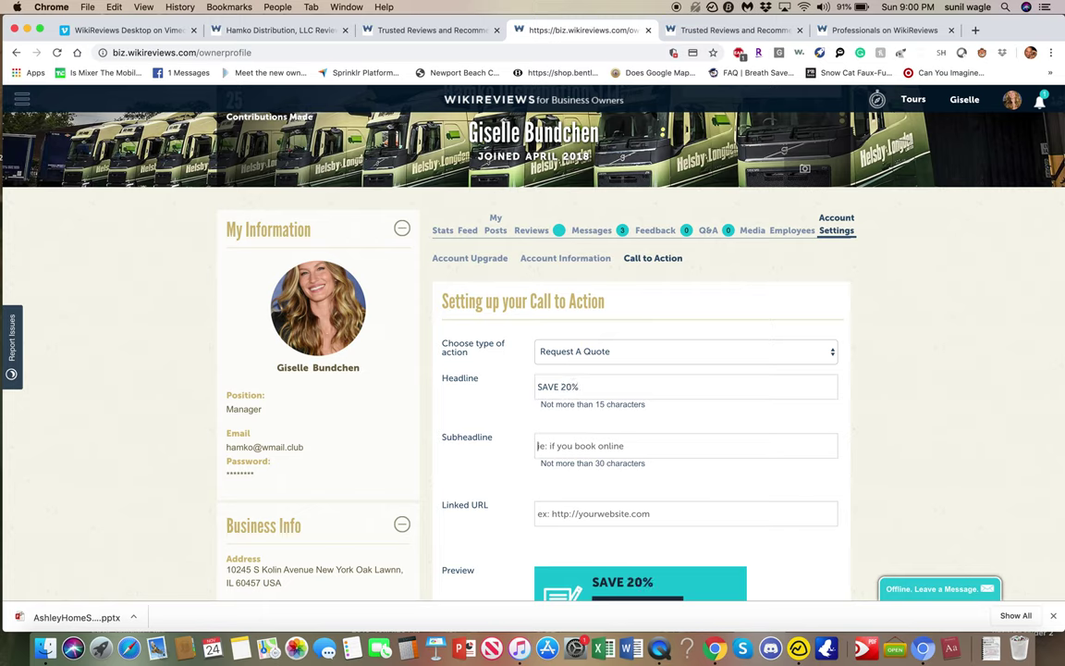
type("IF YOU CALL TODAY")
scroll(673, 445, "down", 3)
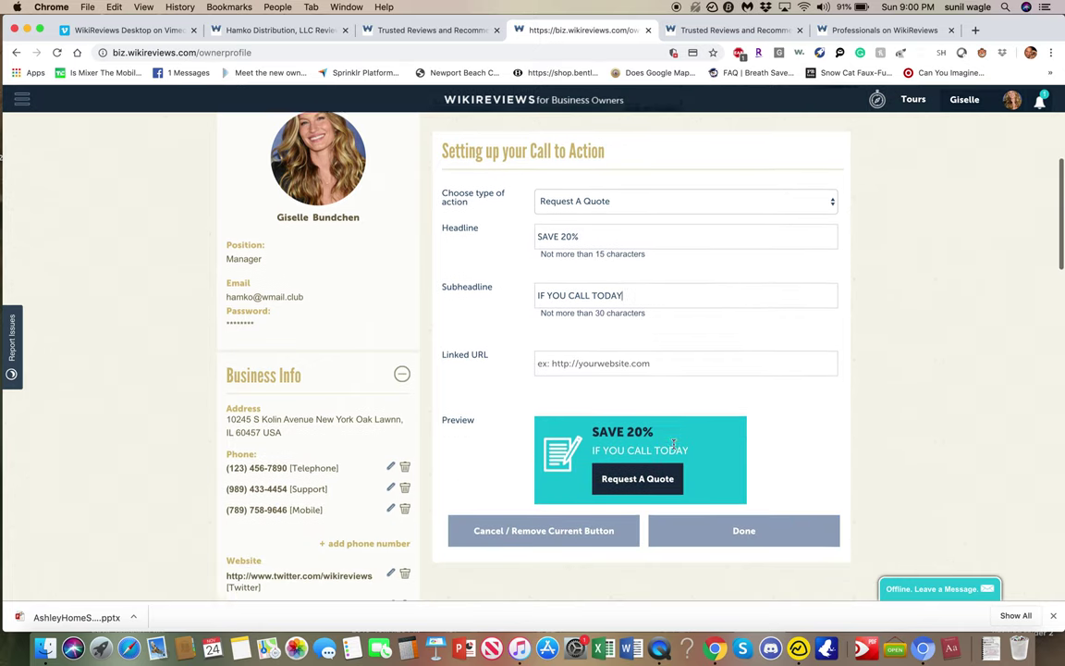
left_click(674, 355)
type("WWW.WIKIREVIEWS.COM")
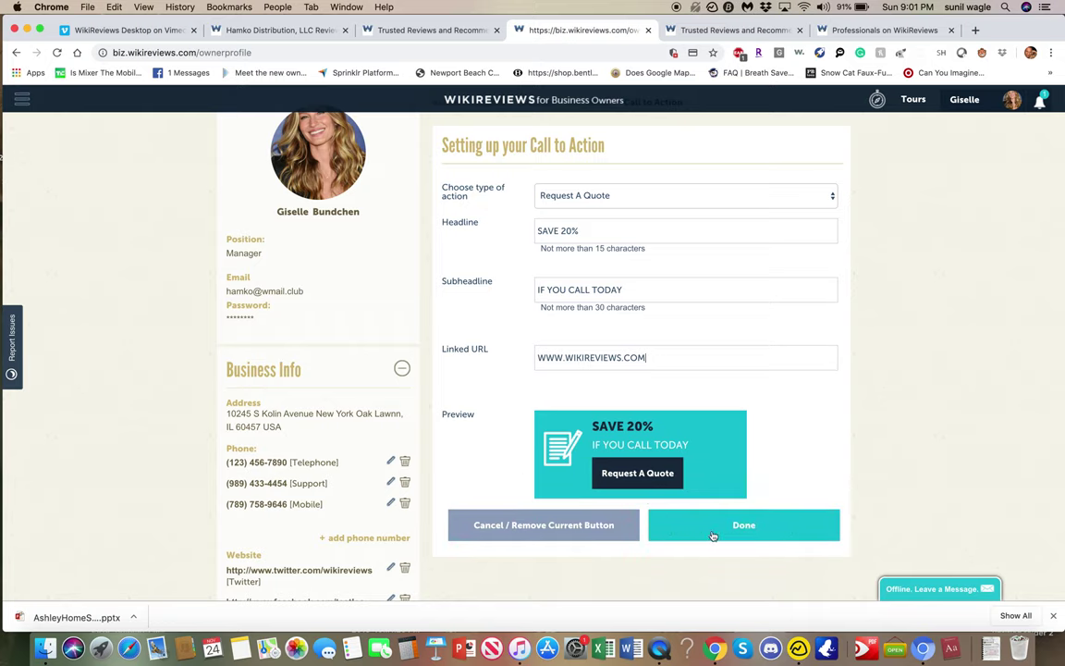
left_click(718, 529)
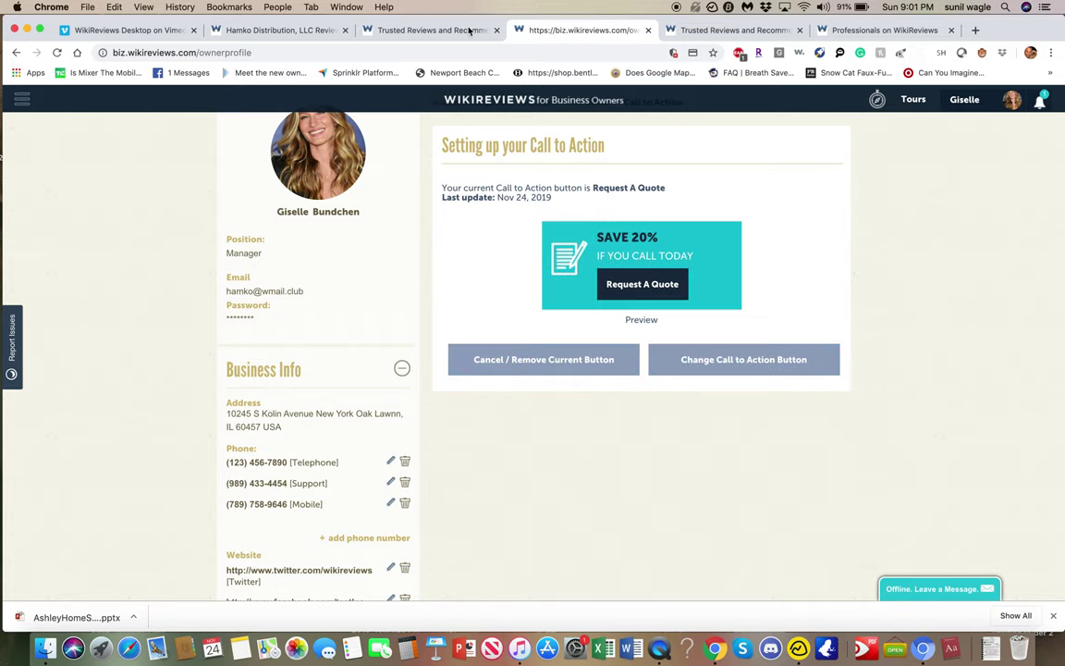
left_click(281, 30)
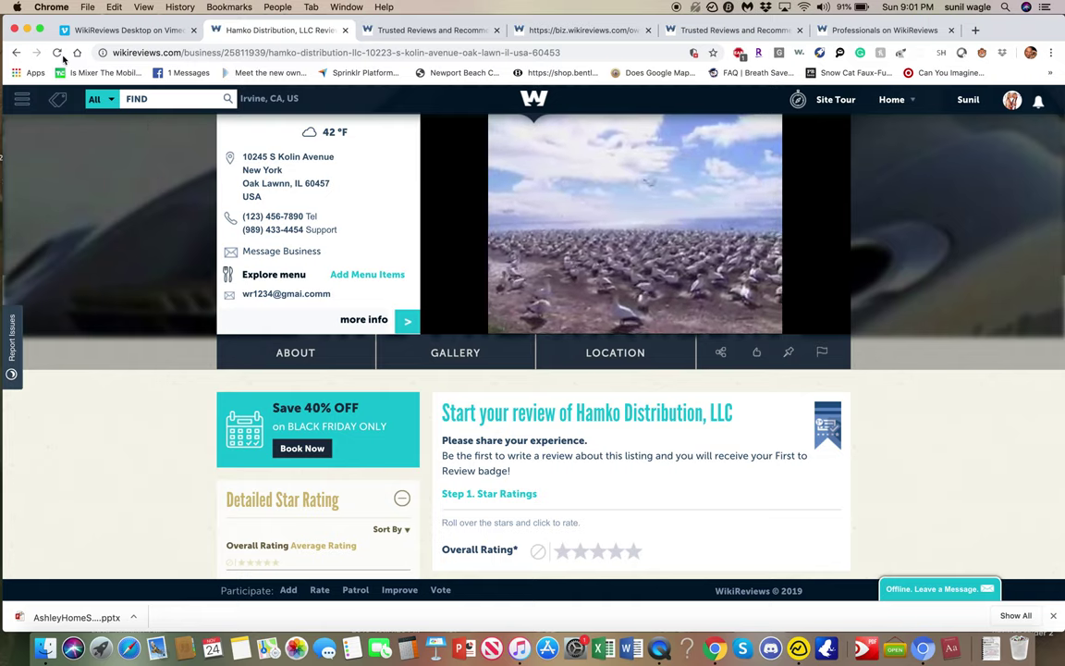
Reload the Hamko listing and verify its Request A Quote offer redirects to wikireviews.com.
left_click(57, 53)
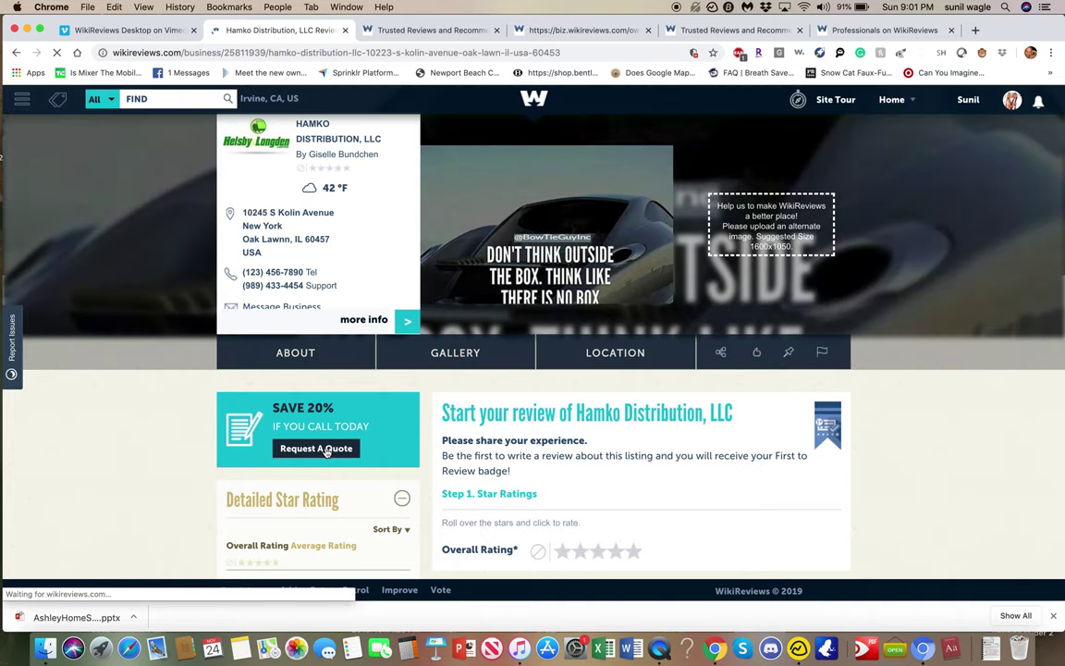
left_click(325, 449)
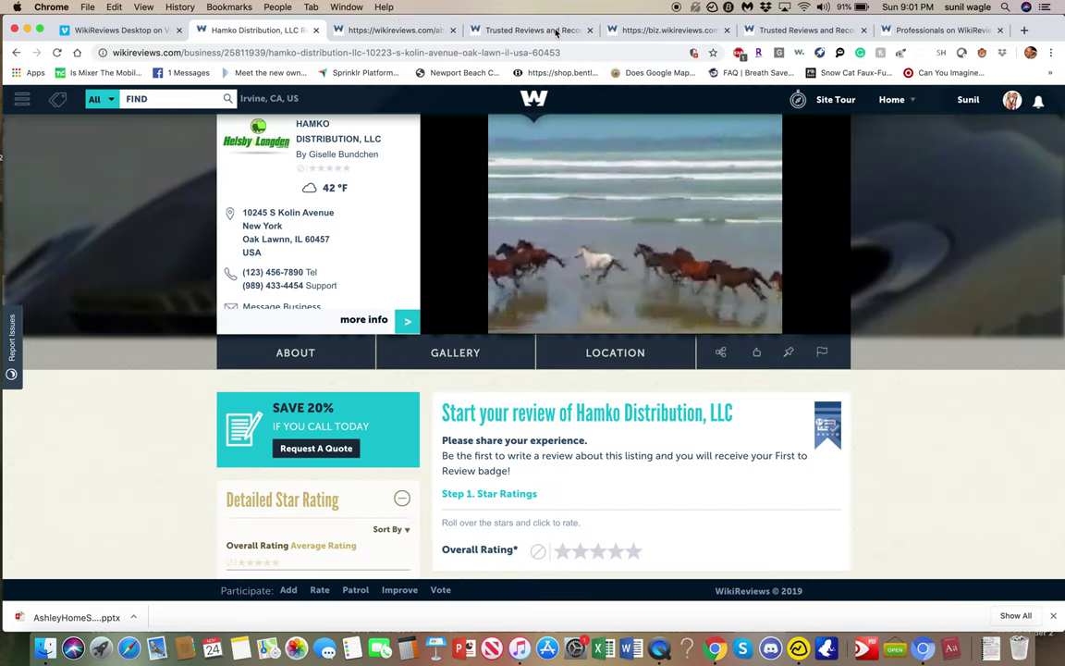
left_click(553, 30)
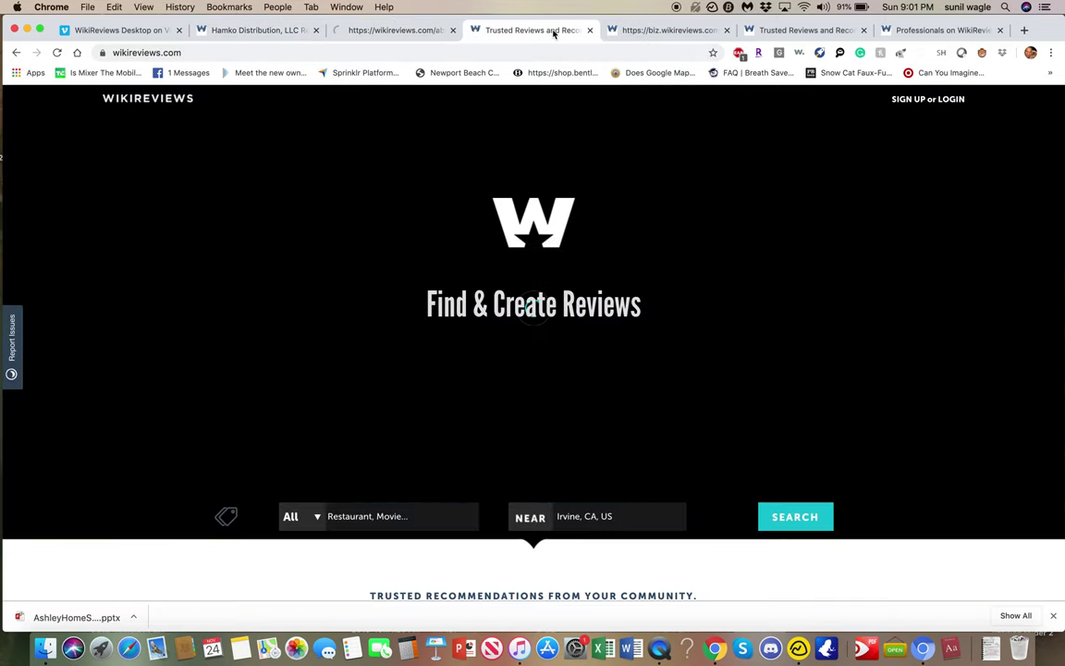
left_click(387, 35)
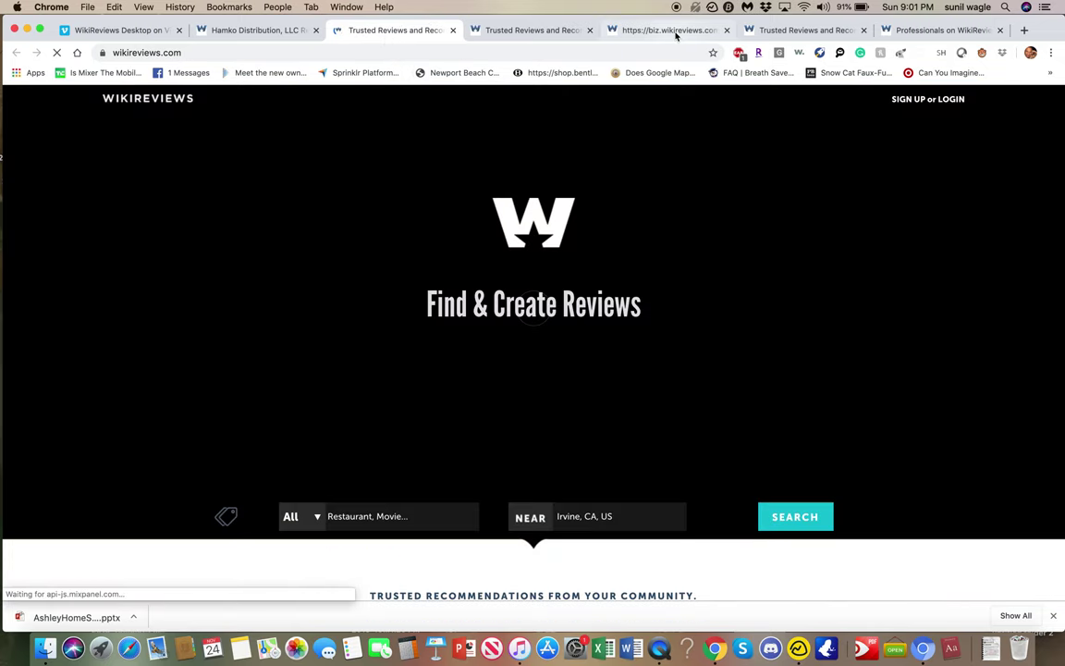
left_click(675, 32)
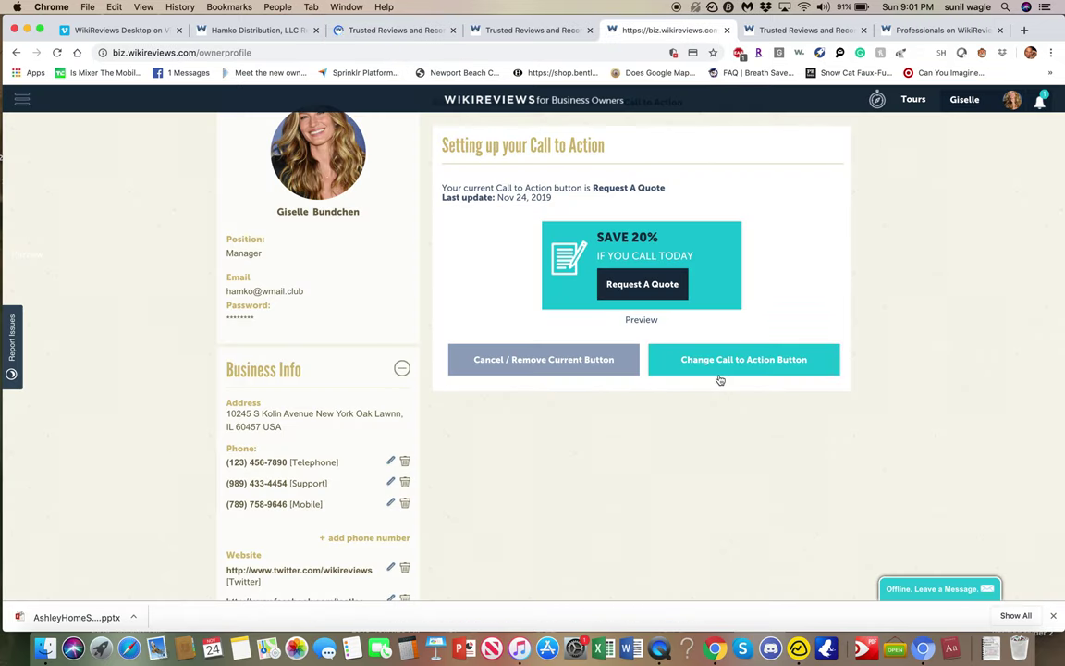
Change the call to action to Contact Us reading 'SAVE 50% IF YOU MESSAGE US TODAY' and save it.
left_click(720, 359)
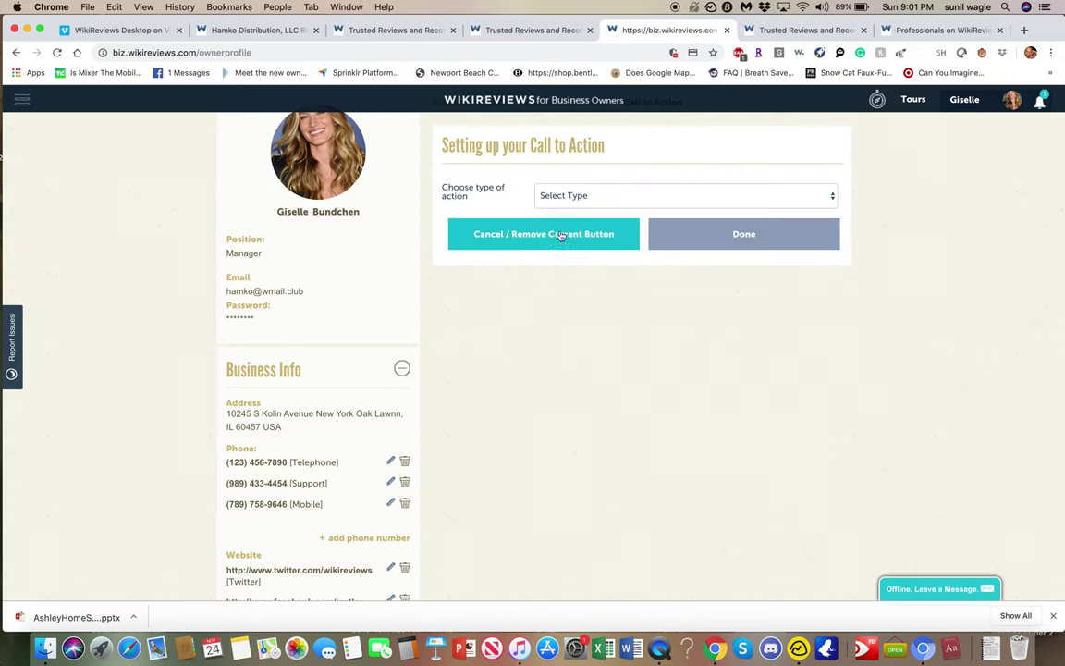
left_click(602, 195)
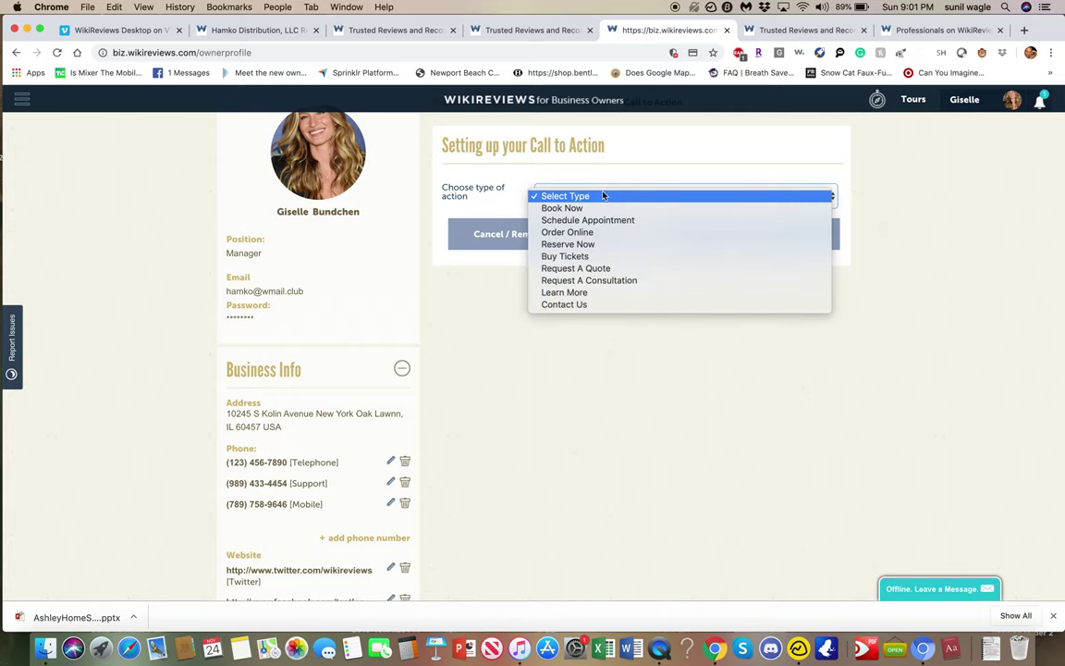
left_click(604, 305)
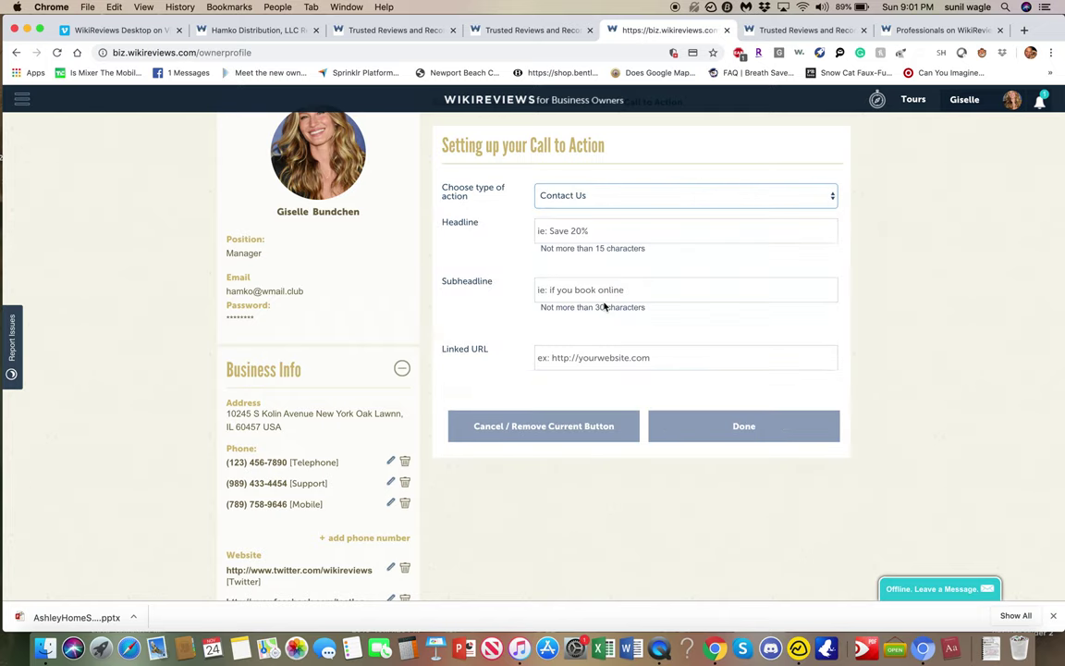
type("SAV")
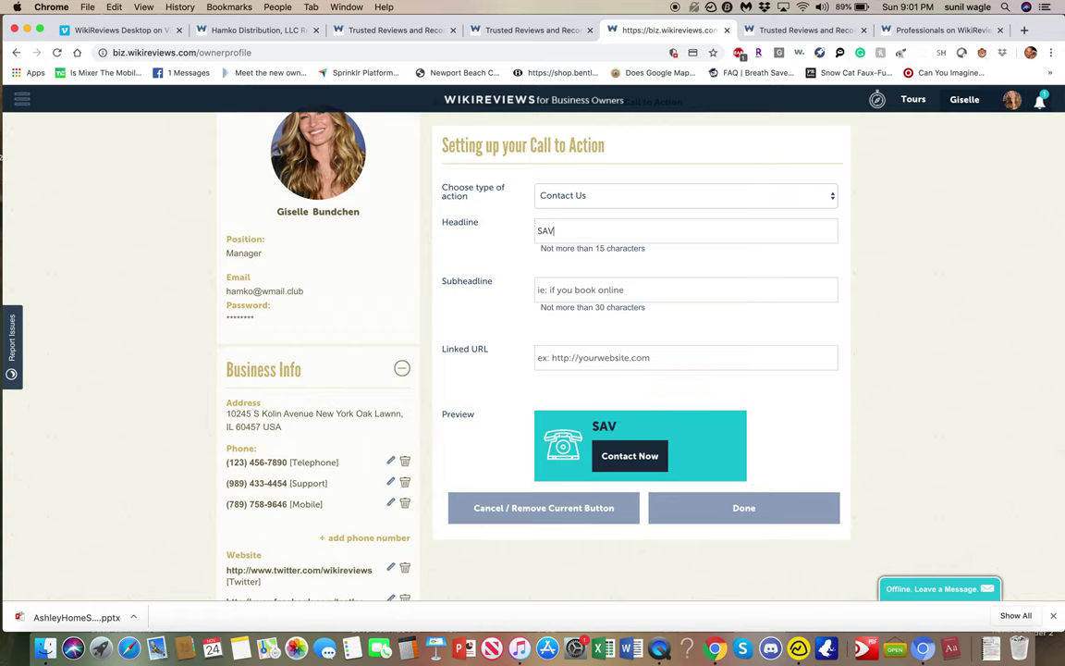
type("E 50%IF YOU ME")
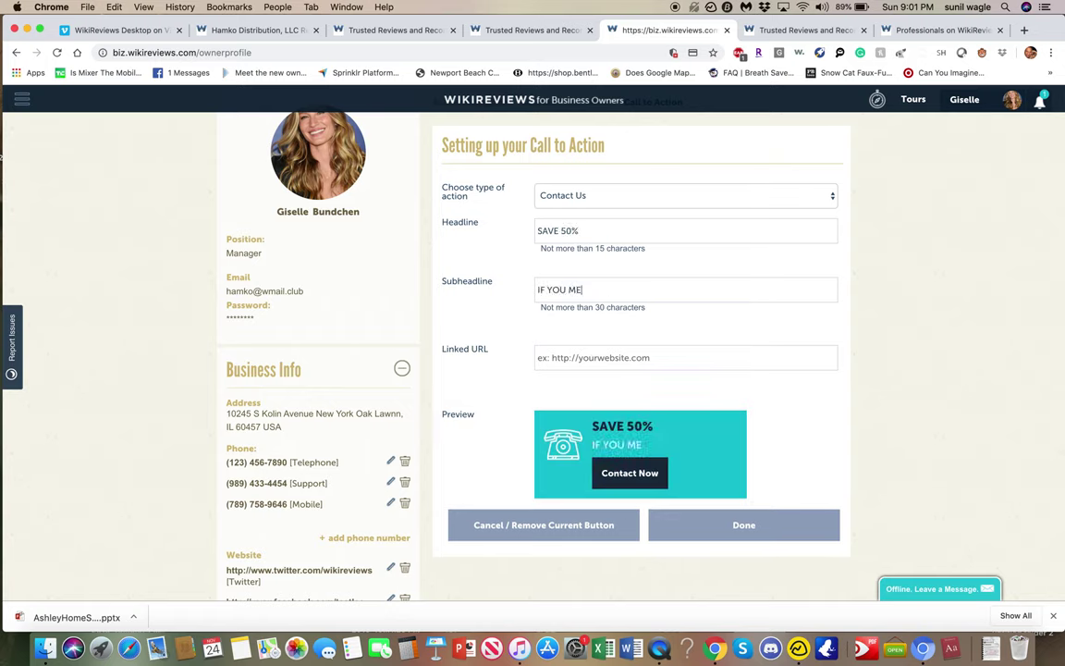
type("SSAGE US TODAY")
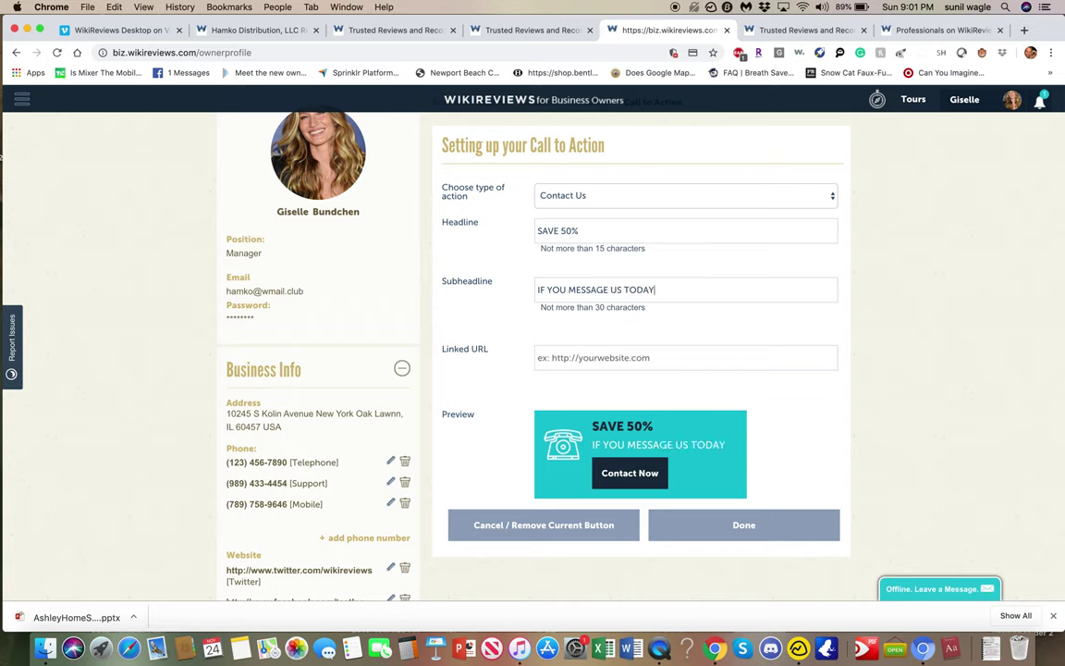
left_click(686, 357)
type("WIKIREVIEWS.COM")
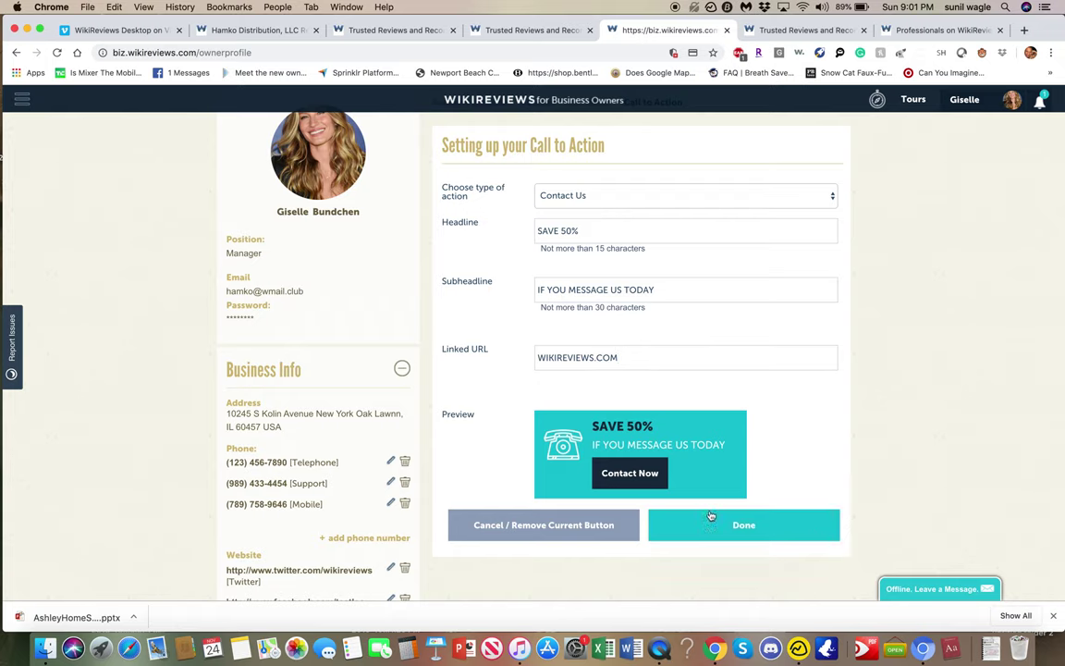
left_click(711, 527)
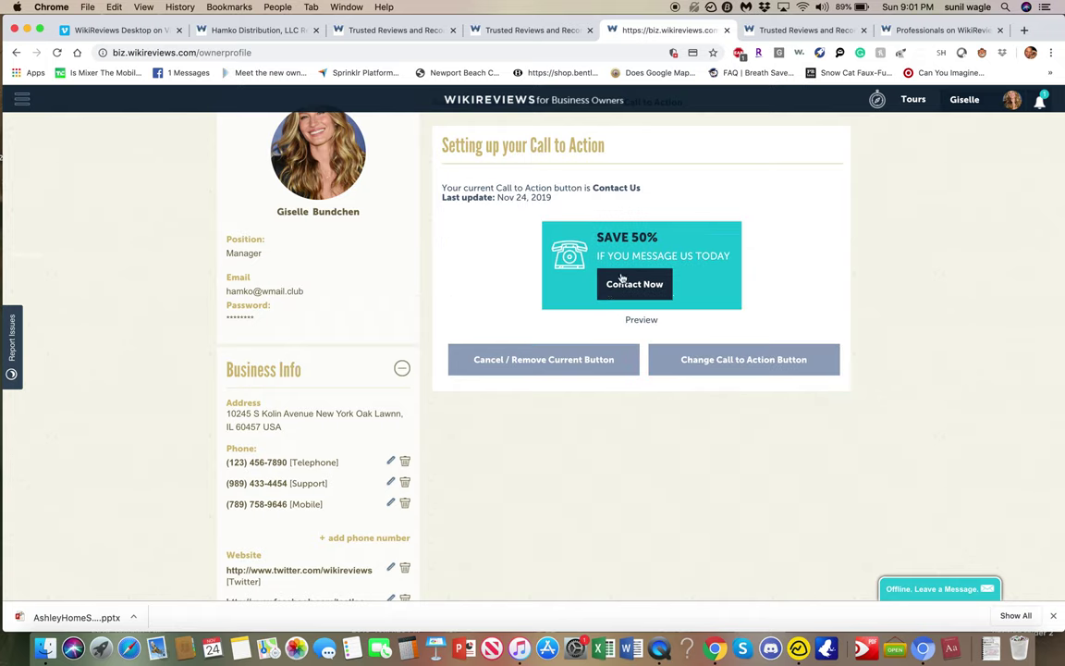
left_click(238, 31)
Reload the Hamko listing and test the SAVE 50% Contact Now button twice.
left_click(58, 53)
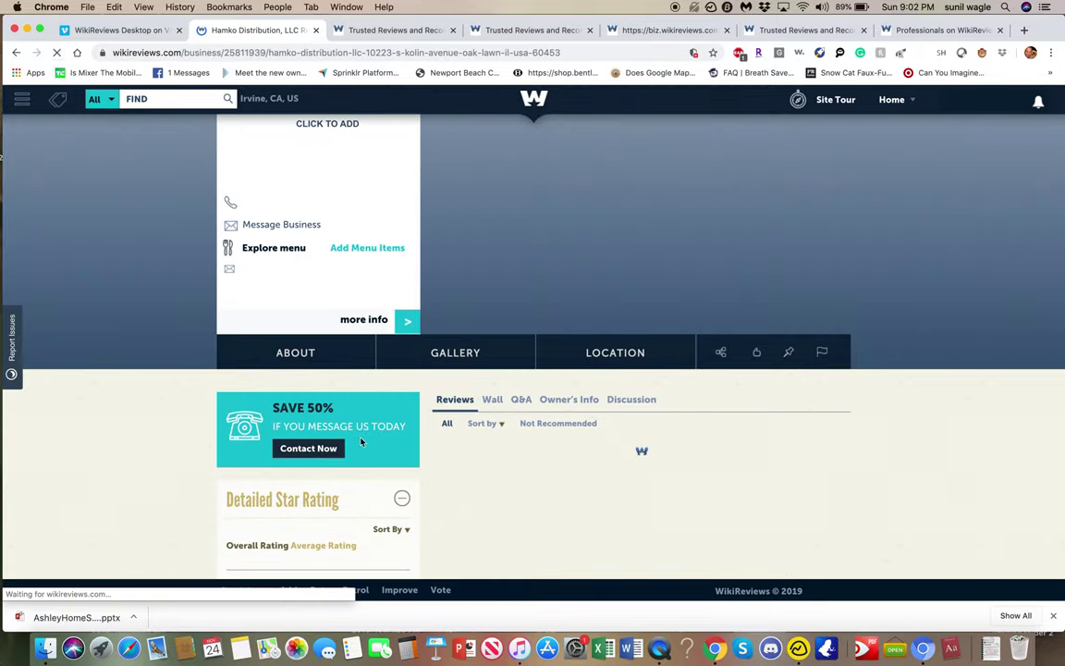
left_click(320, 450)
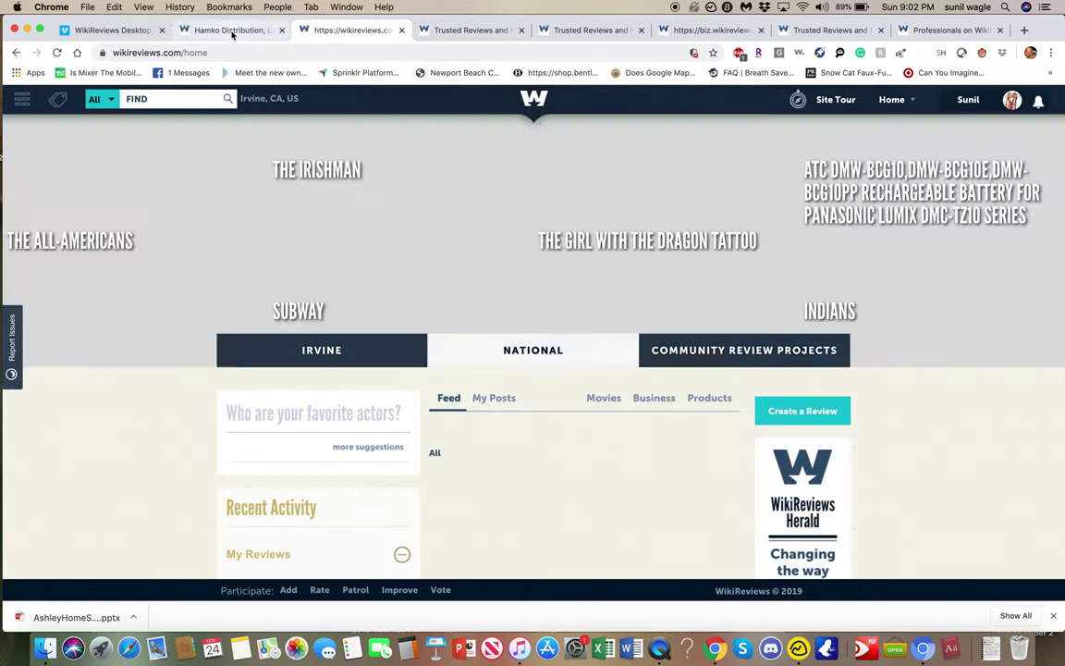
left_click(227, 30)
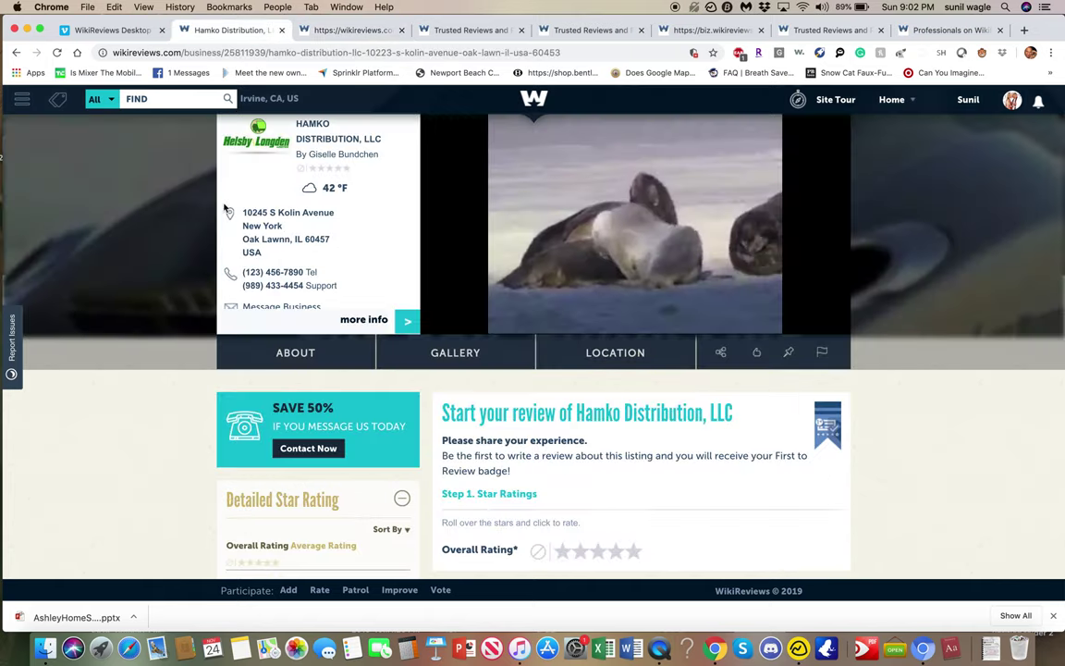
left_click(309, 450)
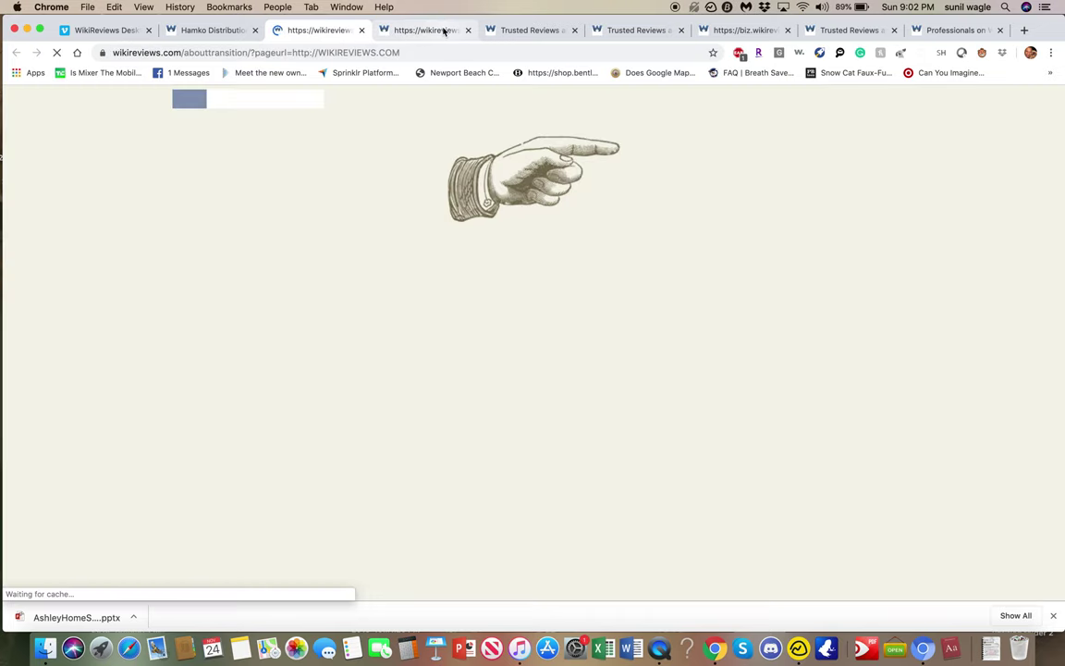
Cycle through the WikiReviews home and Trusted Reviews tabs back to the owner profile.
left_click(443, 30)
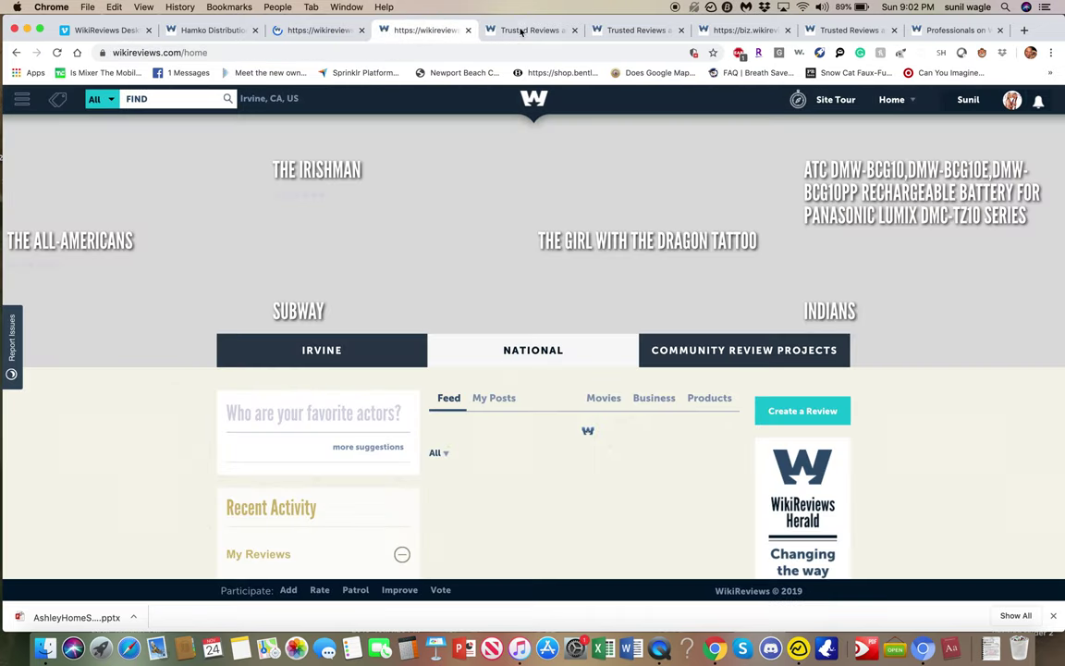
left_click(522, 30)
left_click(428, 31)
left_click(638, 31)
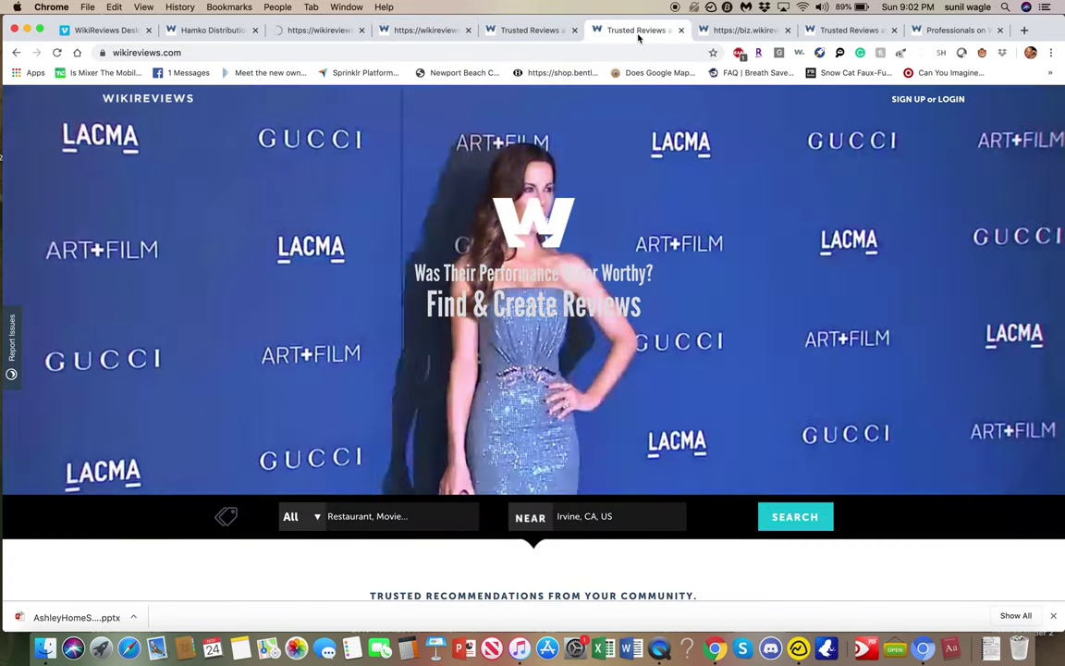
left_click(726, 32)
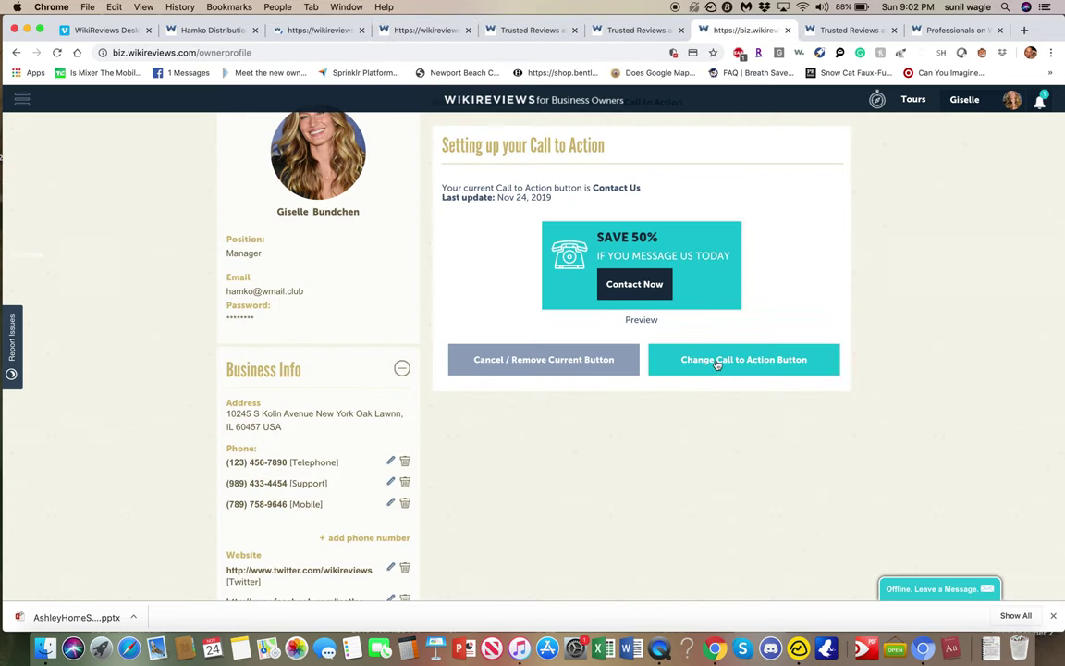
Switch the call-to-action type to Request A Consultation.
left_click(718, 362)
left_click(653, 197)
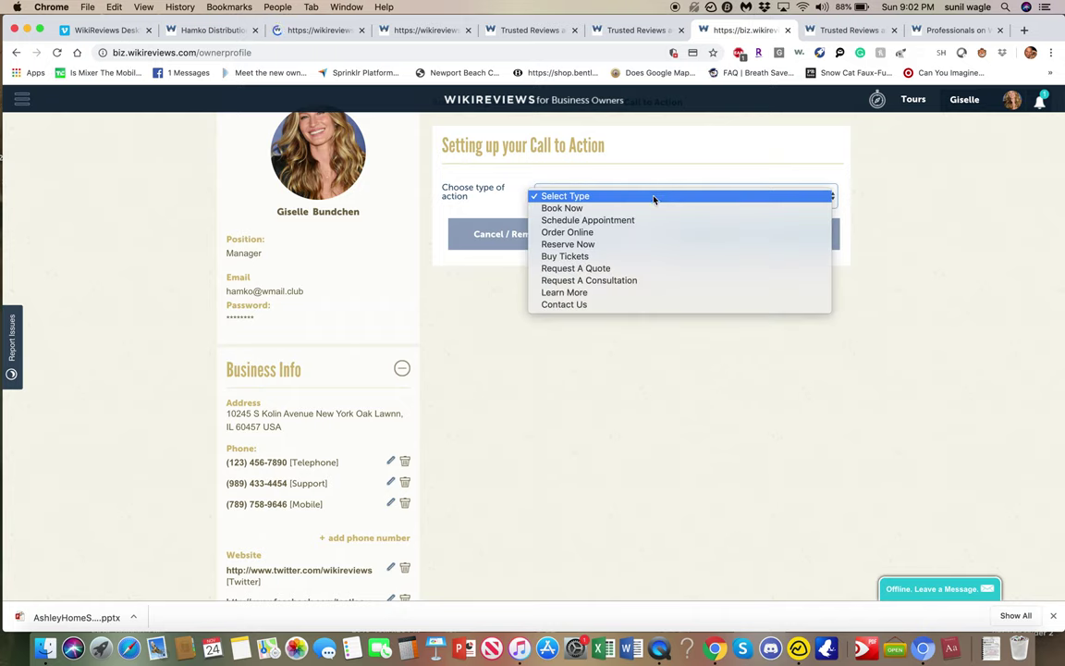
left_click(651, 284)
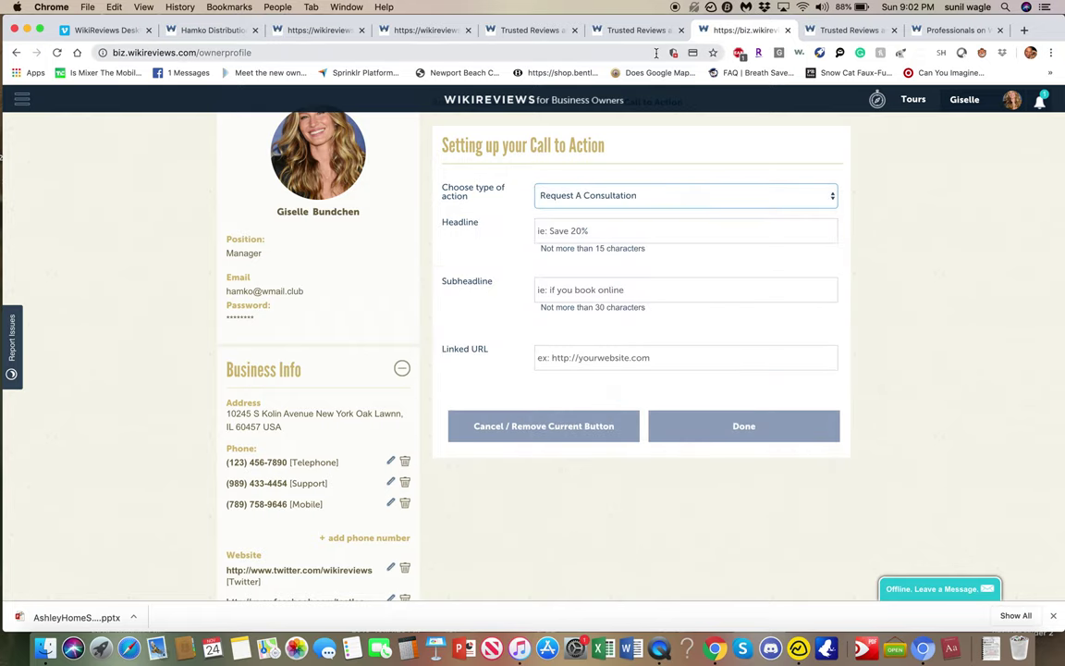
Close the two extra Trusted Reviews homepage tabs and return to the owner profile.
left_click(613, 30)
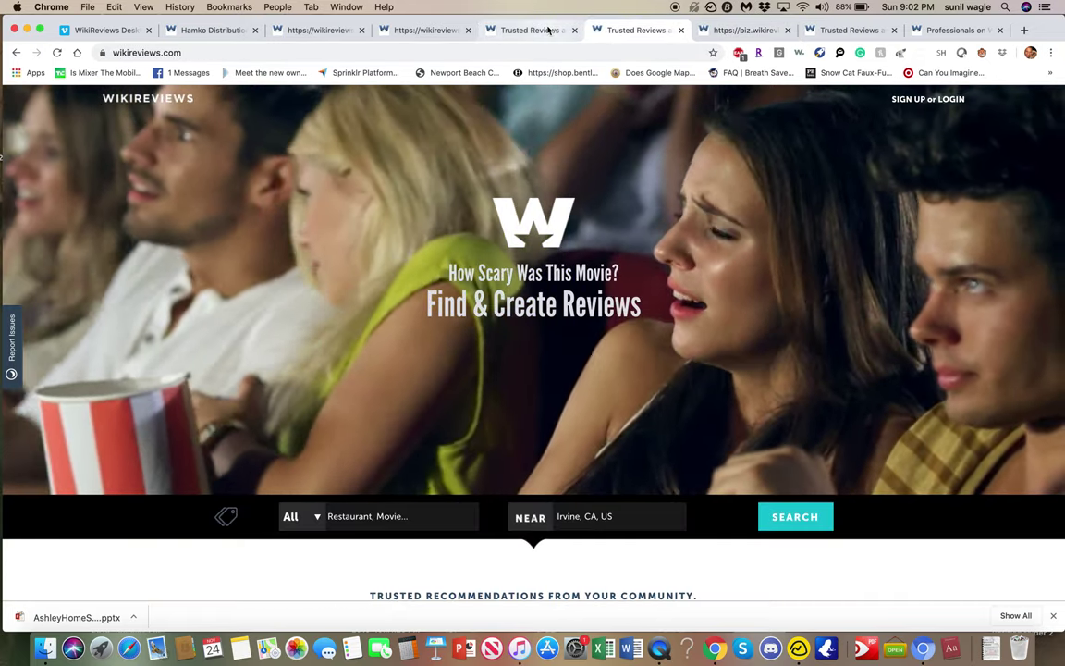
left_click(574, 30)
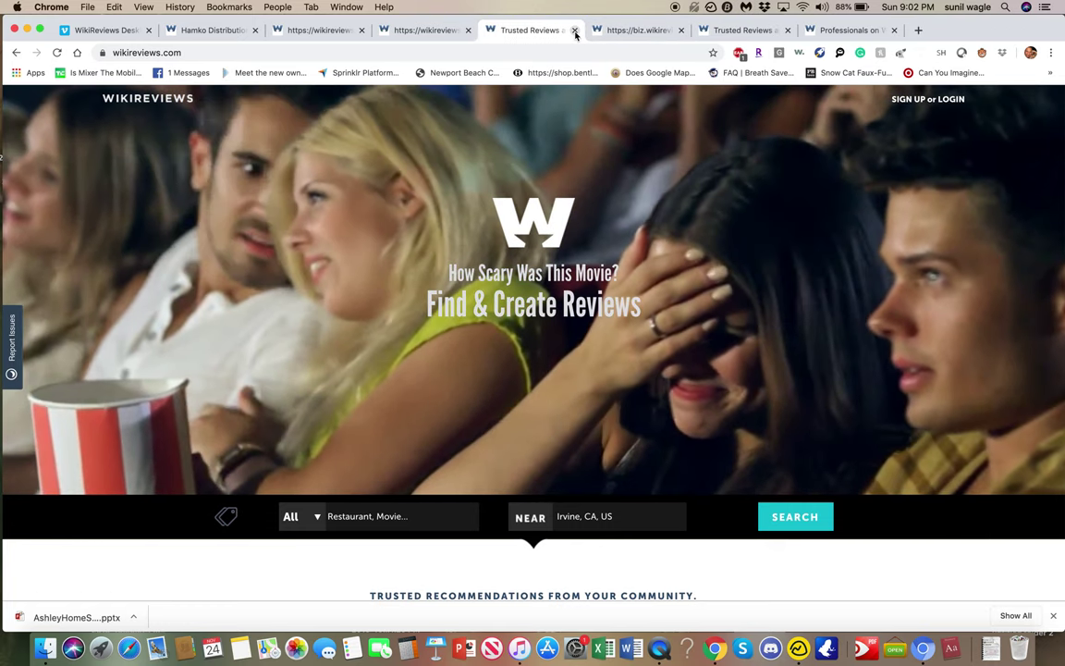
left_click(574, 30)
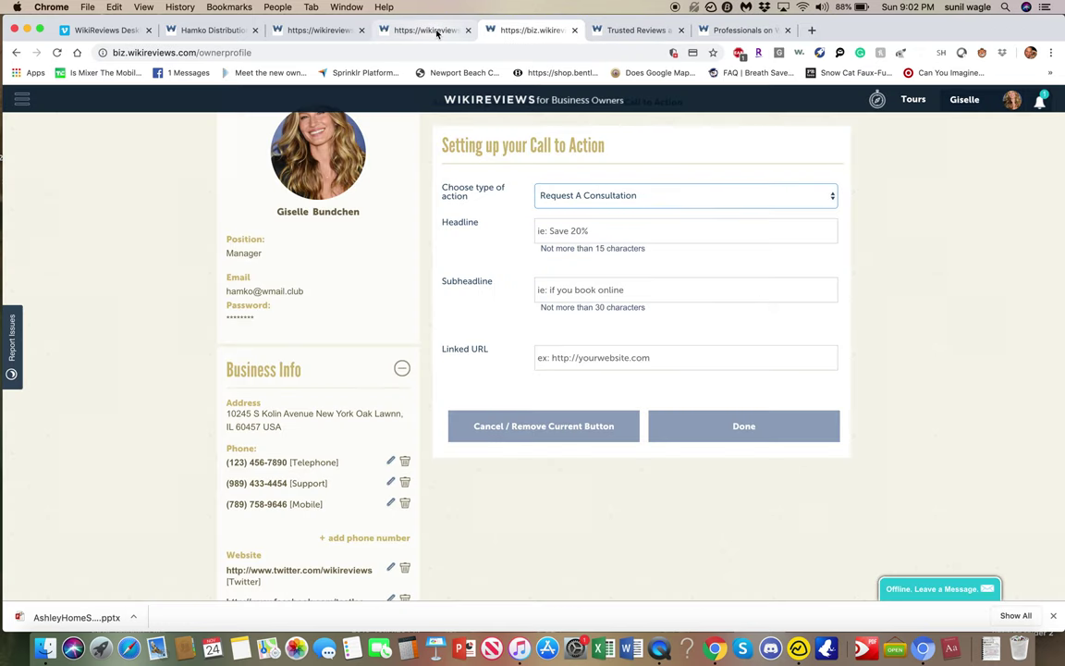
left_click(436, 30)
left_click(522, 31)
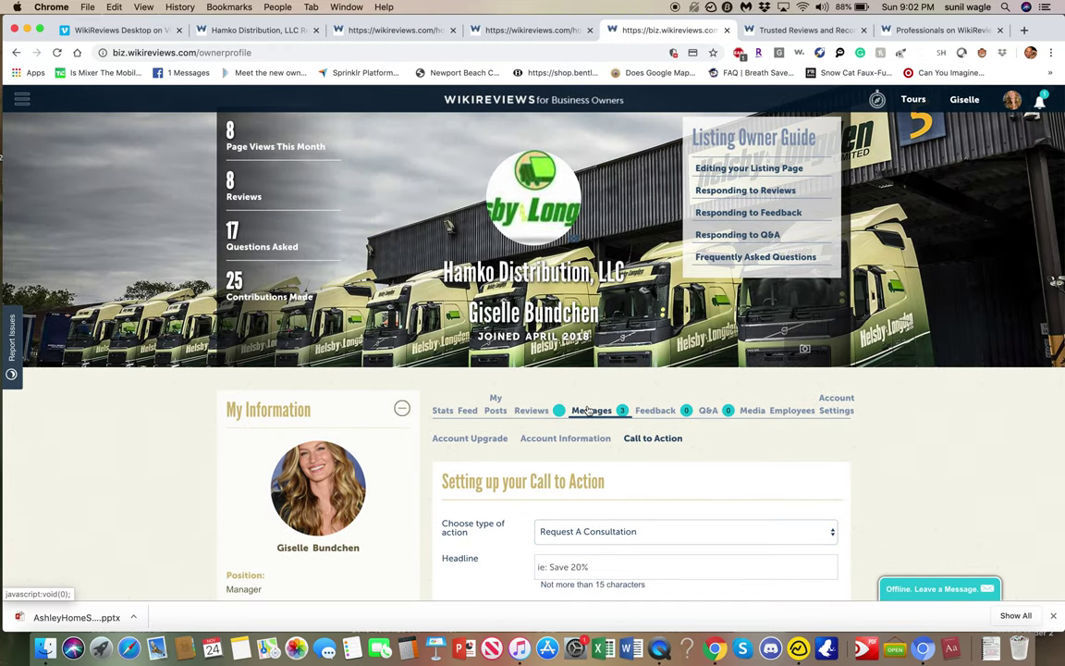
Scroll through the Call To Action messages, then view the Premium Plan upgrade page in Account Settings.
left_click(590, 414)
scroll(599, 429, "down", 2)
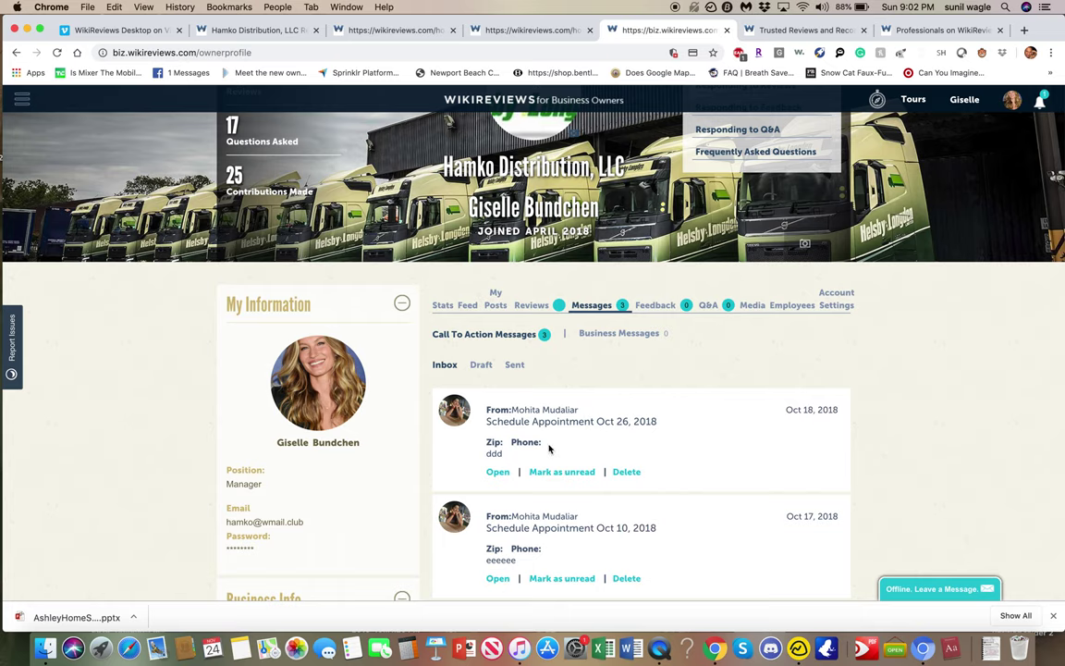
scroll(555, 446, "down", 4)
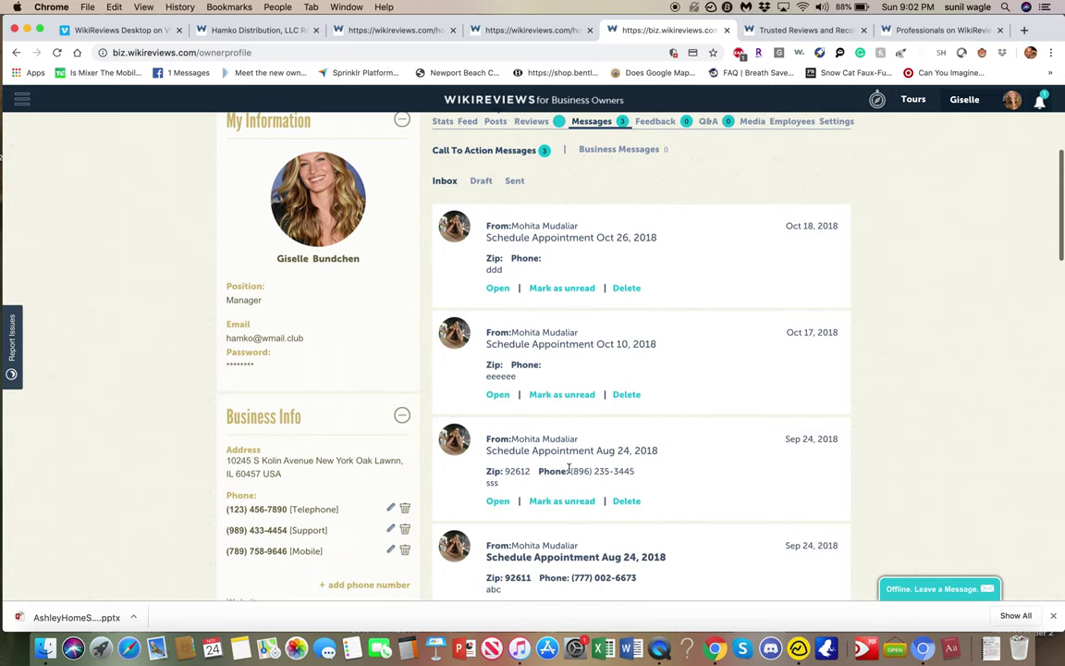
scroll(575, 441, "down", 10)
scroll(567, 465, "down", 4)
scroll(568, 465, "up", 12)
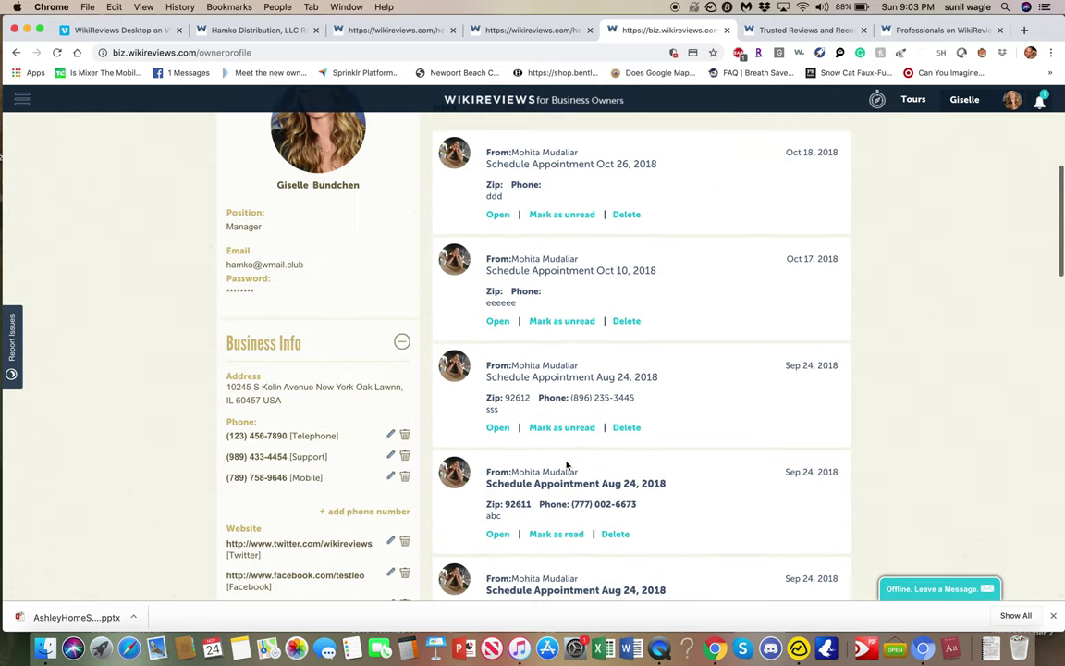
scroll(568, 465, "up", 6)
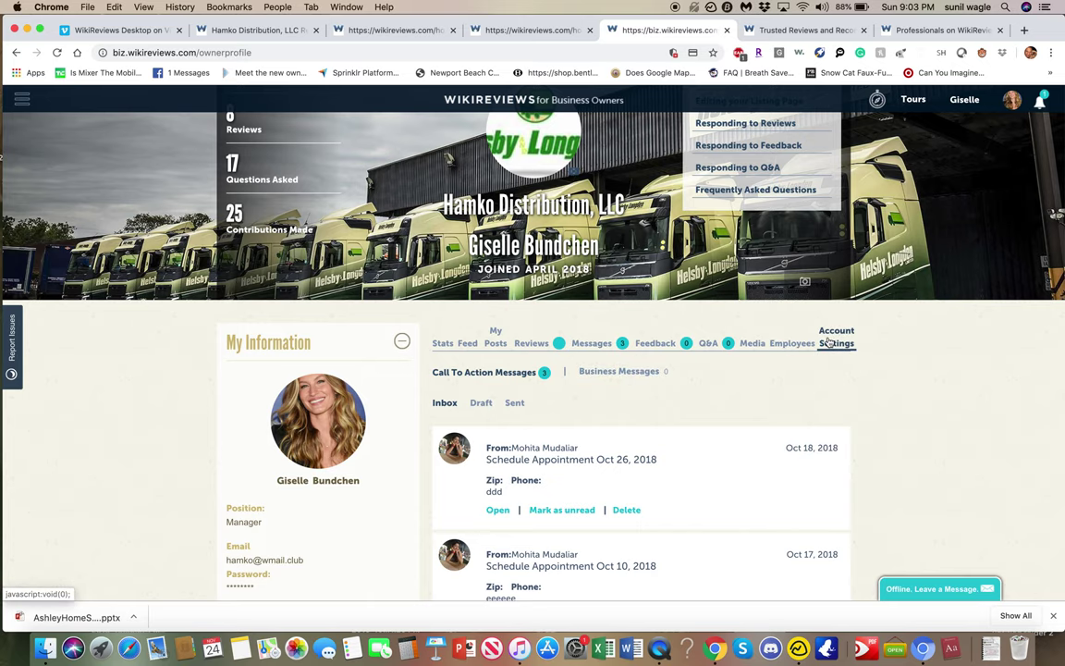
left_click(829, 342)
scroll(749, 366, "down", 3)
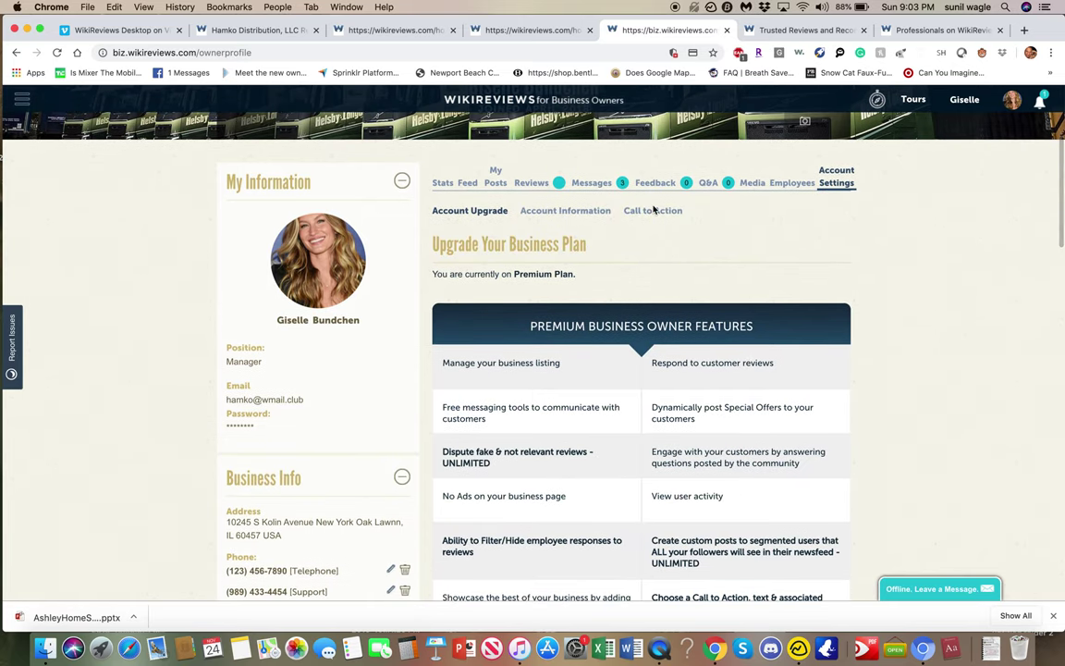
Change the call-to-action type to Schedule Appointment.
left_click(653, 210)
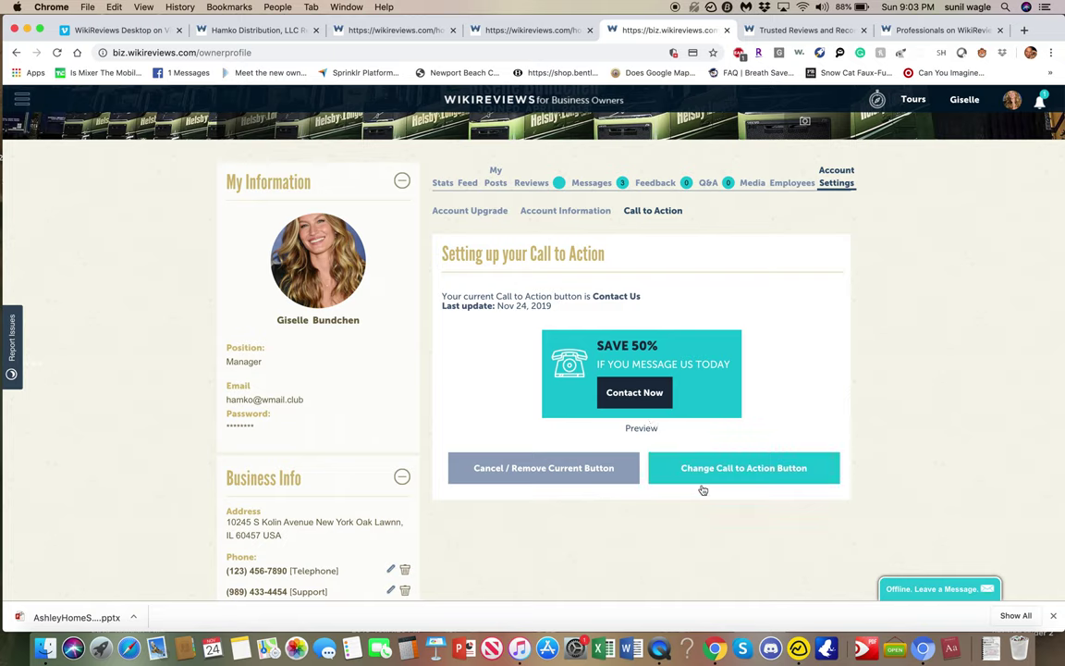
left_click(695, 470)
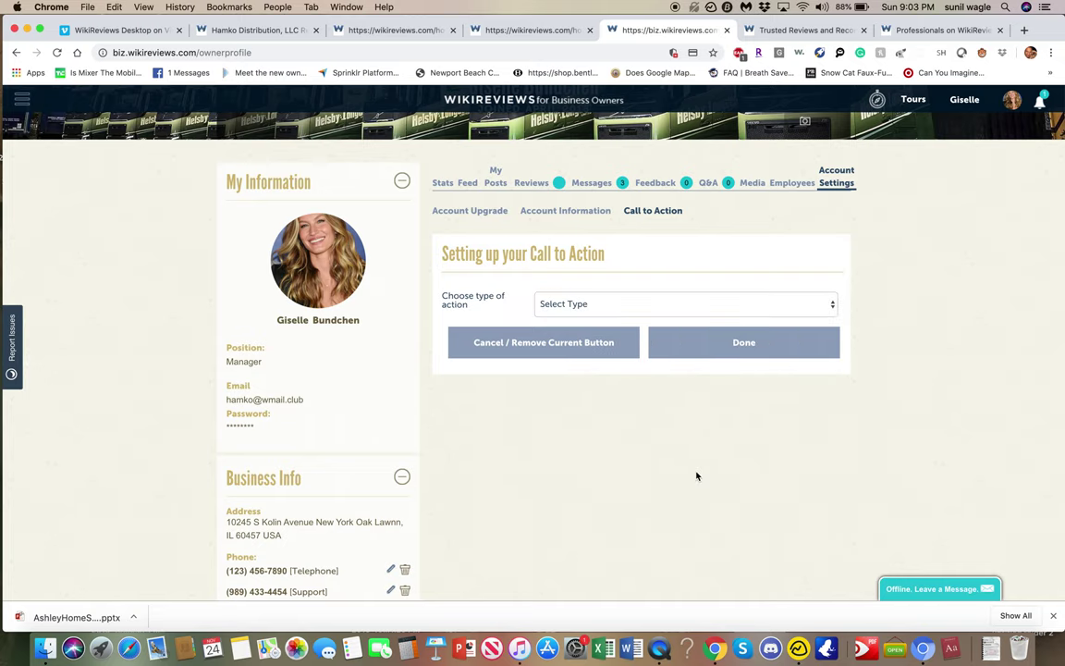
left_click(615, 305)
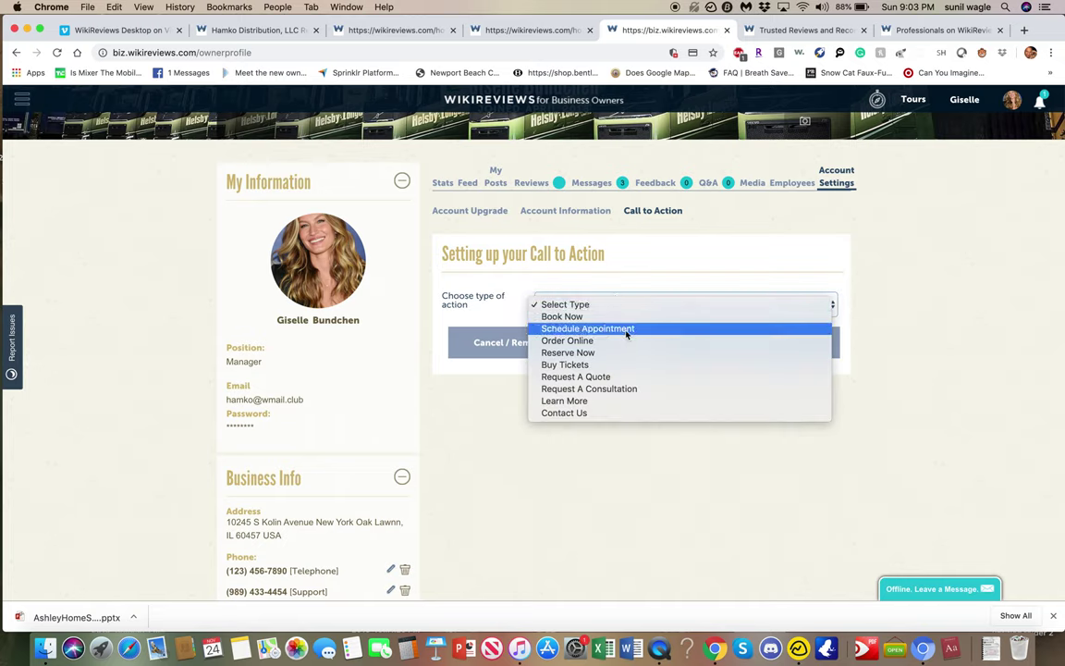
left_click(625, 330)
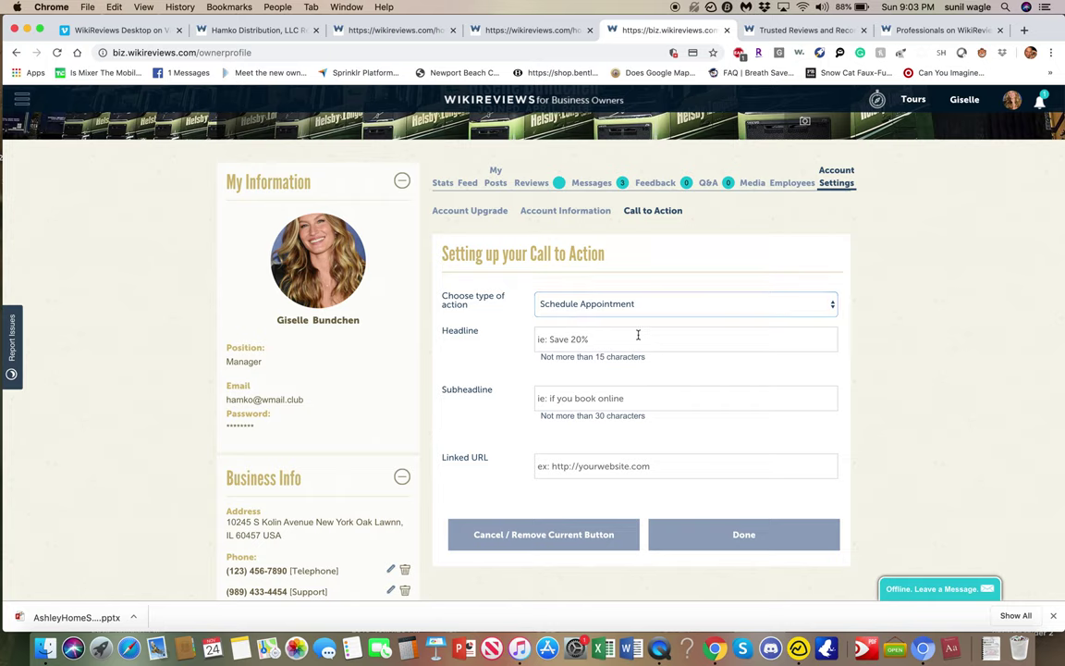
left_click(638, 335)
type("SAVE 2")
key("BackSpace")
key("BackSpace")
key("BackSpace")
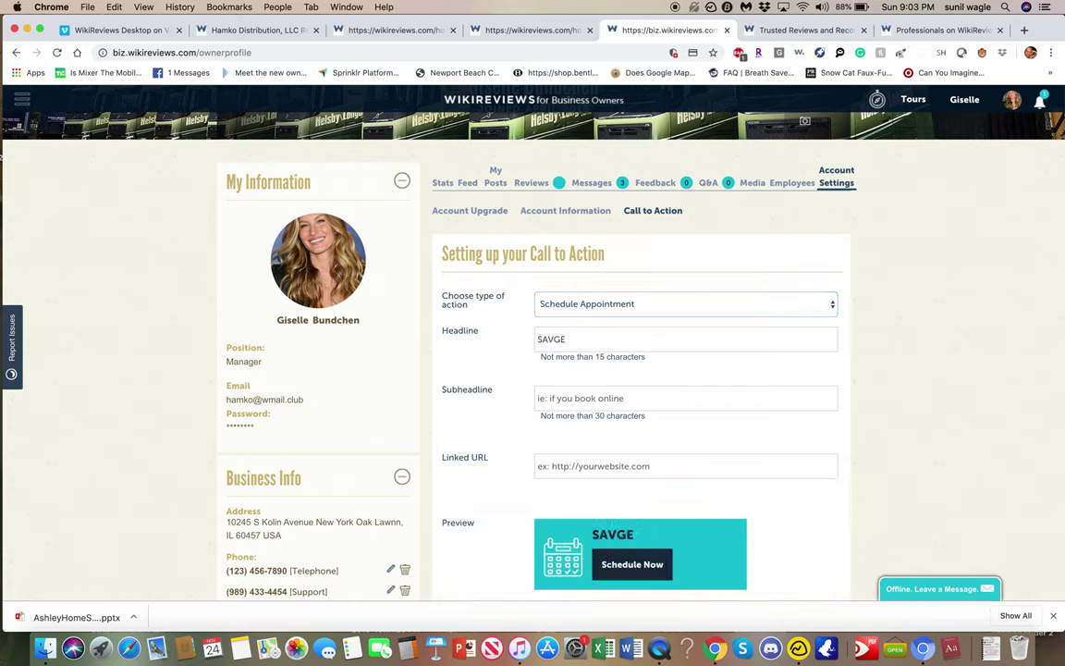
type("E 20%")
key("Tab")
type("IF YOU SCH")
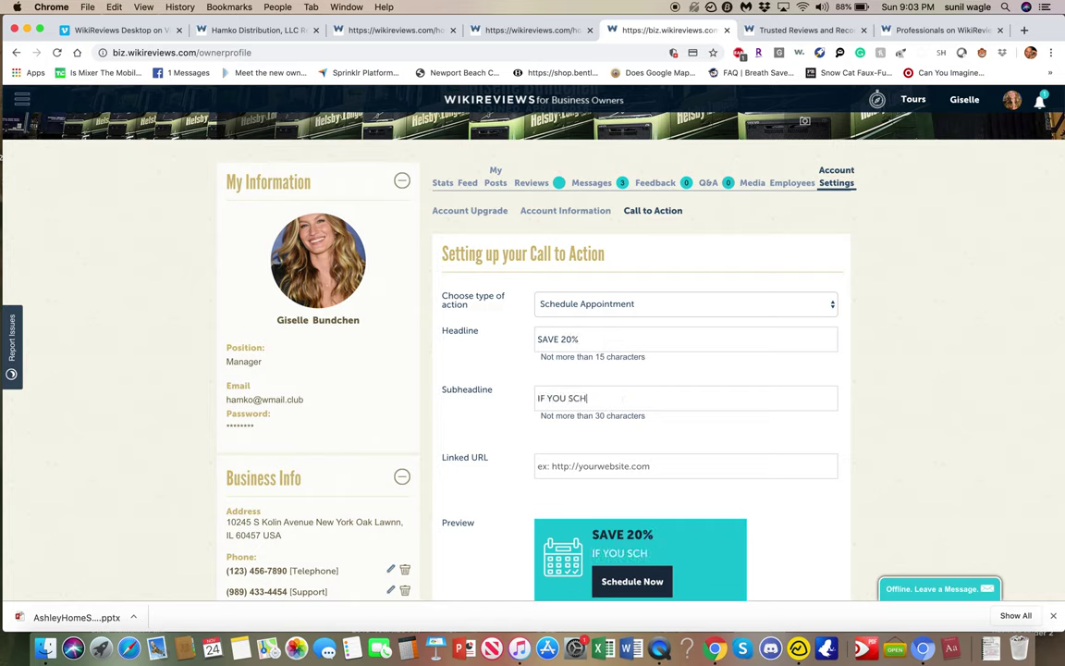
type("EDULE TODAY")
type("WWW.WIKIR")
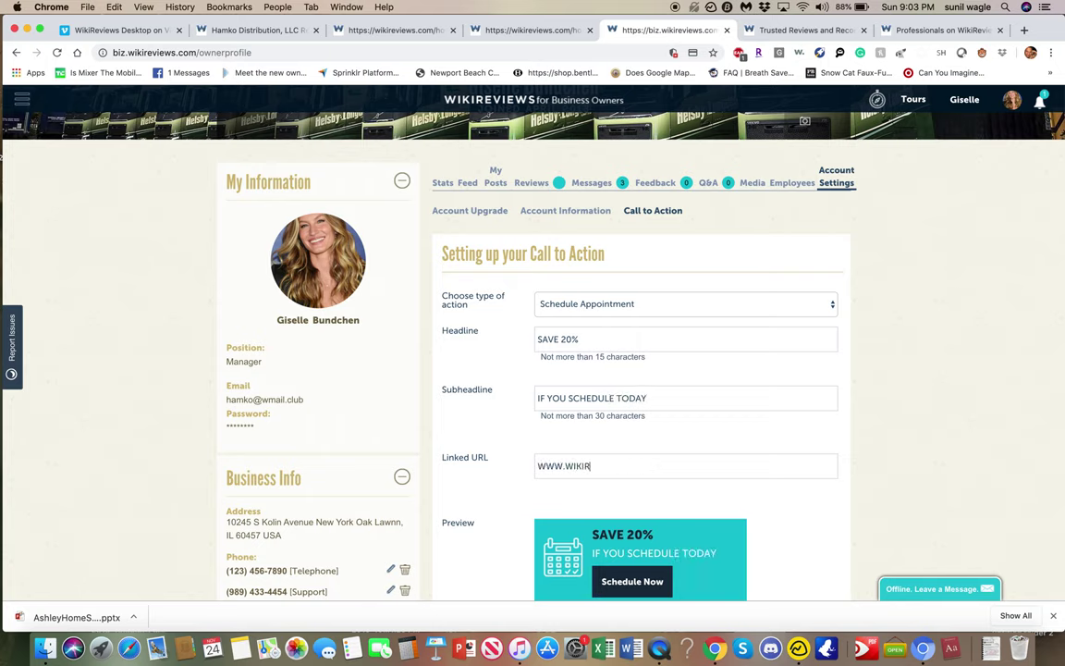
type("EVIEWS.COM")
scroll(690, 429, "down", 5)
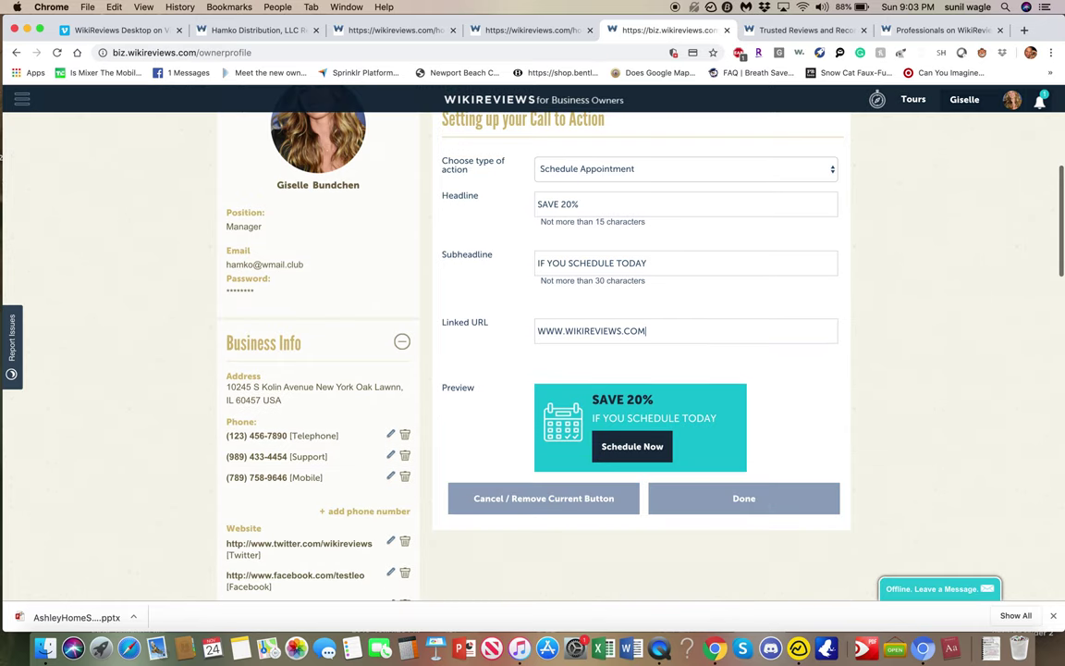
left_click(692, 431)
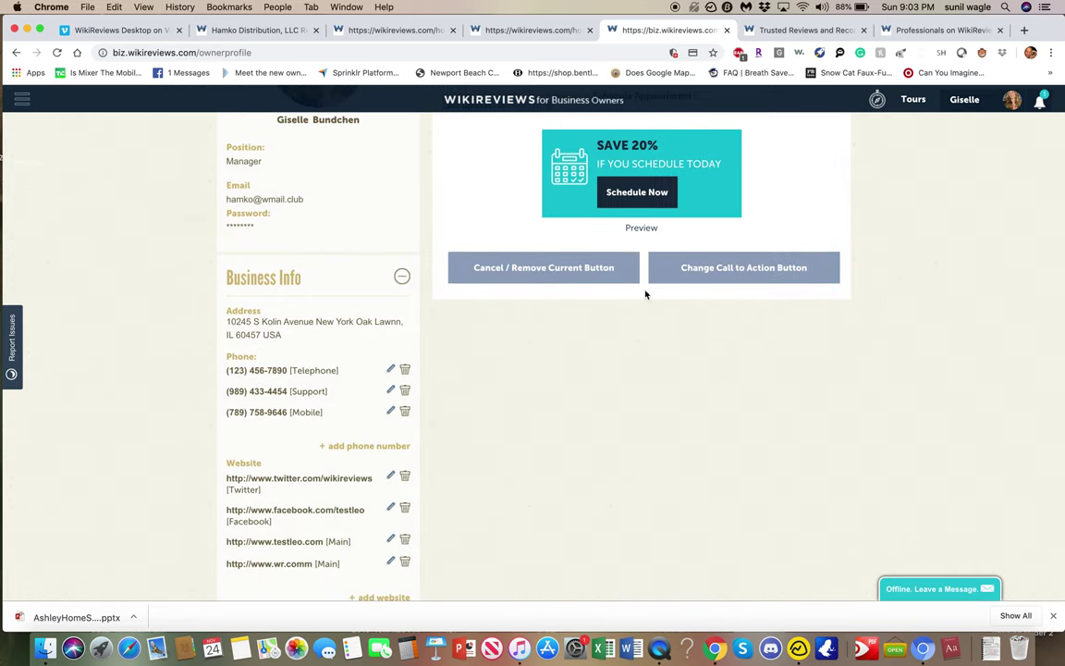
left_click(388, 30)
Reload the Hamko listing and open its SAVE 20% Schedule Now form.
left_click(249, 30)
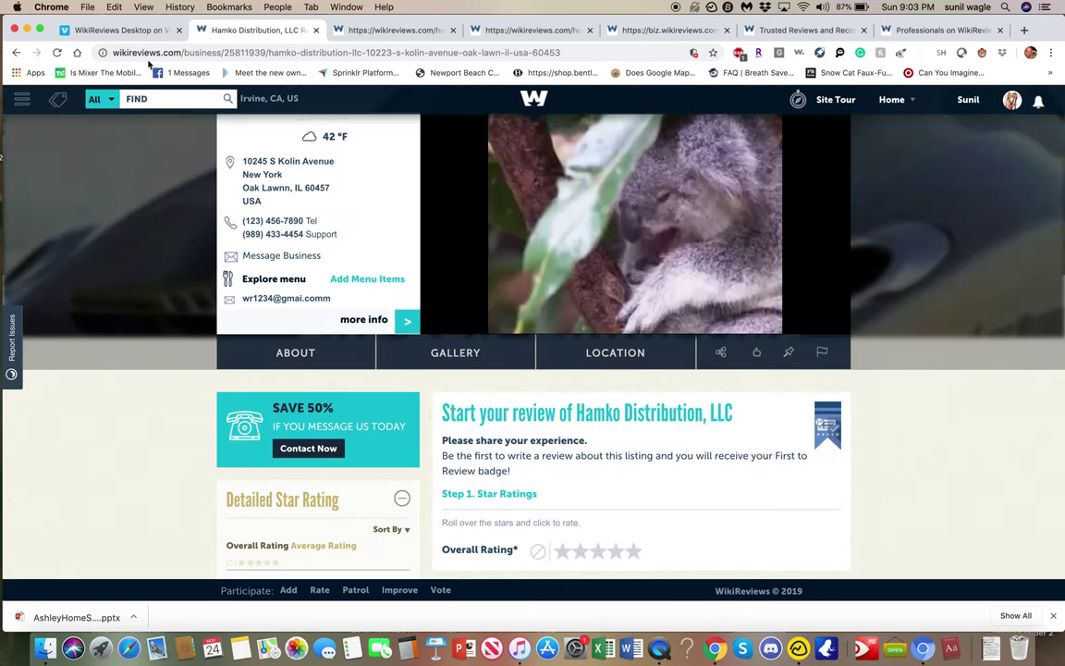
left_click(57, 53)
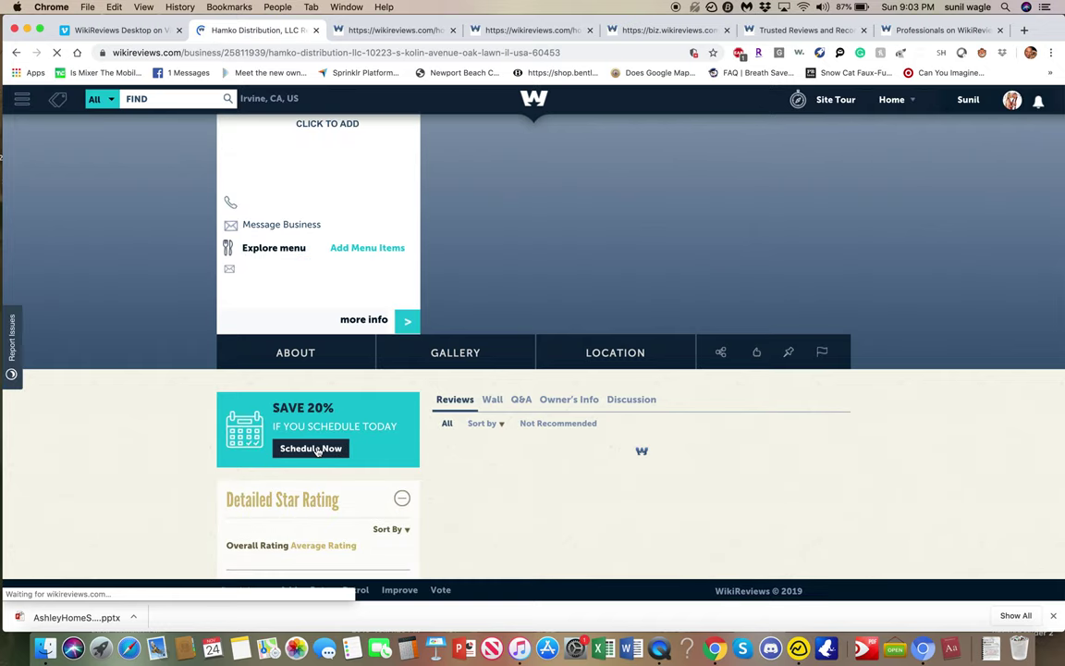
left_click(314, 449)
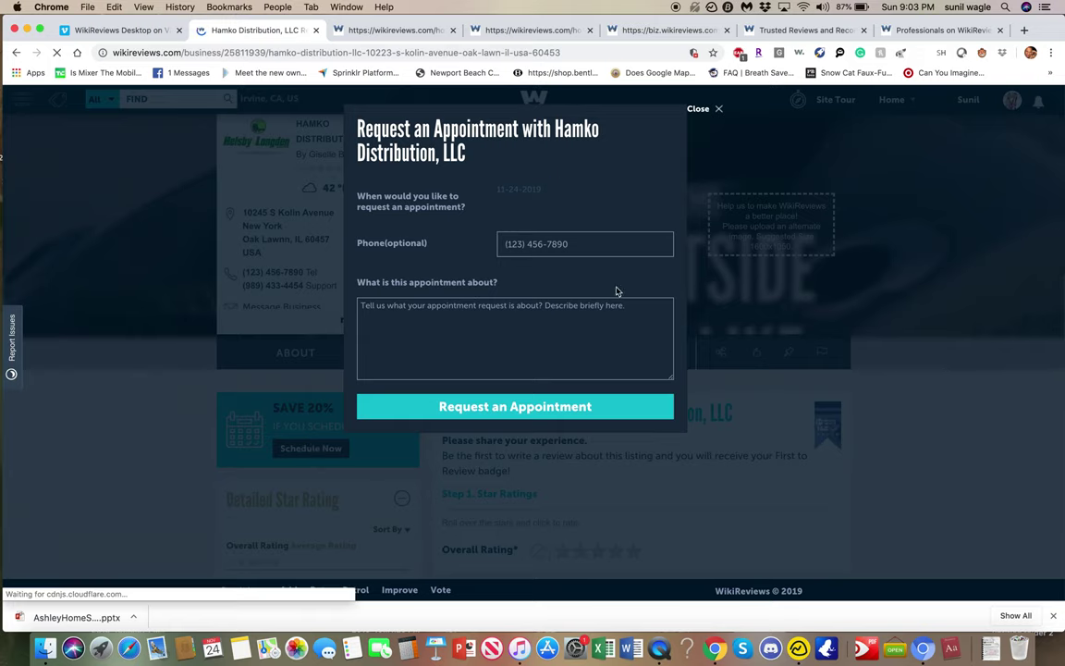
Request an appointment with the saved phone number and note I WOULD LIKE TO SEE YOU TOMORROW.
left_click(606, 244)
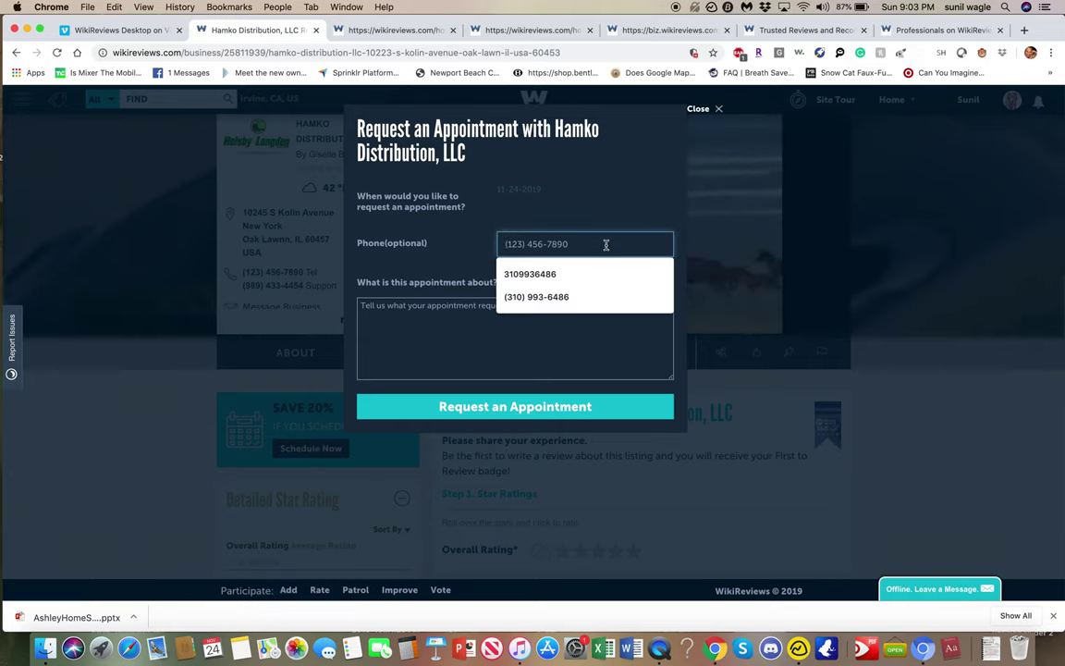
left_click(594, 296)
left_click(561, 320)
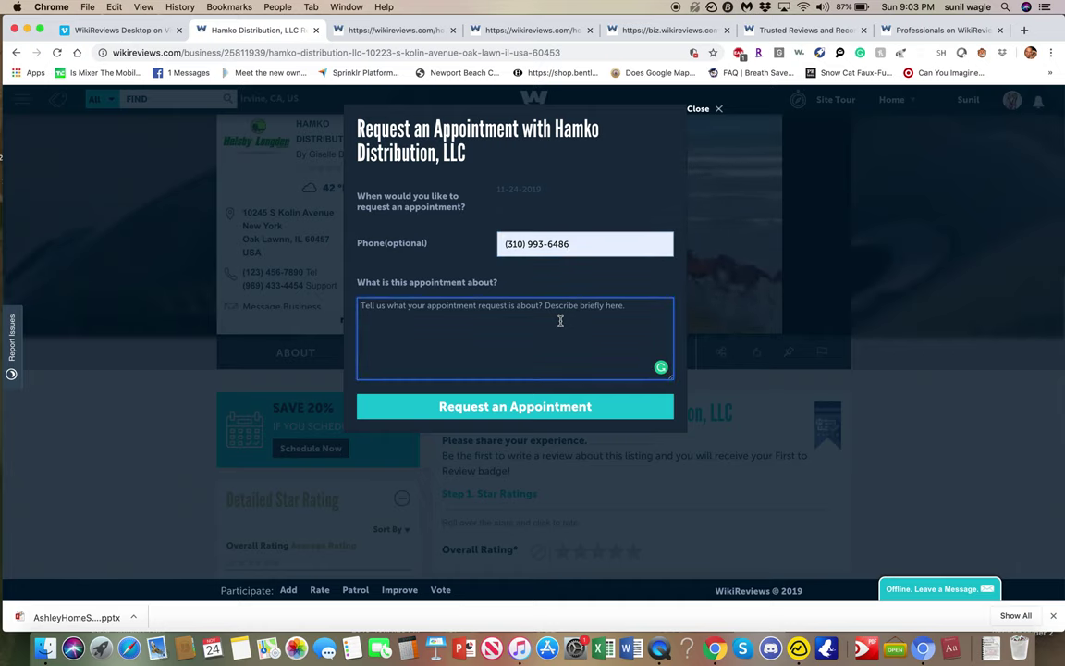
type("I WOULD LIKE")
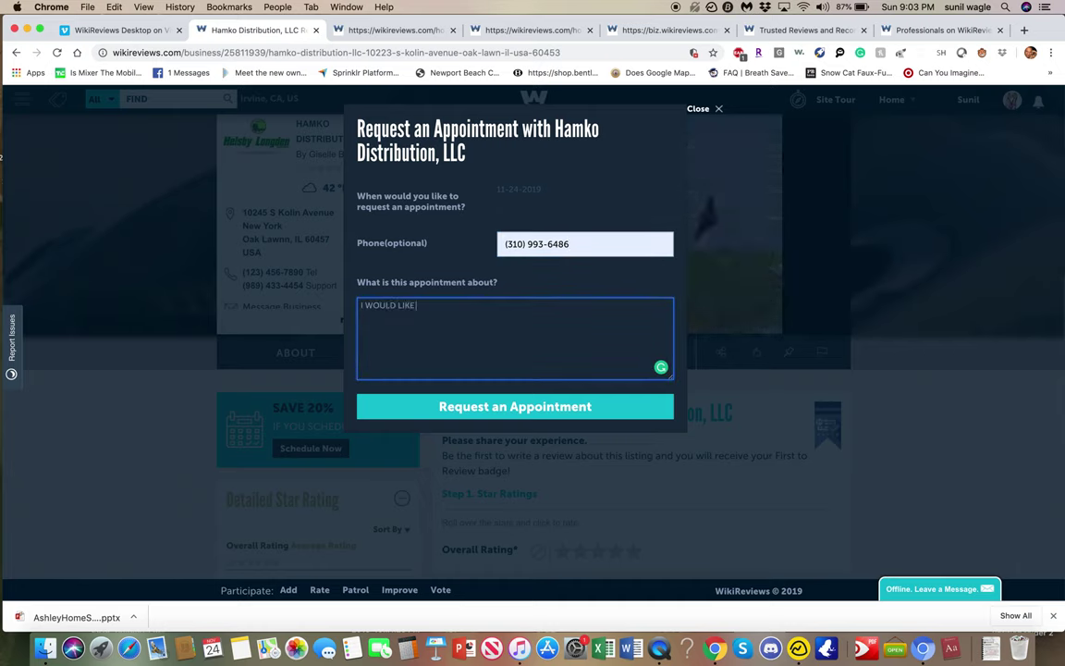
type(" TO SEE YOU TOMORROW")
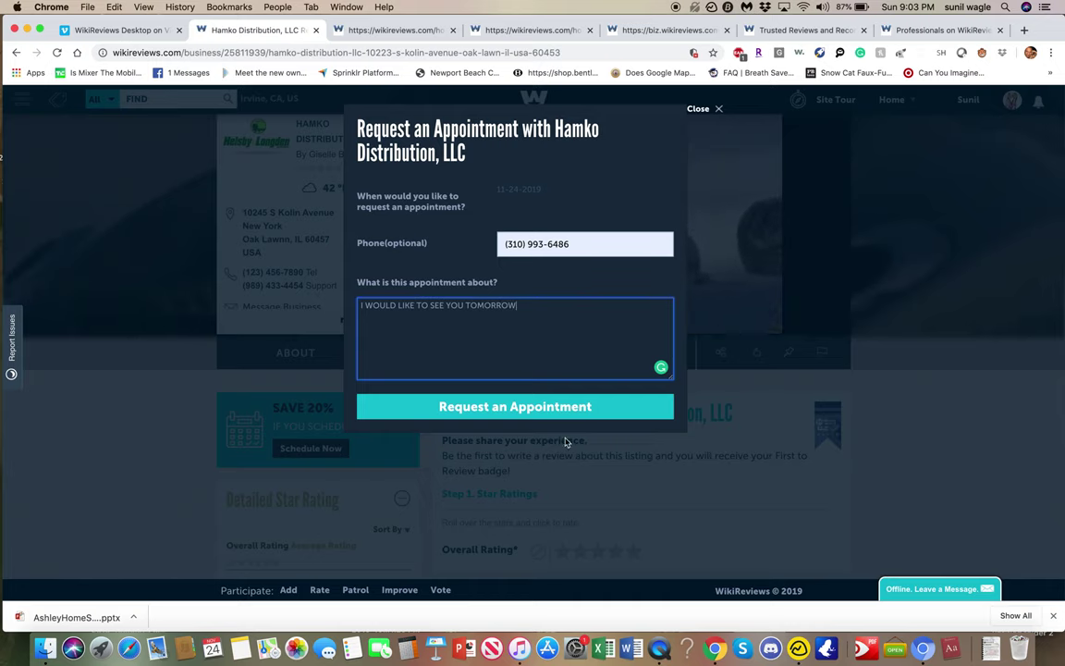
left_click(588, 407)
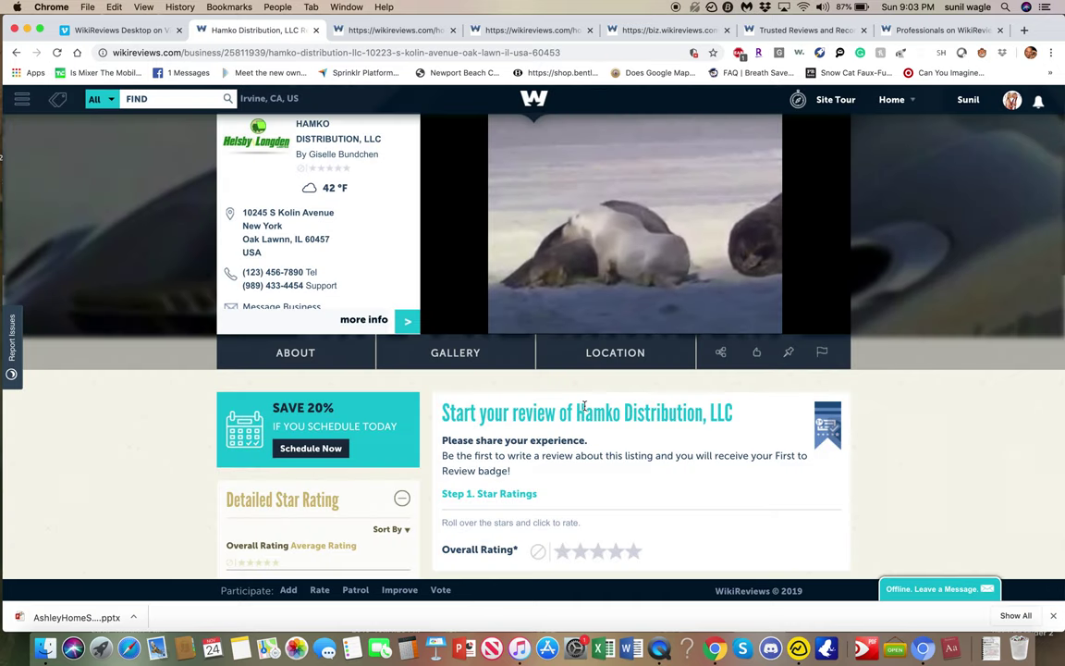
left_click(644, 32)
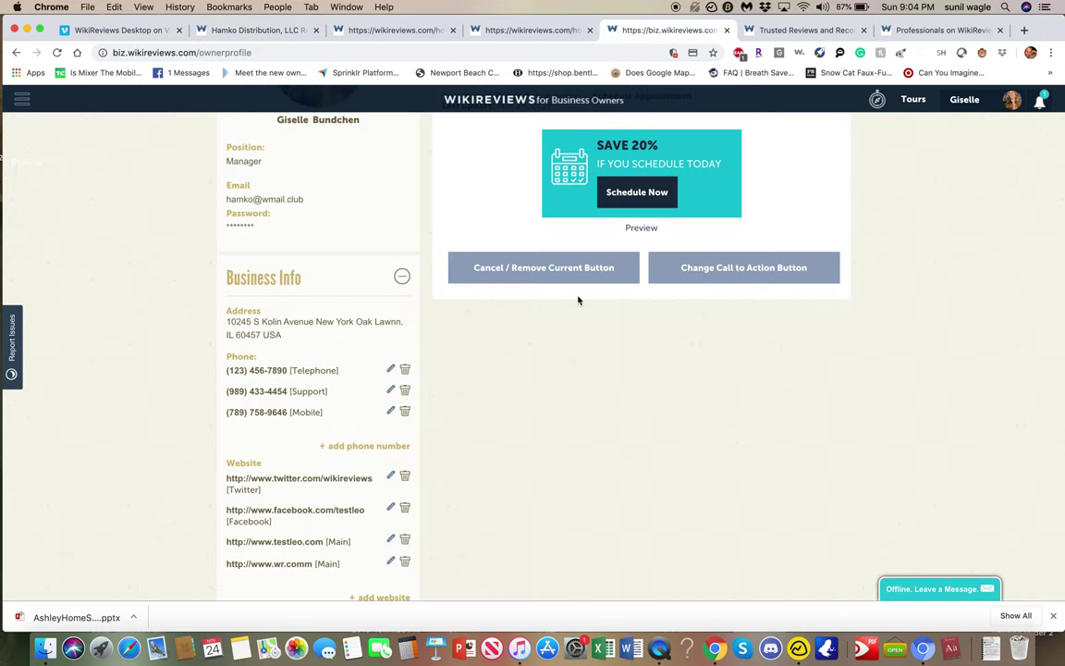
Check the owner's messages for the new appointment request.
scroll(577, 300, "up", 5)
left_click(591, 378)
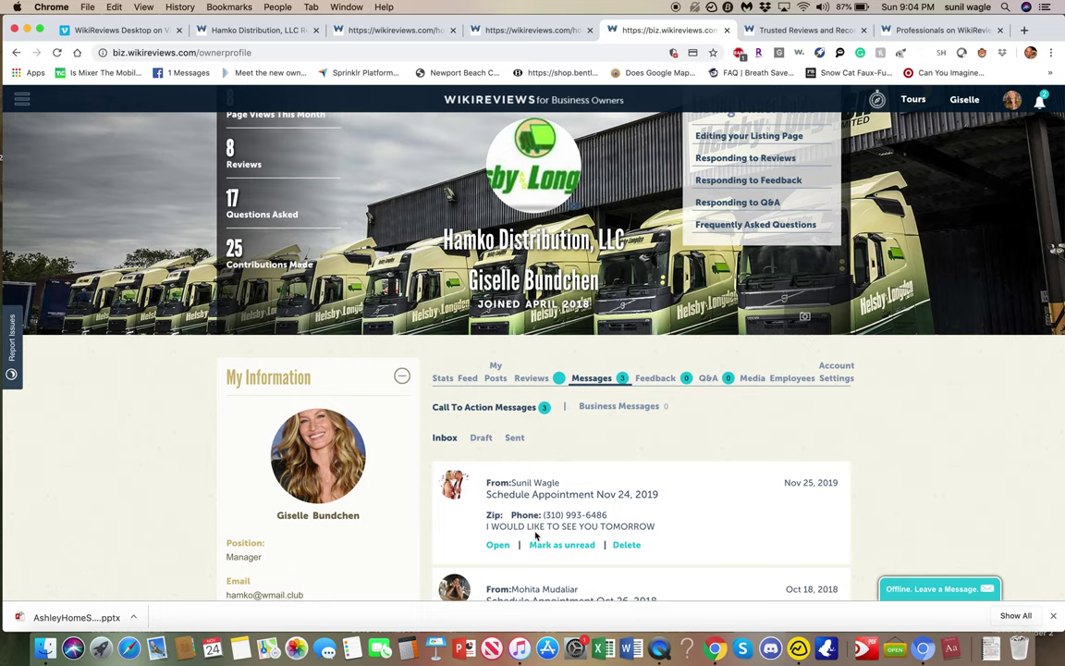
scroll(649, 518, "down", 3)
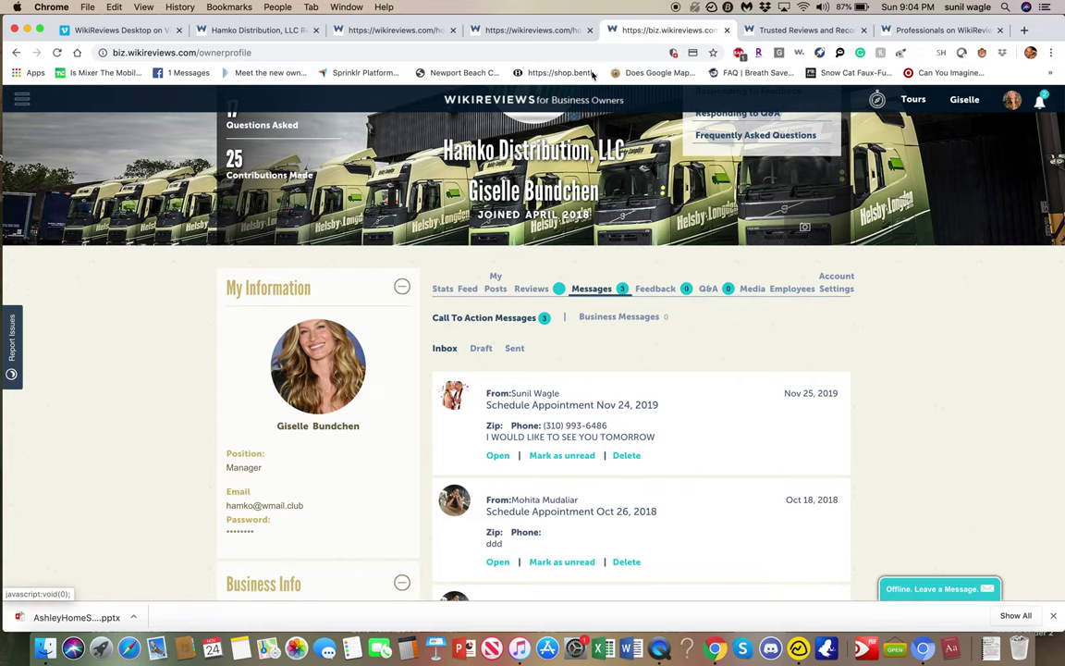
Open the Q&A section on the Hamko Distribution listing.
left_click(227, 28)
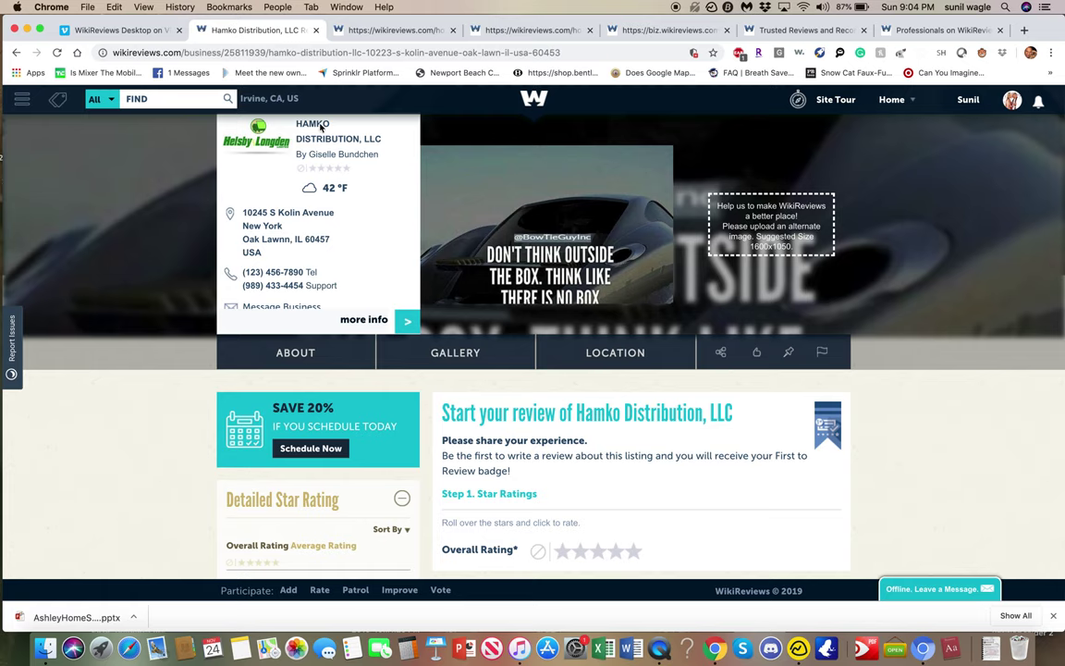
scroll(564, 298, "down", 2)
scroll(564, 297, "down", 5)
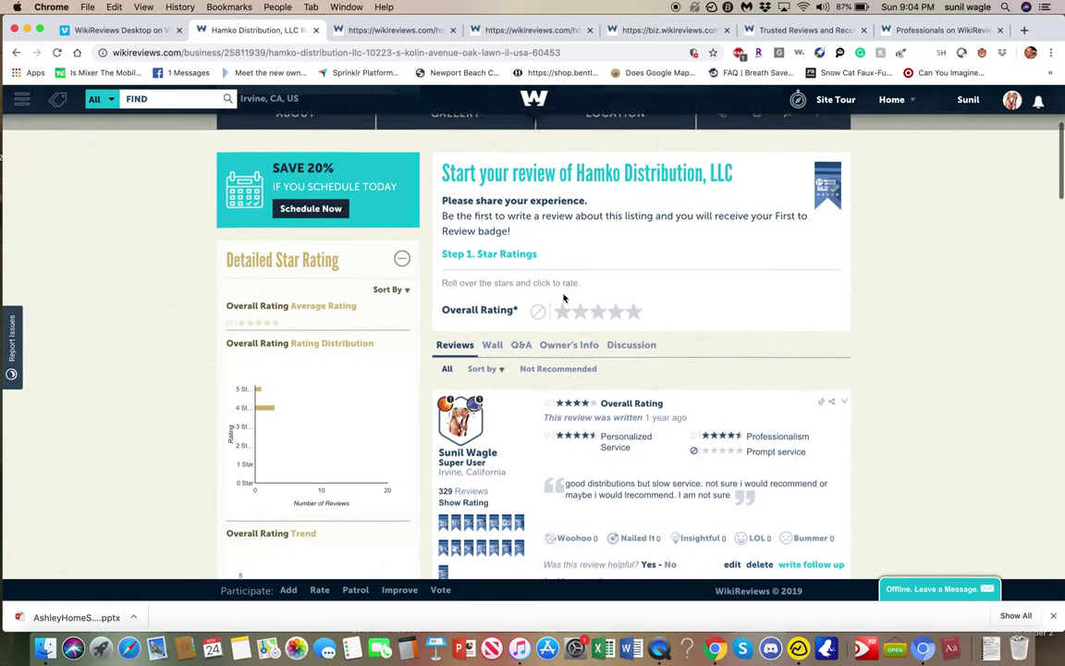
scroll(564, 298, "up", 5)
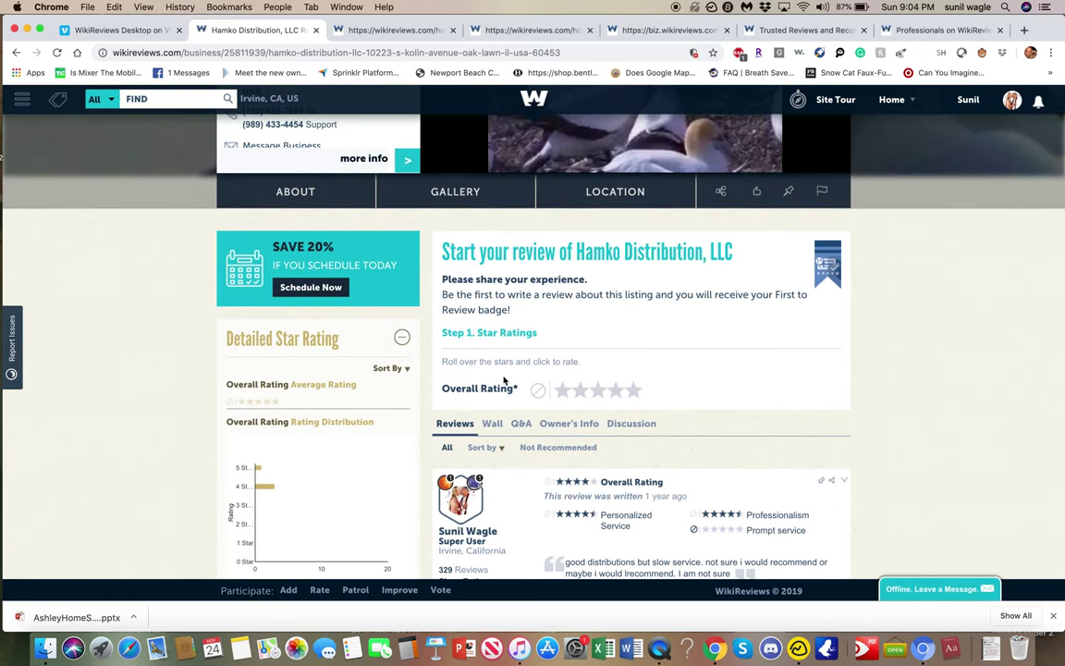
left_click(520, 425)
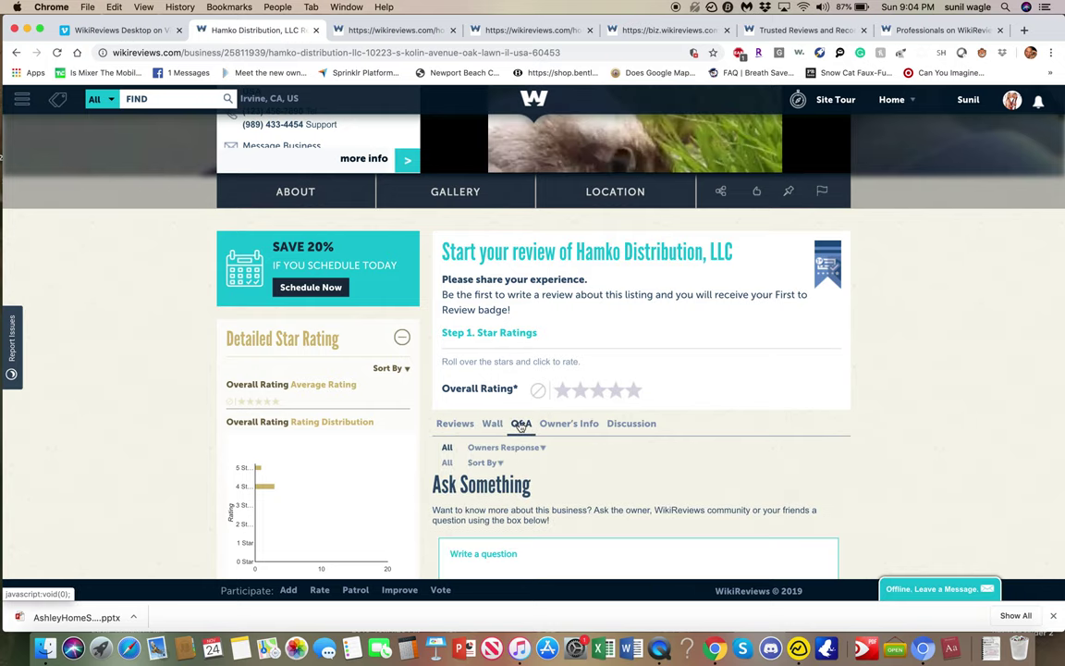
Write the question HOW MANYY DAYS OF THE WEEK ARE YOU OPEN? on the Hamko listing.
scroll(521, 425, "down", 7)
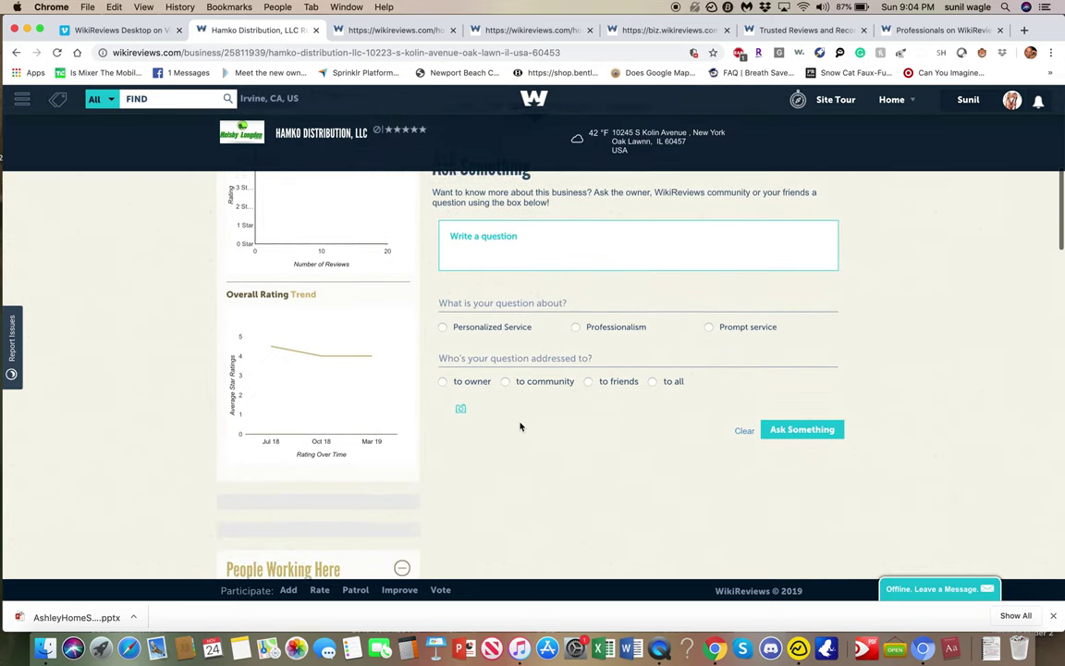
scroll(520, 426, "up", 3)
left_click(494, 386)
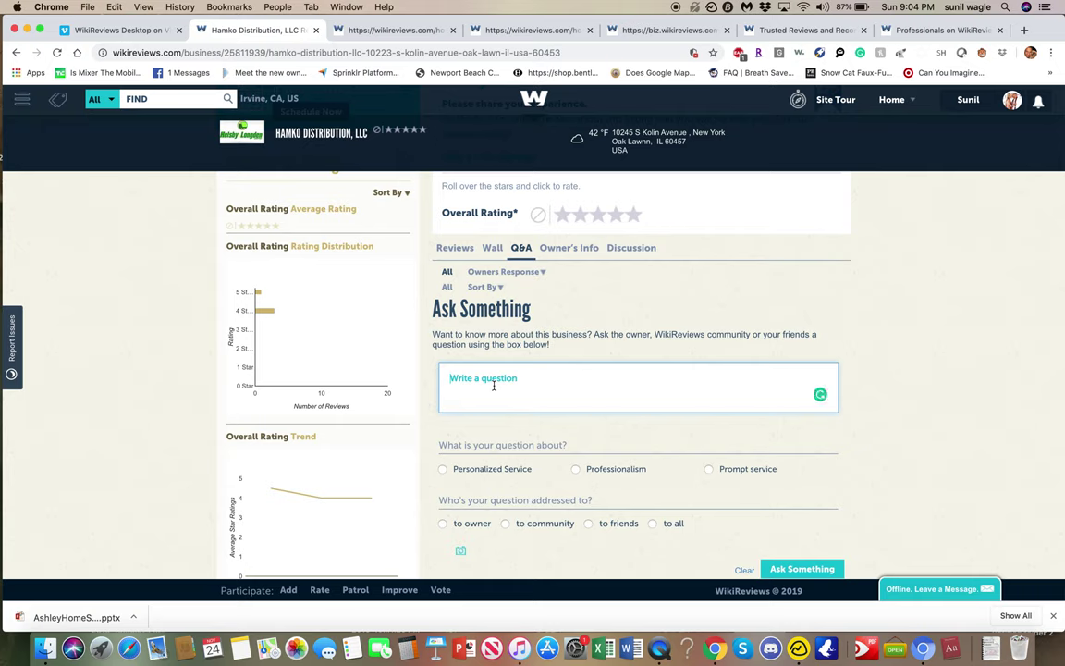
type("HOW MANY")
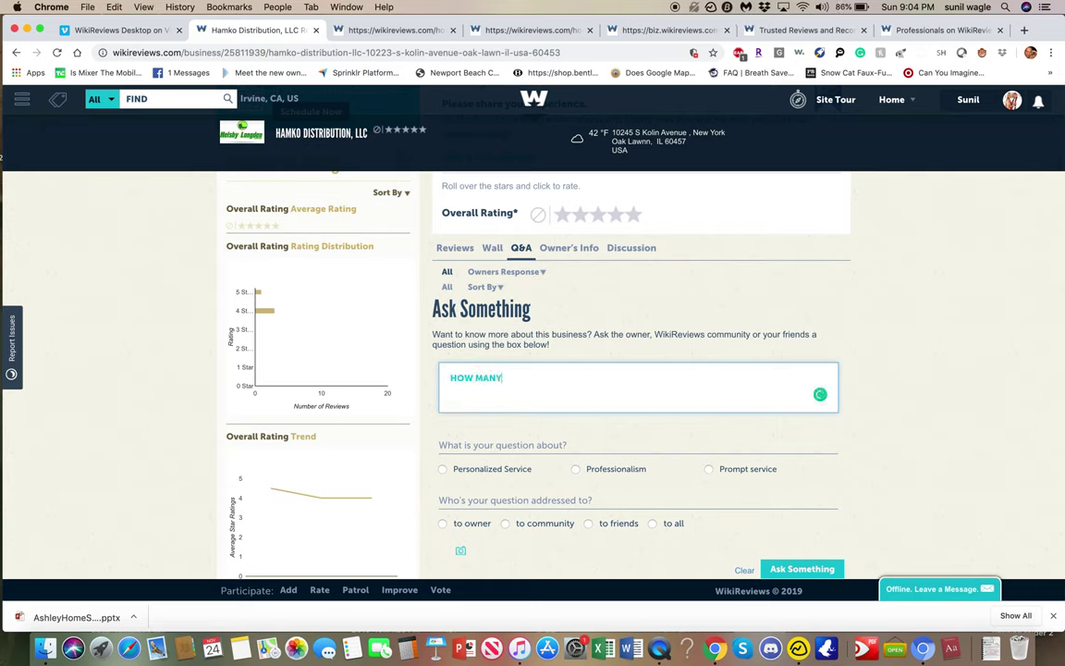
type("Y DAYS OF THE WEEK ARE YOU OPEN?")
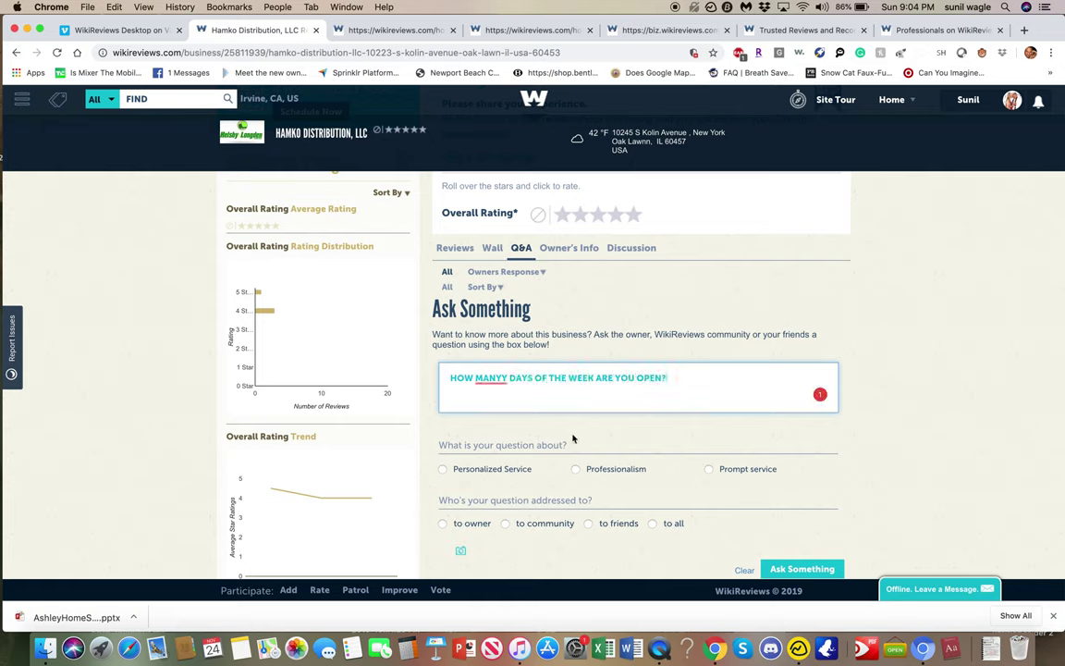
Address the question to all and post it.
scroll(573, 462, "down", 2)
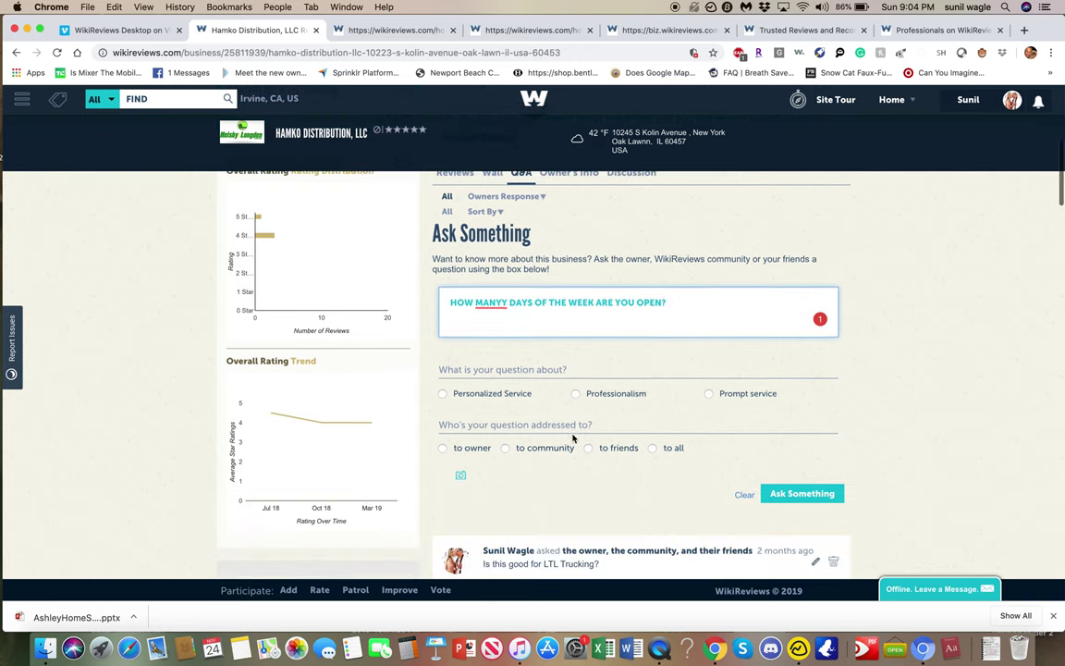
left_click(443, 446)
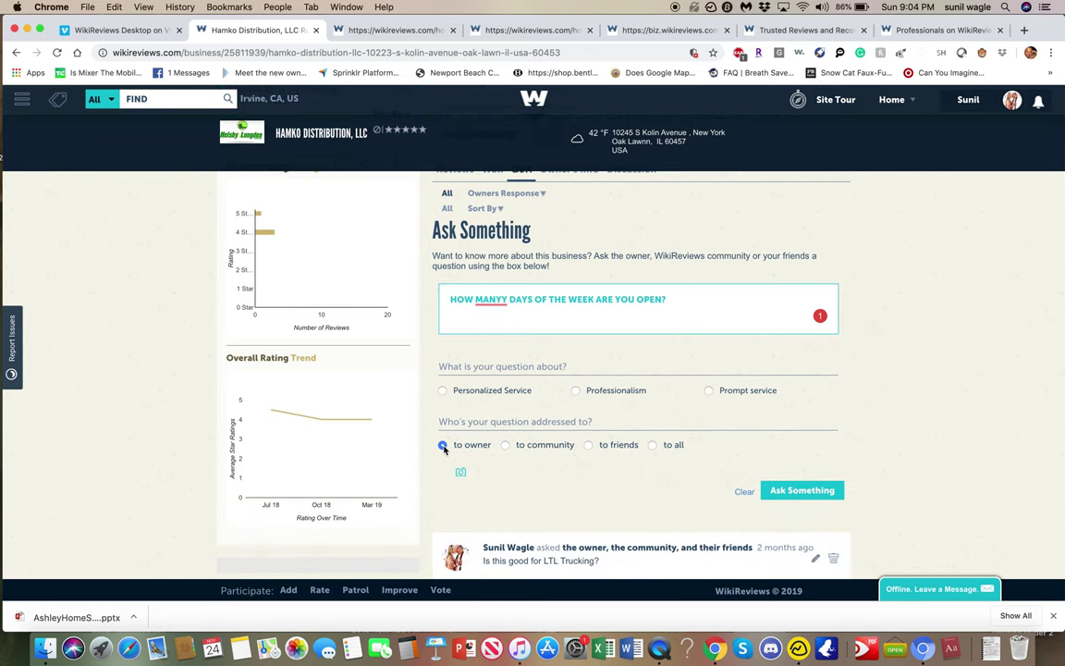
left_click(589, 445)
left_click(506, 444)
left_click(653, 447)
scroll(688, 488, "down", 2)
left_click(818, 410)
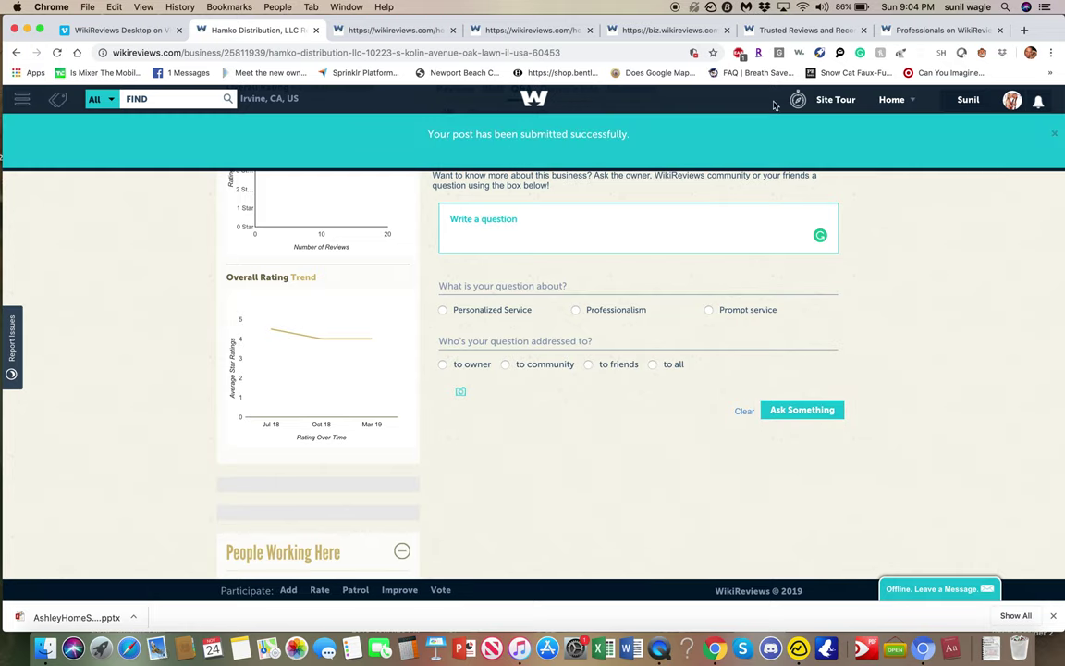
left_click(801, 29)
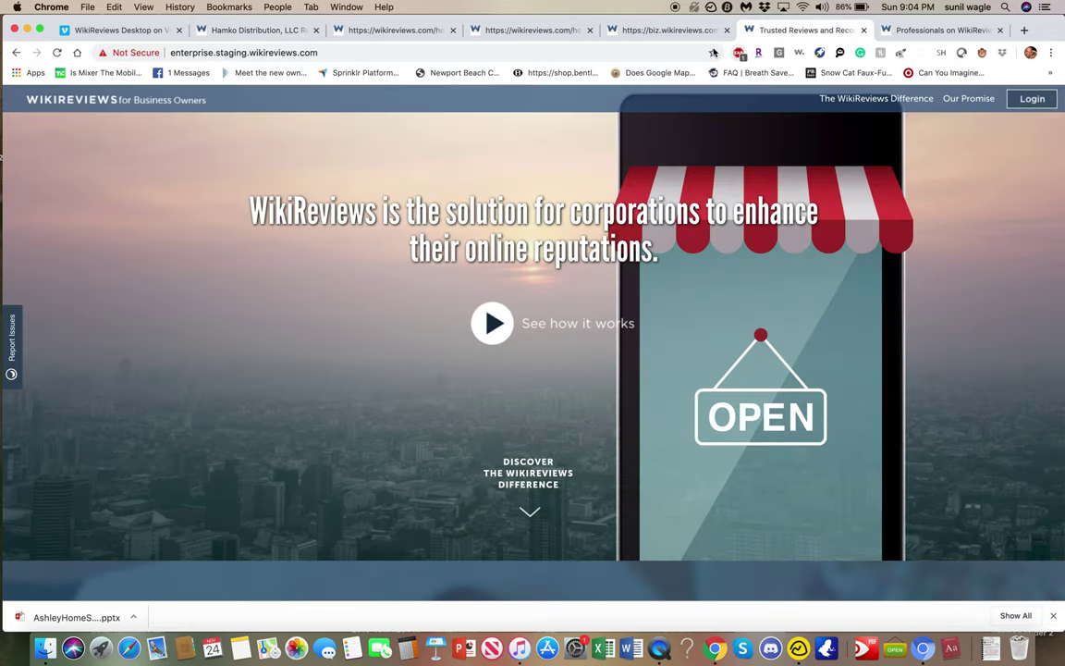
Close the duplicate home tab and view the opening-days question among the owner's pending Q&A.
left_click(388, 30)
left_click(529, 30)
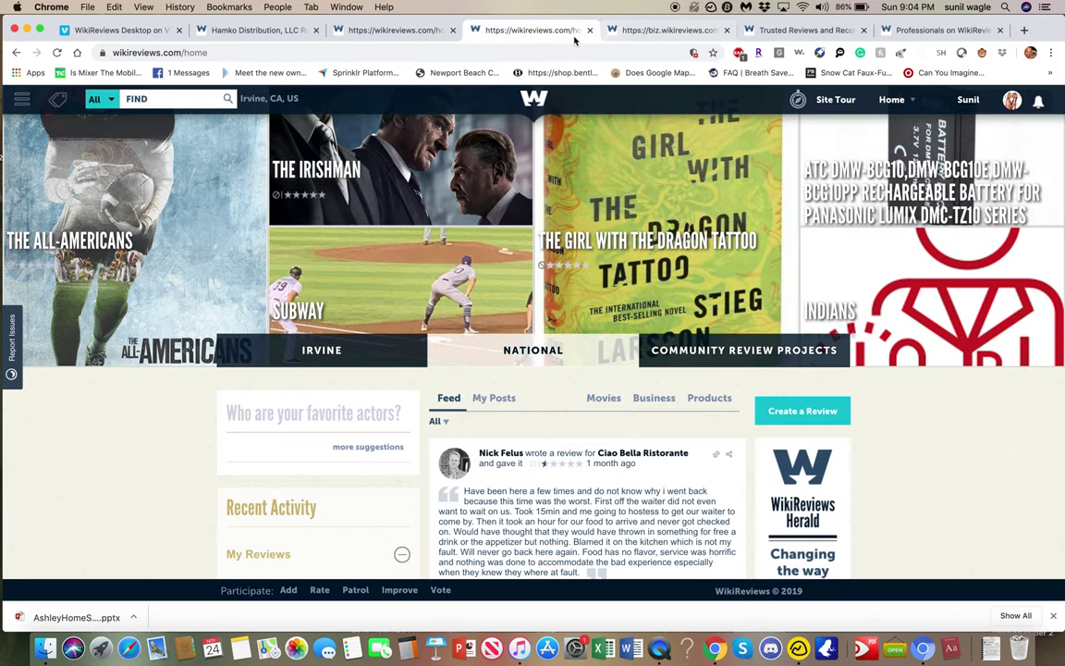
left_click(590, 30)
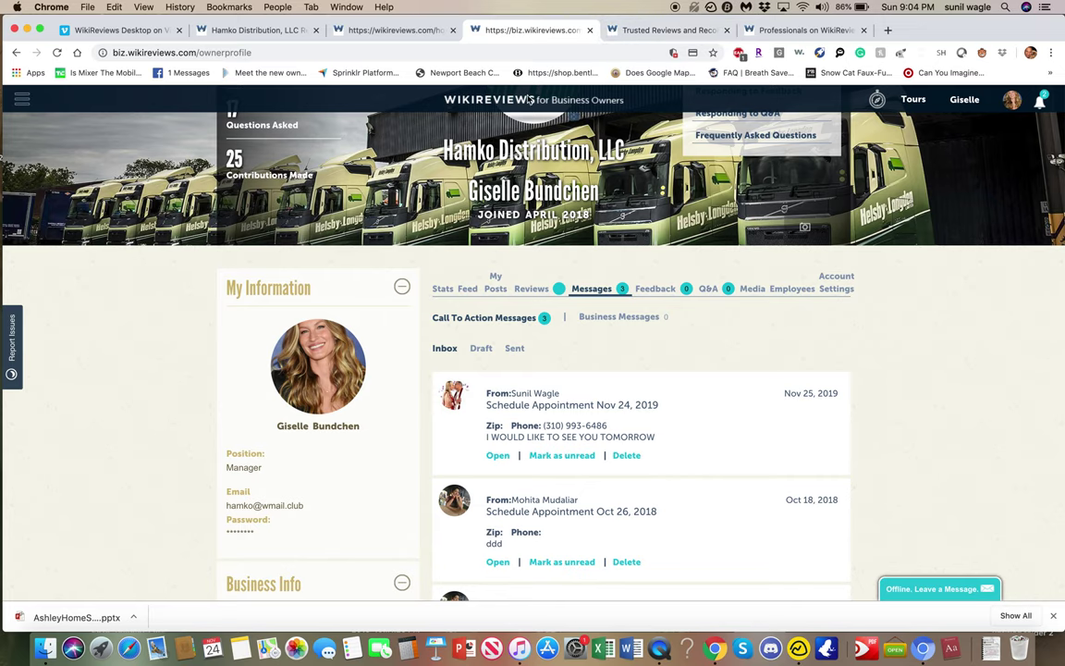
left_click(709, 289)
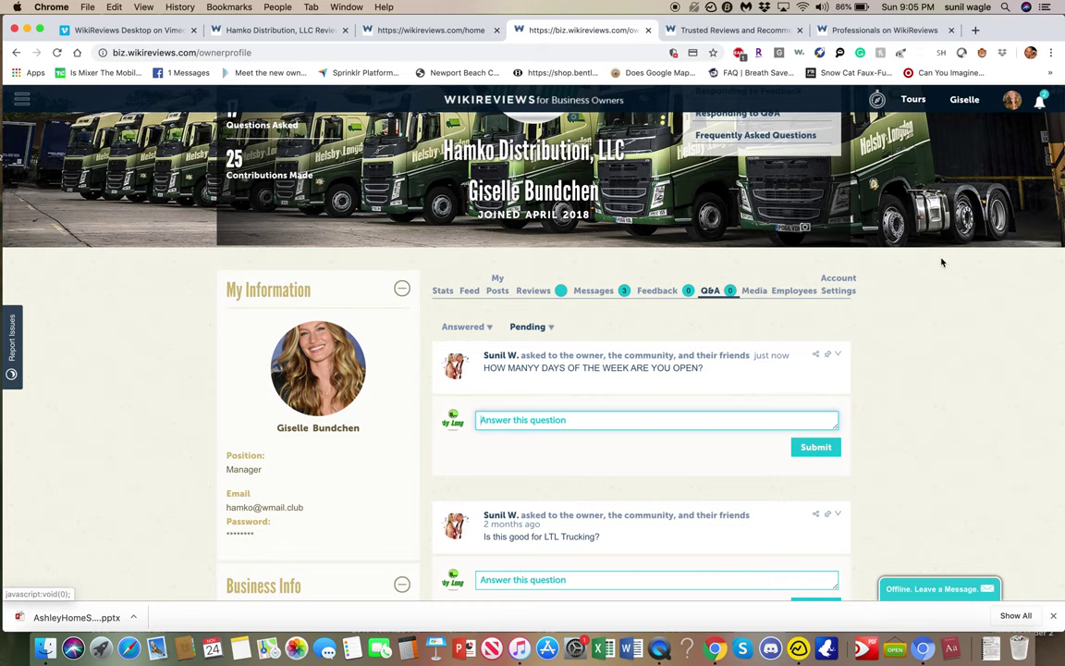
Scroll through the Currently Working Here employee list for Hamko Distribution, LLC.
left_click(795, 291)
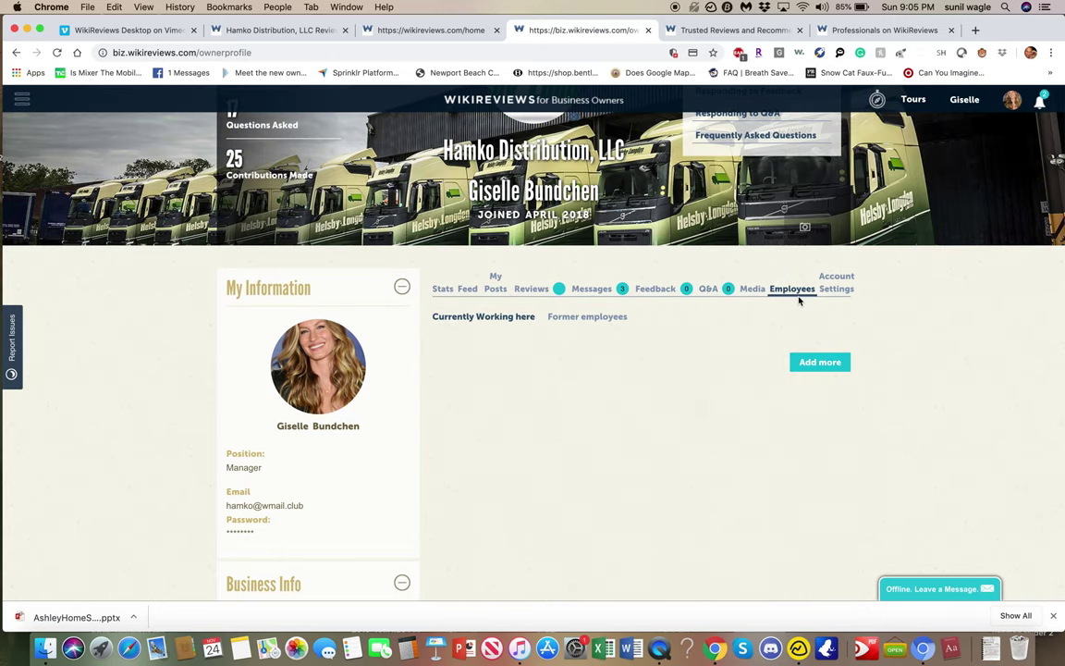
scroll(555, 420, "down", 3)
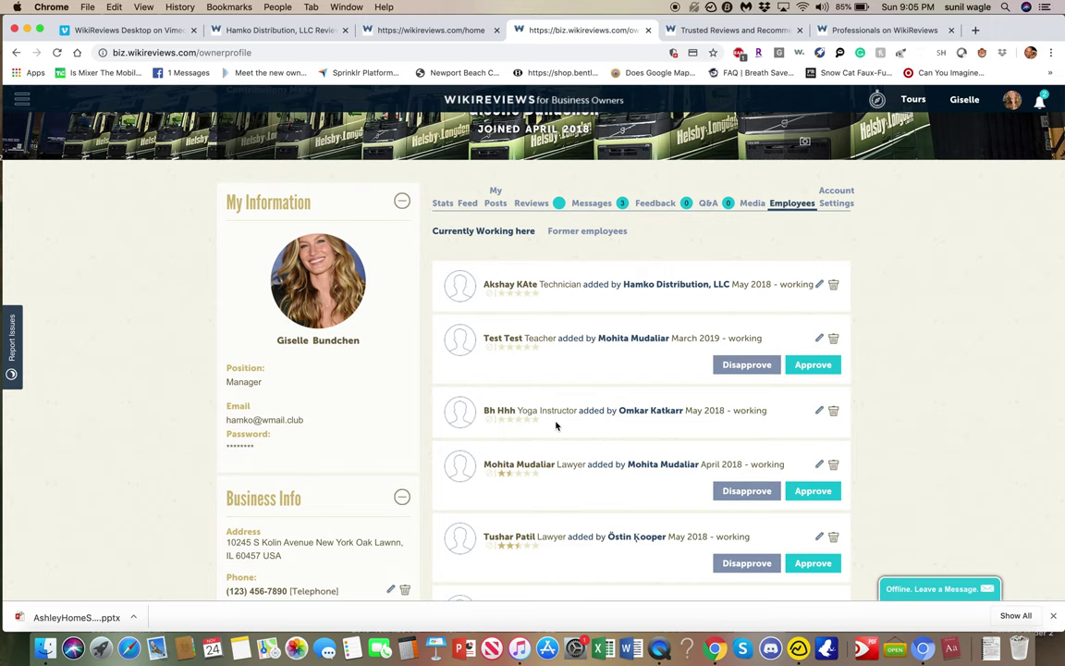
scroll(556, 426, "up", 3)
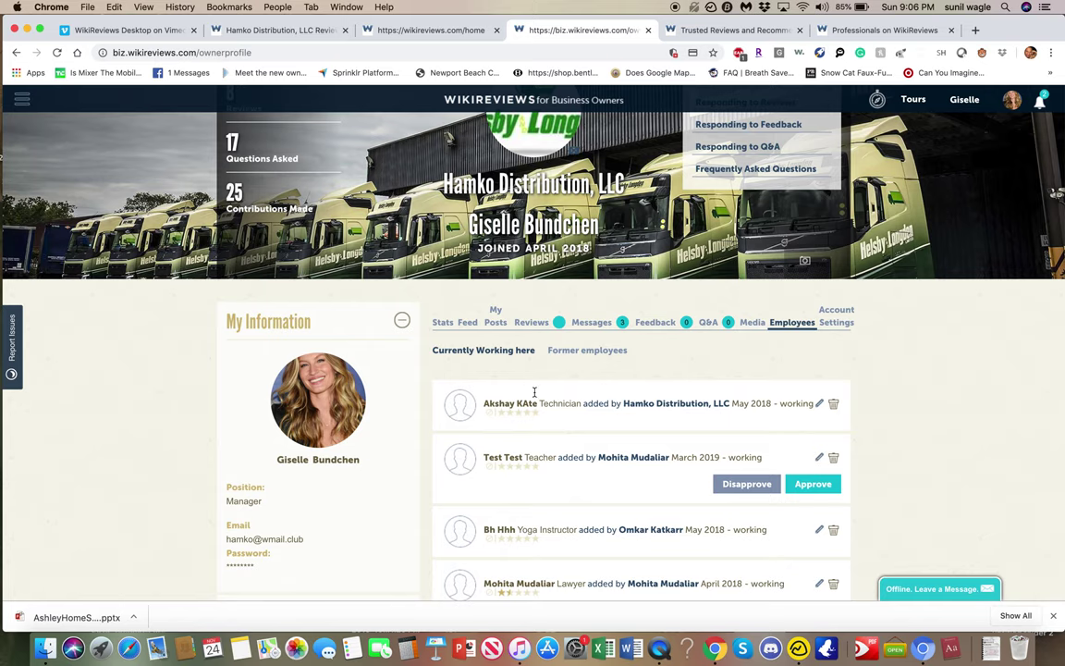
left_click(226, 30)
Scroll the Hamko listing to review the unanswered question and three People Working Here.
scroll(277, 356, "down", 5)
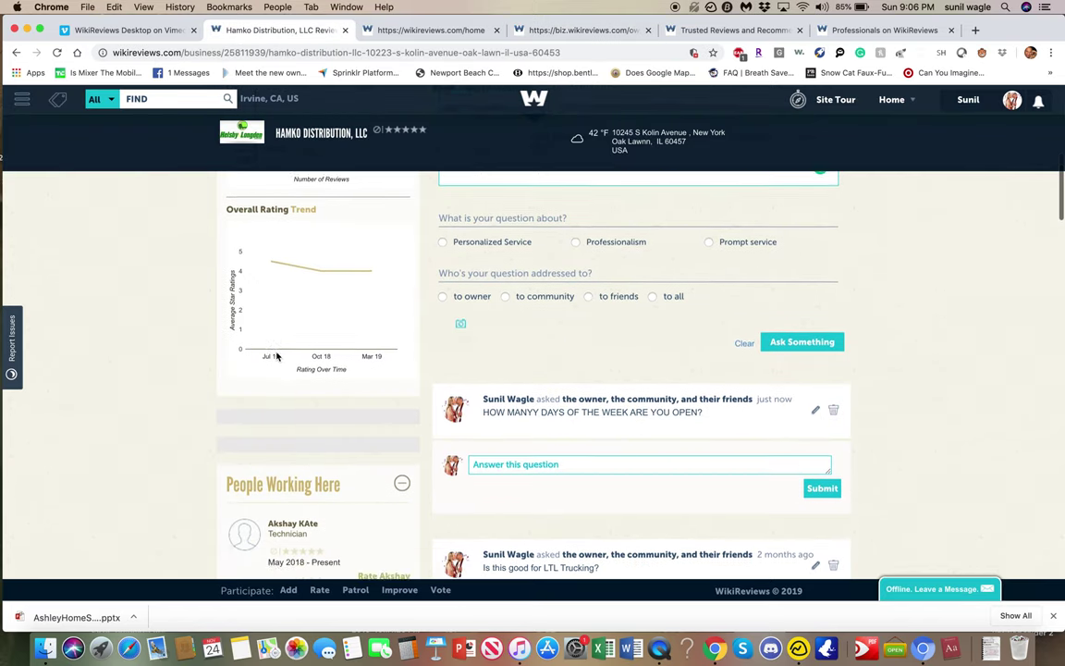
scroll(277, 355, "down", 4)
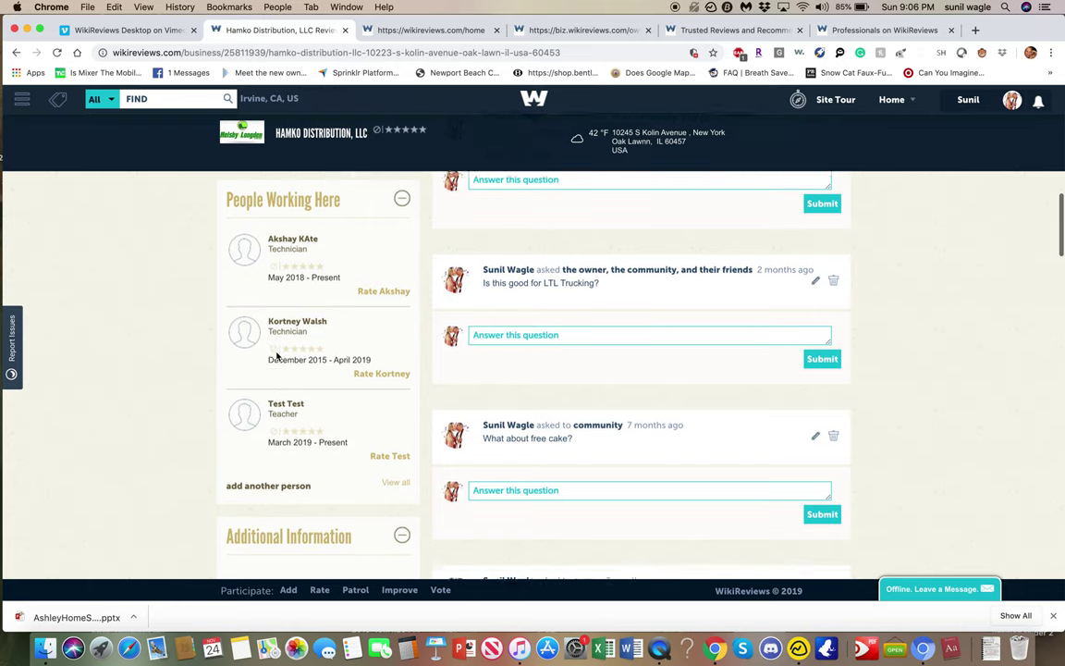
scroll(277, 358, "up", 1)
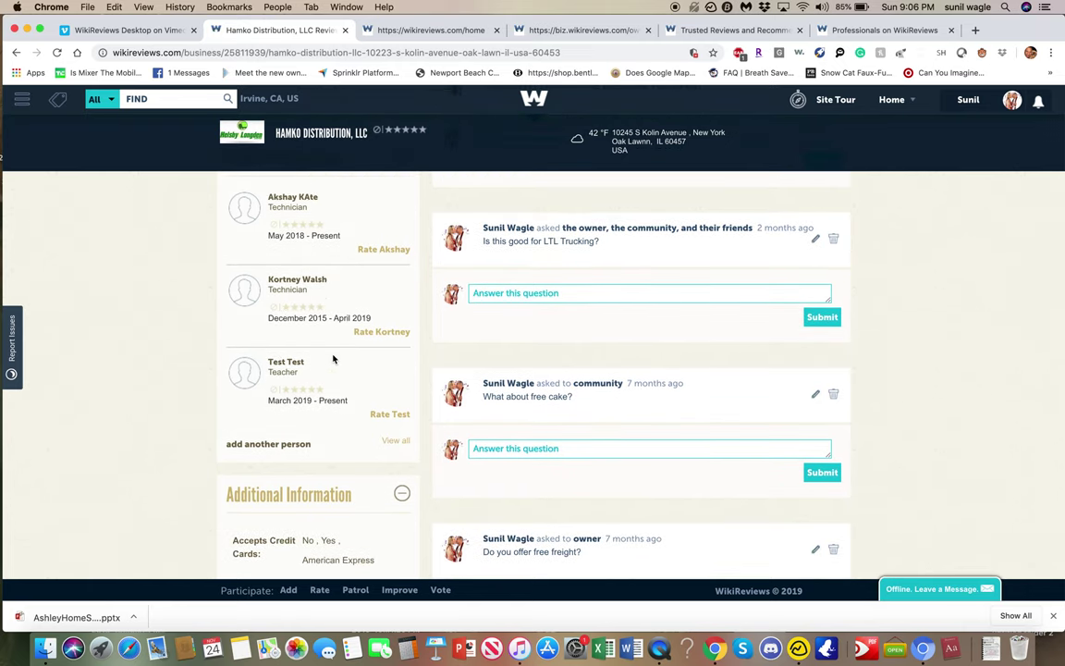
scroll(333, 359, "up", 3)
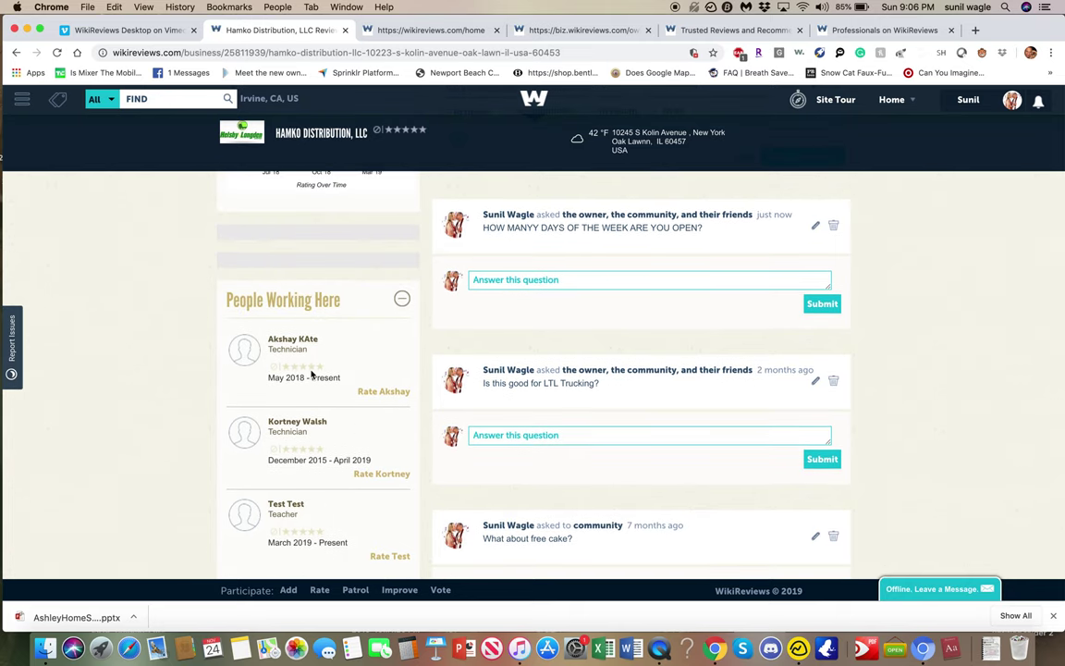
scroll(308, 384, "down", 3)
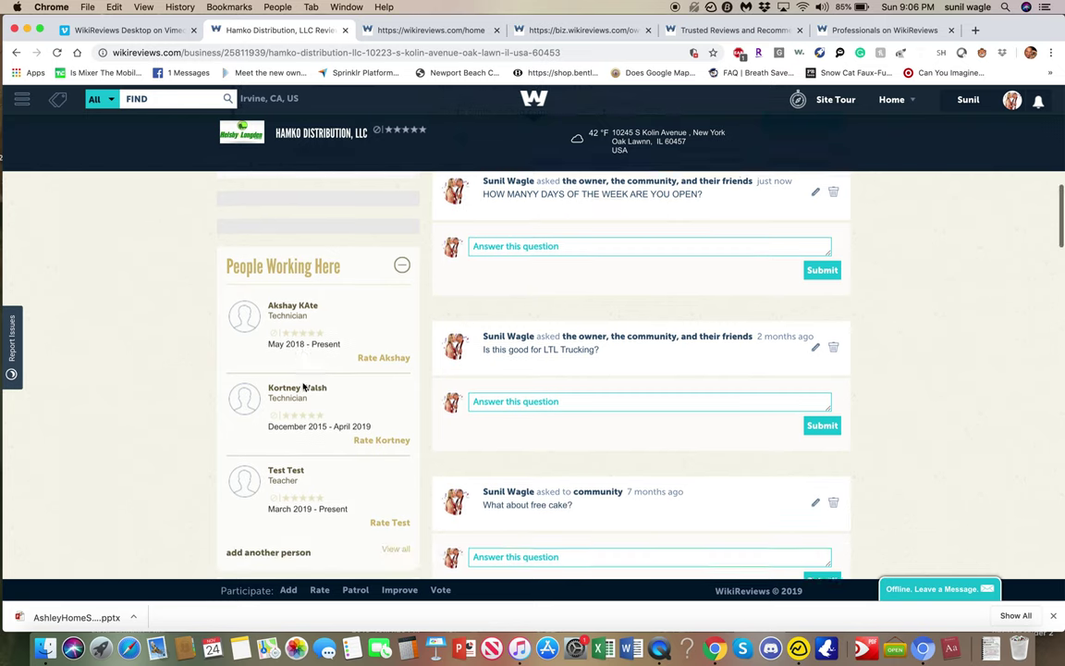
scroll(302, 386, "down", 2)
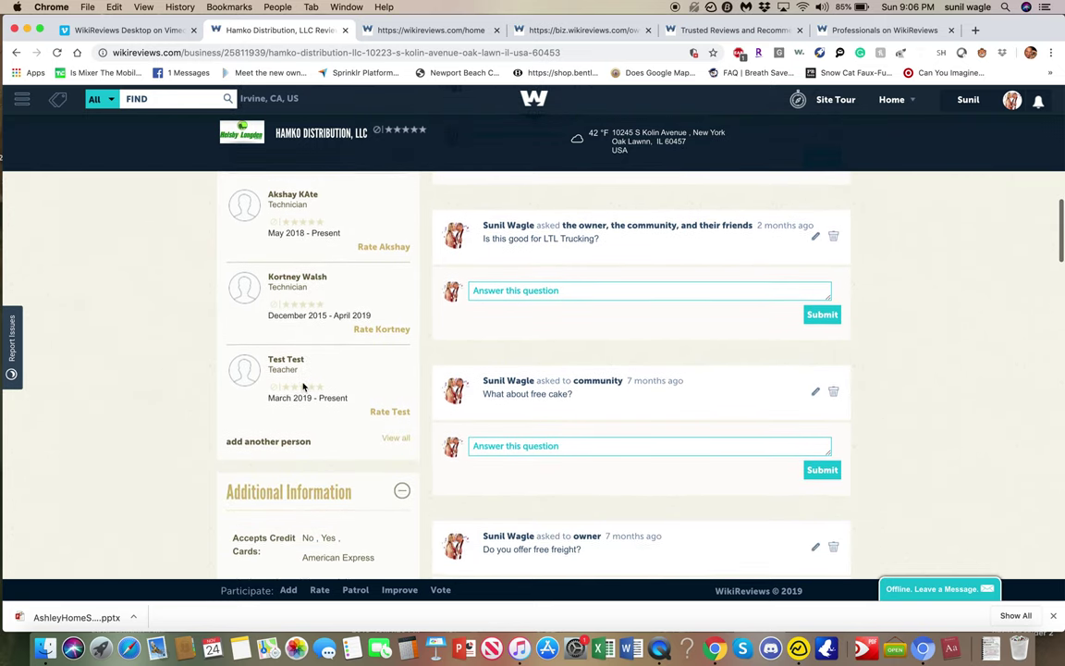
scroll(302, 387, "up", 1)
scroll(302, 387, "up", 2)
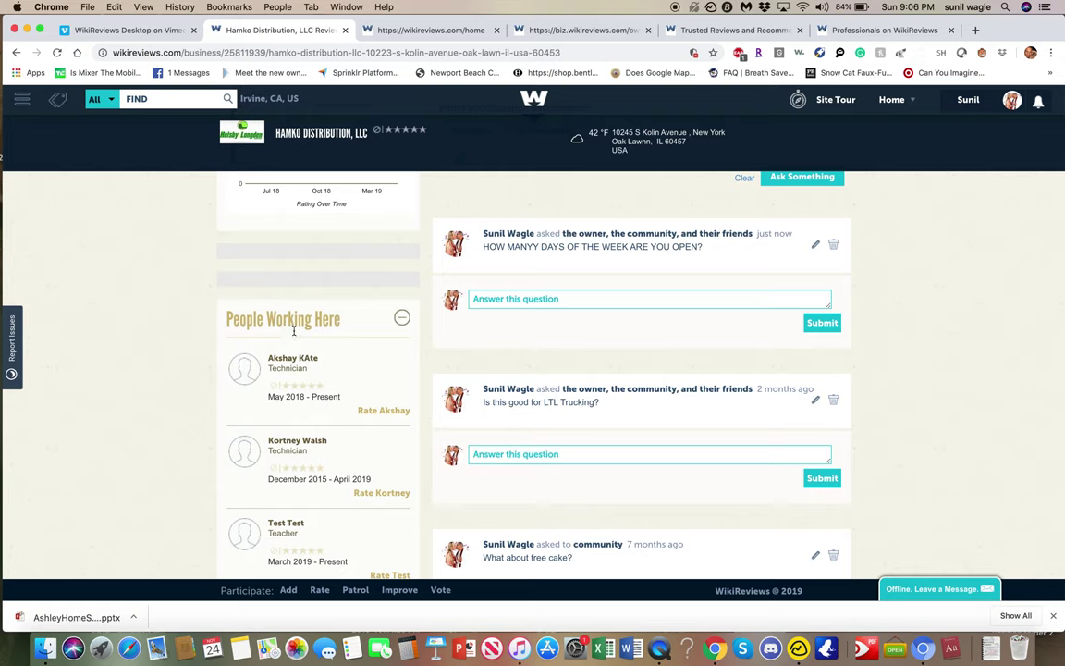
scroll(282, 325, "down", 4)
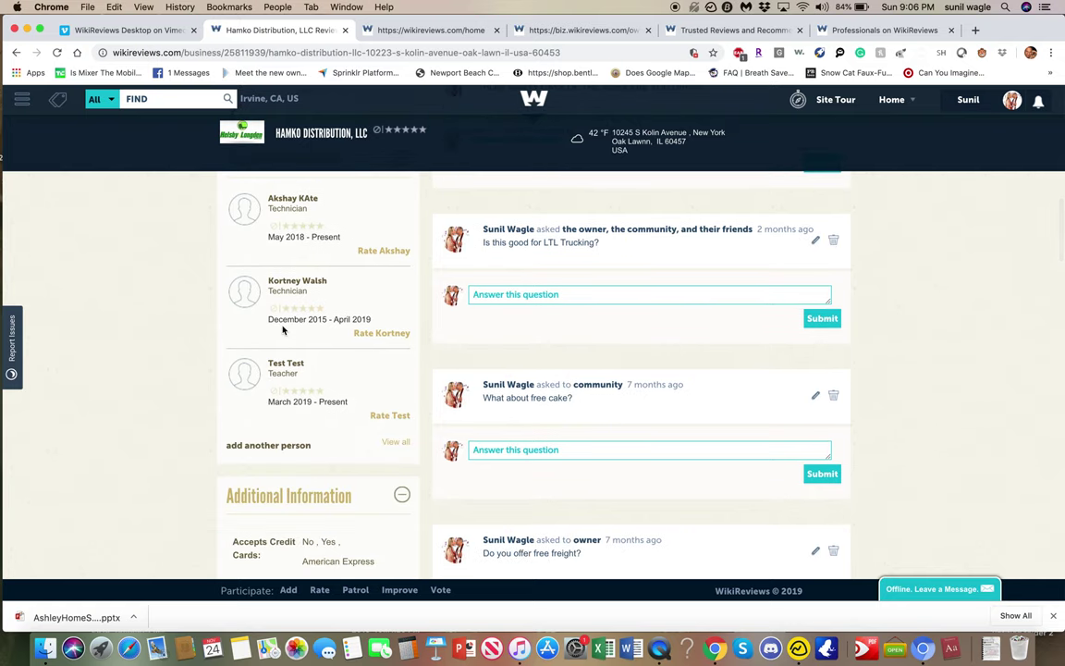
scroll(283, 330, "up", 2)
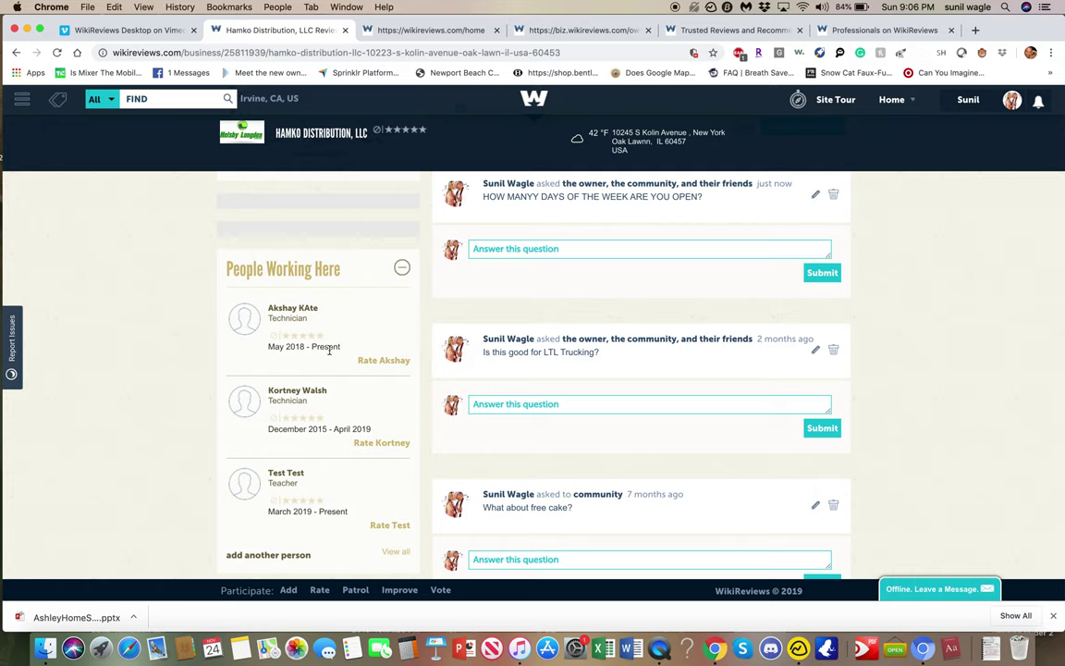
left_click(480, 33)
Back on the Hamko Distribution owner profile, view the notifications list, then messages, then notifications again.
left_click(559, 29)
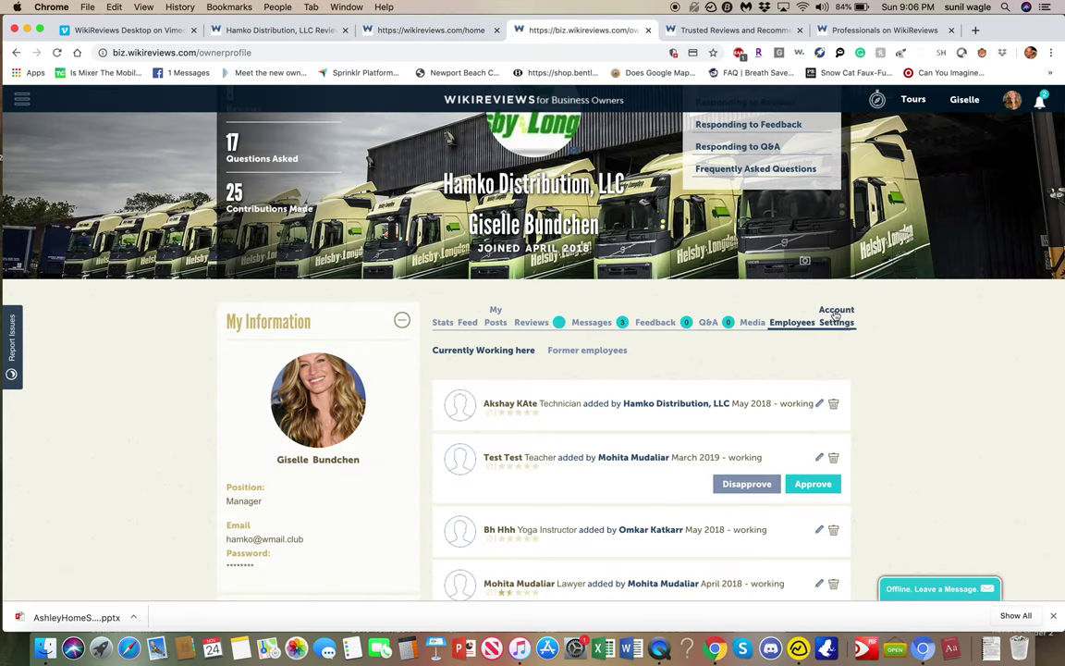
scroll(791, 370, "up", 2)
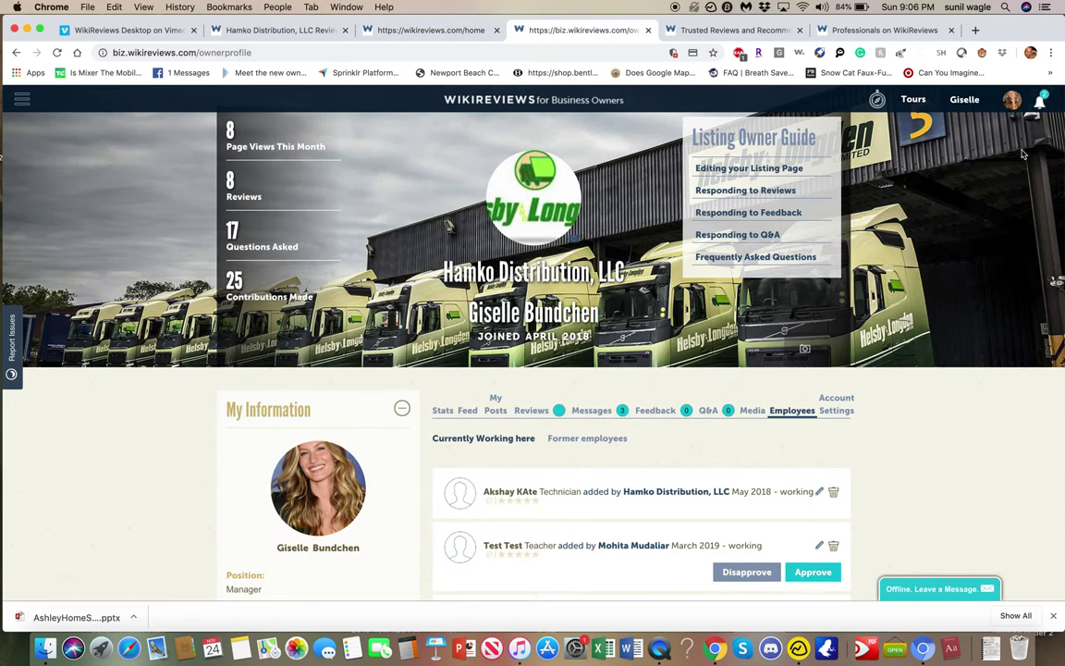
left_click(1040, 103)
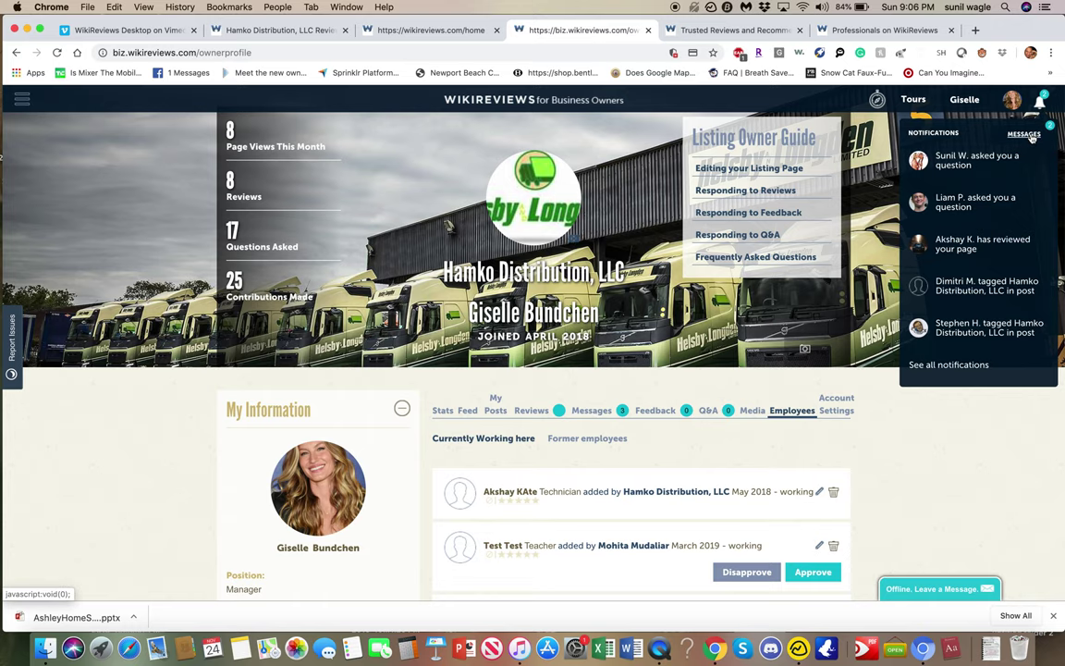
left_click(1028, 135)
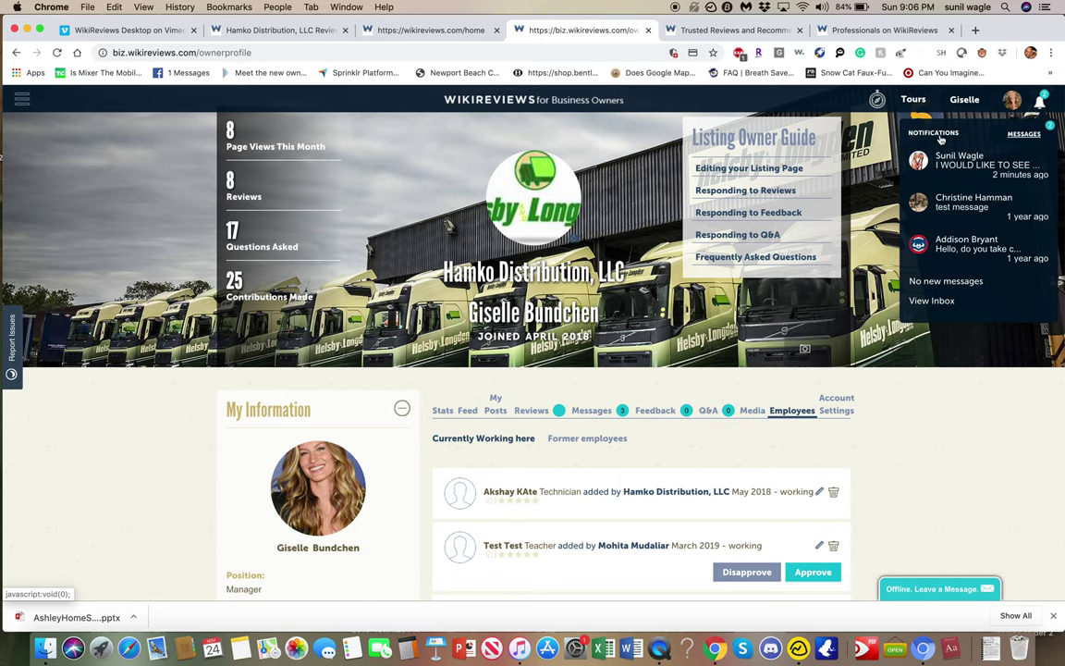
left_click(1040, 102)
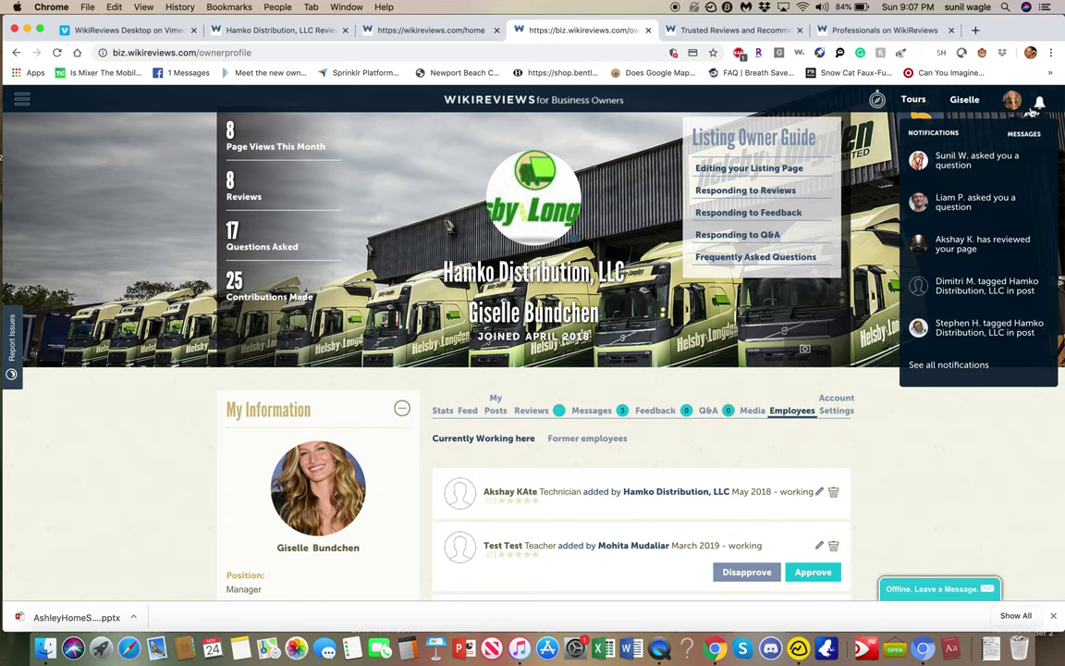
mouse_move(994, 99)
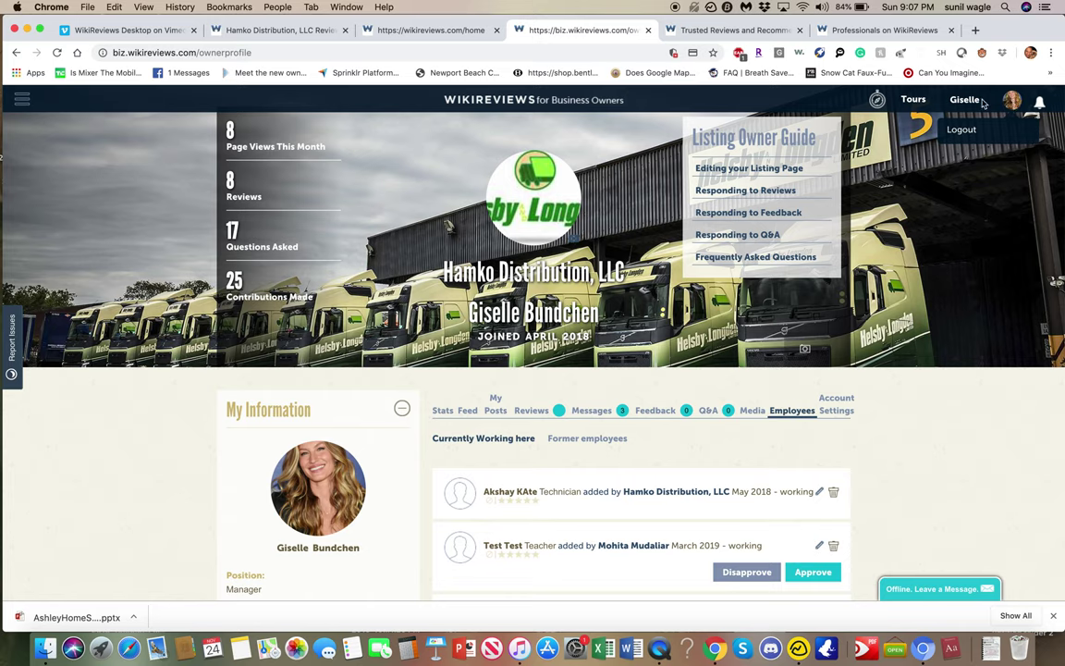
mouse_move(912, 99)
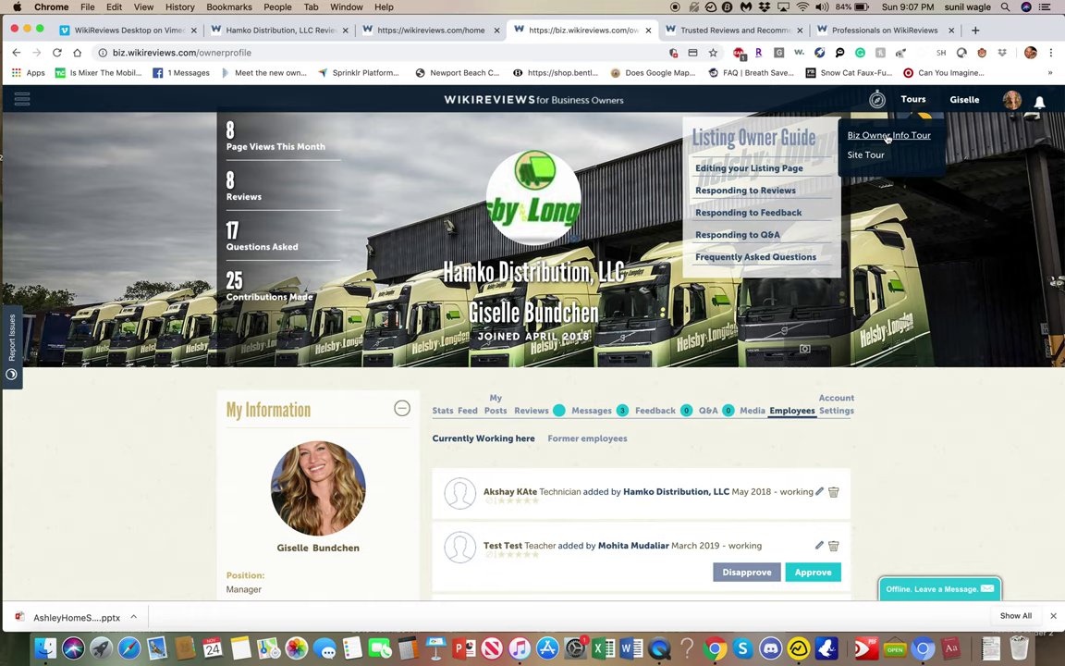
Run the Biz Owner Info Tour past its welcome and close it at Profile Information.
left_click(887, 136)
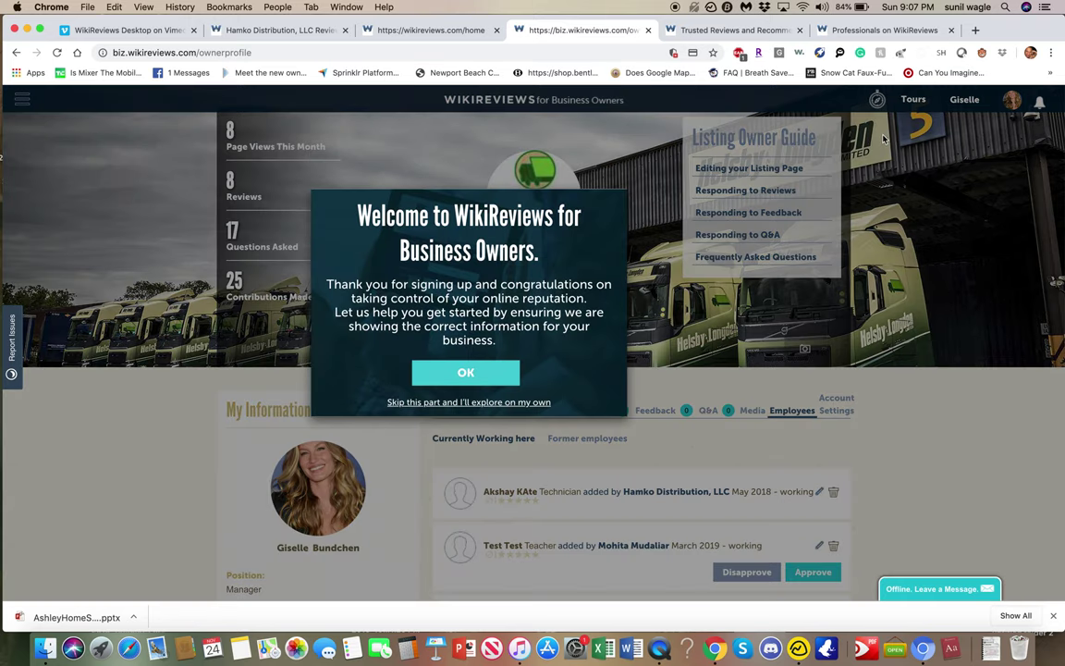
left_click(462, 371)
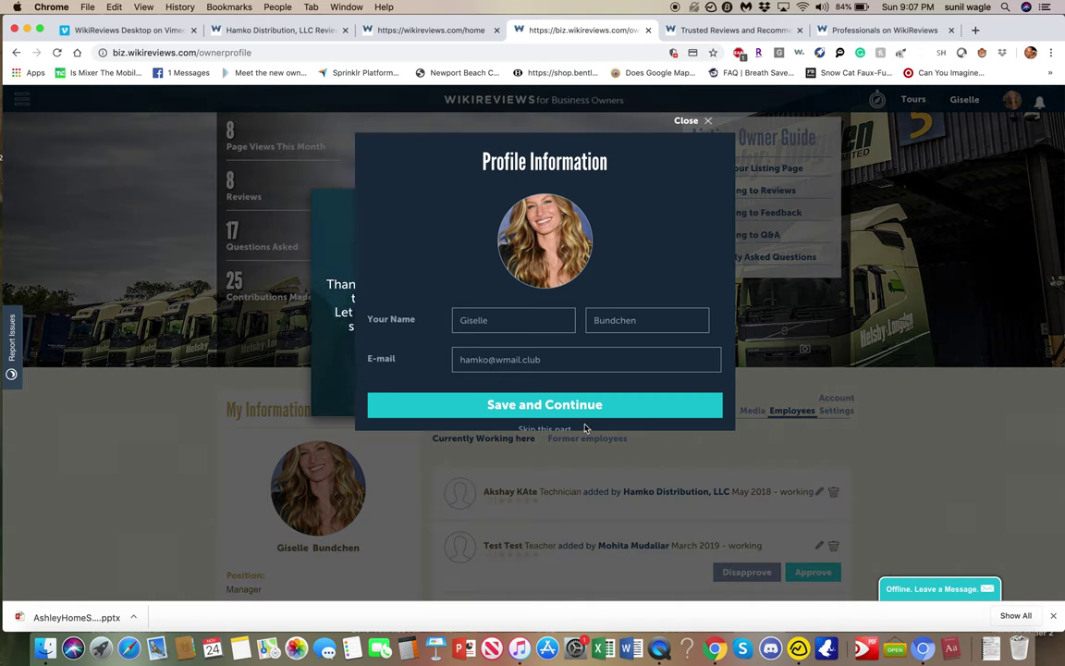
scroll(584, 427, "down", 1)
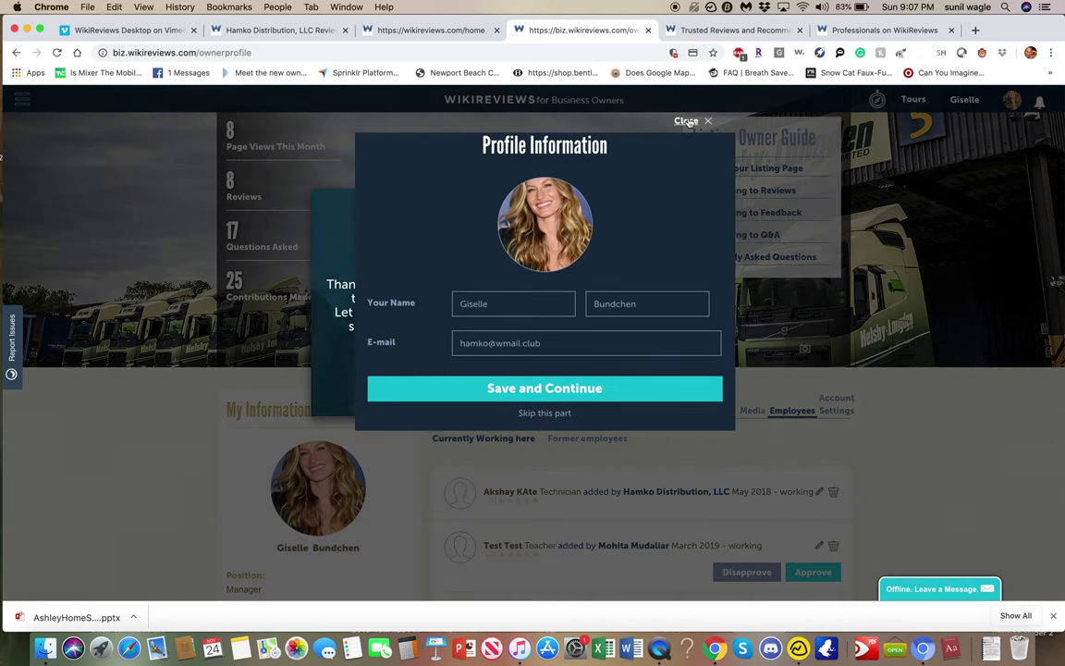
left_click(688, 121)
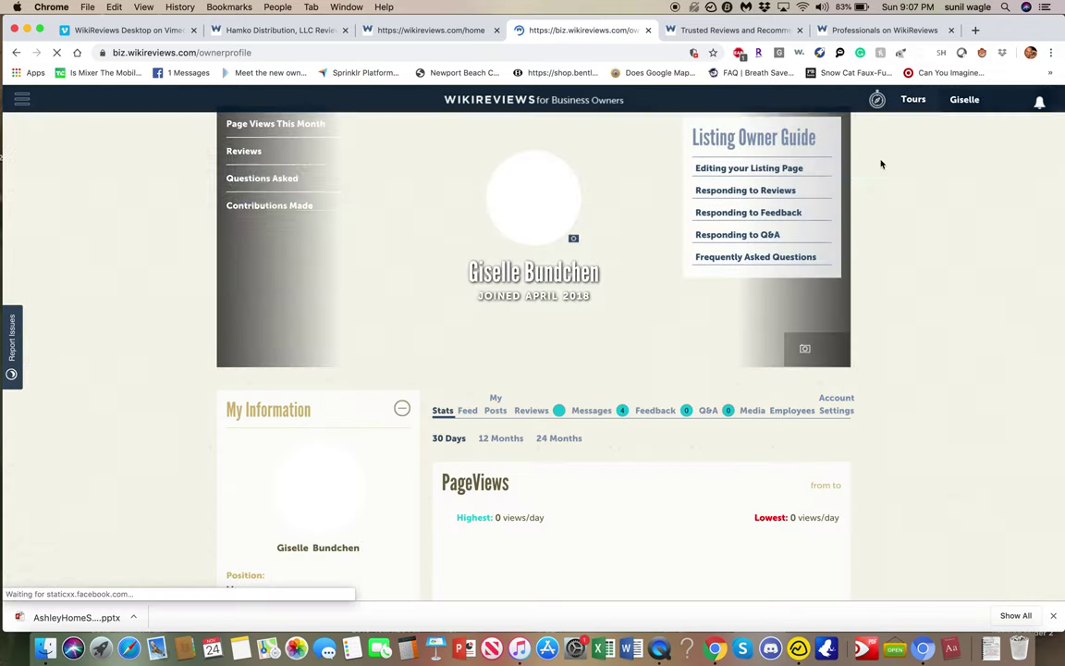
left_click(913, 101)
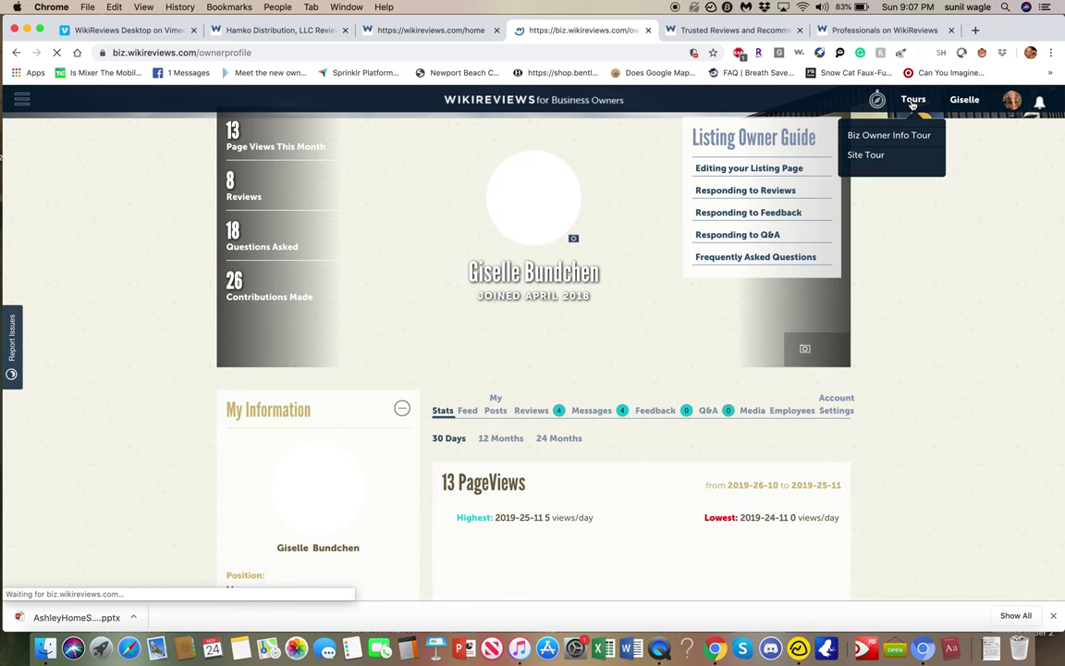
left_click(911, 102)
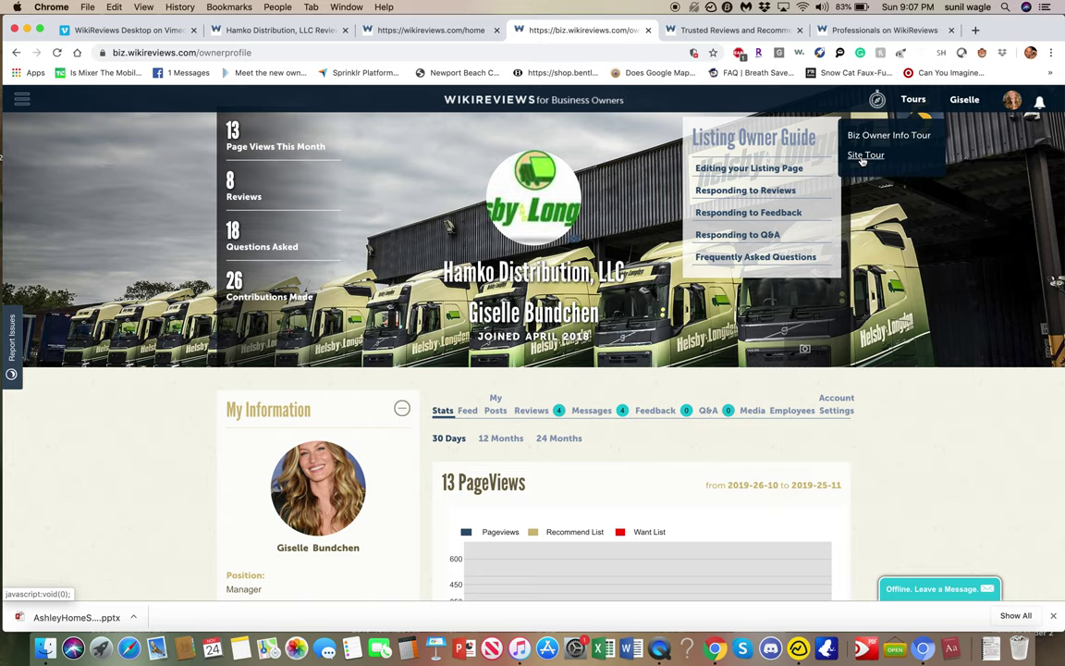
left_click(864, 156)
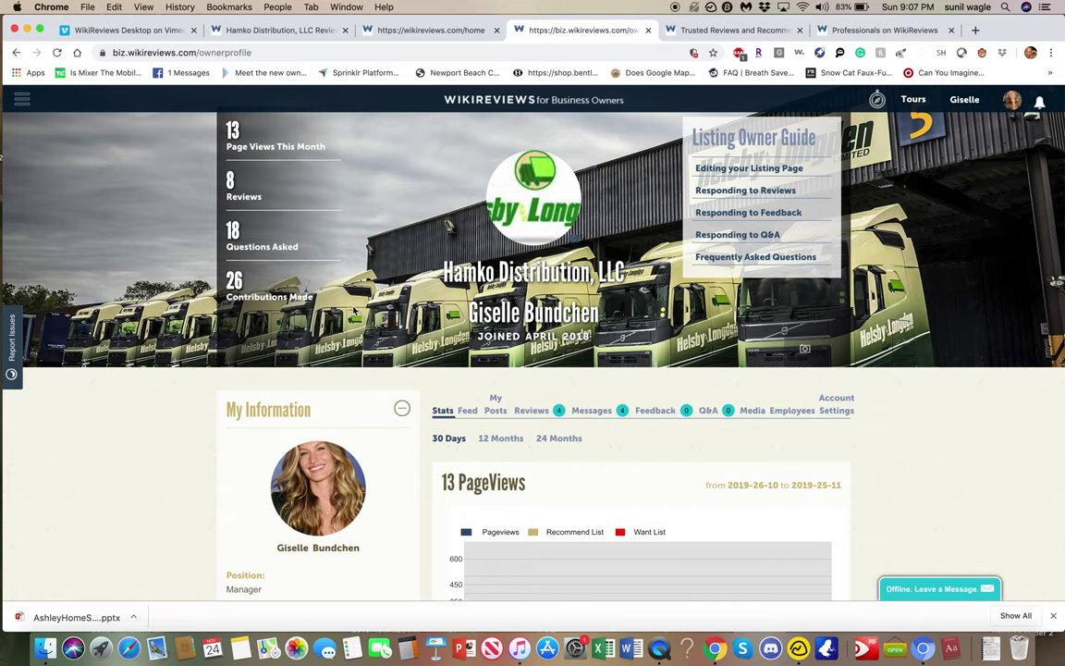
scroll(353, 311, "down", 7)
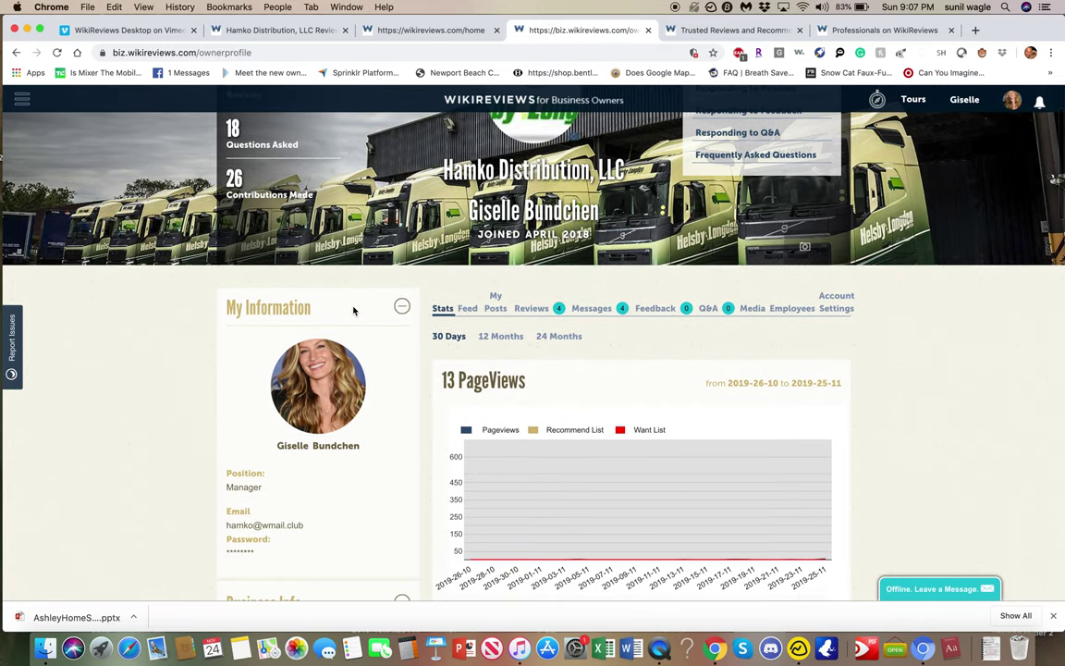
scroll(353, 311, "down", 8)
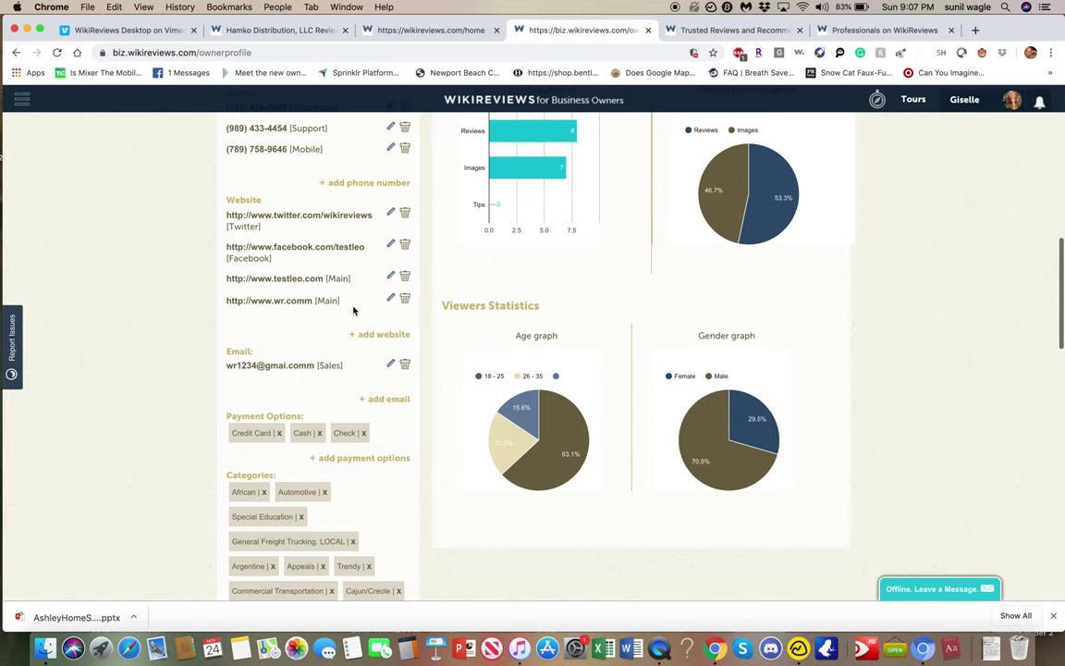
scroll(354, 311, "up", 15)
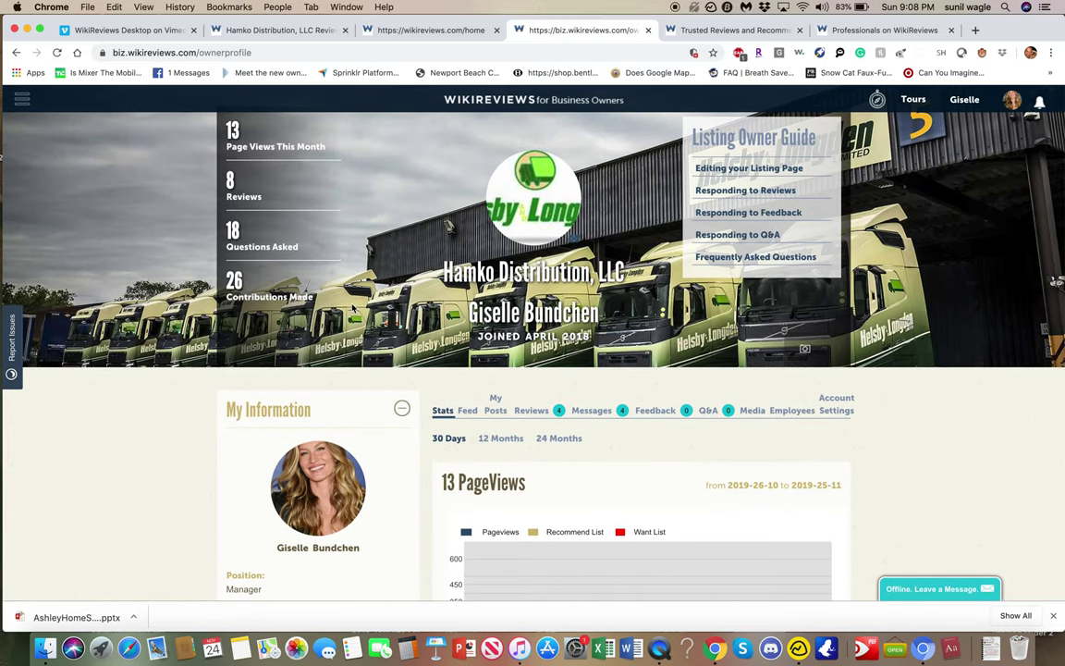
scroll(353, 307, "down", 8)
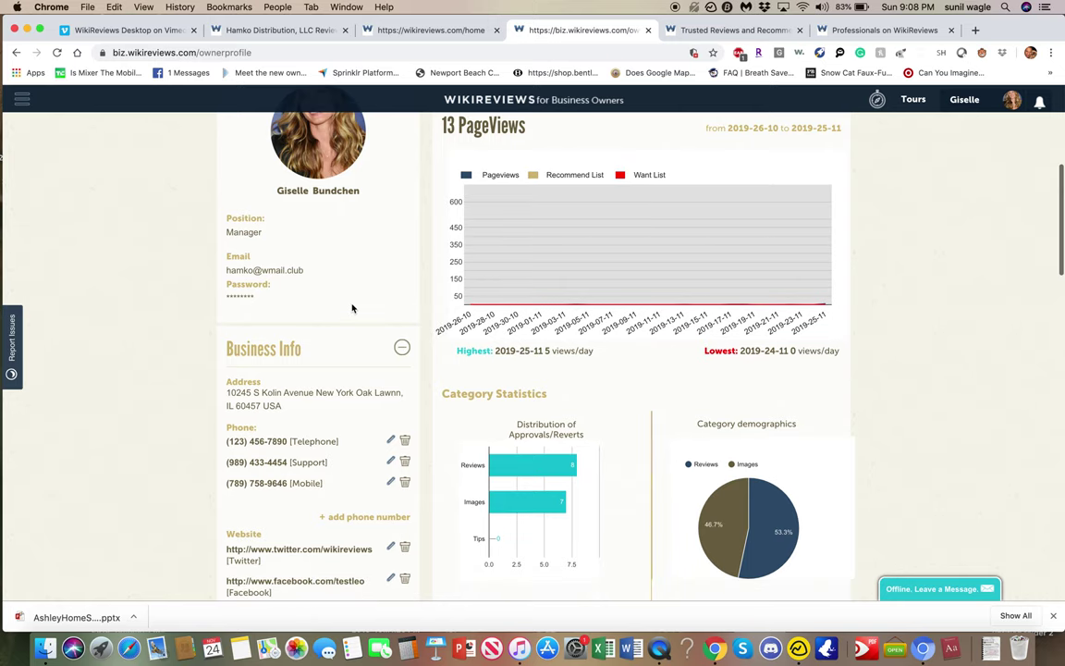
scroll(353, 307, "down", 5)
scroll(352, 308, "up", 8)
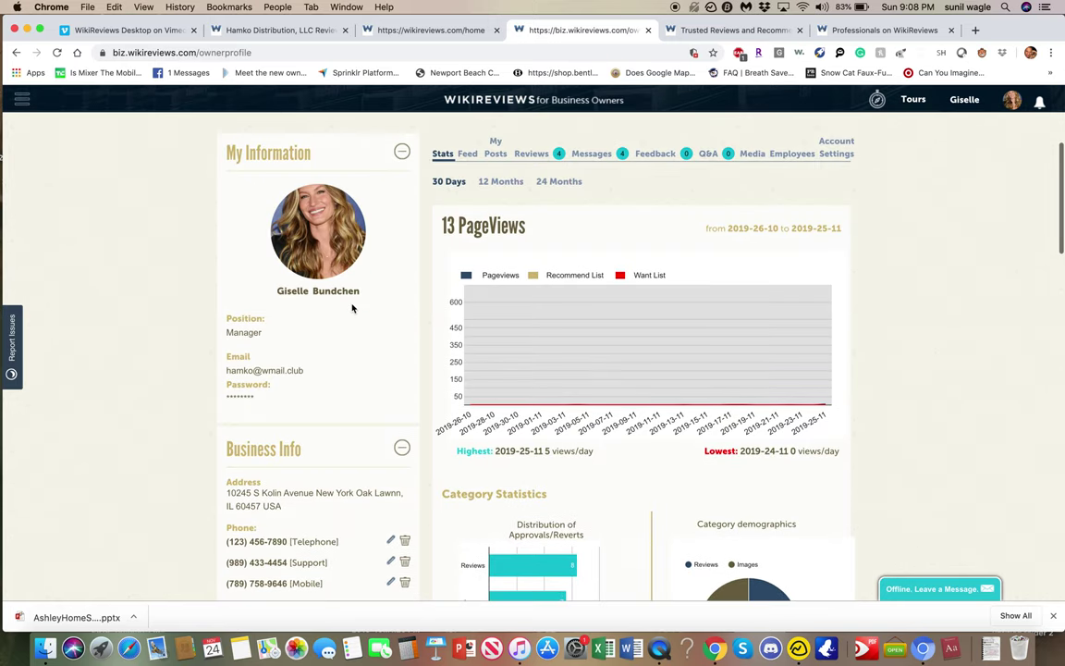
scroll(353, 308, "down", 2)
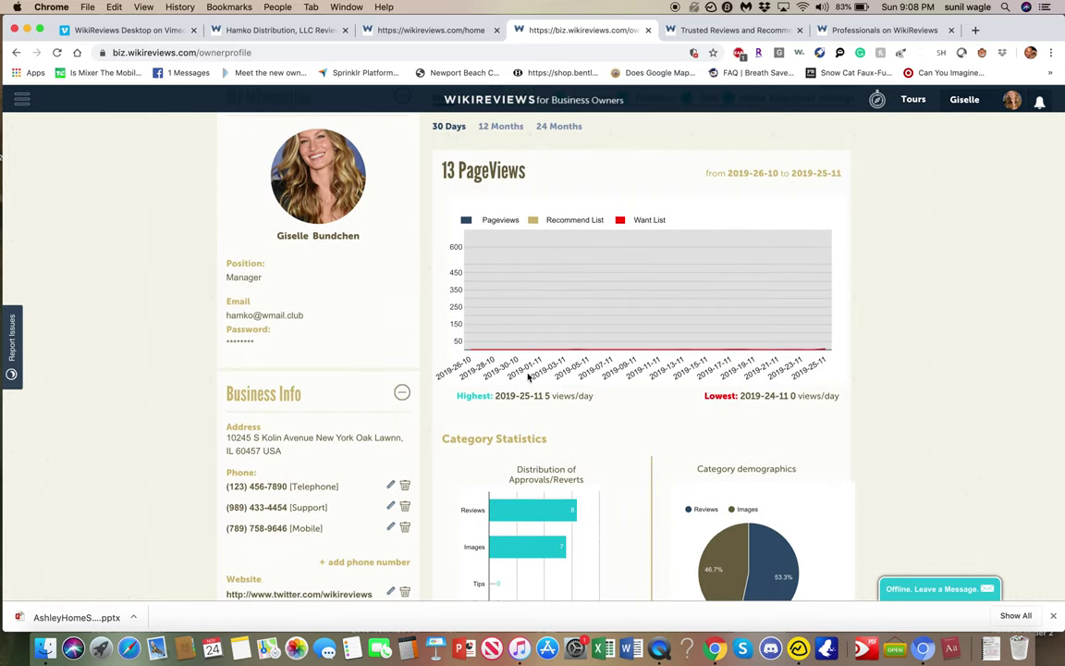
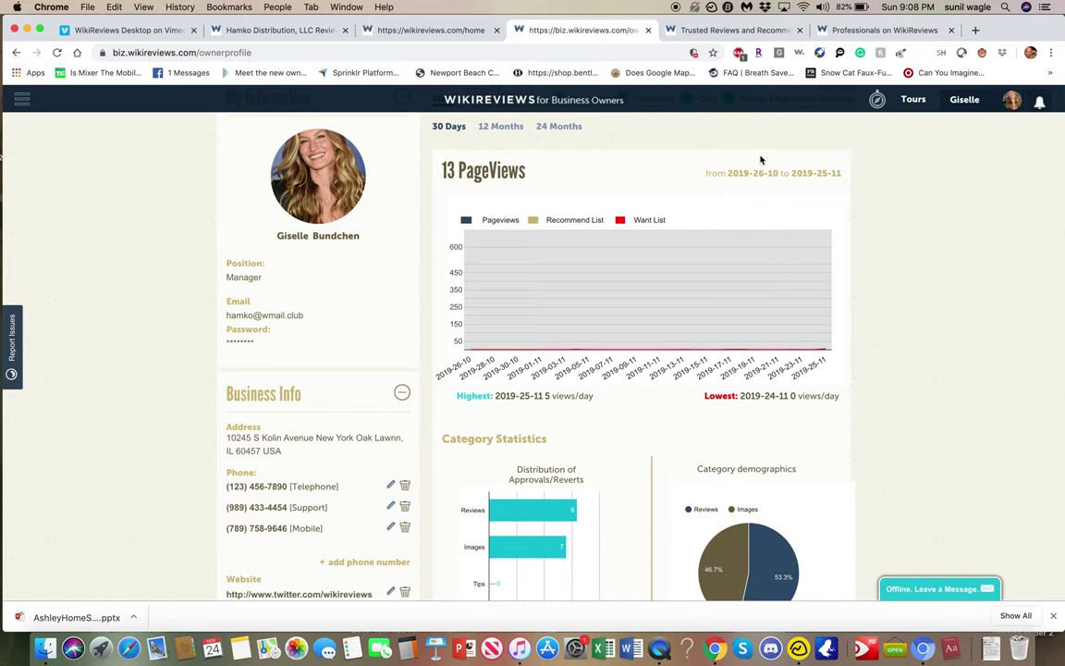
Return to the full-screen browser and open the guide on responding to reviews.
scroll(701, 163, "down", 5)
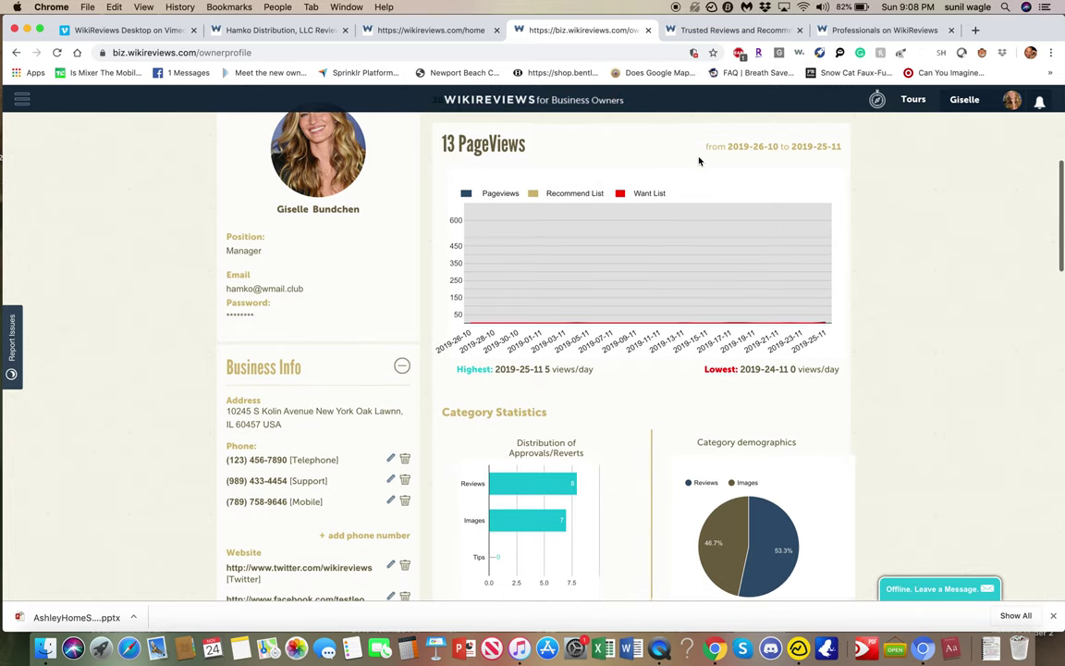
key("ctrl+Up")
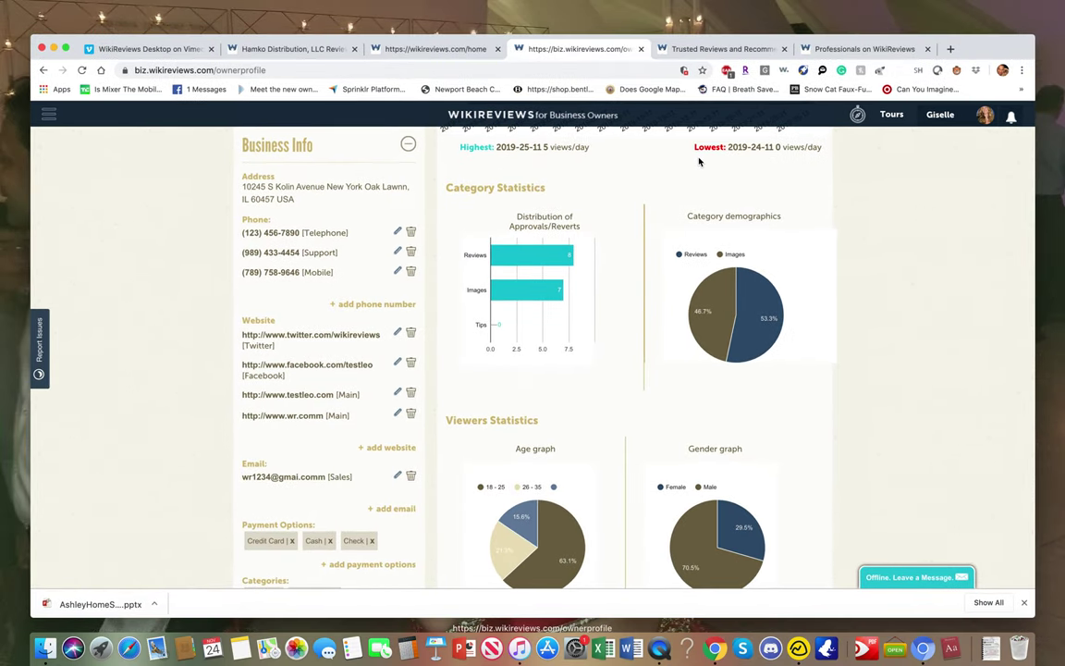
left_click(709, 218)
scroll(721, 213, "up", 10)
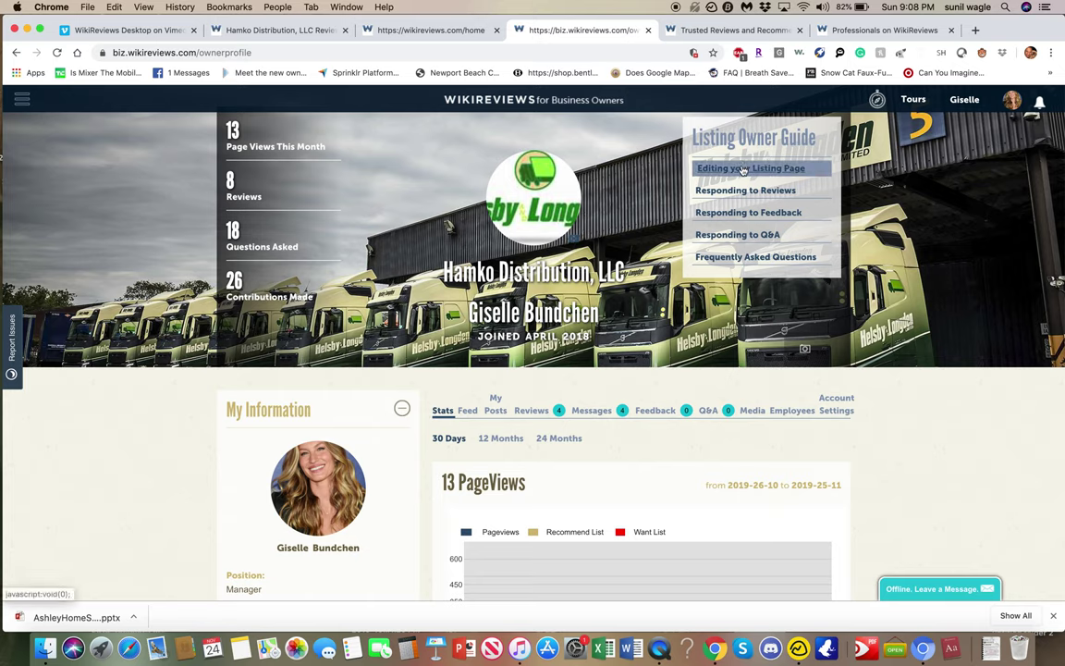
left_click(741, 191)
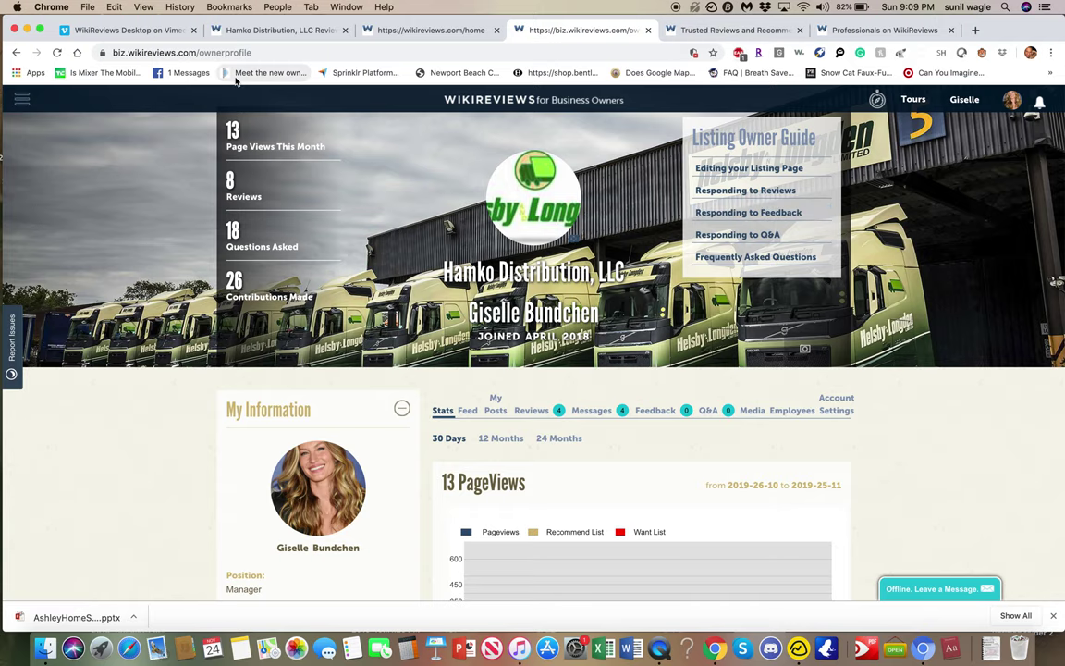
Switch to the public Hamko Distribution listing and view its Owner's Info and Q&A sections.
left_click(277, 30)
scroll(513, 351, "up", 10)
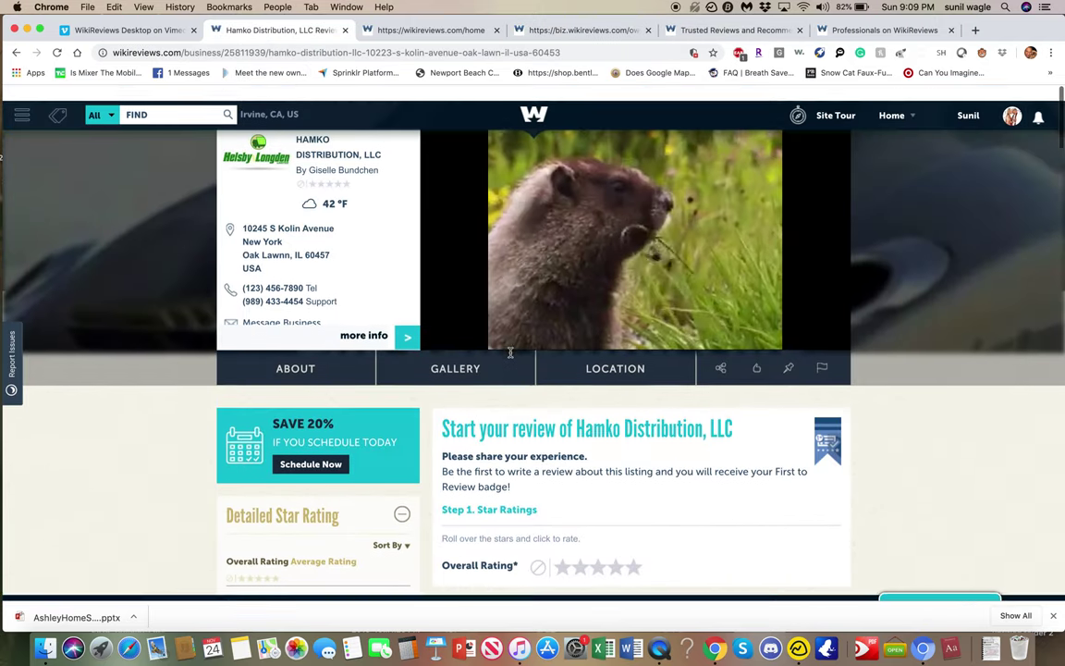
scroll(509, 353, "down", 6)
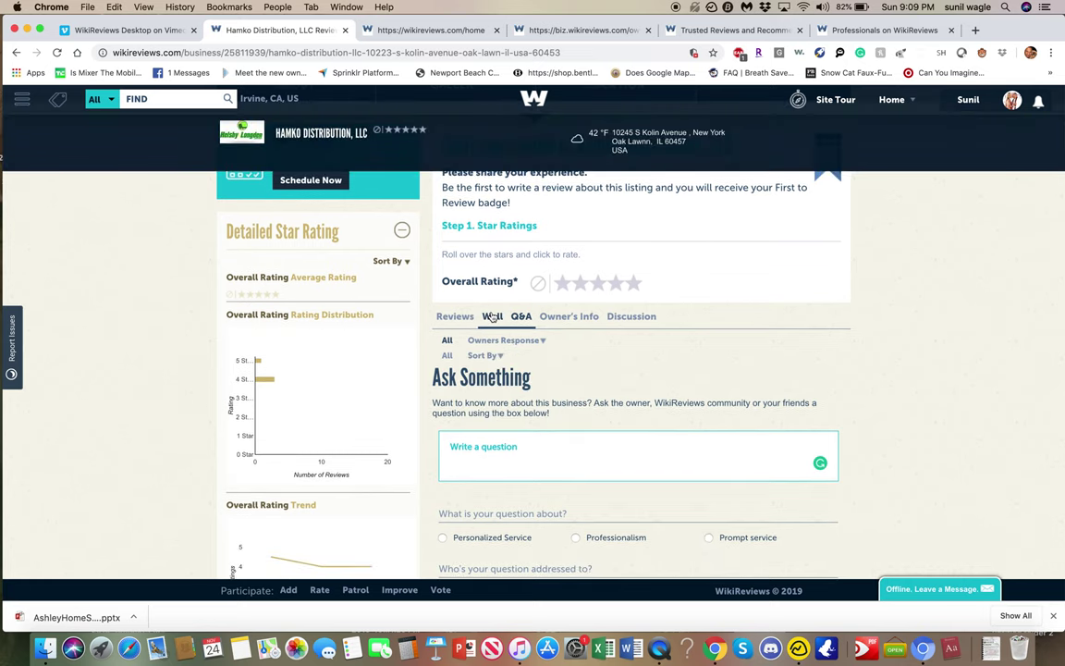
left_click(575, 318)
left_click(521, 317)
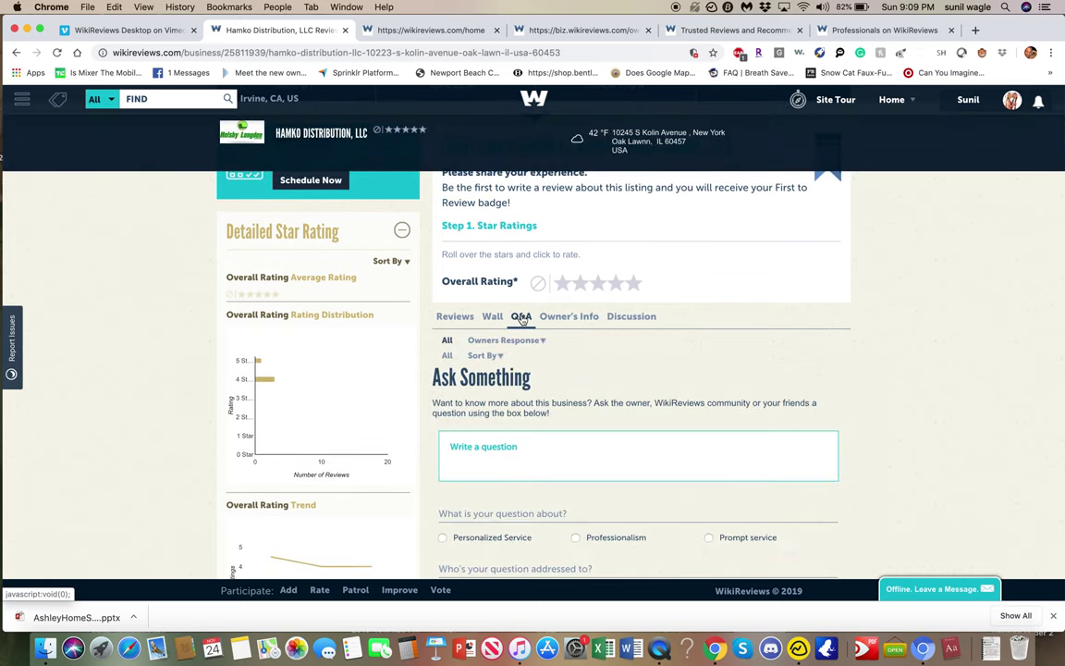
Look through the listing's Wall, About this Business and Discussion sections, then scroll to the top.
scroll(522, 356, "down", 1)
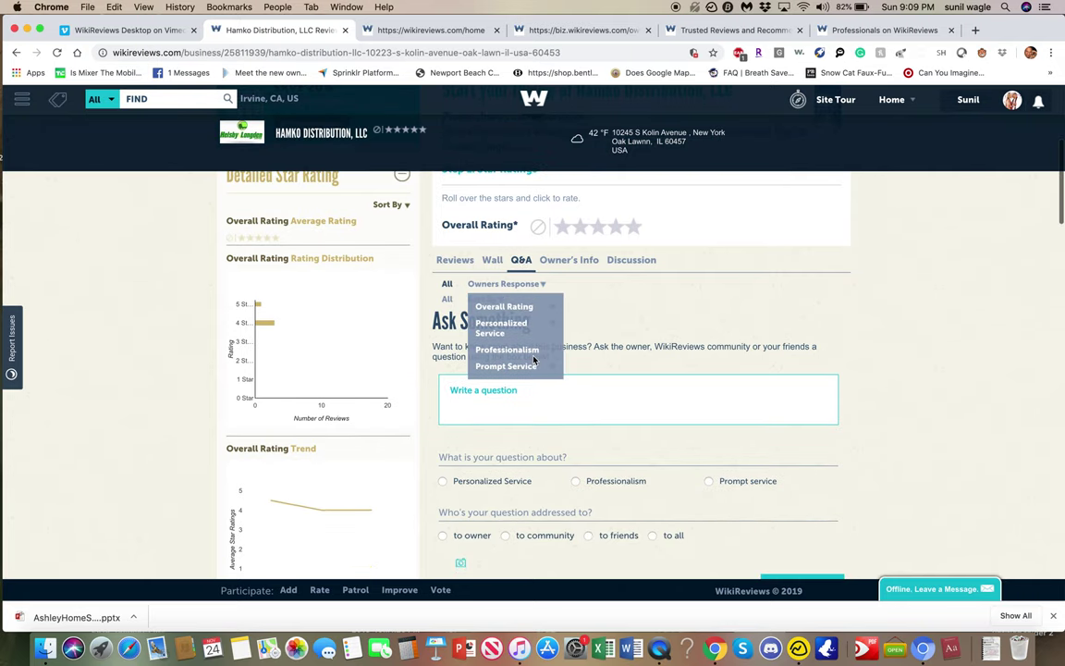
left_click(494, 261)
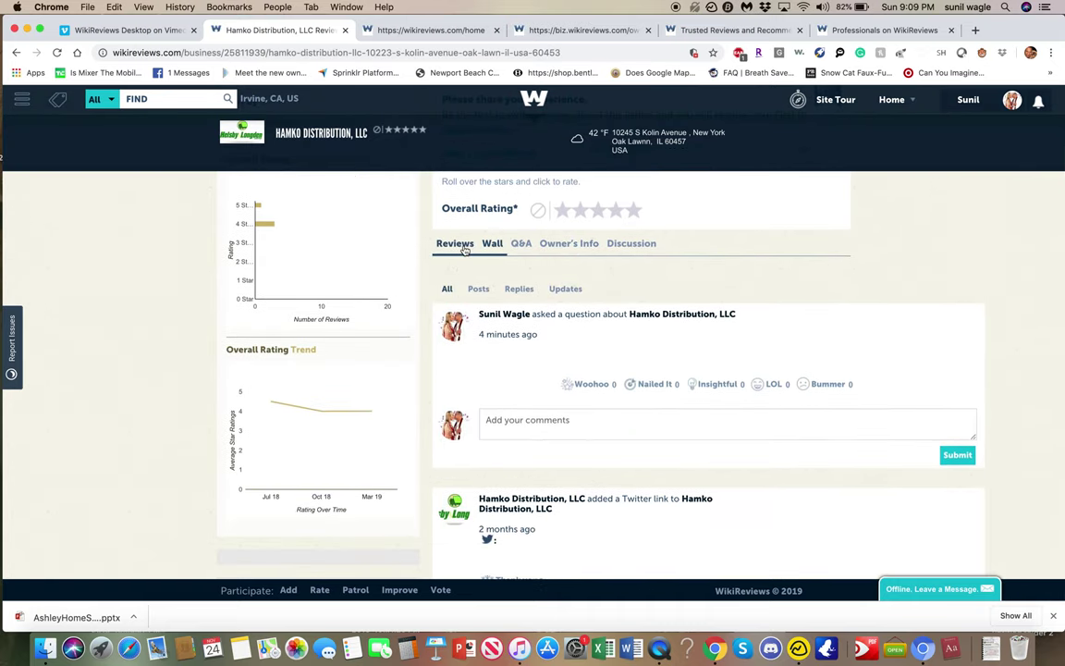
left_click(568, 243)
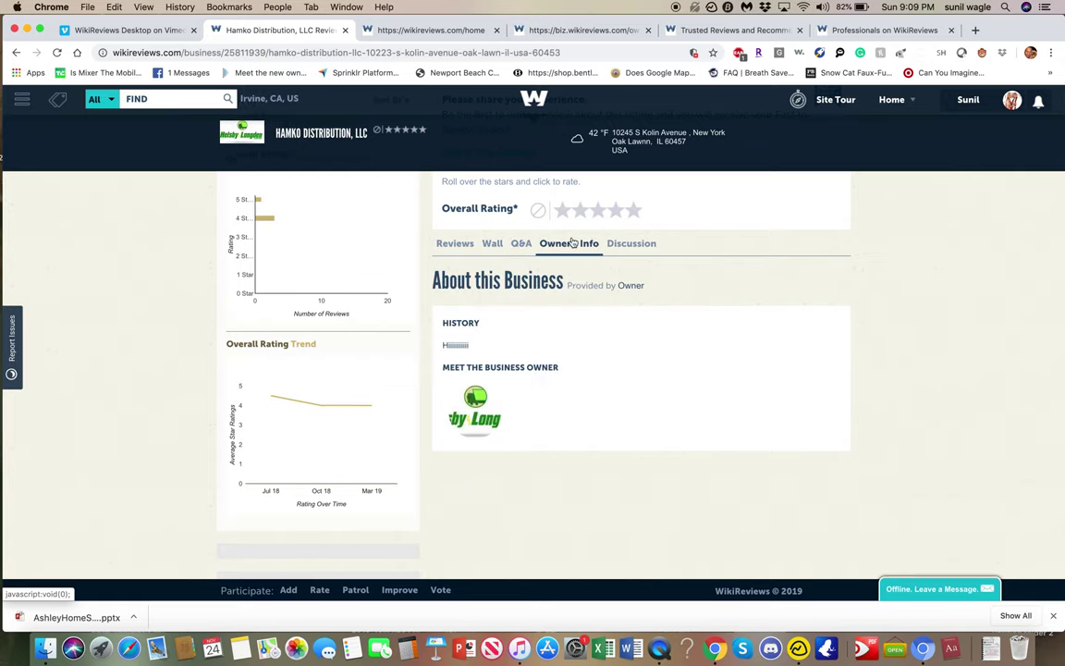
left_click(637, 245)
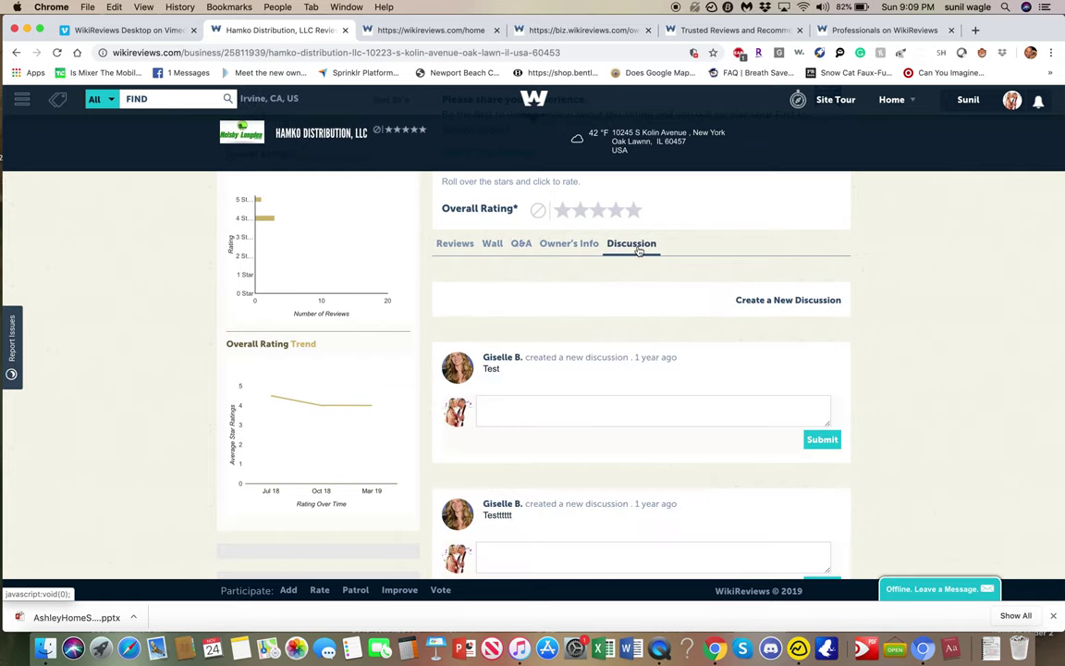
scroll(637, 247, "up", 5)
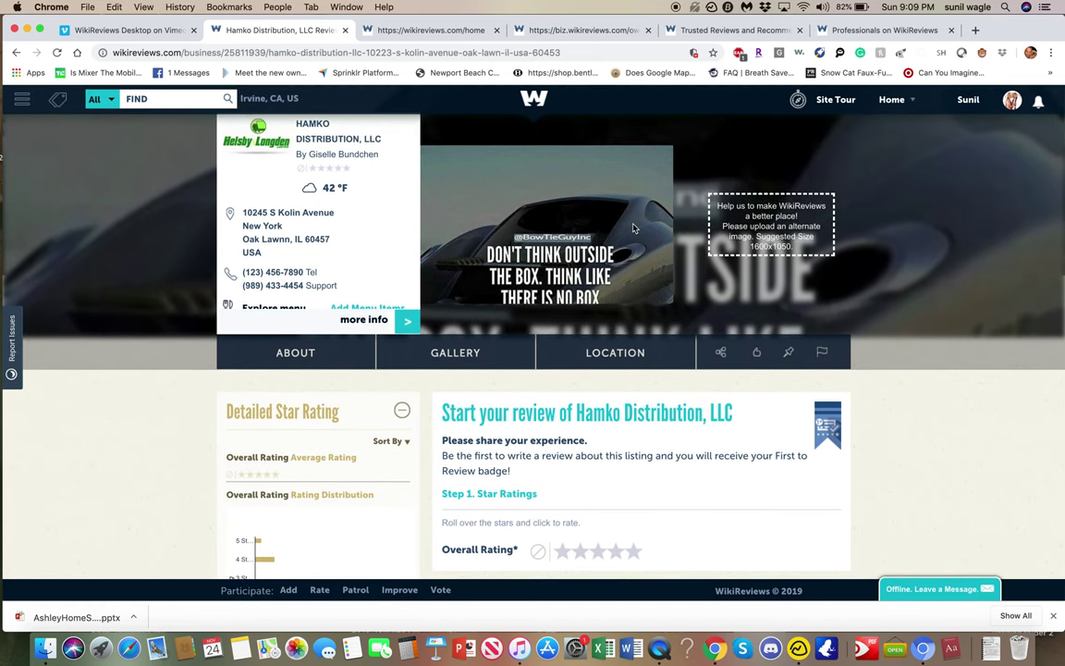
Check the map location and expanded 'more info' details, then open the photo and video gallery.
left_click(637, 347)
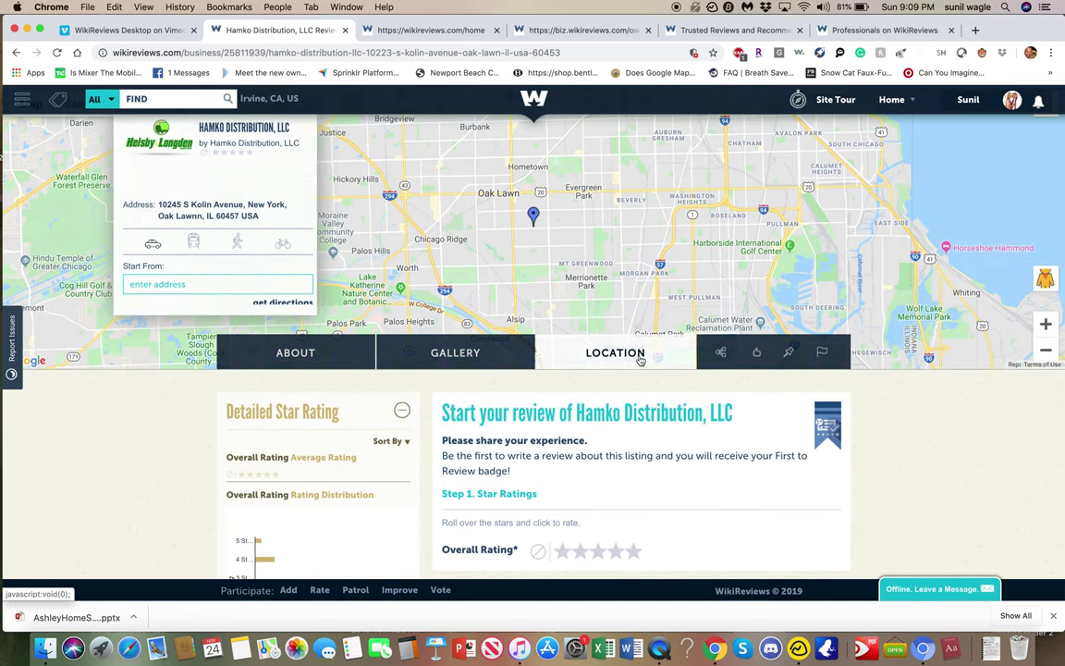
left_click(640, 357)
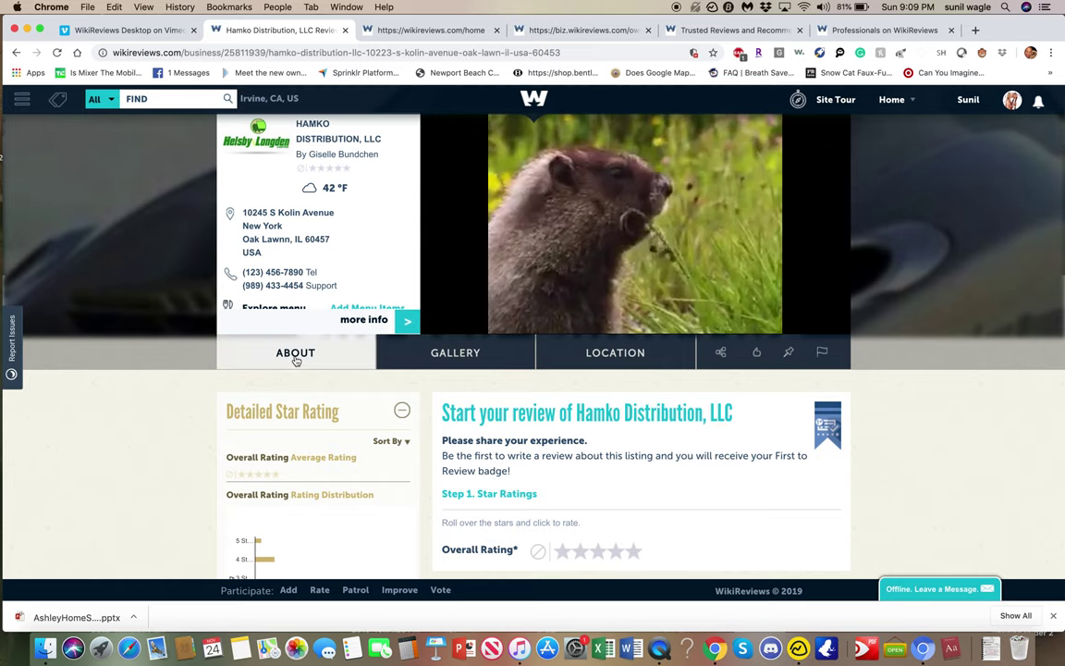
left_click(407, 321)
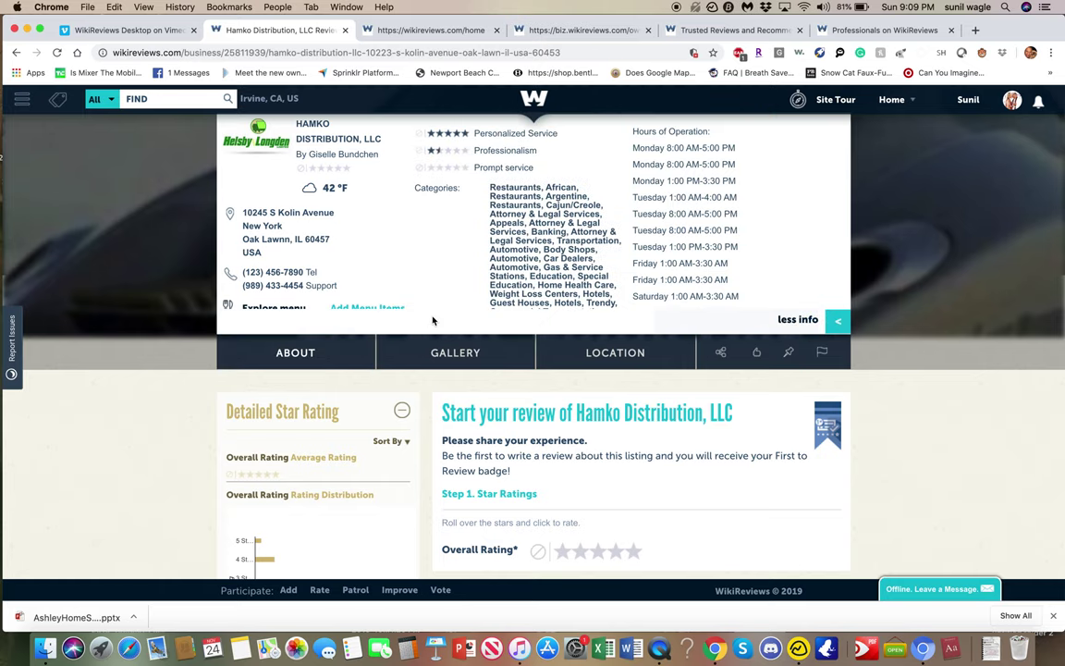
scroll(434, 275, "down", 3)
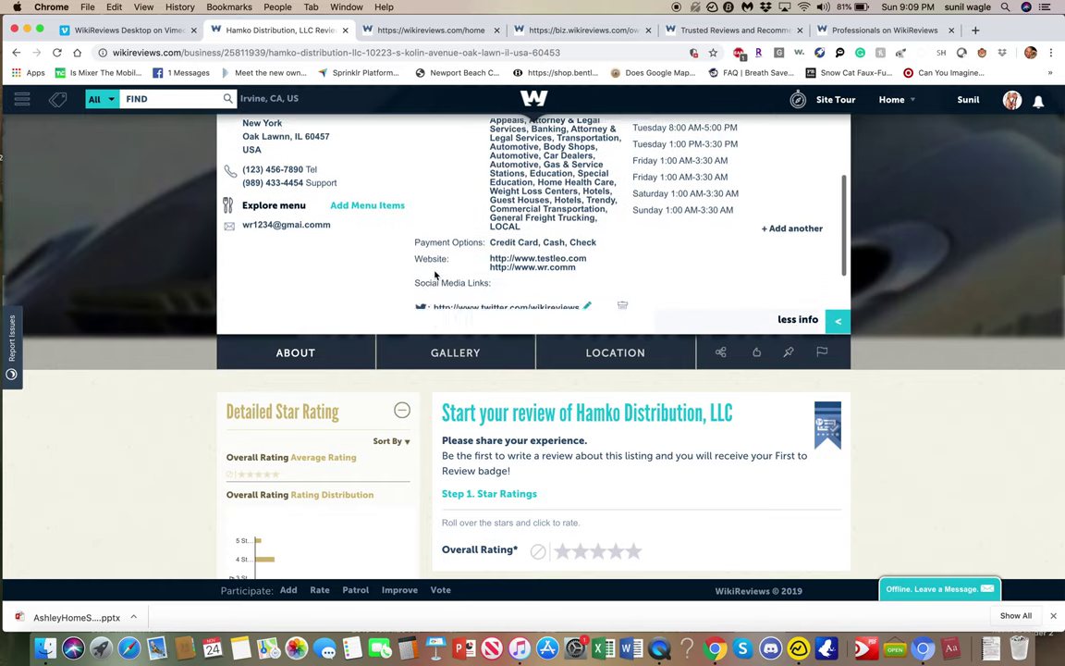
scroll(434, 275, "up", 3)
left_click(837, 321)
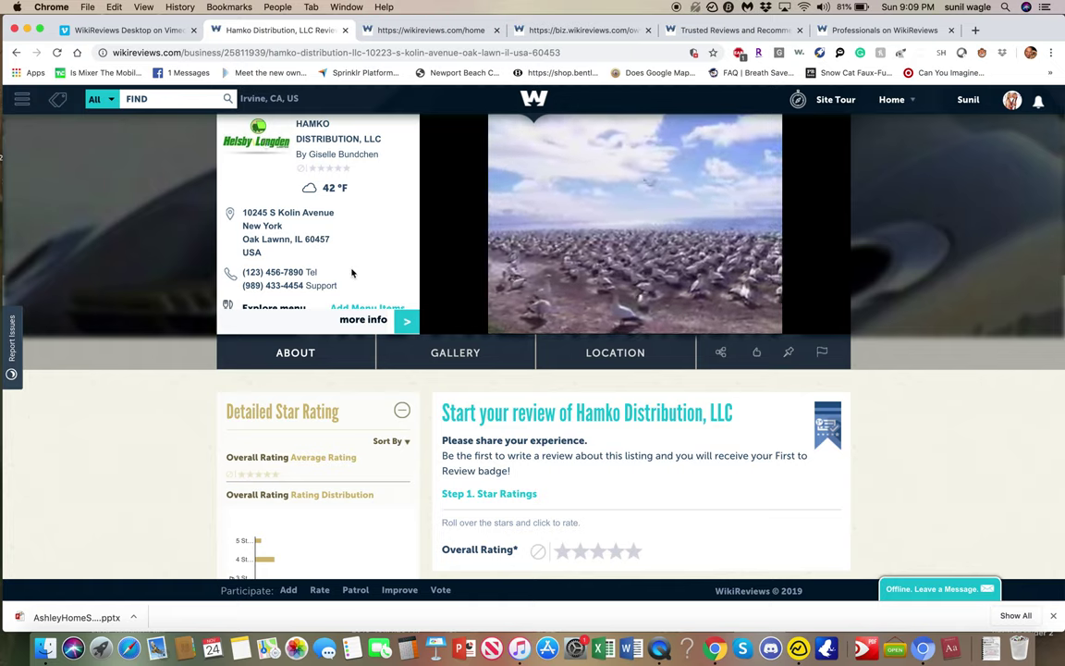
mouse_move(530, 281)
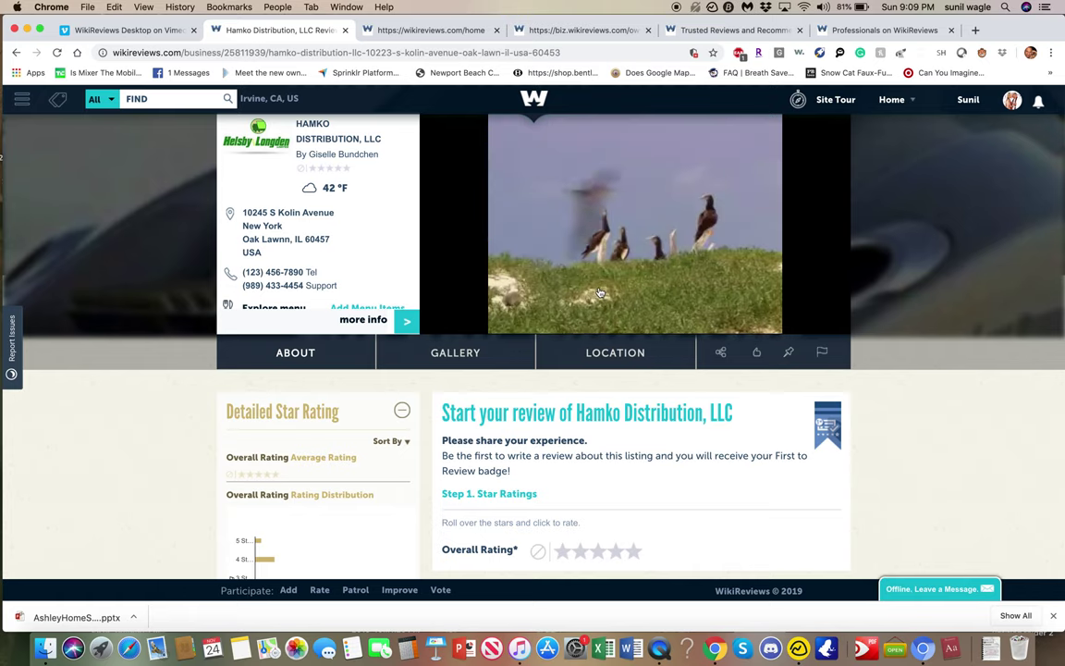
left_click(519, 355)
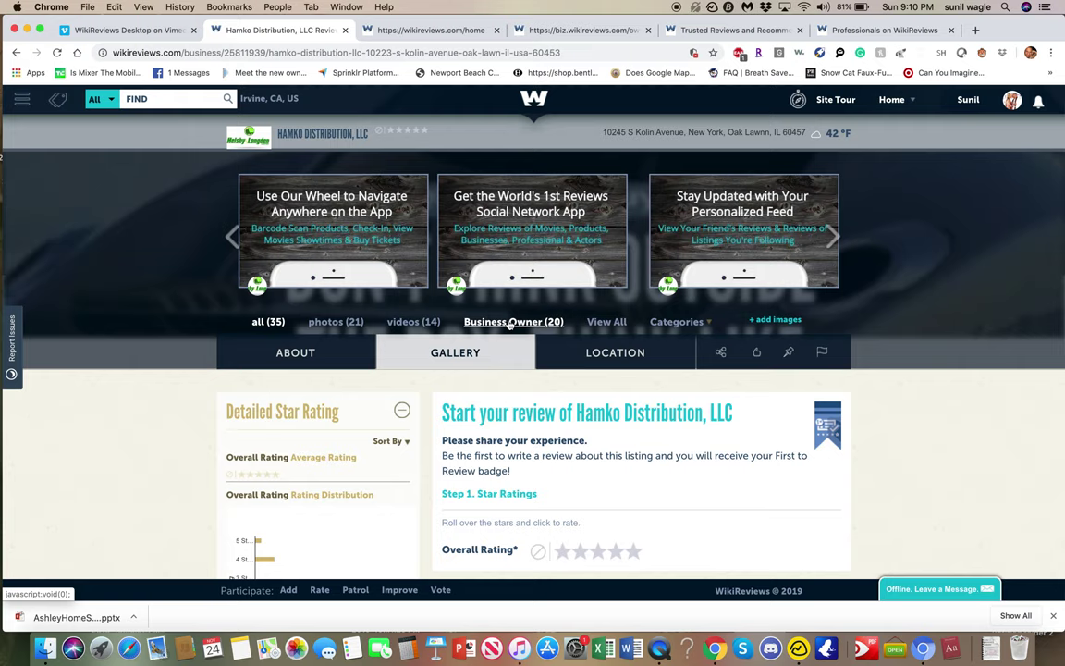
Toggle the About panel and gallery, then filter to Business Owner (20) and back to all (35).
left_click(509, 322)
left_click(445, 355)
left_click(296, 353)
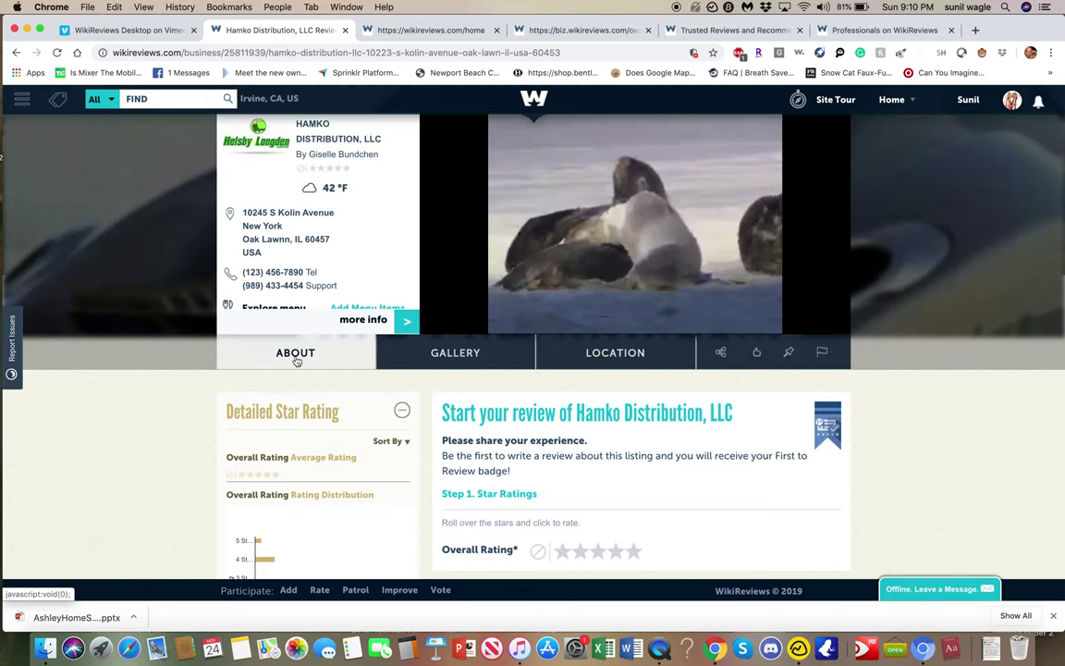
left_click(462, 355)
left_click(466, 356)
left_click(280, 322)
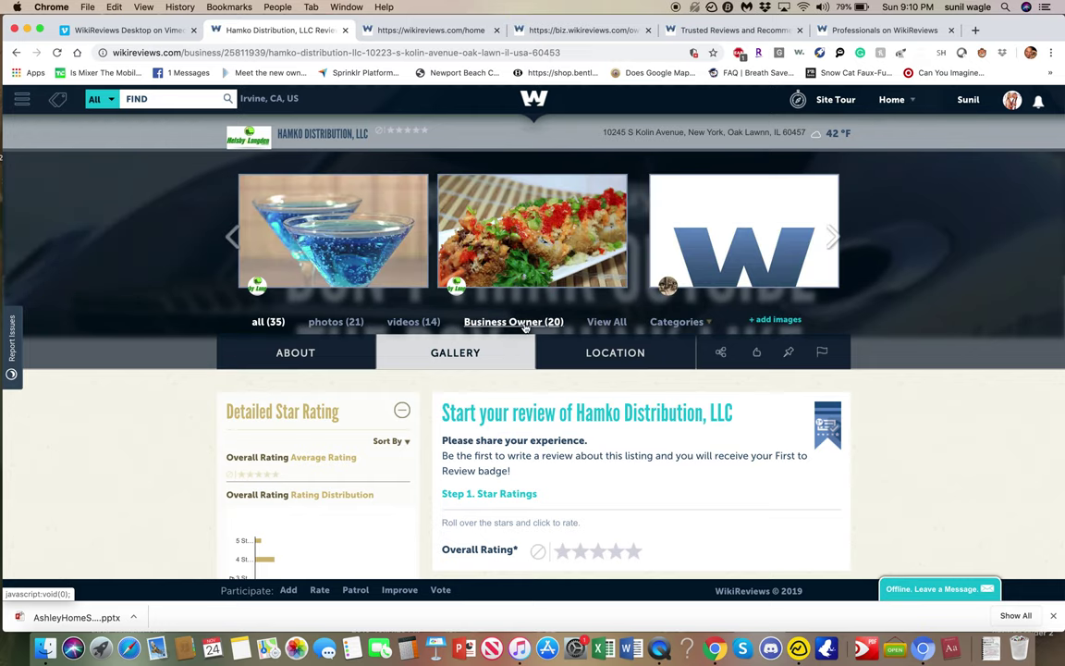
left_click(513, 322)
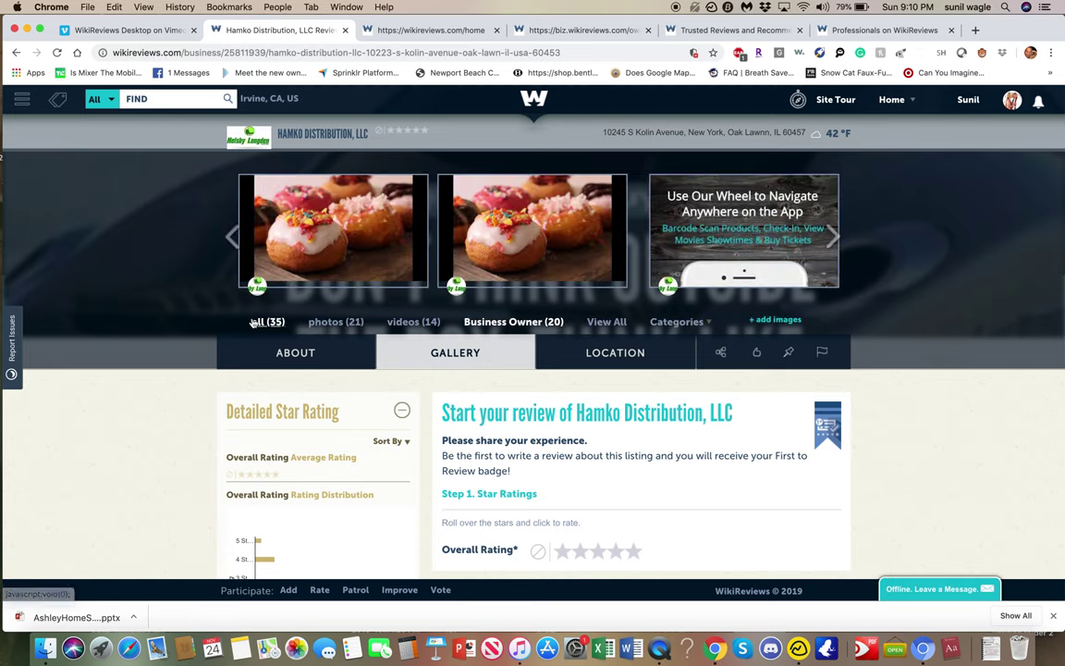
left_click(267, 322)
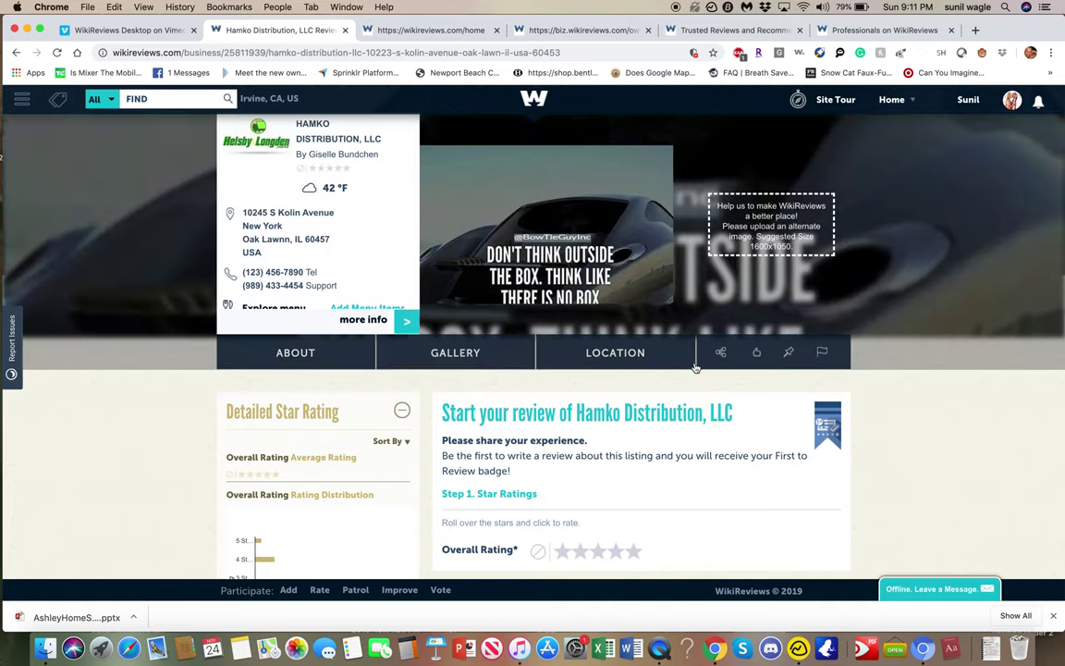
Check the share options, discussion and reviews, then scroll back to the Step 1 star ratings.
left_click(725, 363)
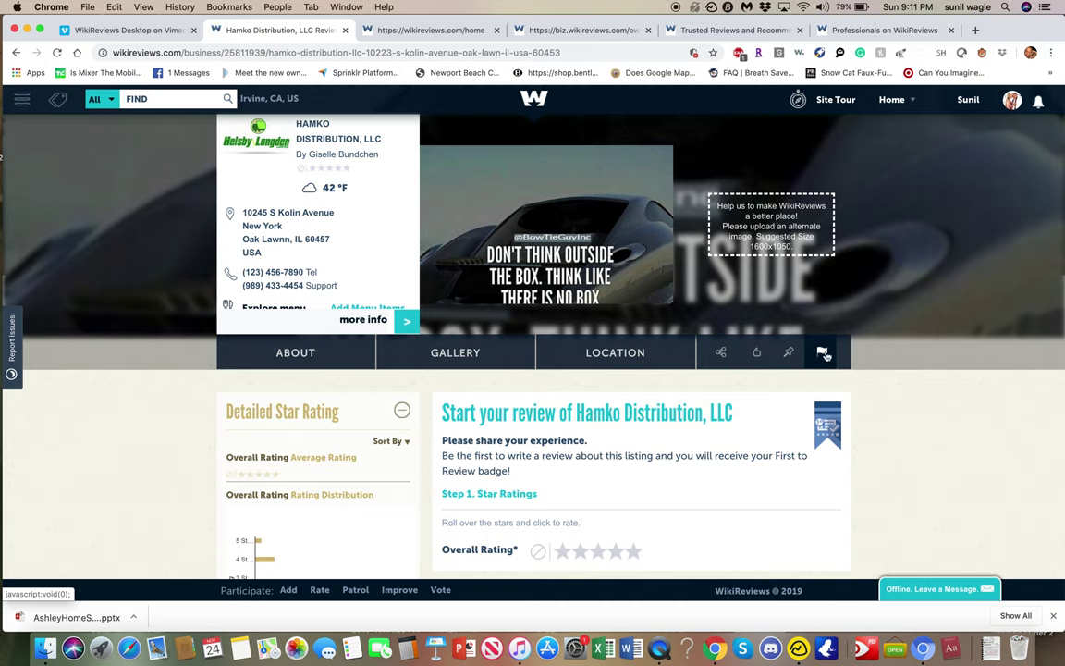
left_click(822, 353)
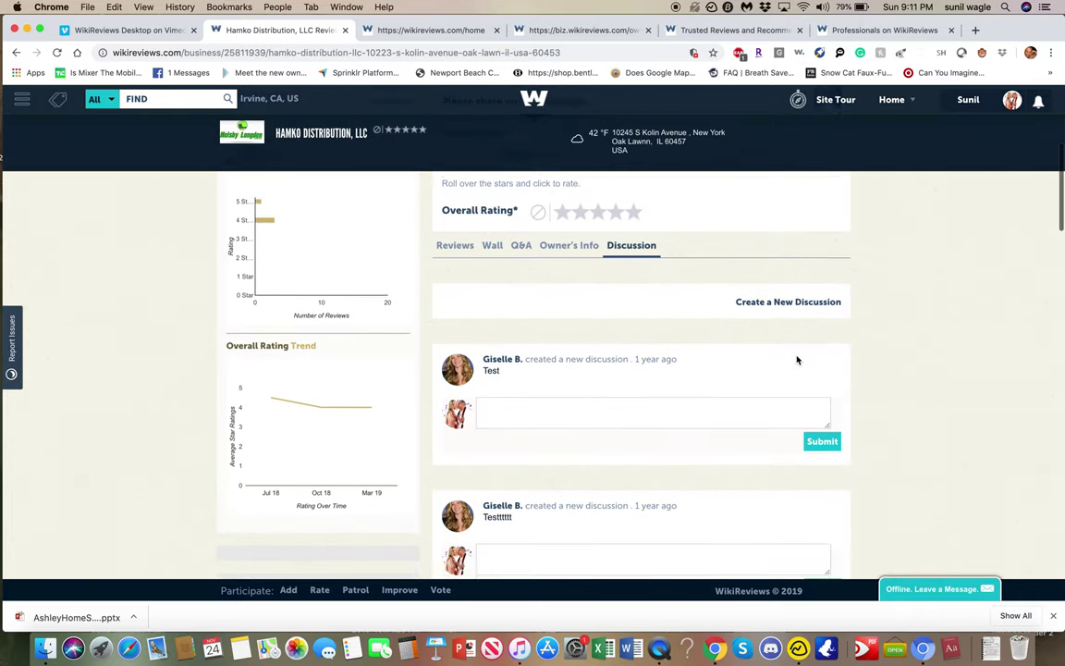
scroll(797, 360, "up", 5)
left_click(456, 389)
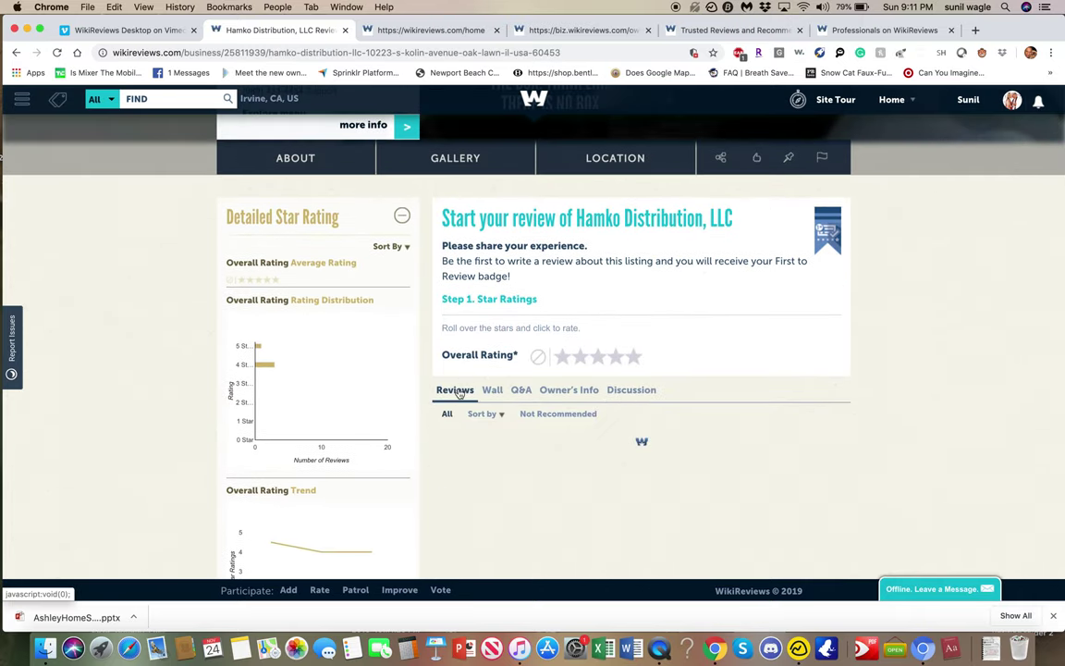
scroll(696, 406, "down", 2)
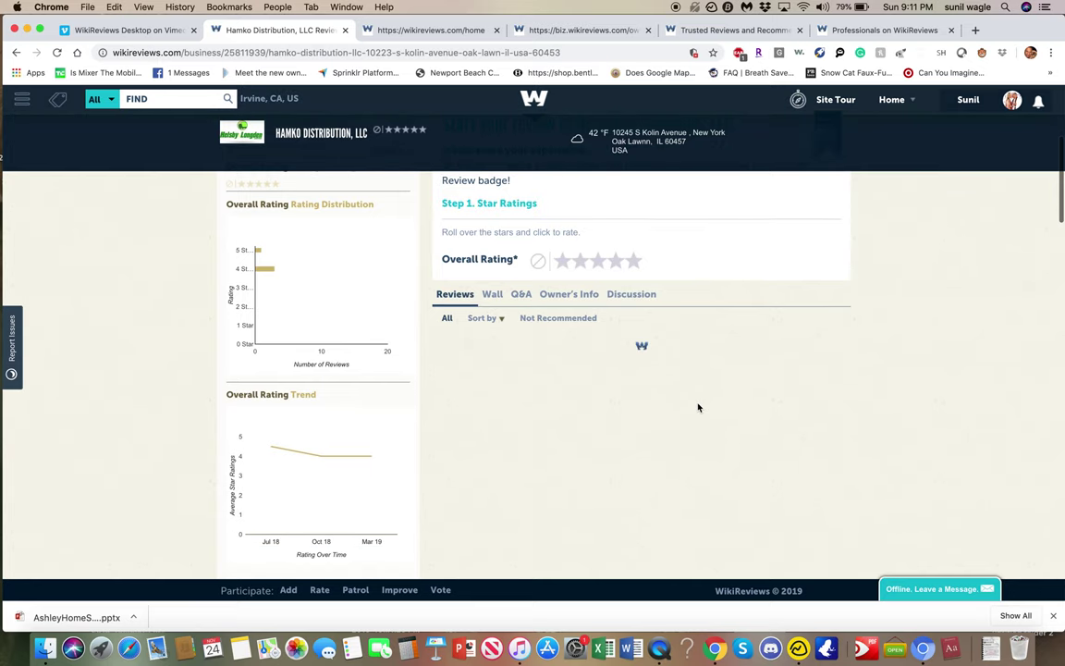
scroll(697, 405, "down", 5)
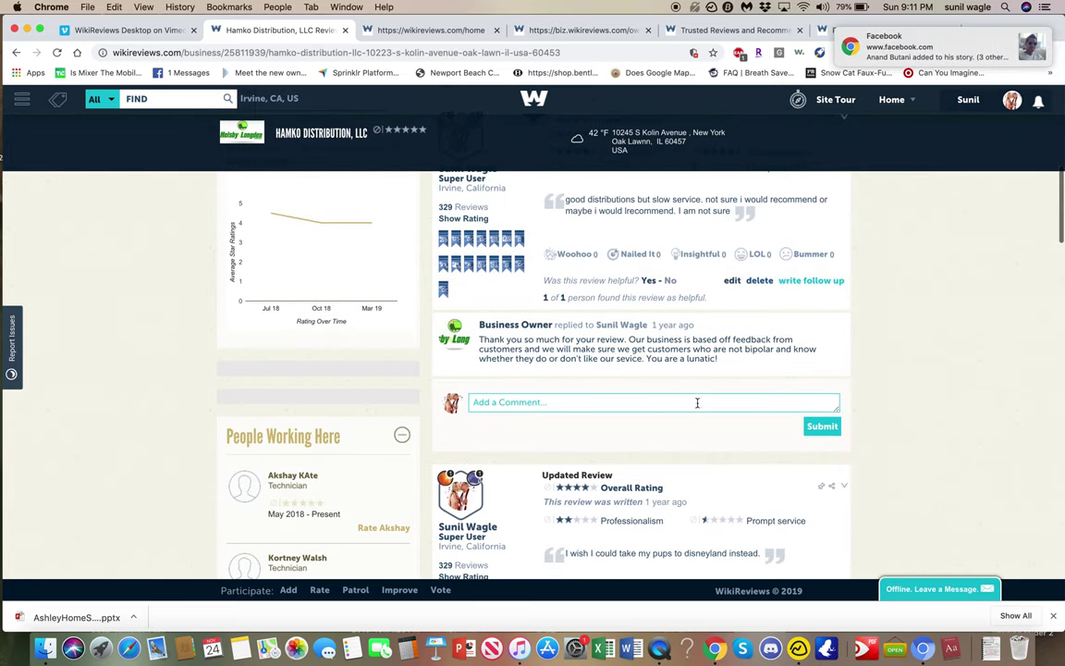
scroll(697, 351, "down", 3)
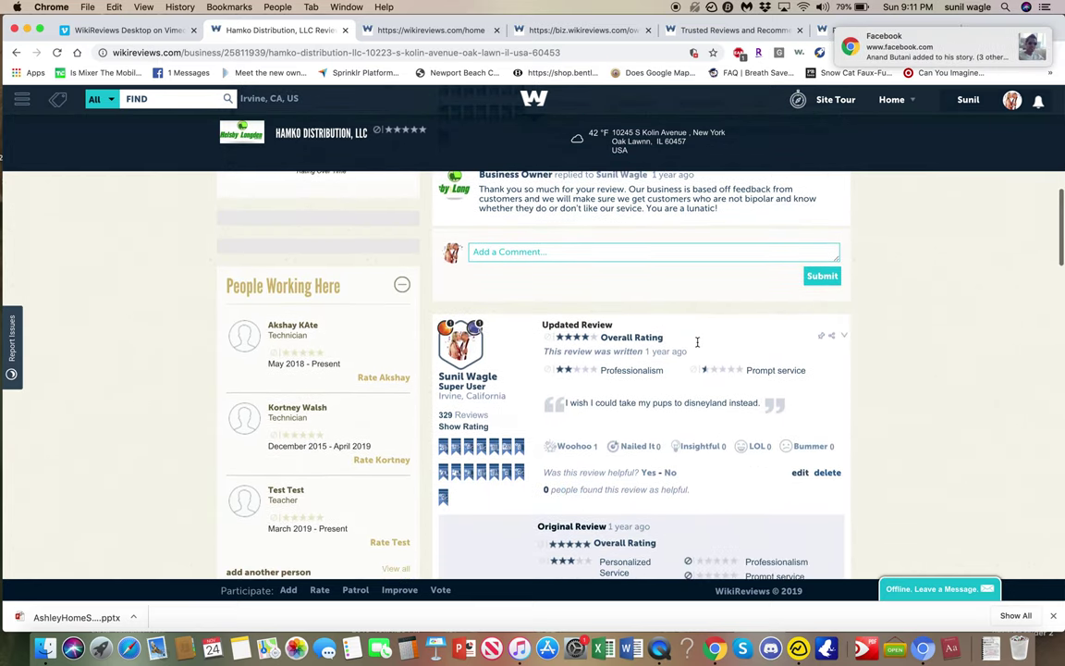
scroll(697, 342, "up", 5)
scroll(696, 346, "up", 2)
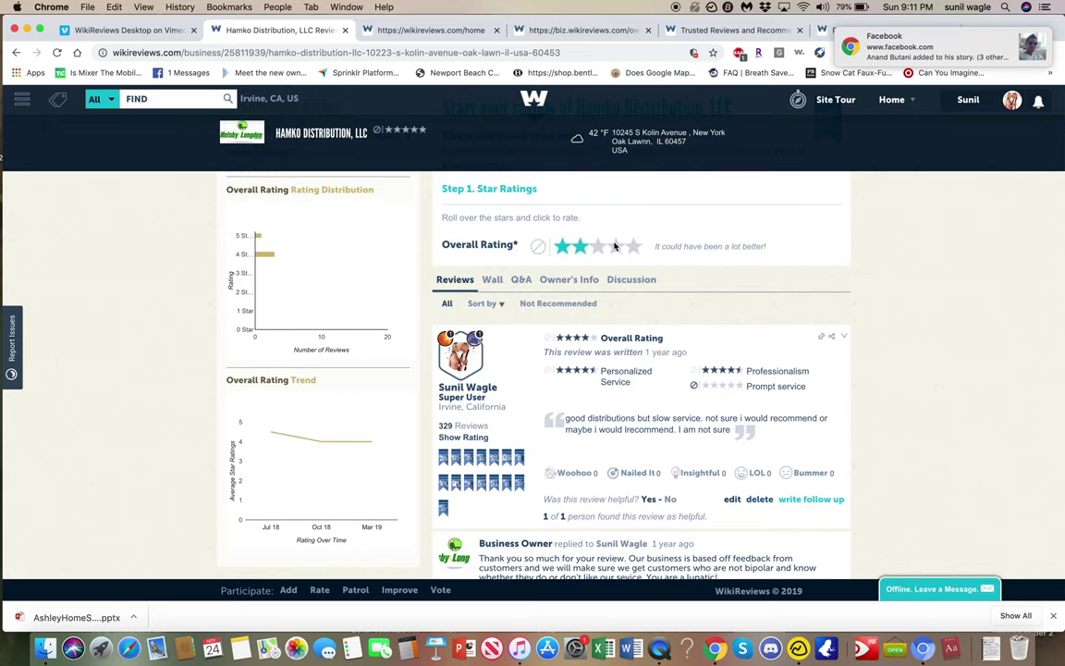
scroll(638, 247, "down", 4)
Expand Step 3 Review to reveal the Write a Review box, then scroll back to the top.
scroll(638, 247, "up", 4)
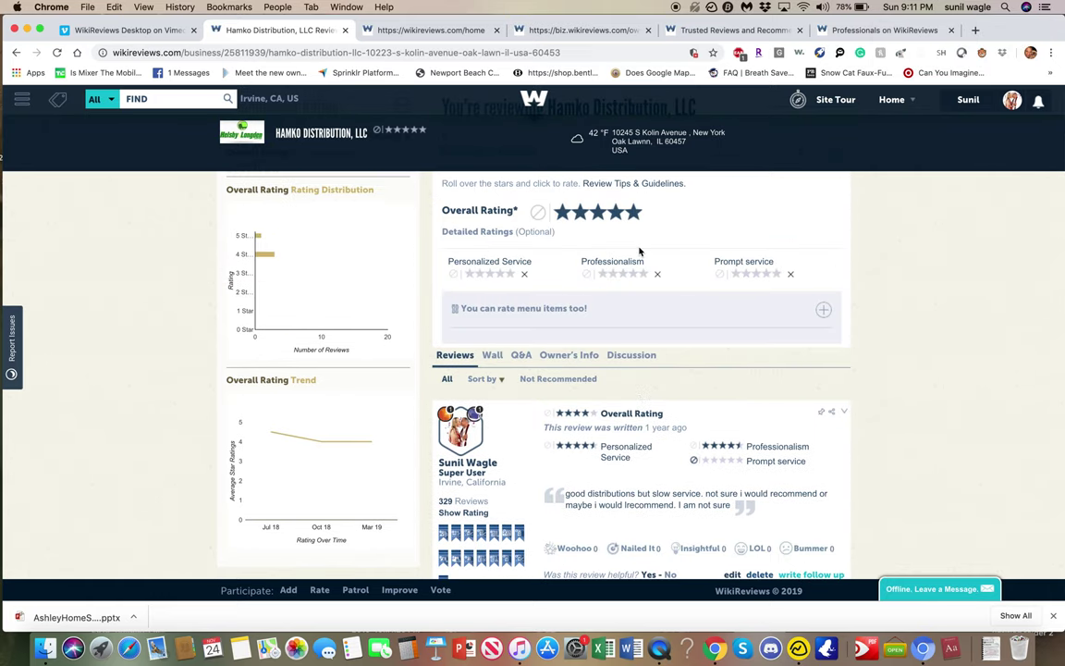
left_click(574, 414)
scroll(589, 424, "down", 4)
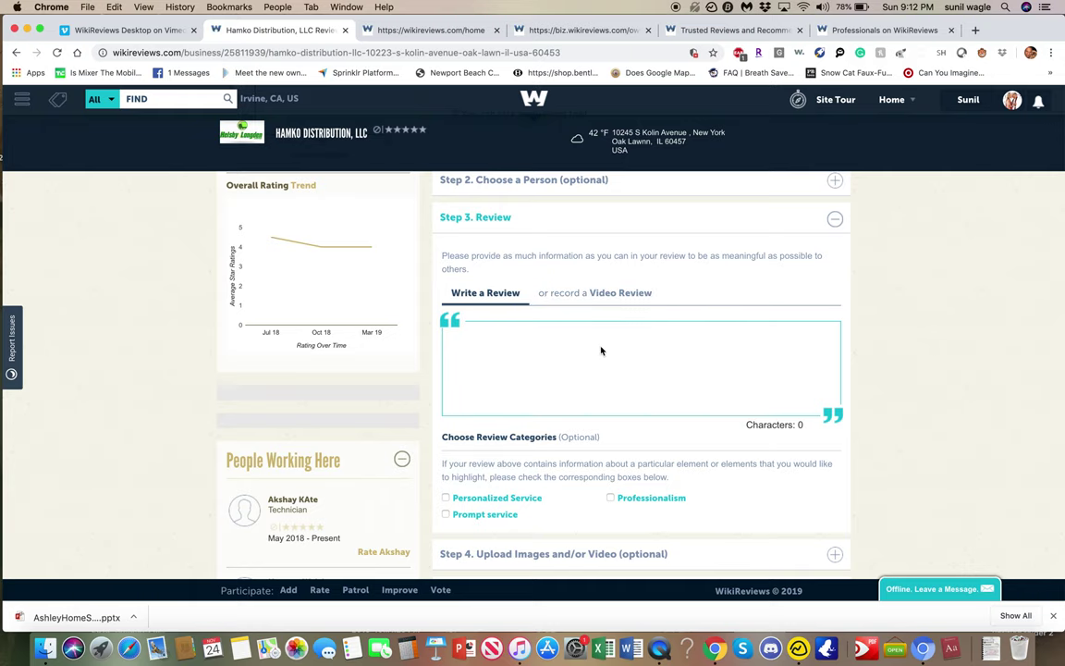
scroll(601, 294, "up", 2)
scroll(608, 367, "up", 8)
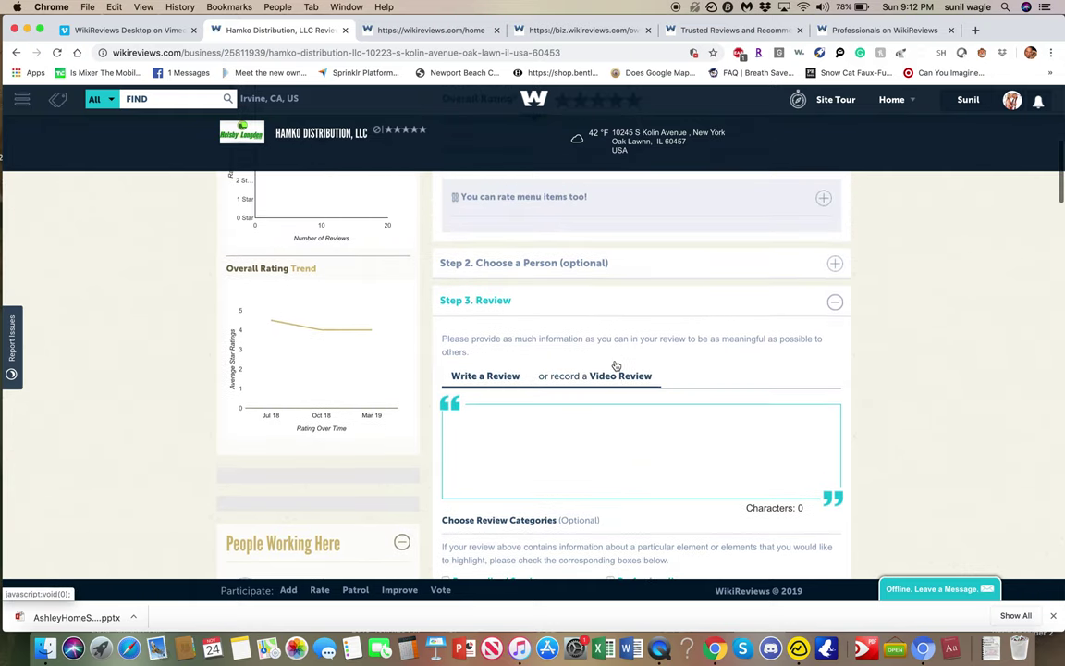
scroll(616, 365, "up", 1)
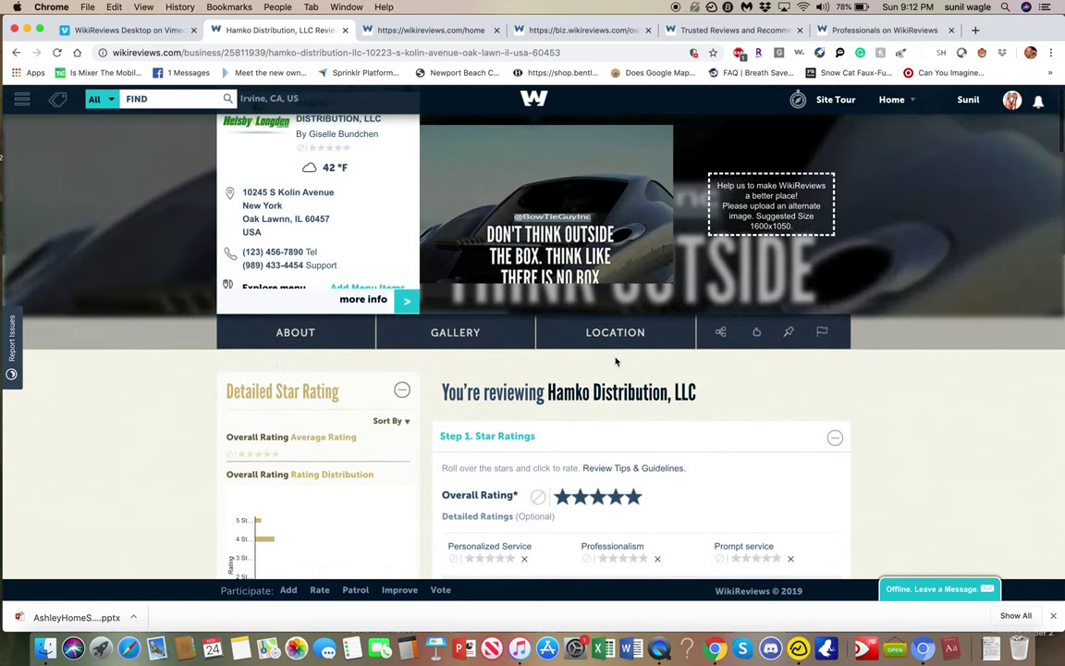
mouse_move(904, 107)
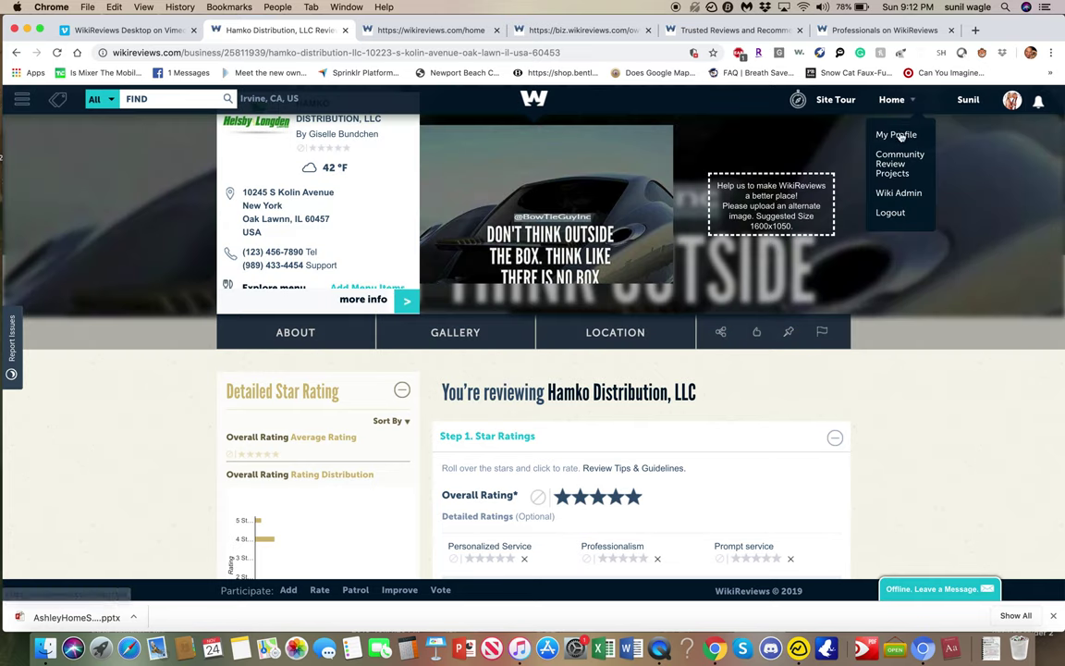
Scroll through the Hamko Distribution owner dashboard's stats and details, then return to the home feed.
left_click(443, 31)
left_click(523, 29)
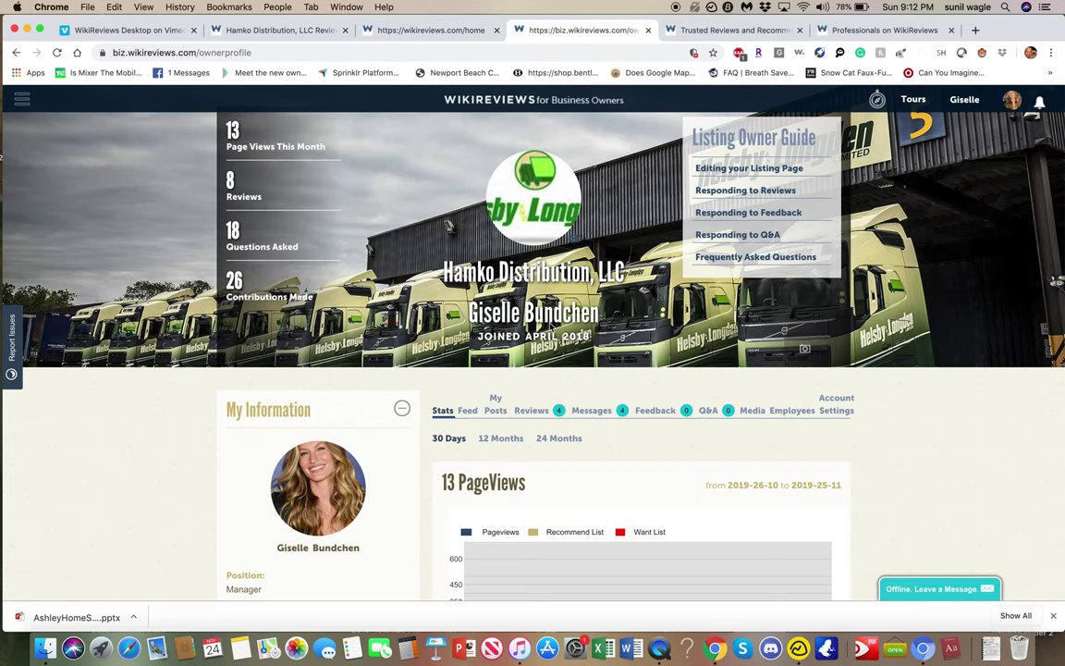
scroll(656, 429, "down", 1)
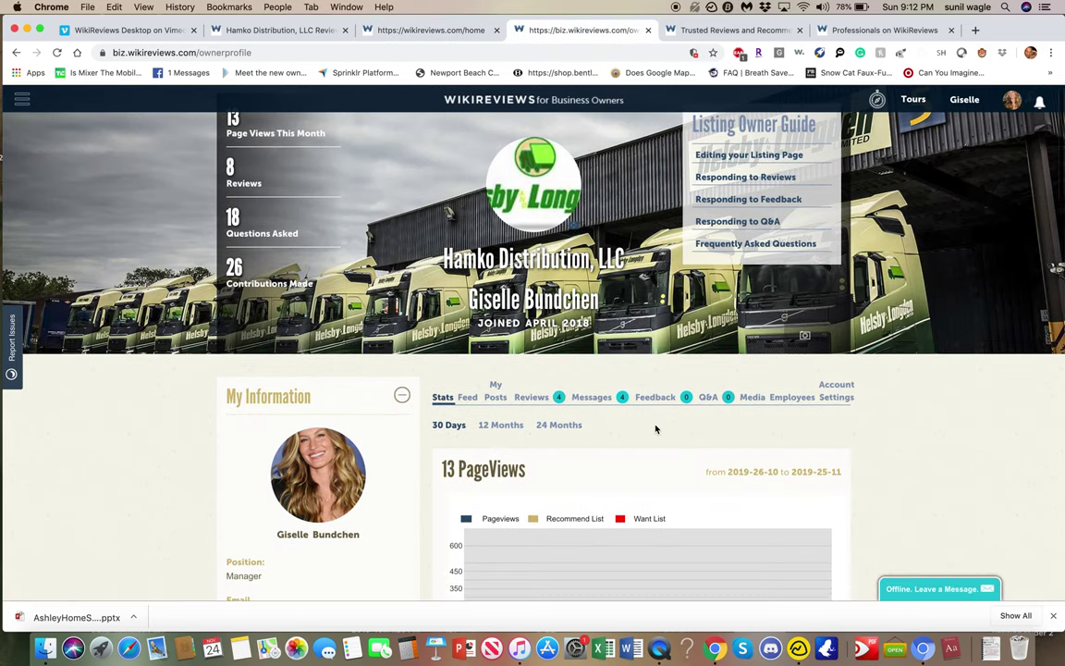
scroll(655, 428, "down", 5)
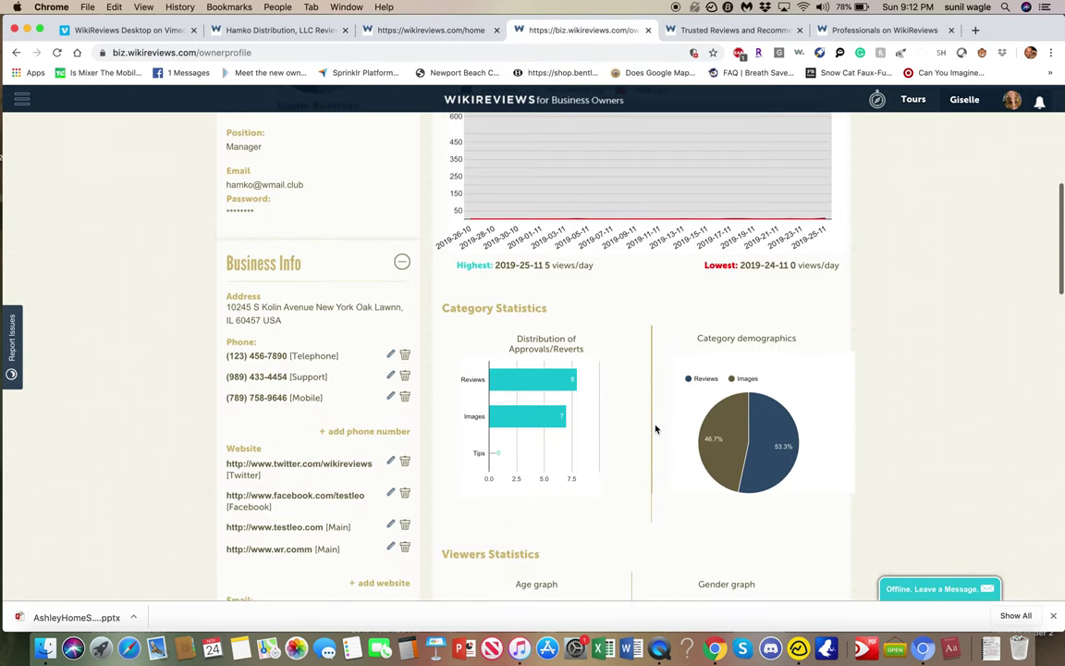
scroll(655, 429, "down", 12)
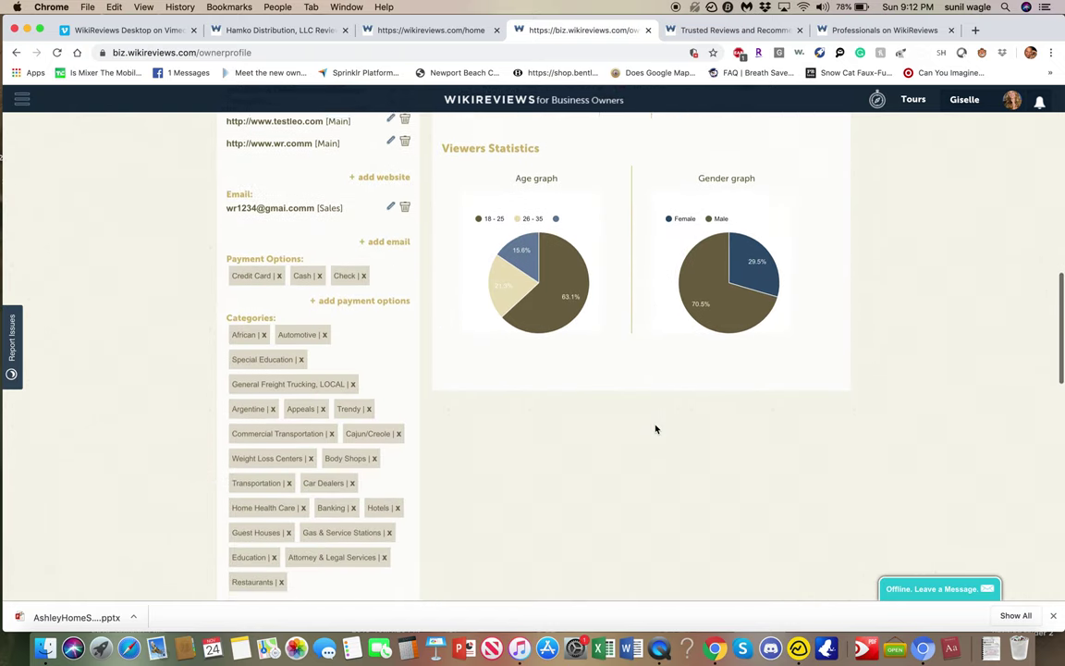
scroll(655, 429, "down", 6)
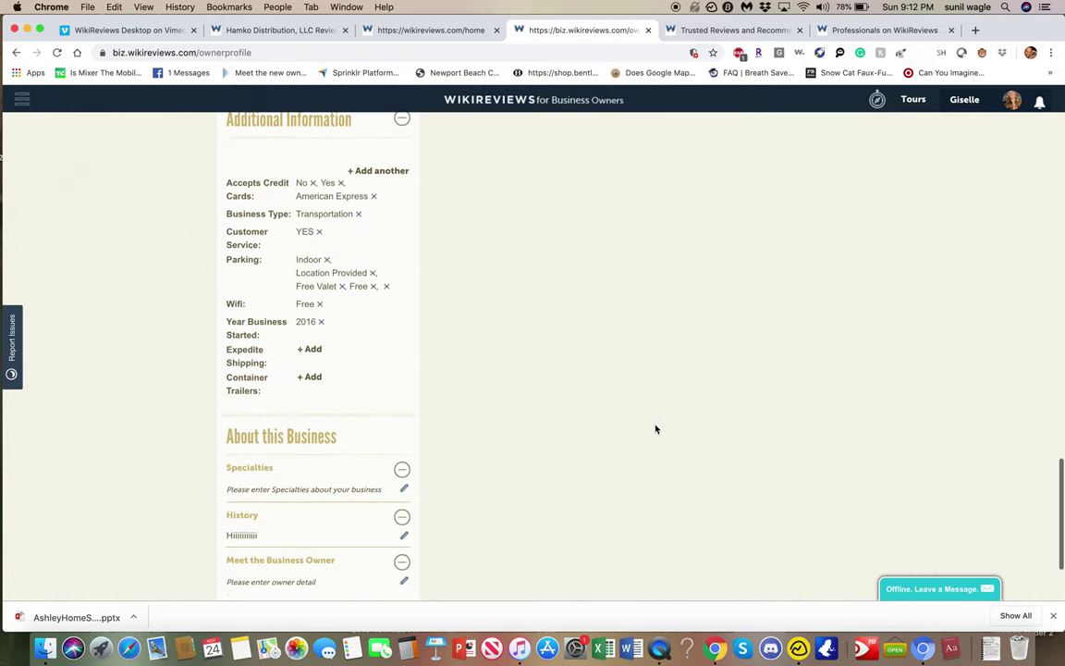
scroll(655, 429, "up", 20)
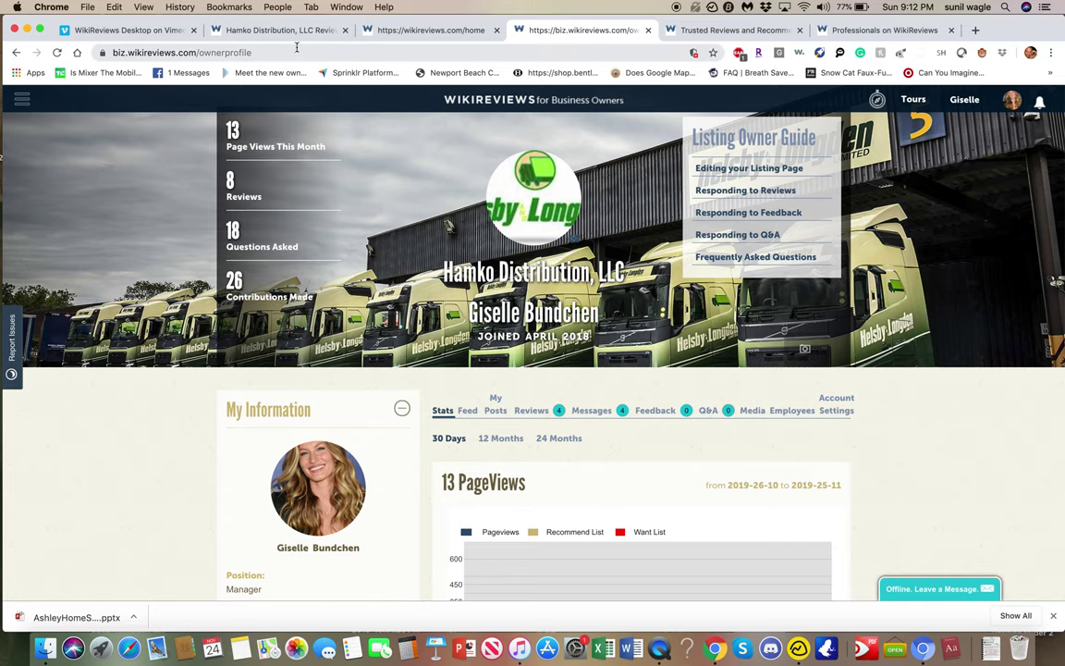
left_click(744, 36)
left_click(407, 31)
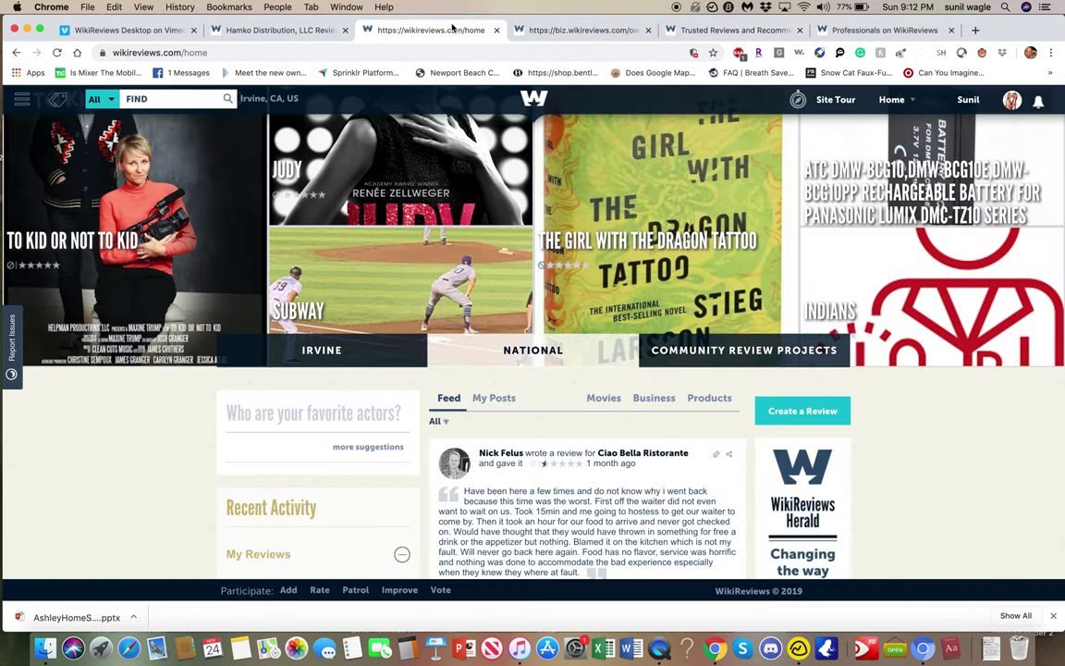
Cycle through the owner dashboard, enterprise page and professionals login tabs, ending on the home feed.
left_click(578, 30)
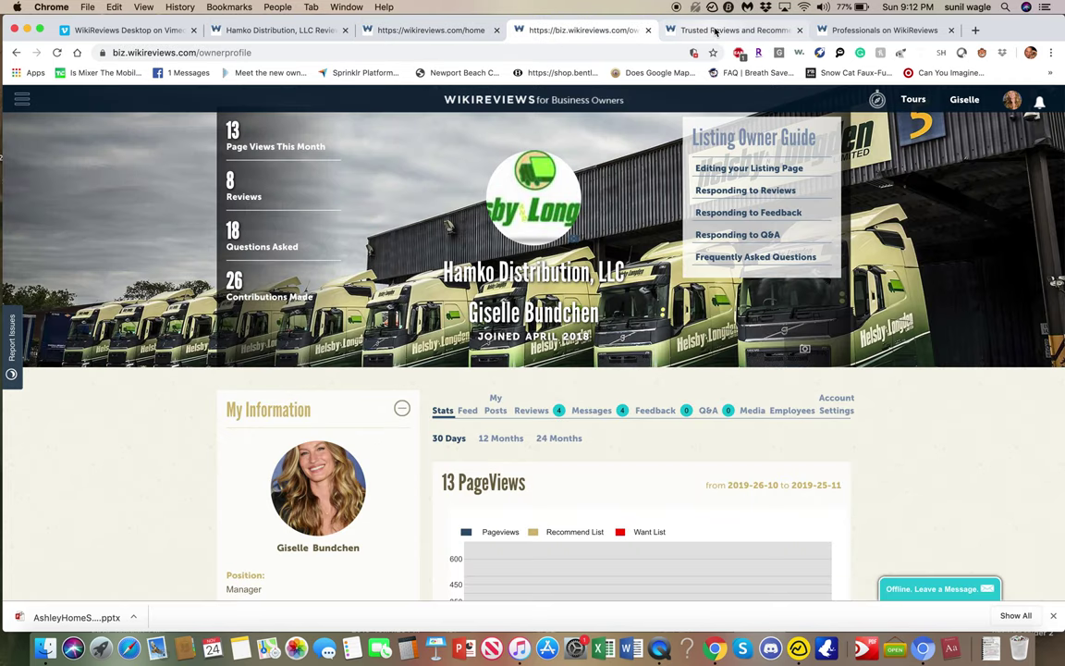
left_click(754, 31)
left_click(878, 31)
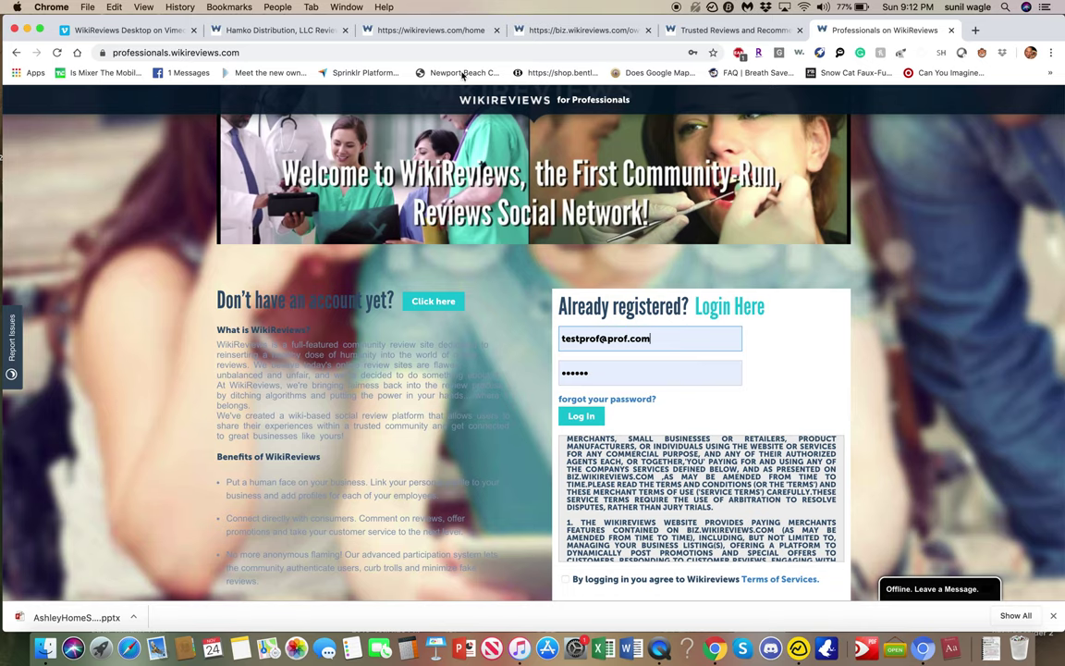
left_click(460, 32)
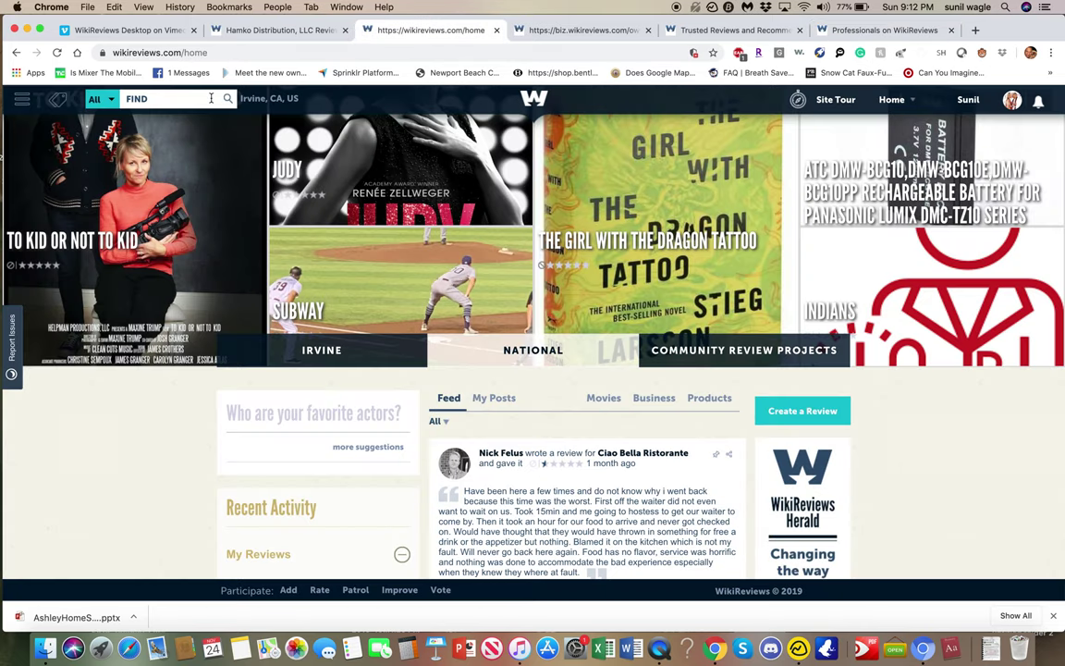
Browse the main search categories menu on the home feed, then move to the enterprise and dashboard tabs.
left_click(60, 100)
mouse_move(99, 194)
mouse_move(92, 215)
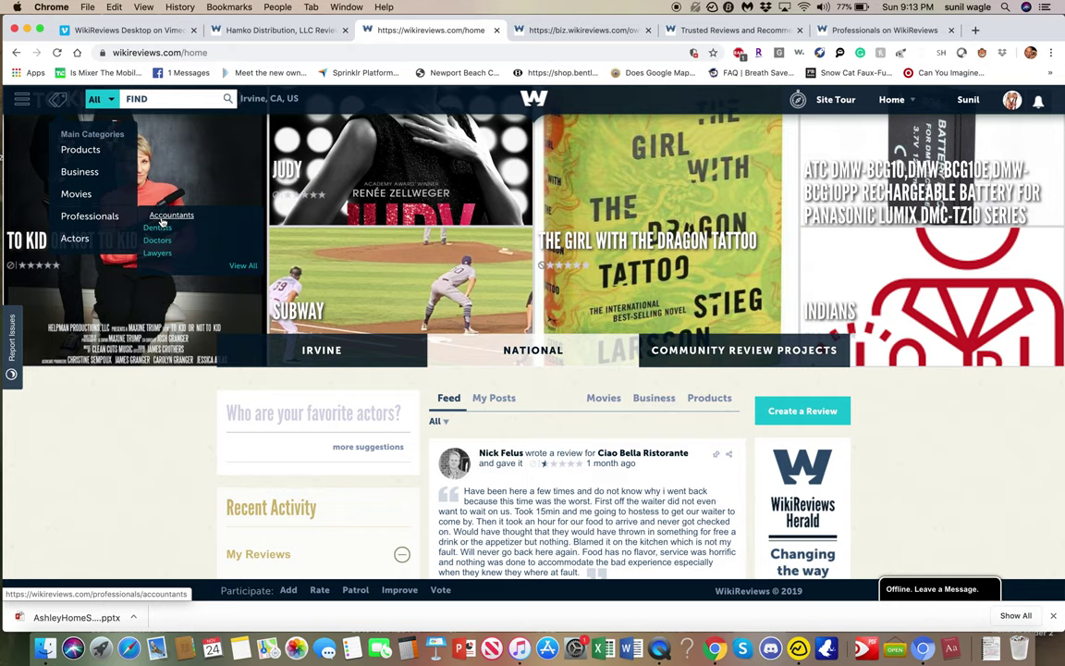
left_click(707, 30)
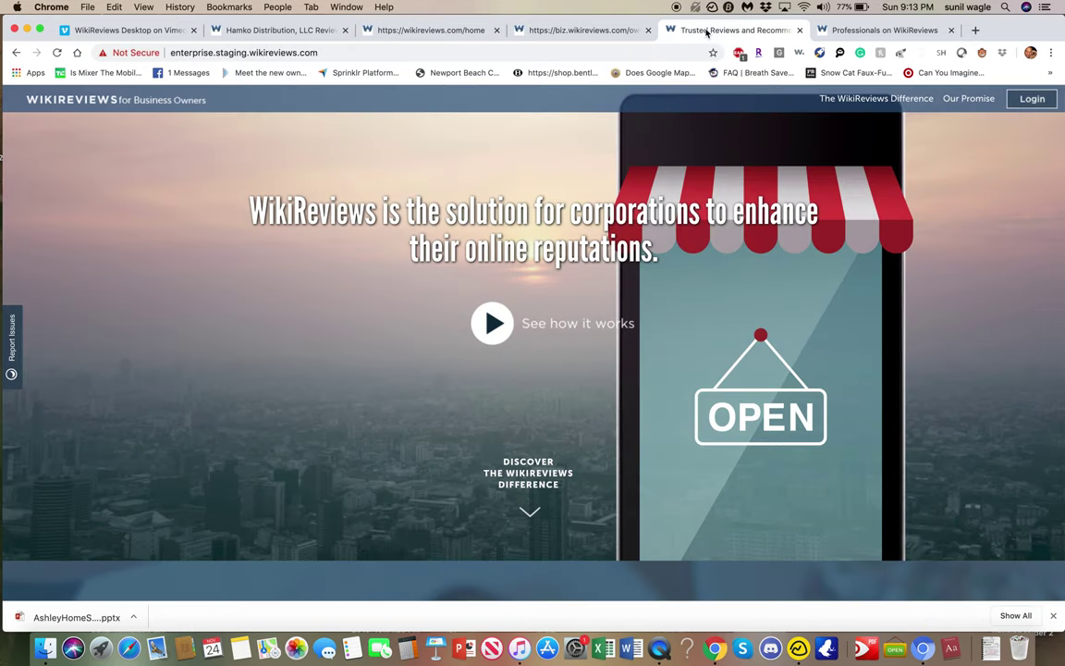
left_click(614, 30)
Scroll through the professionals login page and Terms box, then submit the pre-filled credentials.
left_click(860, 29)
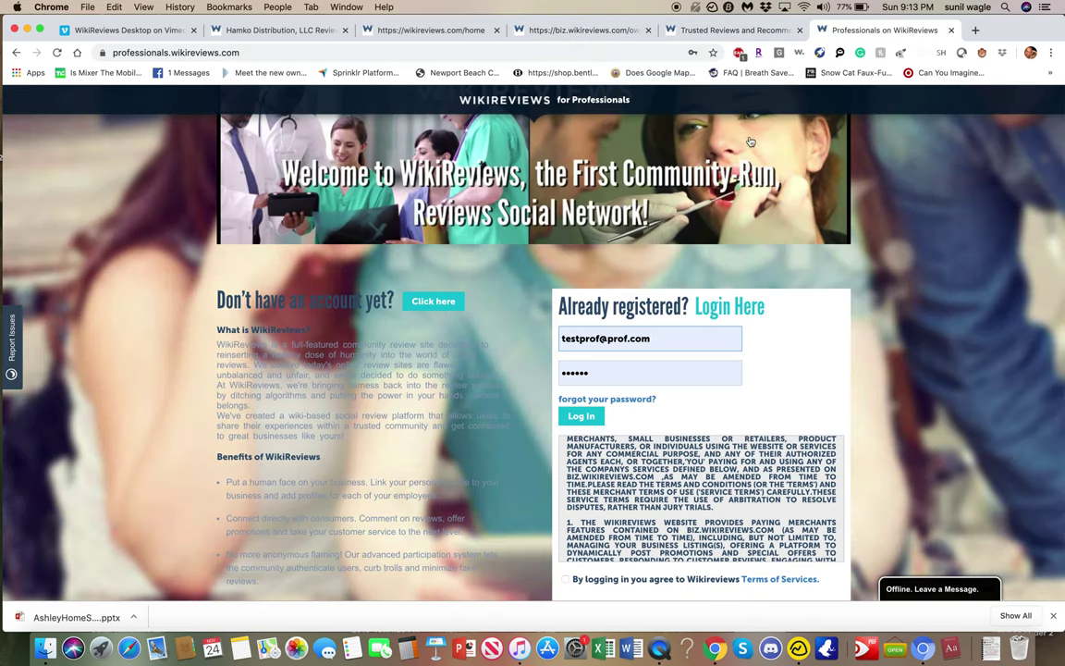
scroll(650, 442, "down", 3)
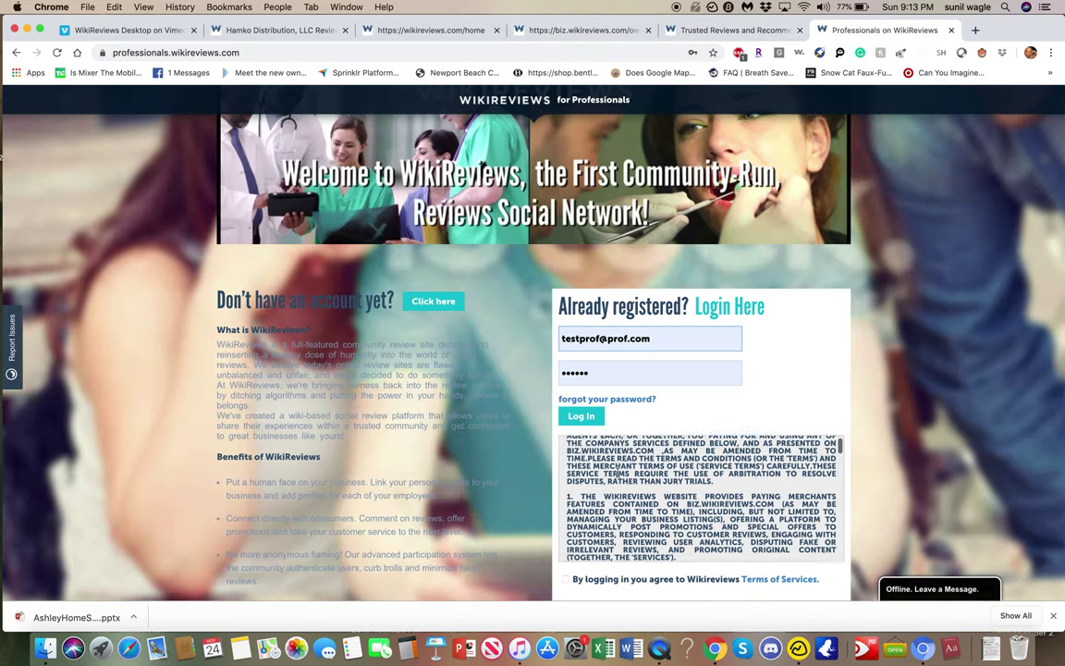
scroll(650, 431, "down", 3)
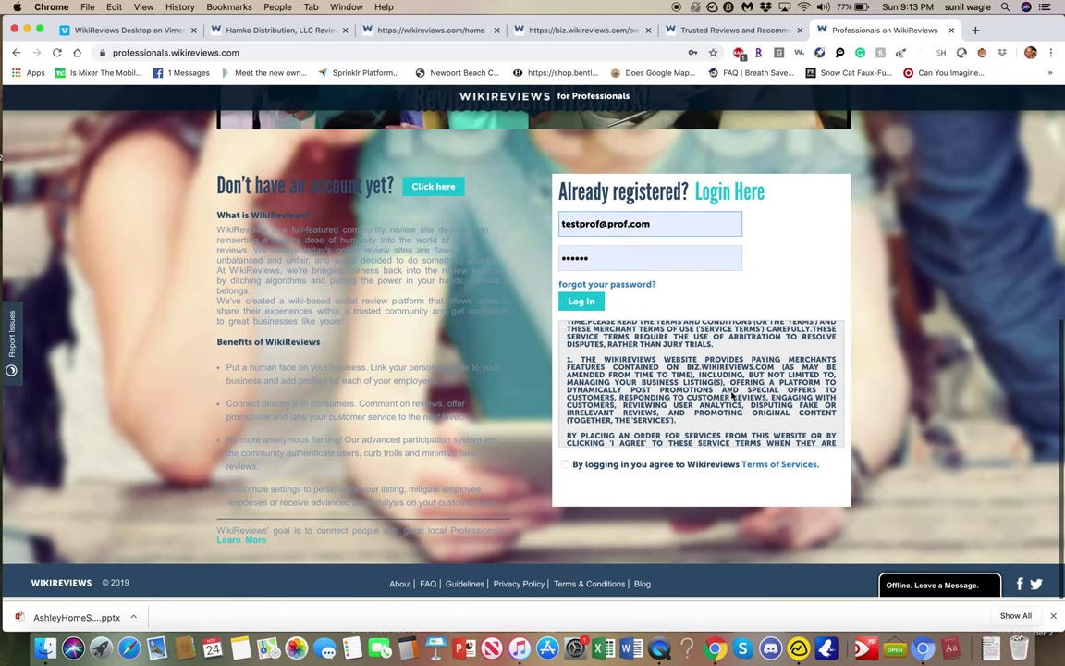
scroll(730, 393, "up", 5)
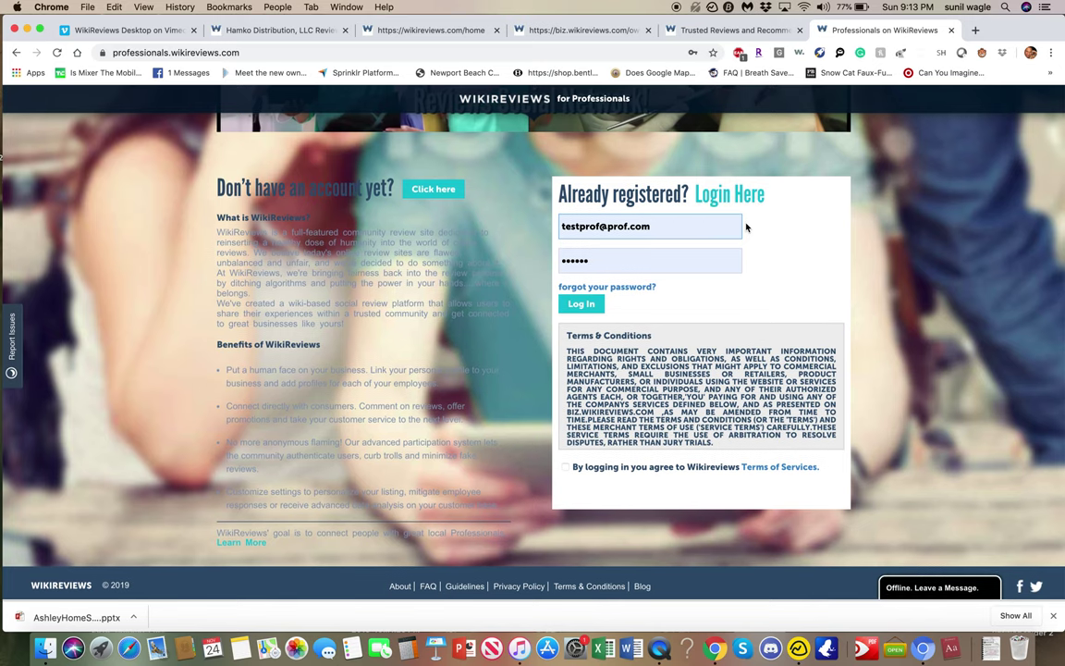
scroll(747, 227, "up", 3)
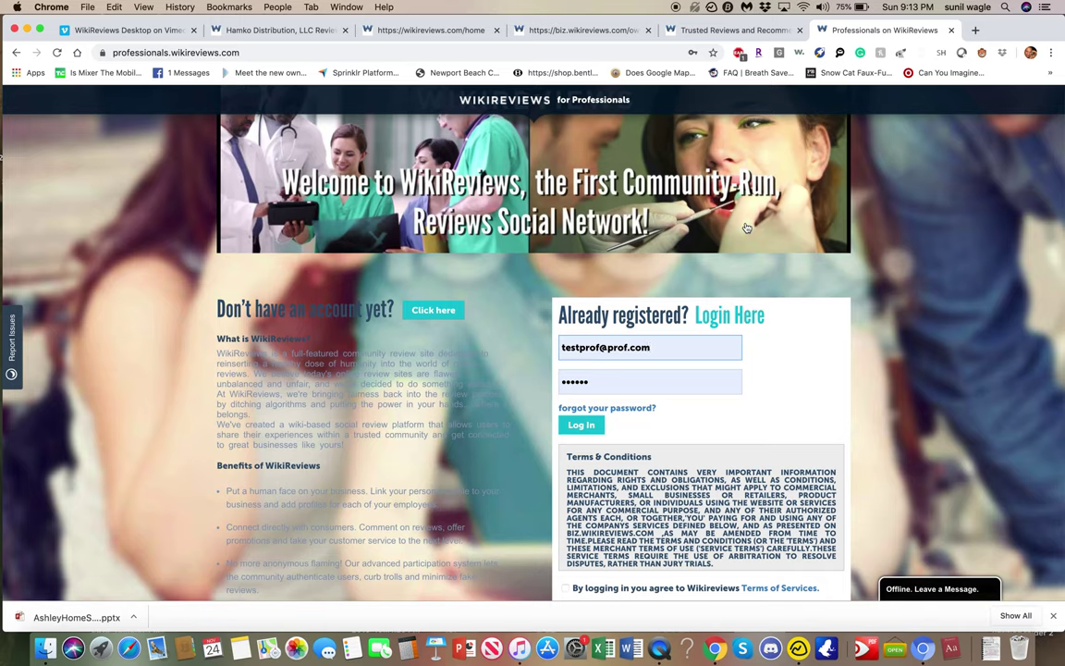
left_click(583, 425)
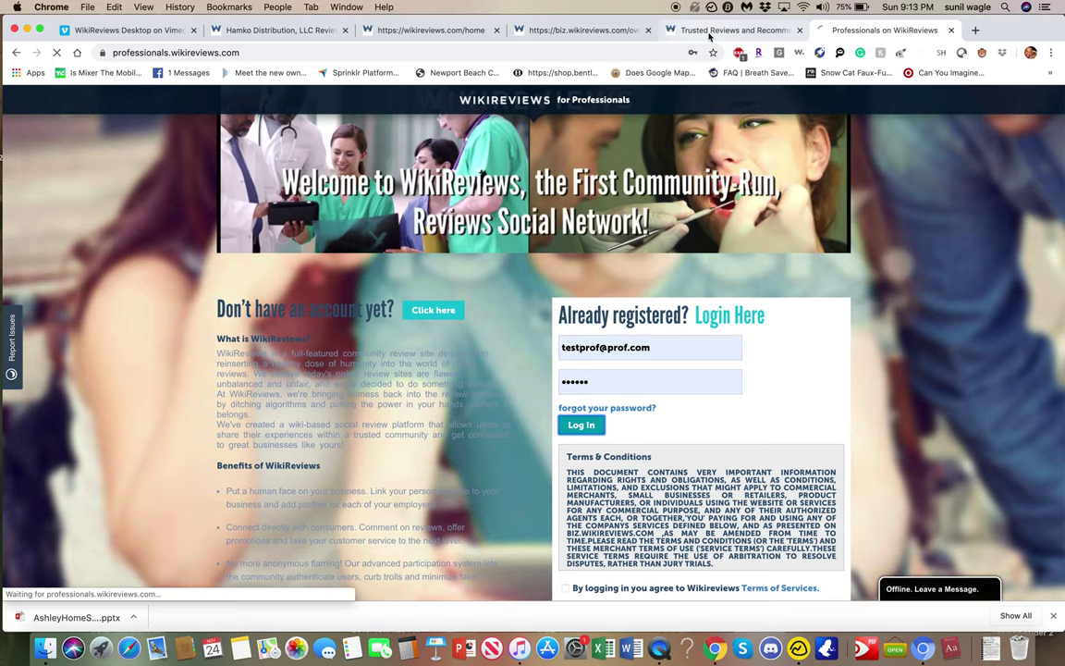
left_click(710, 30)
Scroll through the professional profile, then bring up the Hamko Distribution, LLC owner profile.
left_click(573, 31)
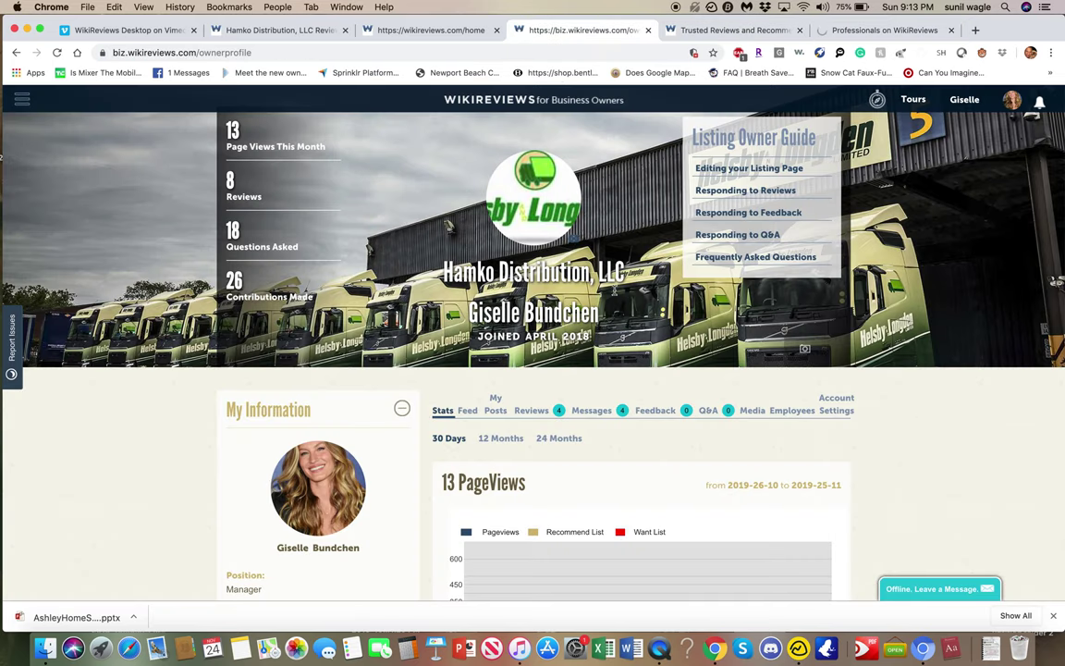
left_click(753, 30)
left_click(862, 31)
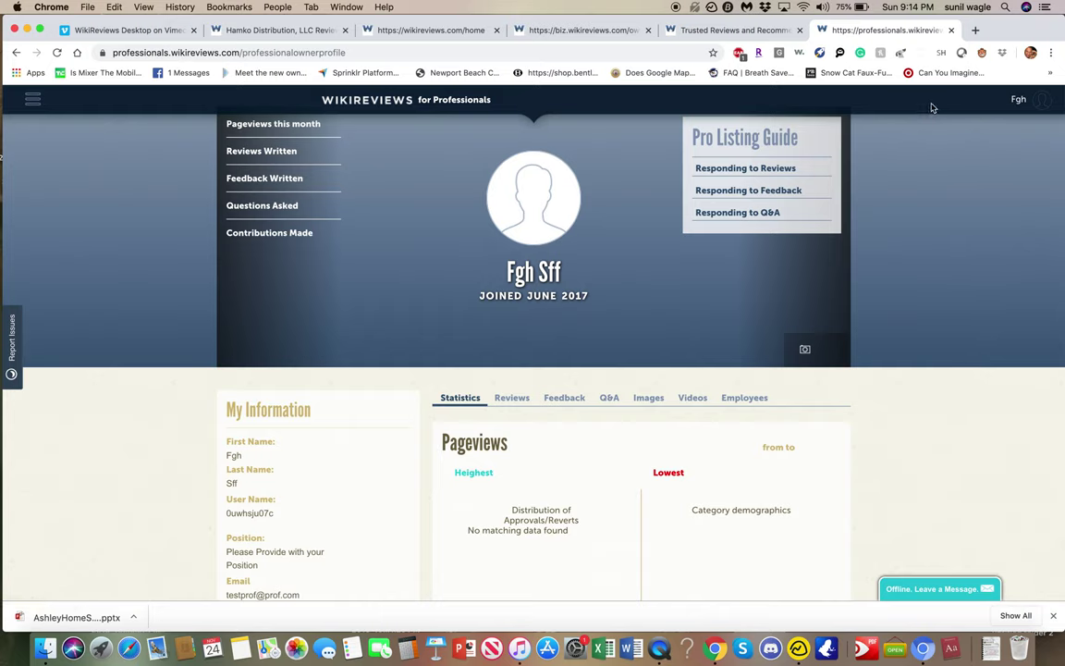
mouse_move(1014, 109)
scroll(591, 389, "down", 5)
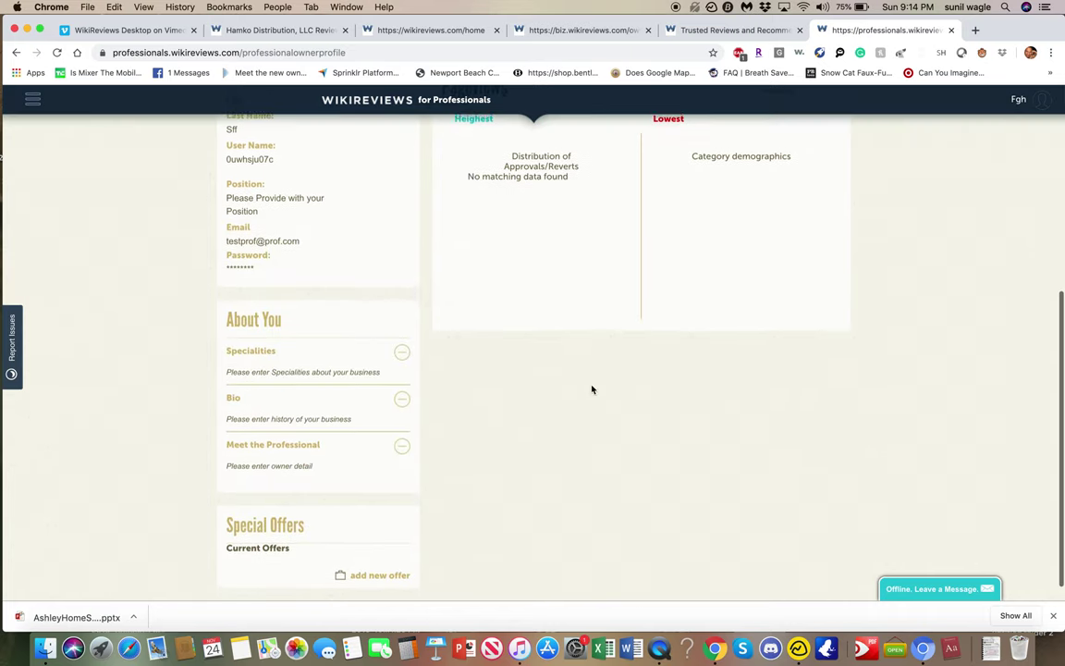
scroll(591, 389, "up", 5)
scroll(592, 388, "up", 1)
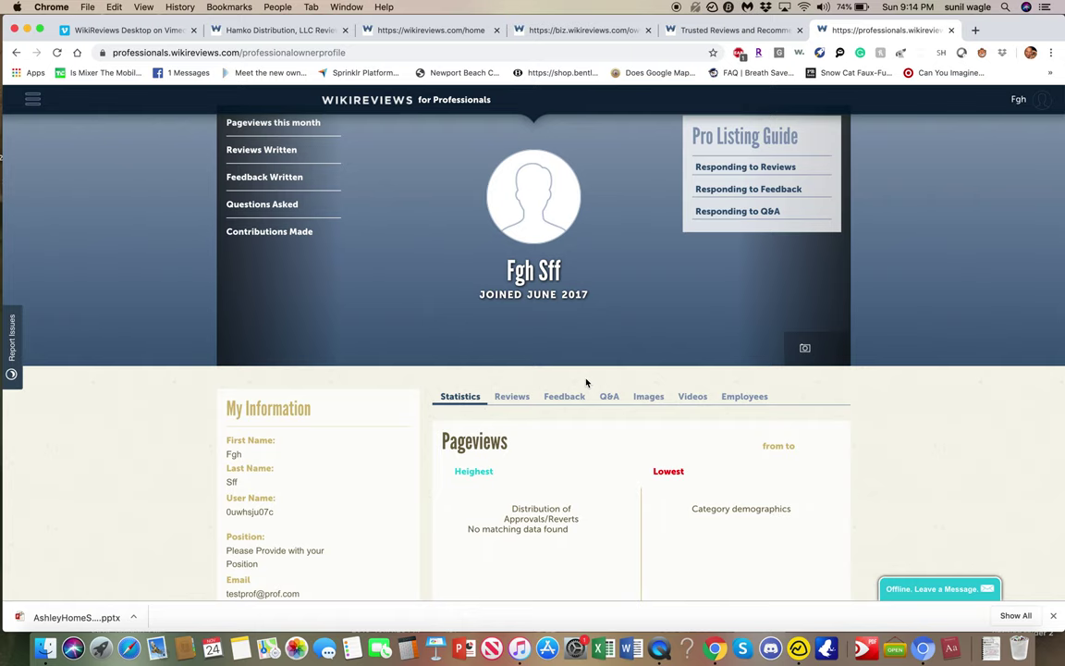
left_click(729, 31)
left_click(592, 33)
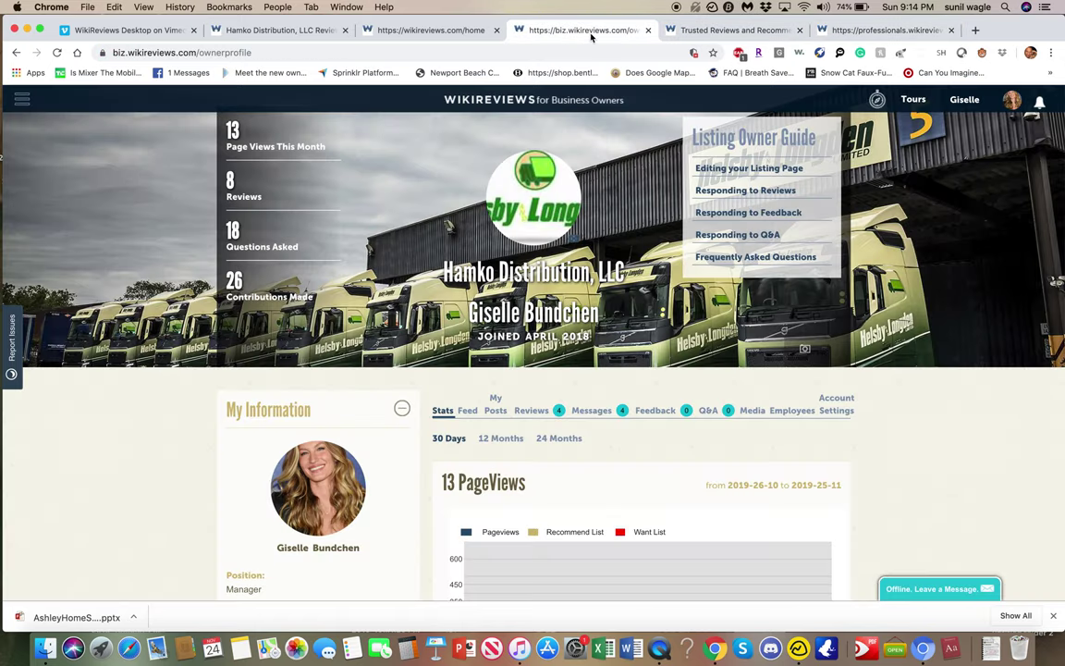
Open the Login form on the enterprise staging landing page, dismissing the saved e-mail suggestions.
left_click(711, 39)
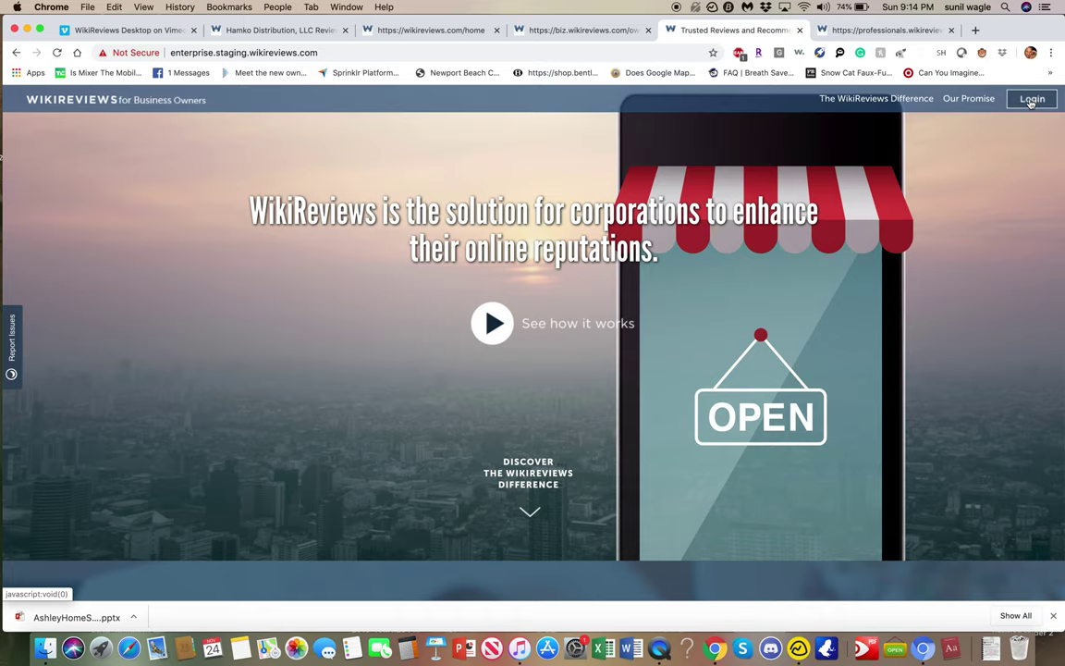
left_click(1033, 100)
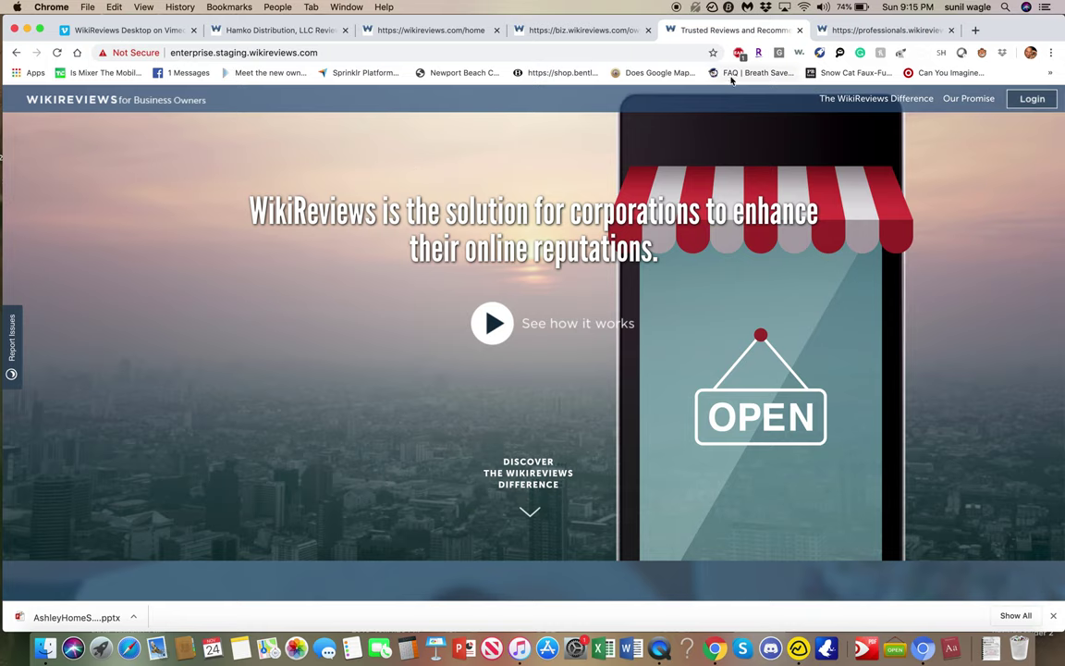
left_click(1021, 101)
left_click(572, 269)
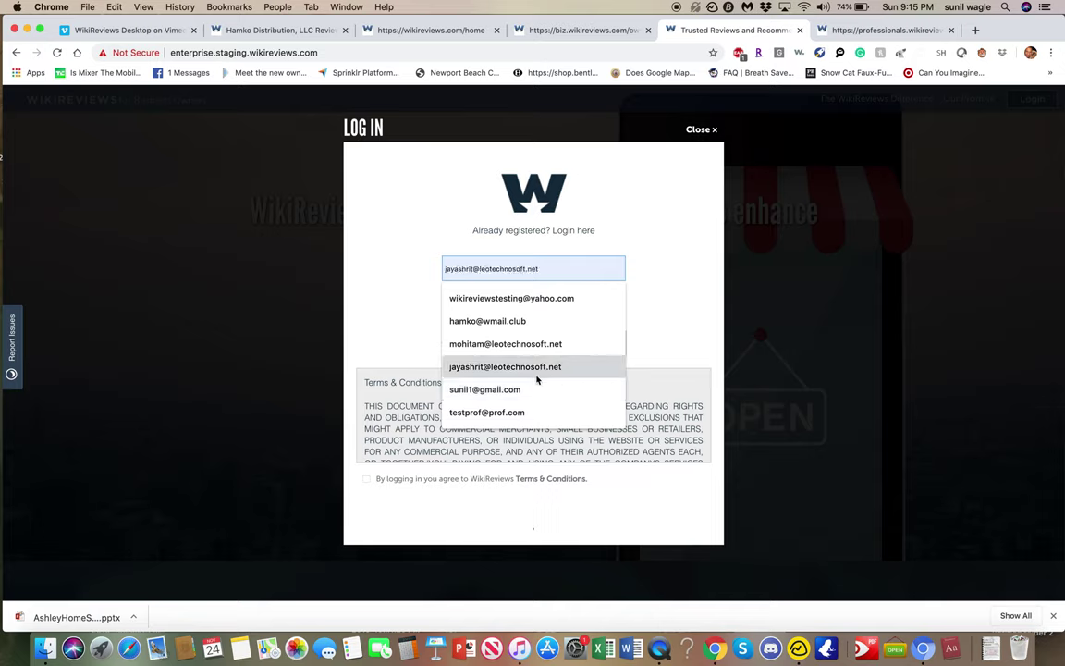
left_click(390, 330)
scroll(422, 439, "down", 10)
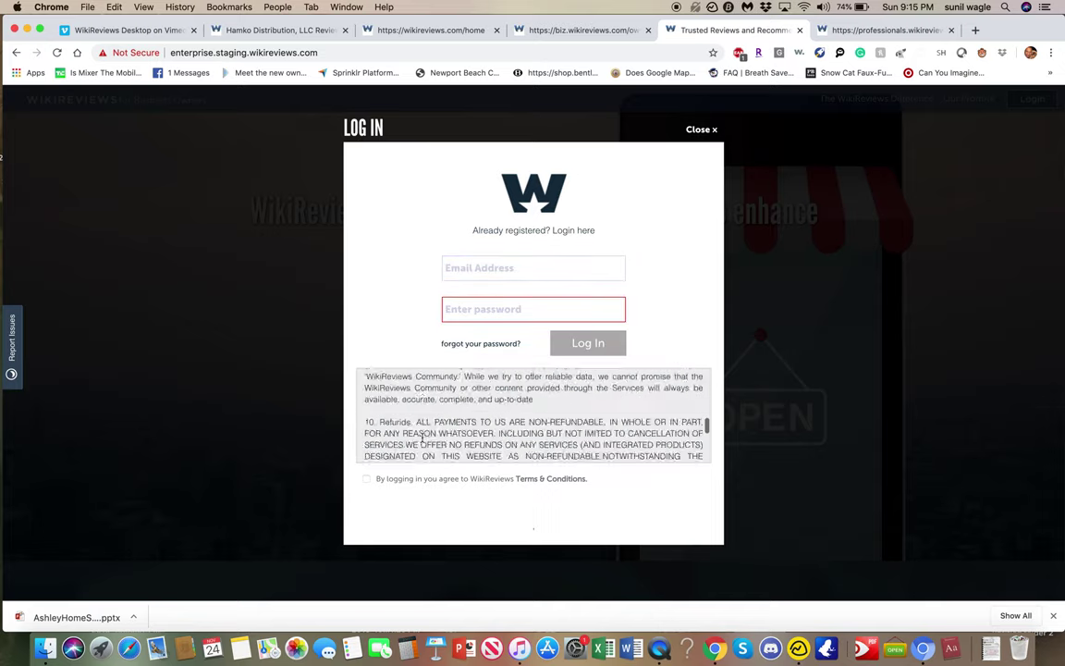
left_click(482, 270)
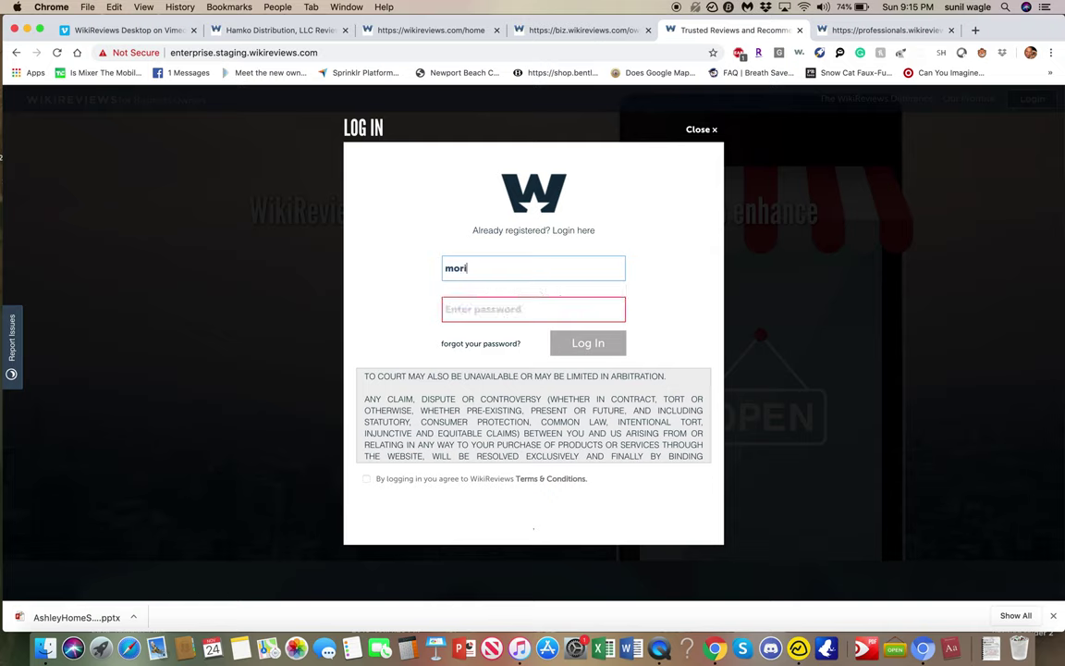
Enter the owner's e-mail address and password, correct the e-mail, then close the form.
key("Tab")
type("••••••")
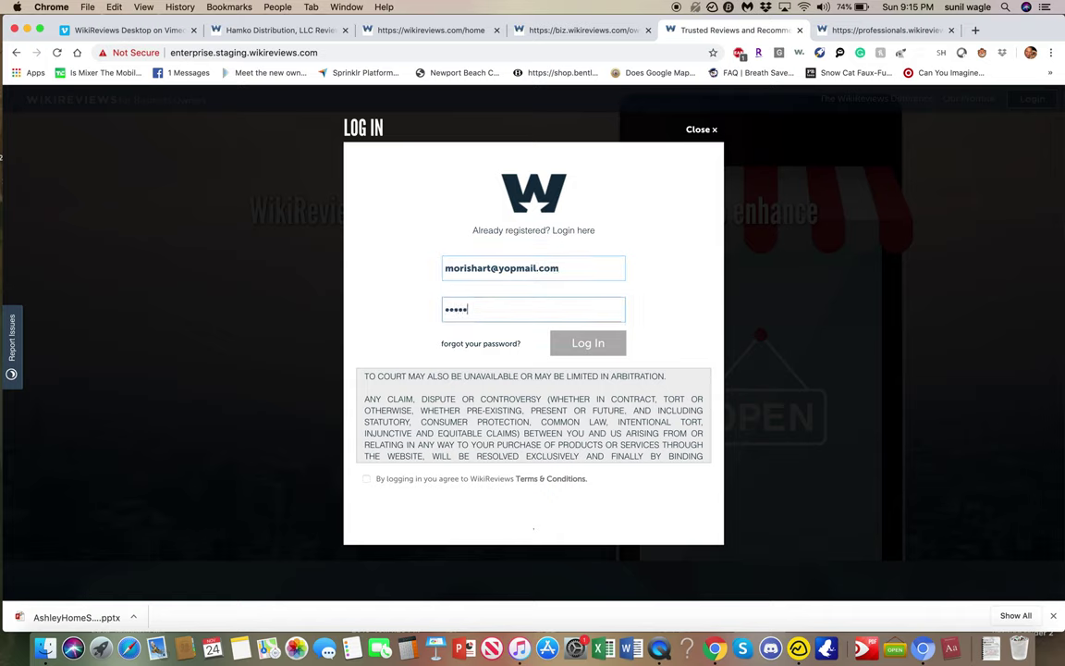
type("•••")
left_click(489, 267)
type("24")
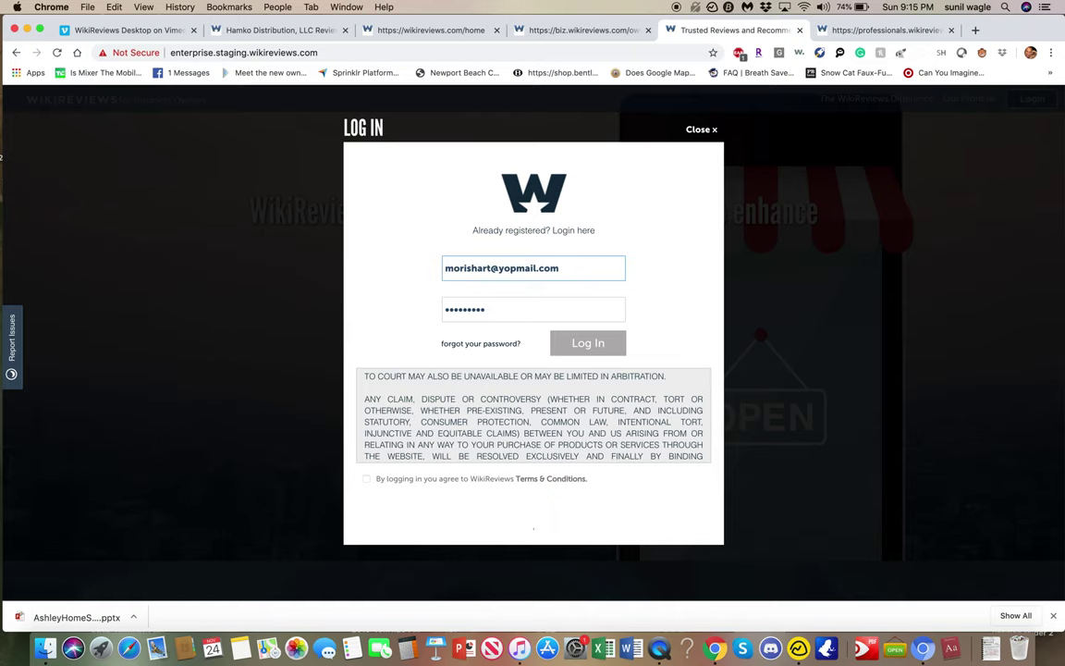
left_click(499, 310)
left_click(309, 296)
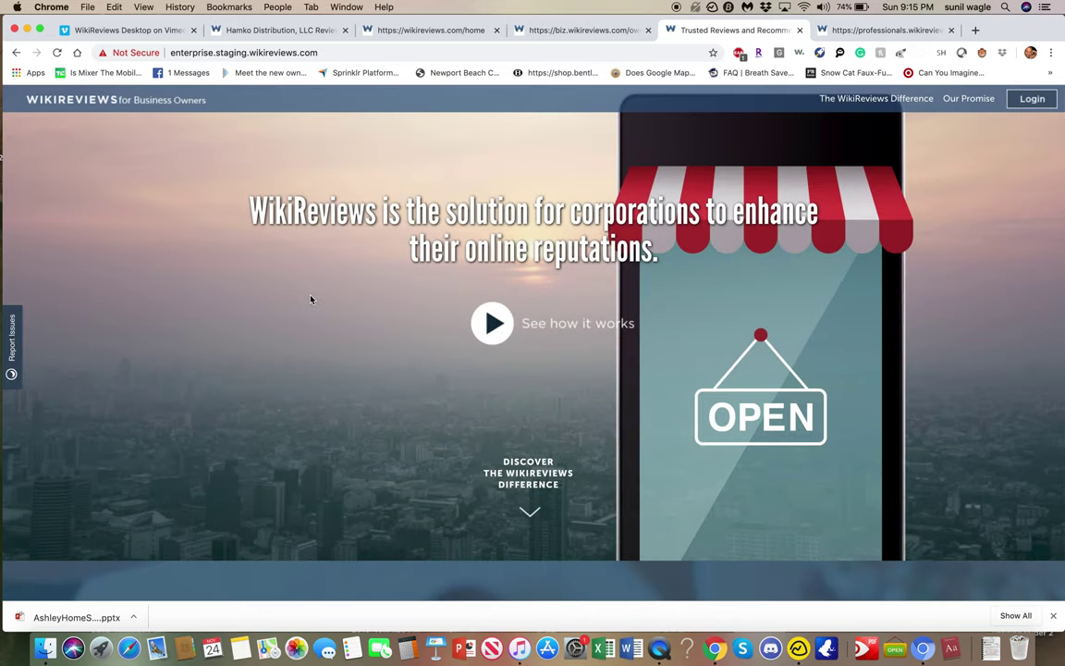
Reopen the login form and begin typing the owner's e-mail address again.
left_click(1030, 98)
left_click(497, 274)
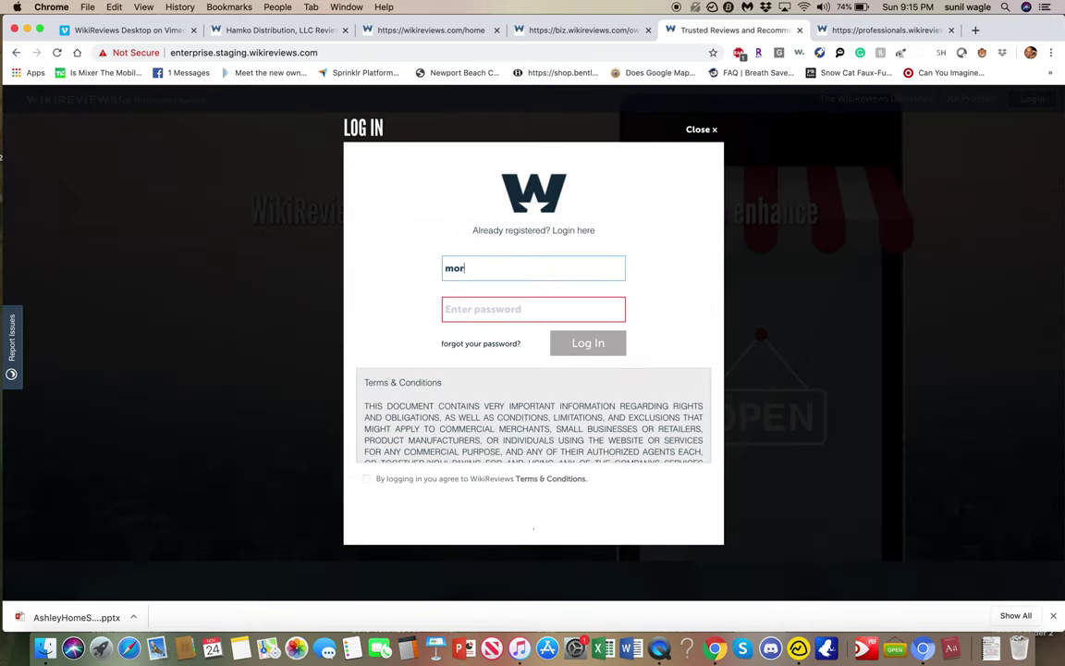
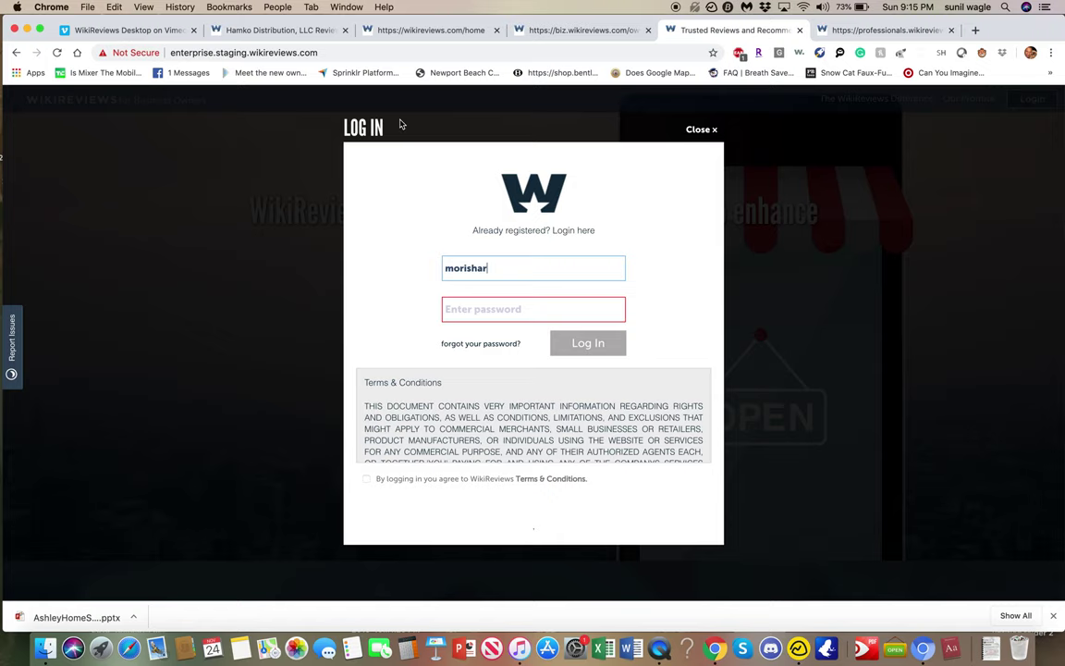
left_click(400, 52)
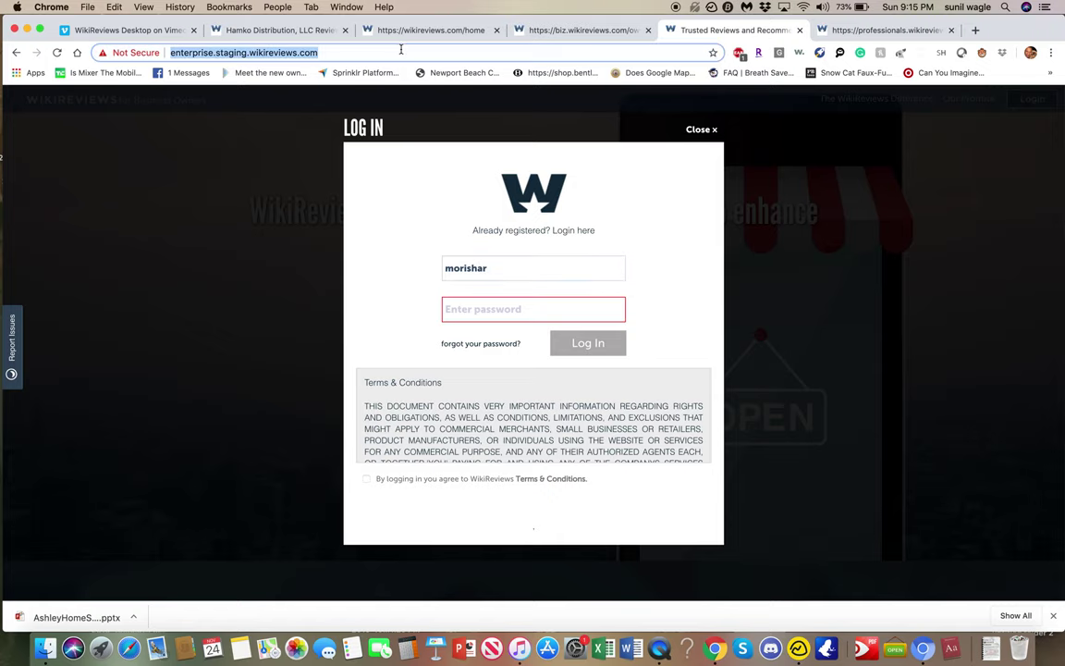
Go to enterprise.wikireviews.com and bring up its login form.
type("enter")
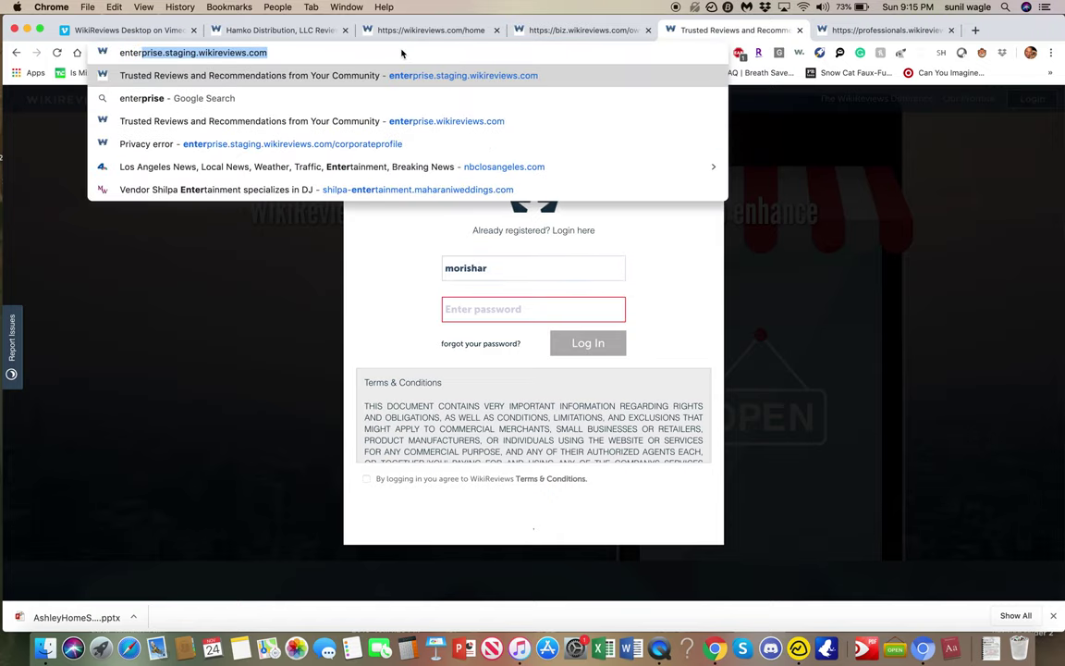
type("pris")
key("BackSpace")
key("BackSpace")
key("BackSpace")
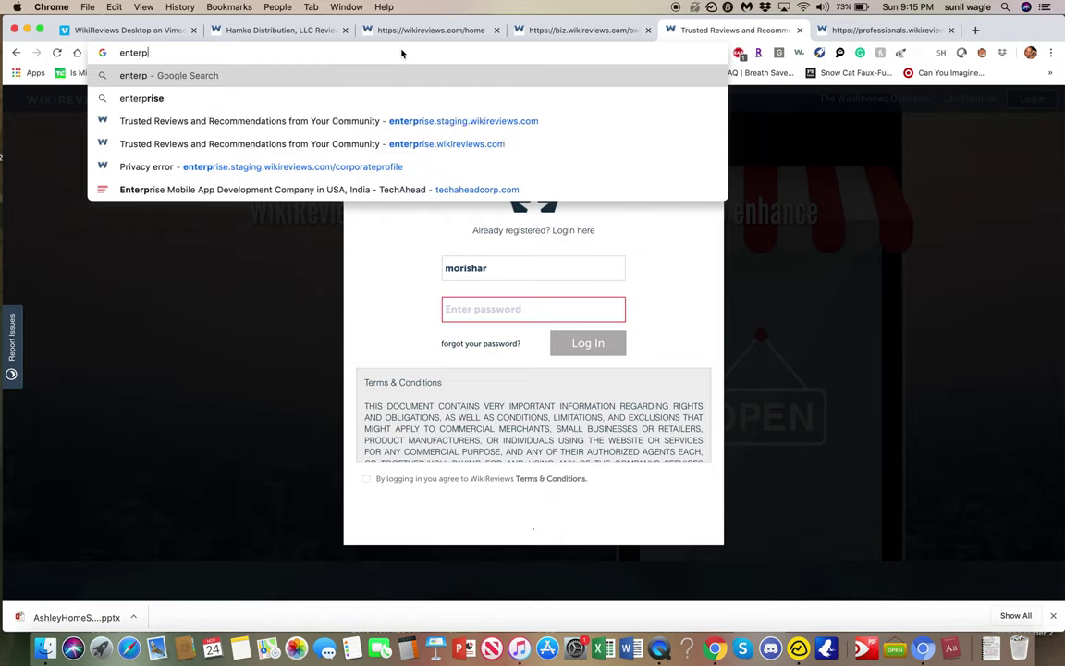
type("rise.wik")
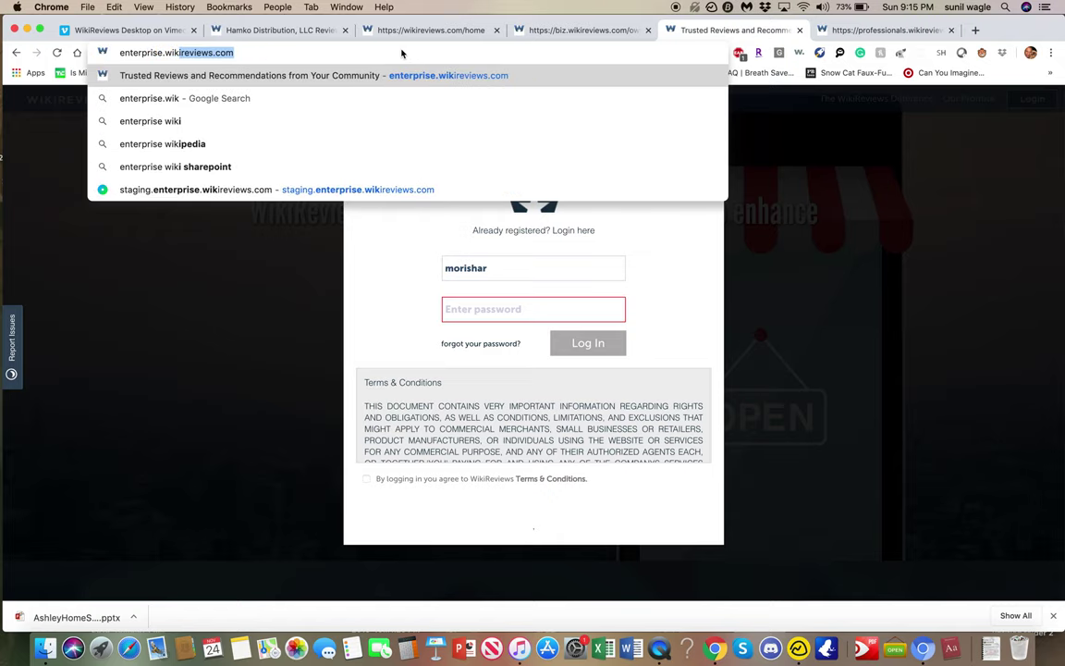
key("Return")
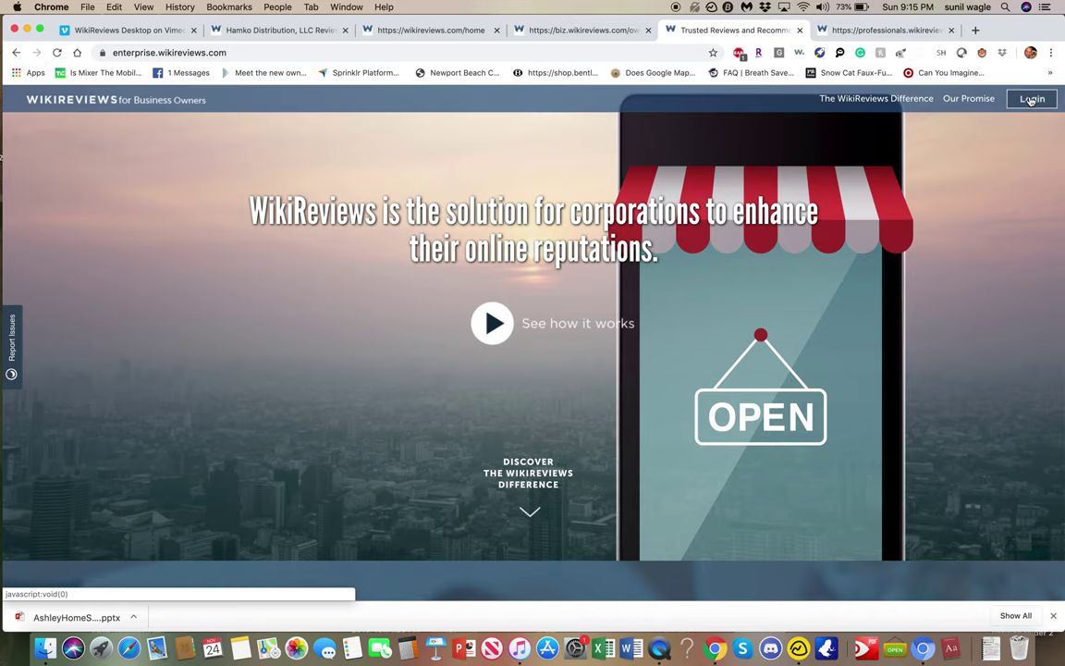
left_click(1030, 100)
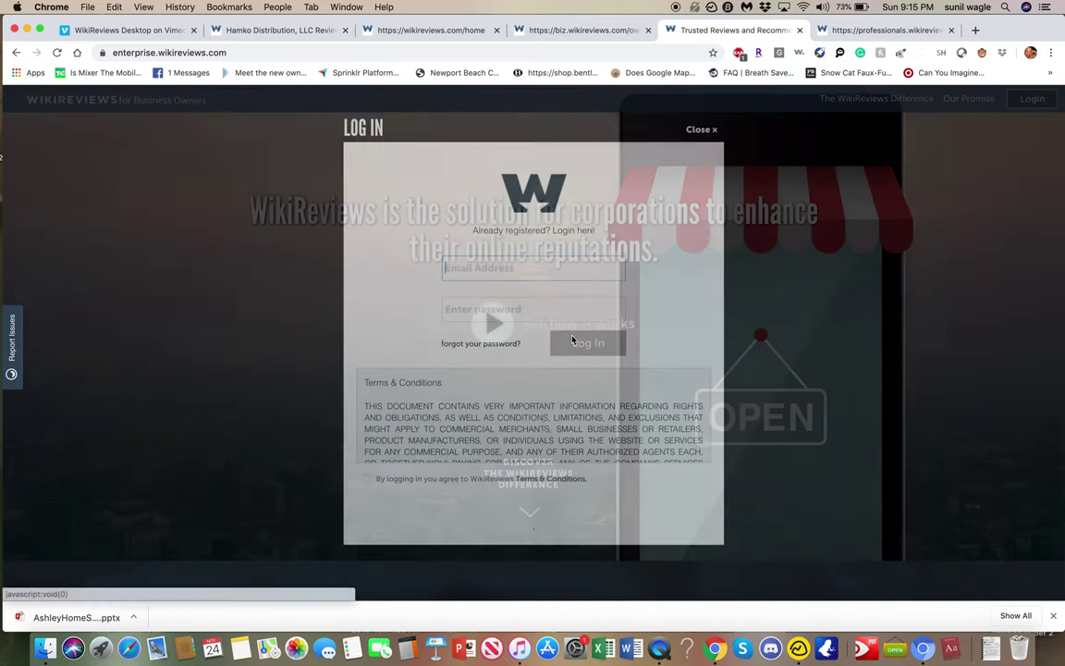
Enter the owner's account e-mail address and password in the login form.
left_click(542, 268)
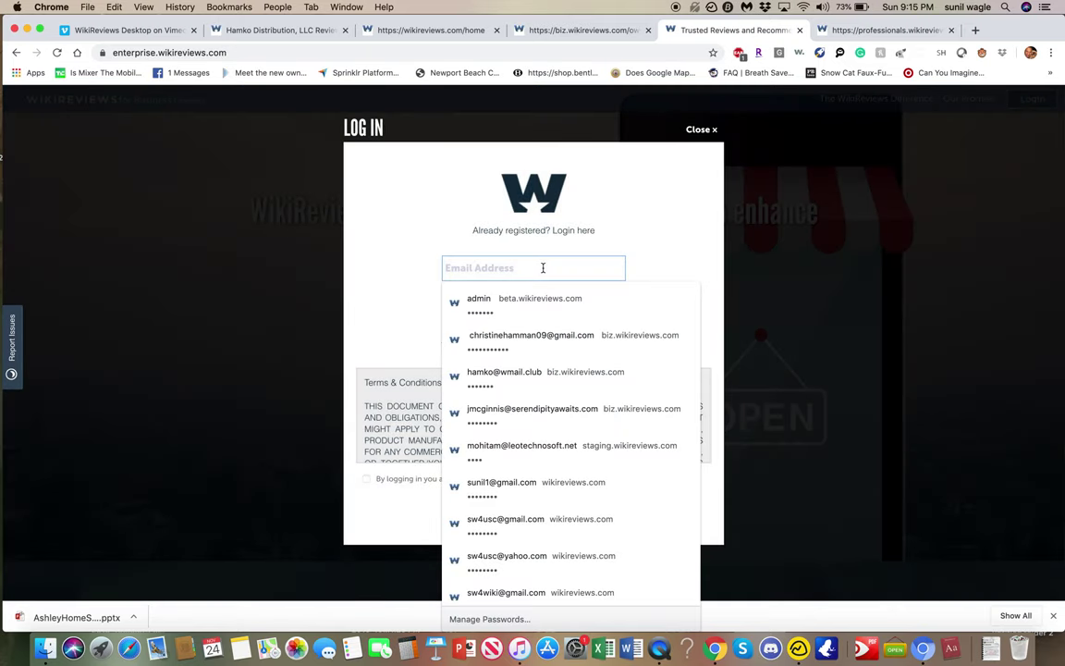
scroll(490, 392, "down", 3)
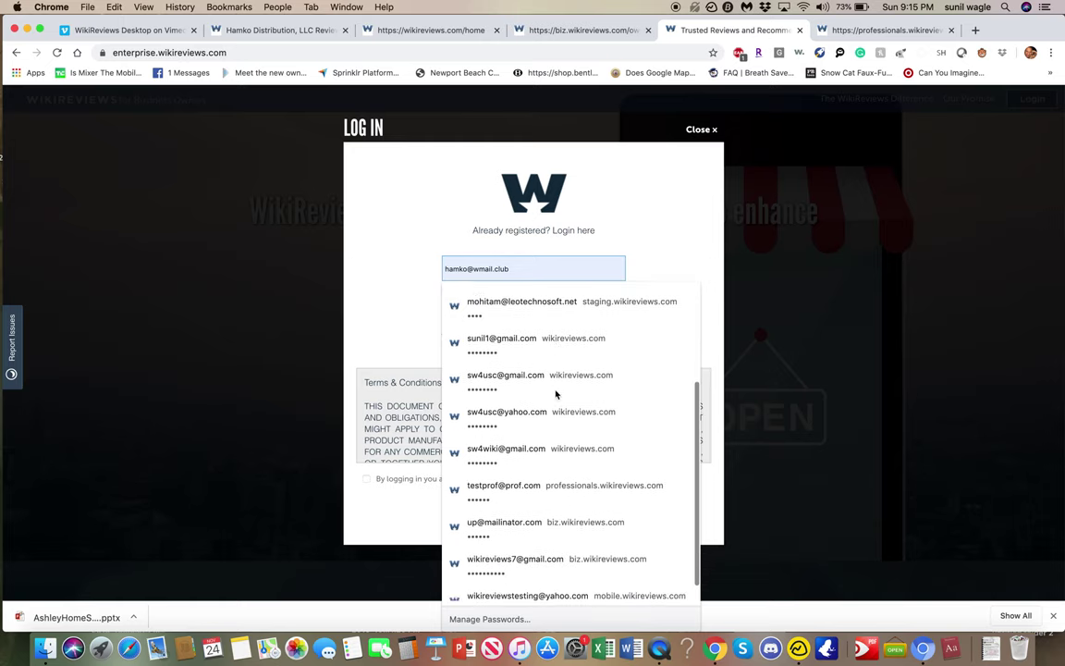
scroll(556, 395, "down", 1)
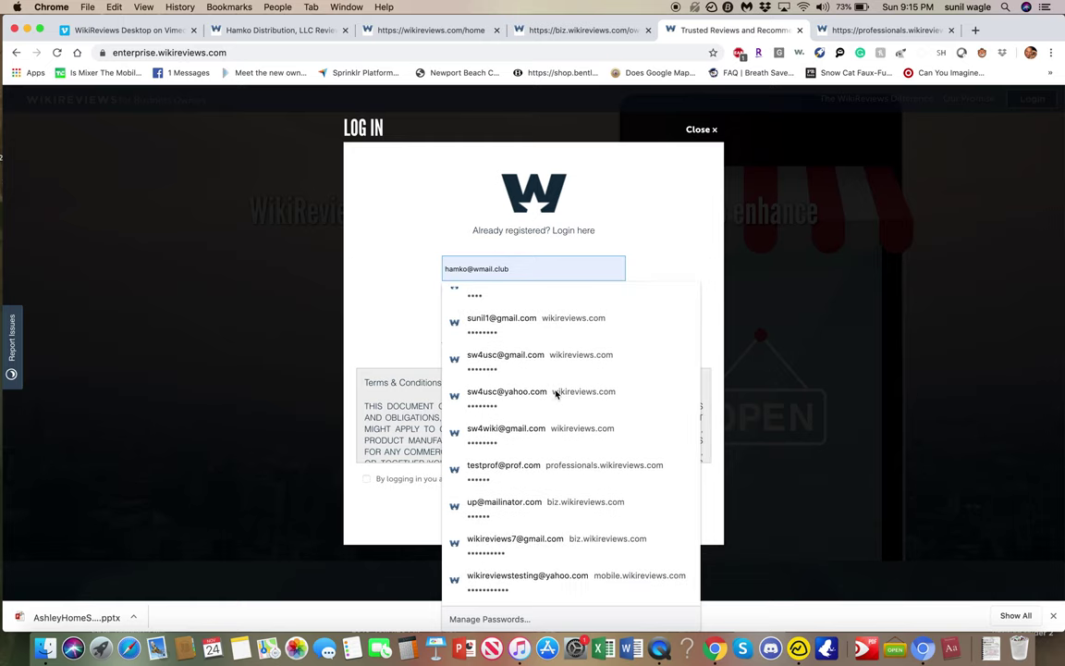
type("o")
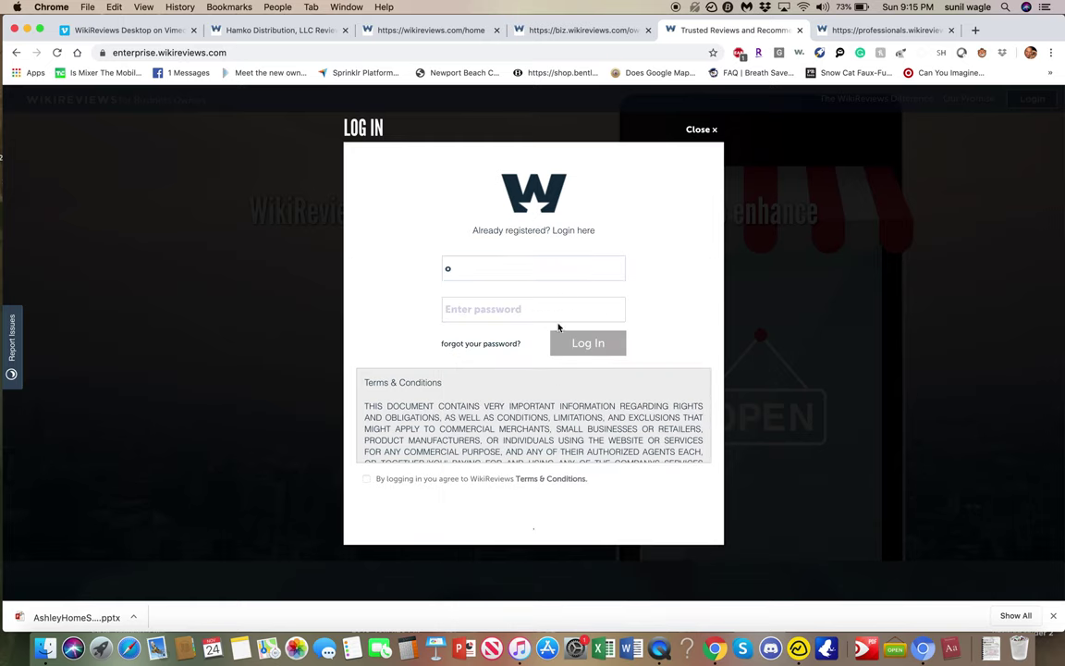
key("BackSpace")
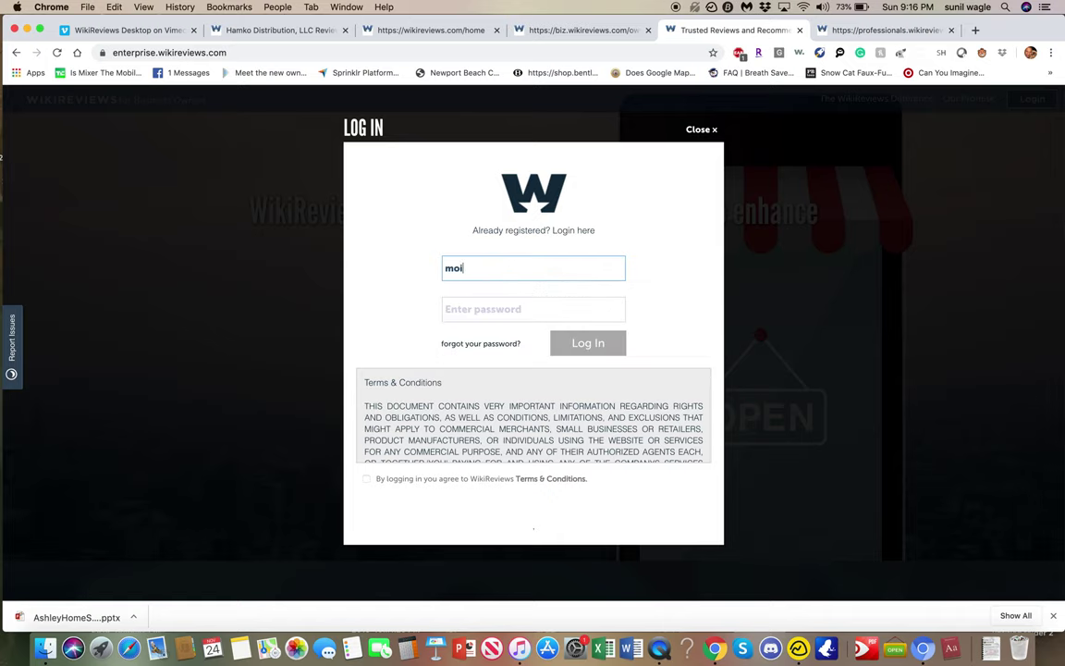
key("Tab")
type("*******")
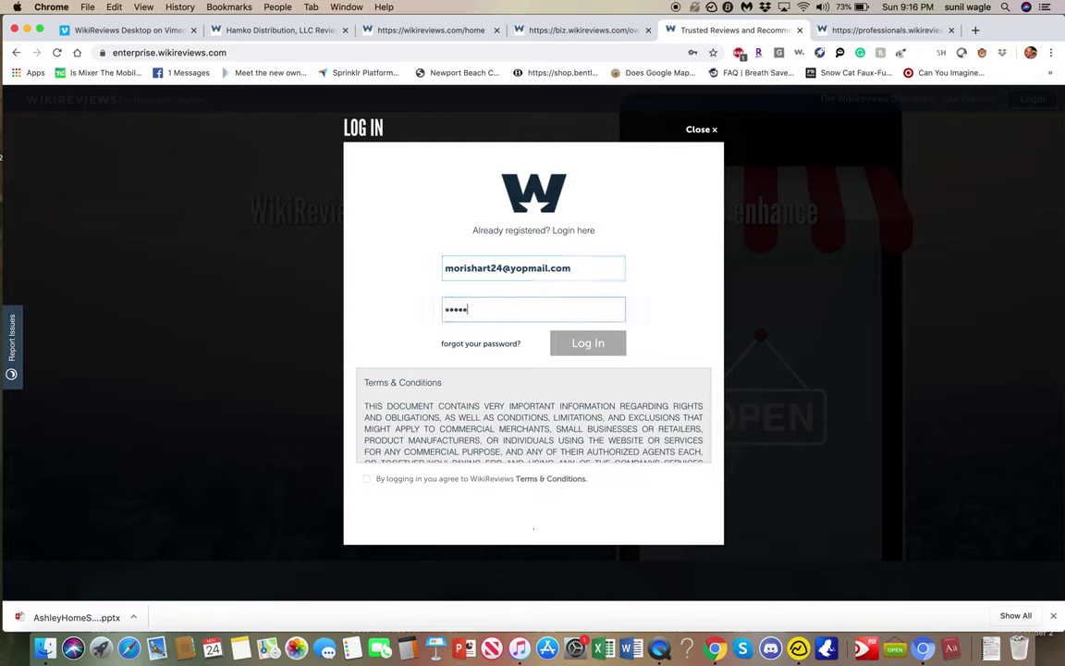
type("**")
Accept the Terms & Conditions and submit the login, which reports no such account.
scroll(519, 448, "down", 10)
scroll(519, 447, "down", 20)
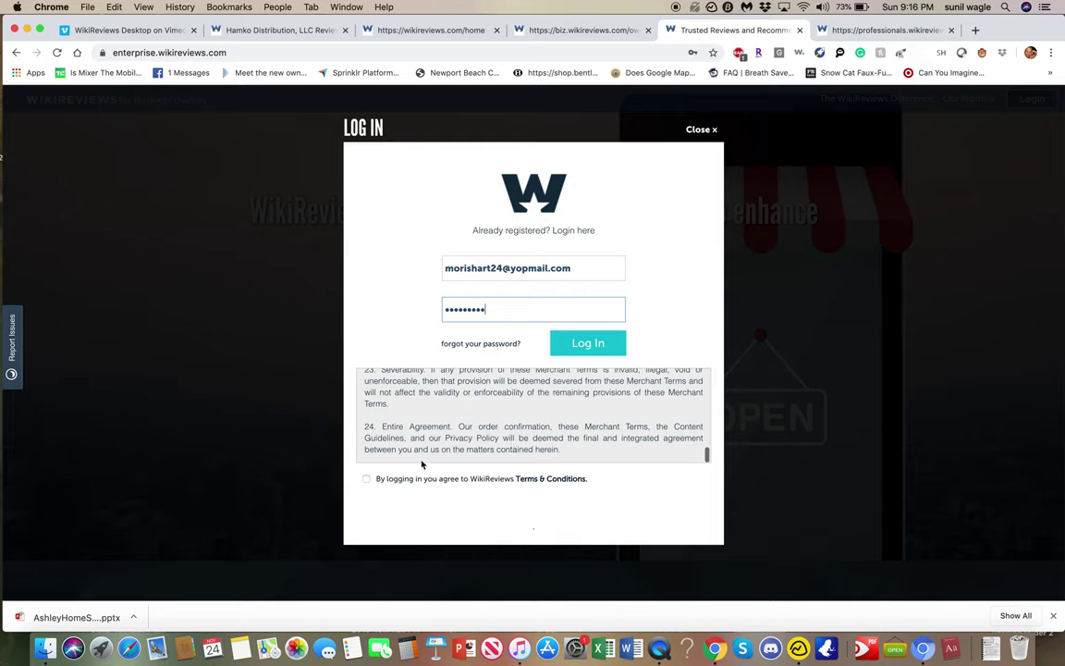
left_click(366, 478)
left_click(585, 343)
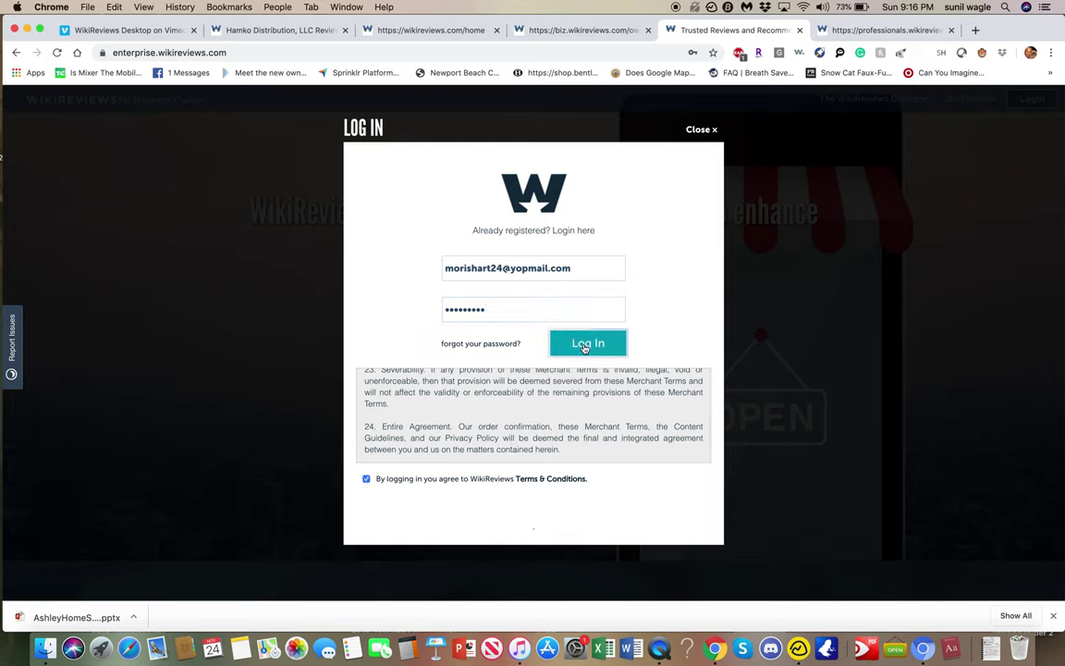